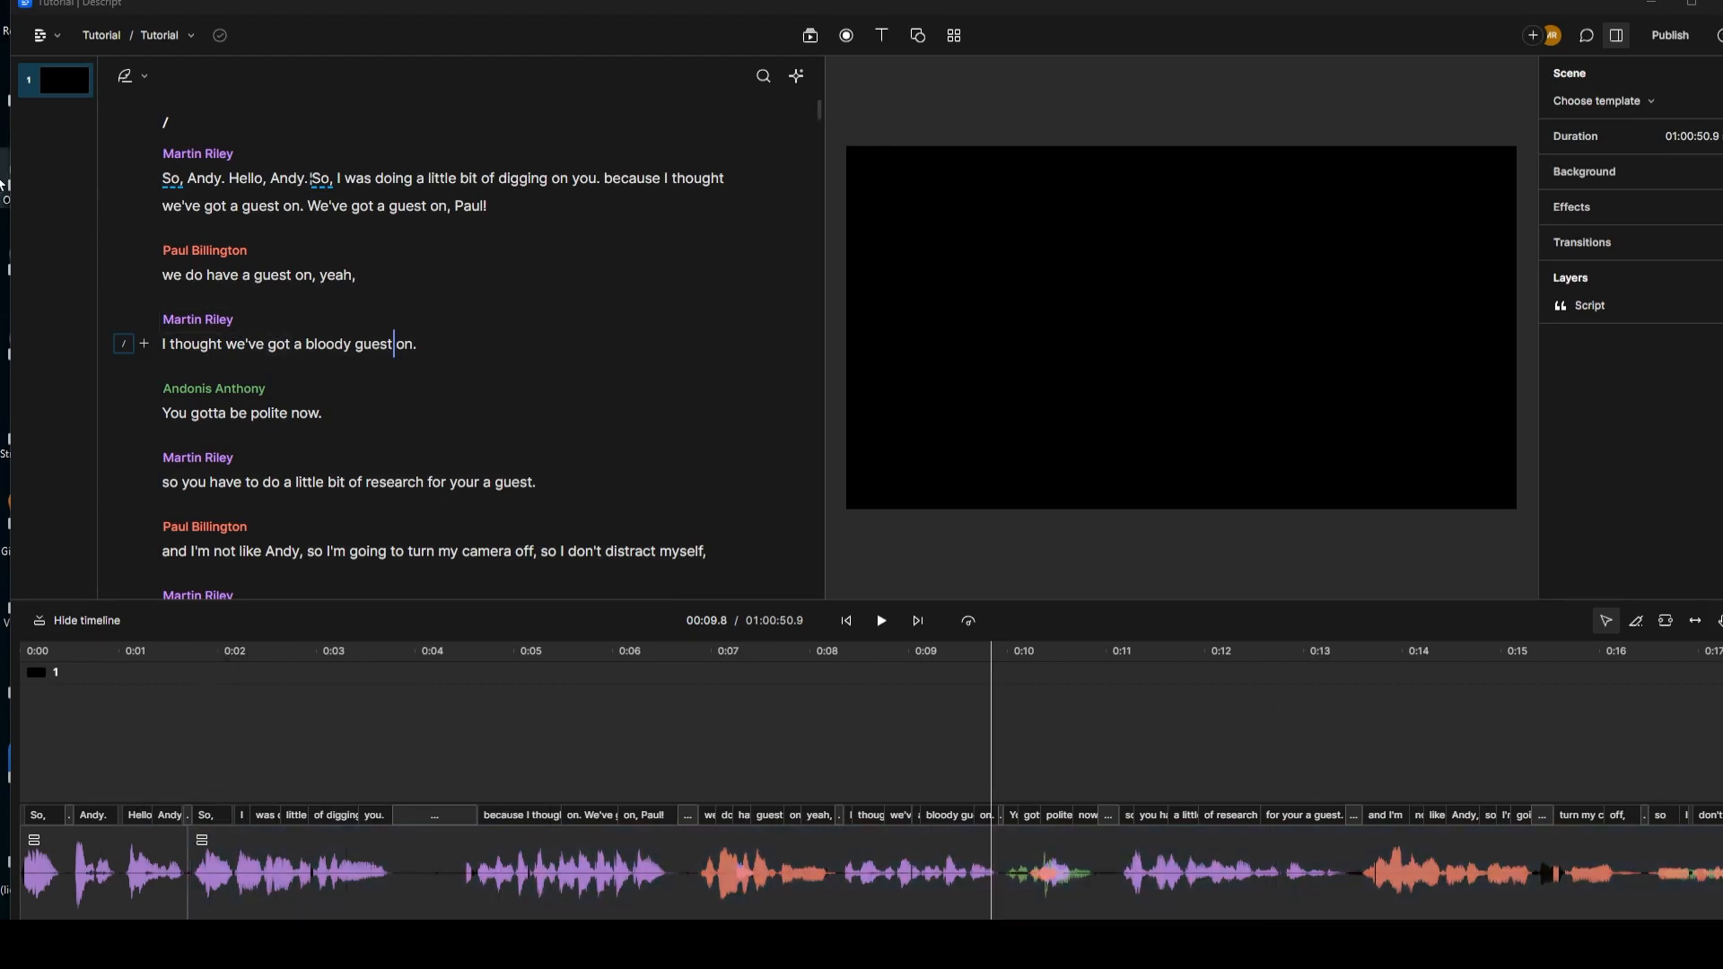
Step: Play the recording from the start and park the playhead at about 8 seconds
left_click(165, 178)
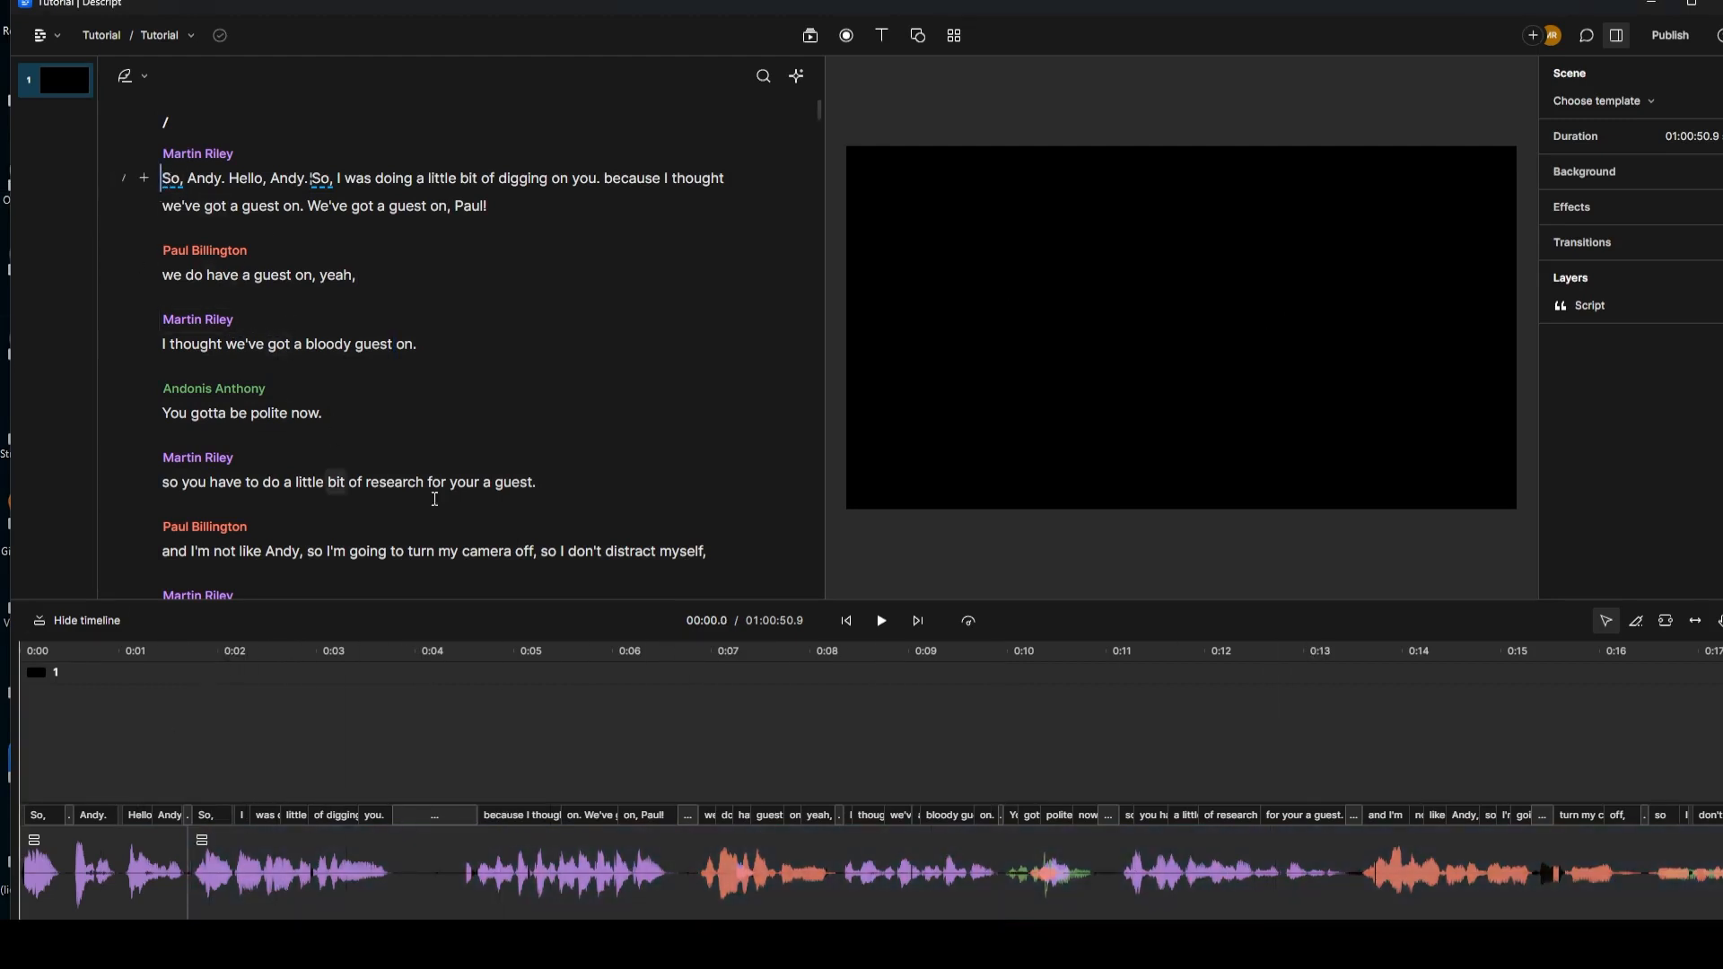
left_click(882, 622)
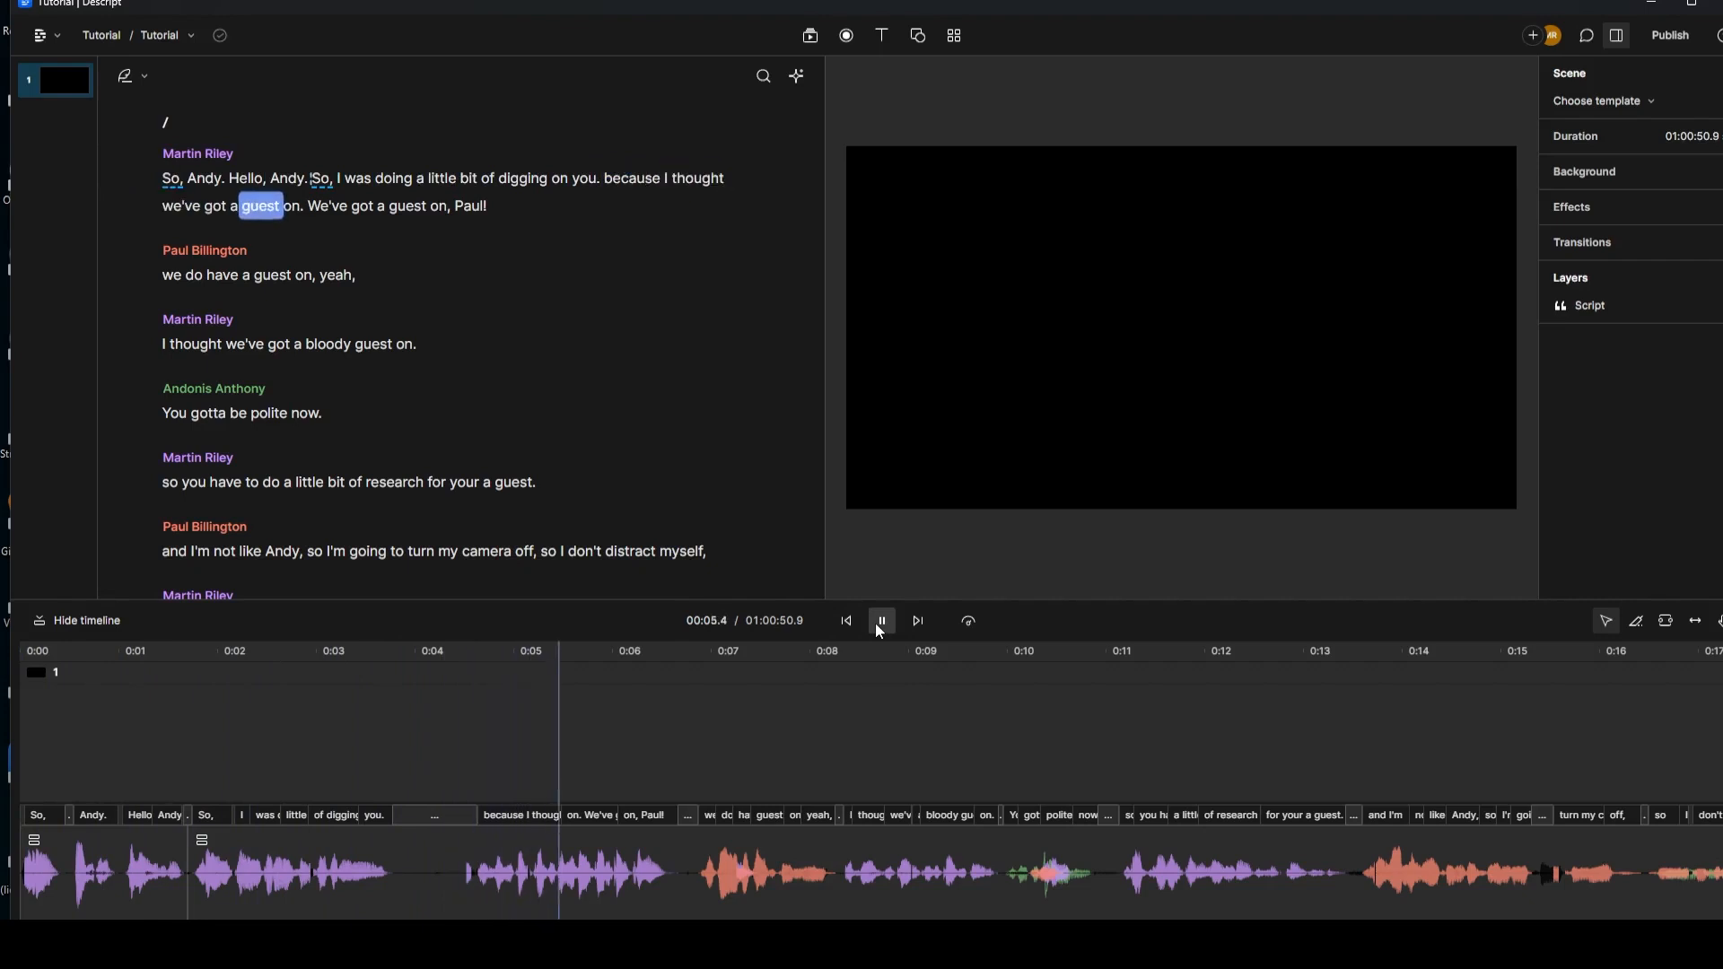
left_click(879, 628)
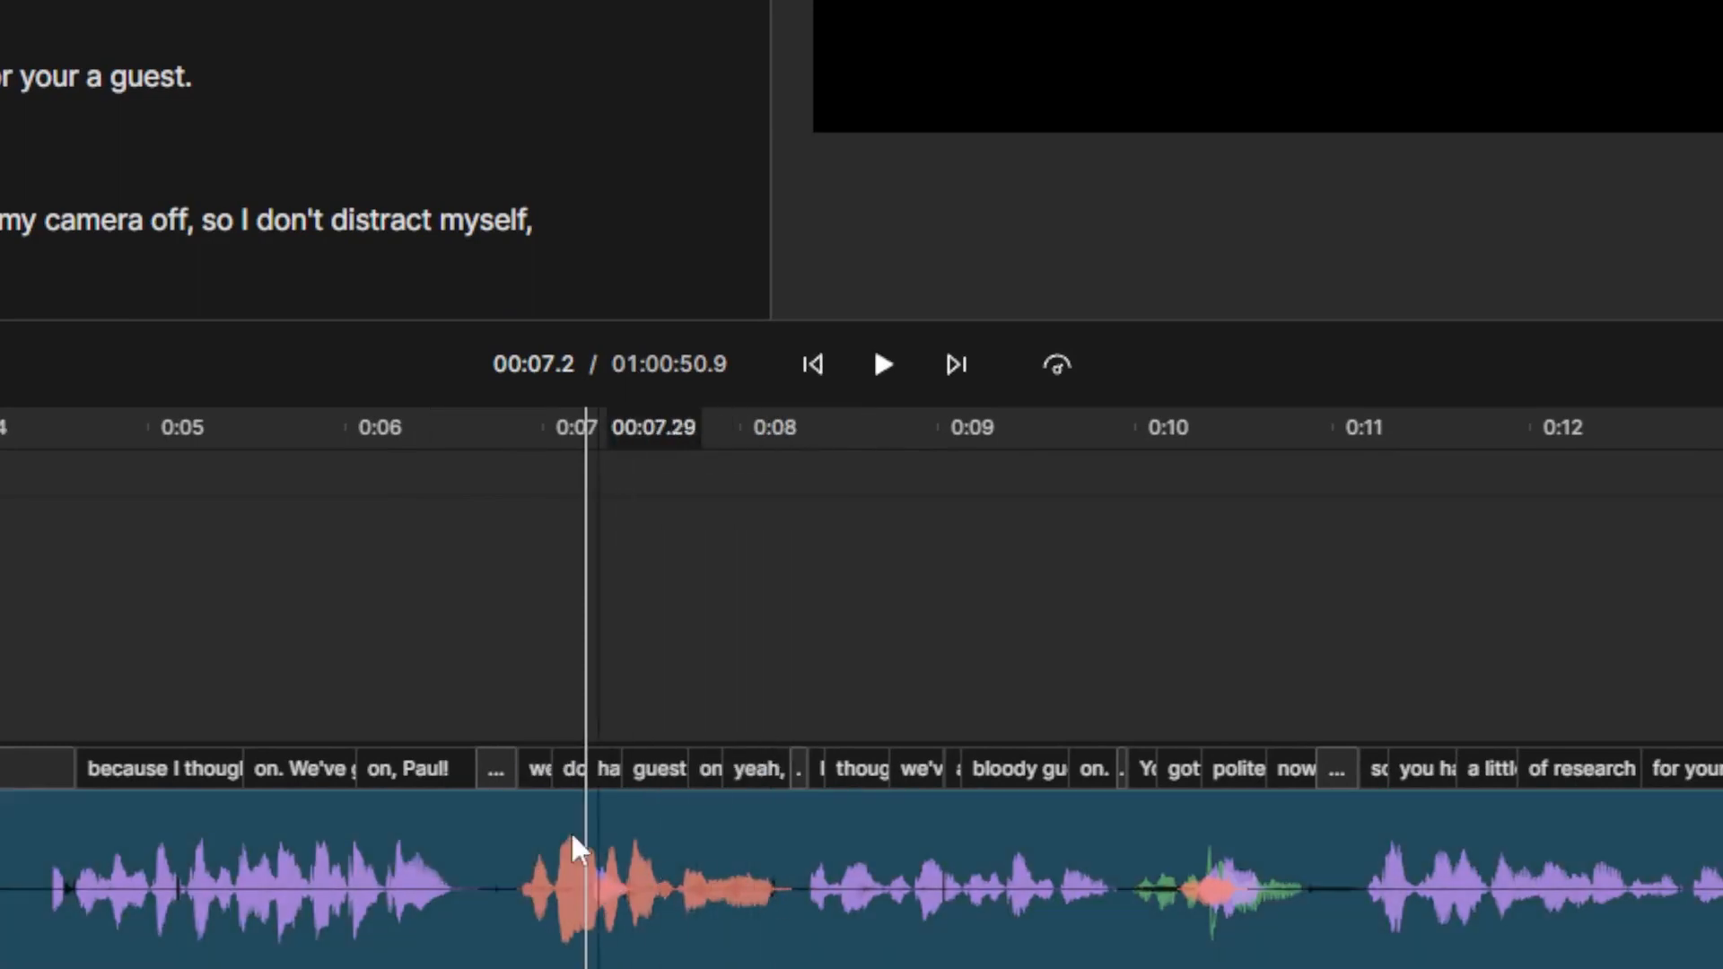
left_click(797, 519)
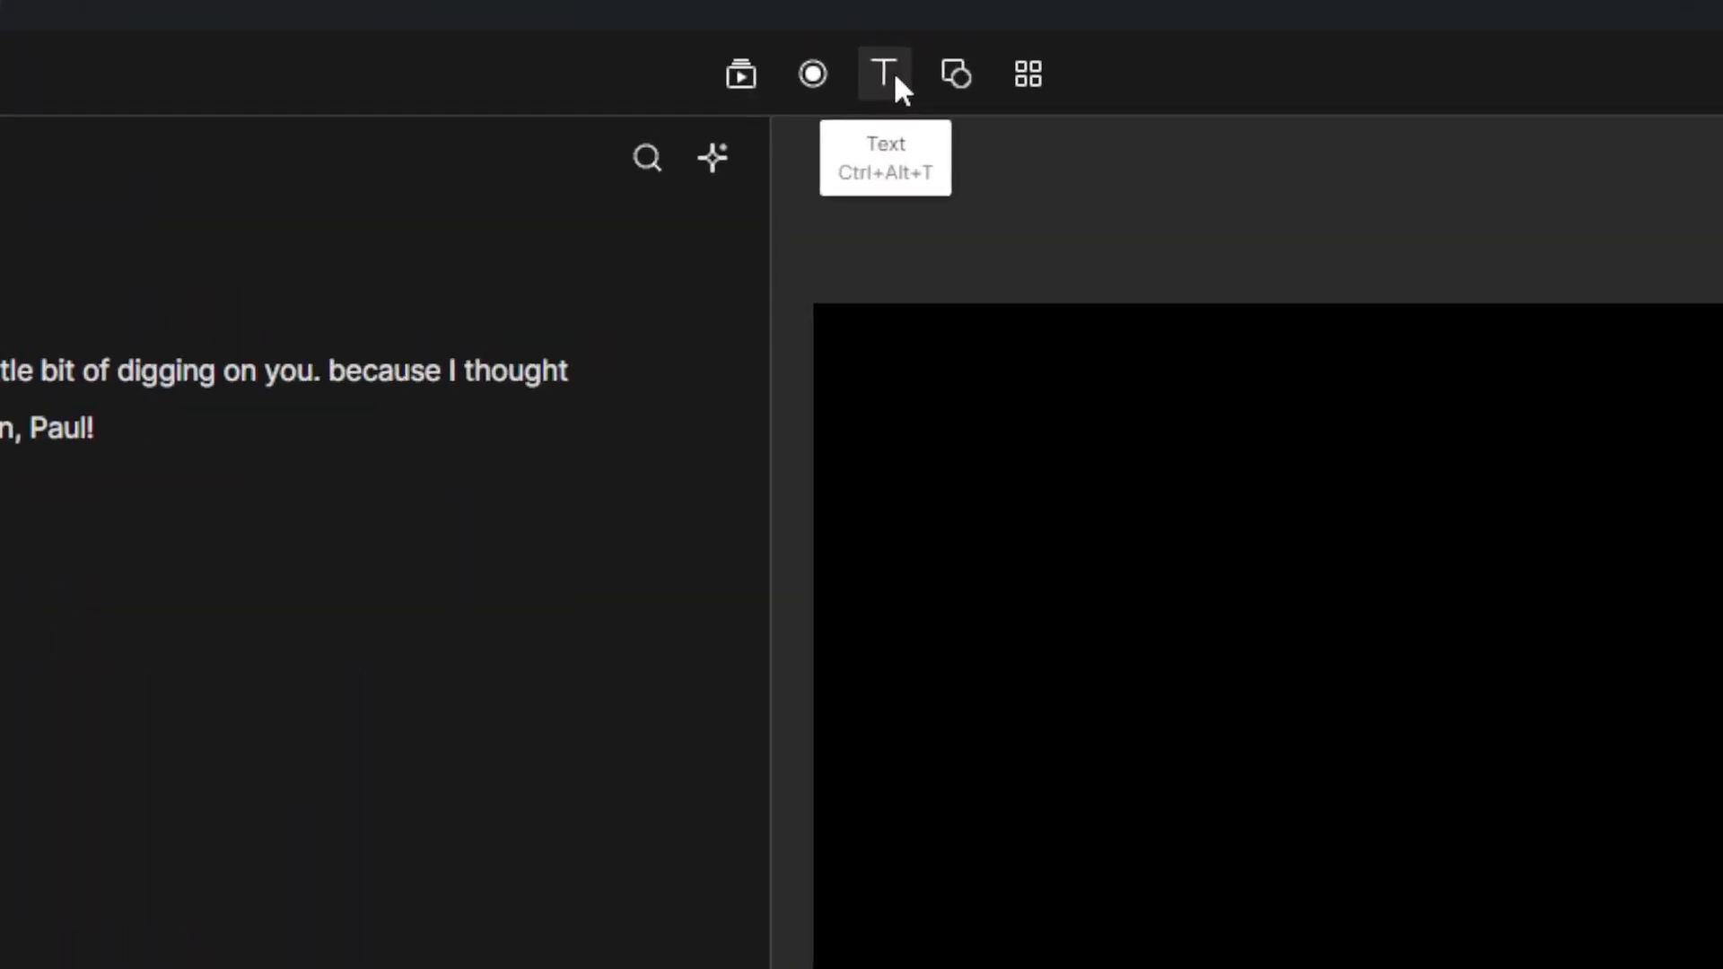
Step: Add an auto-generated Captions layer showing "guest on, yeah," over the preview
left_click(887, 35)
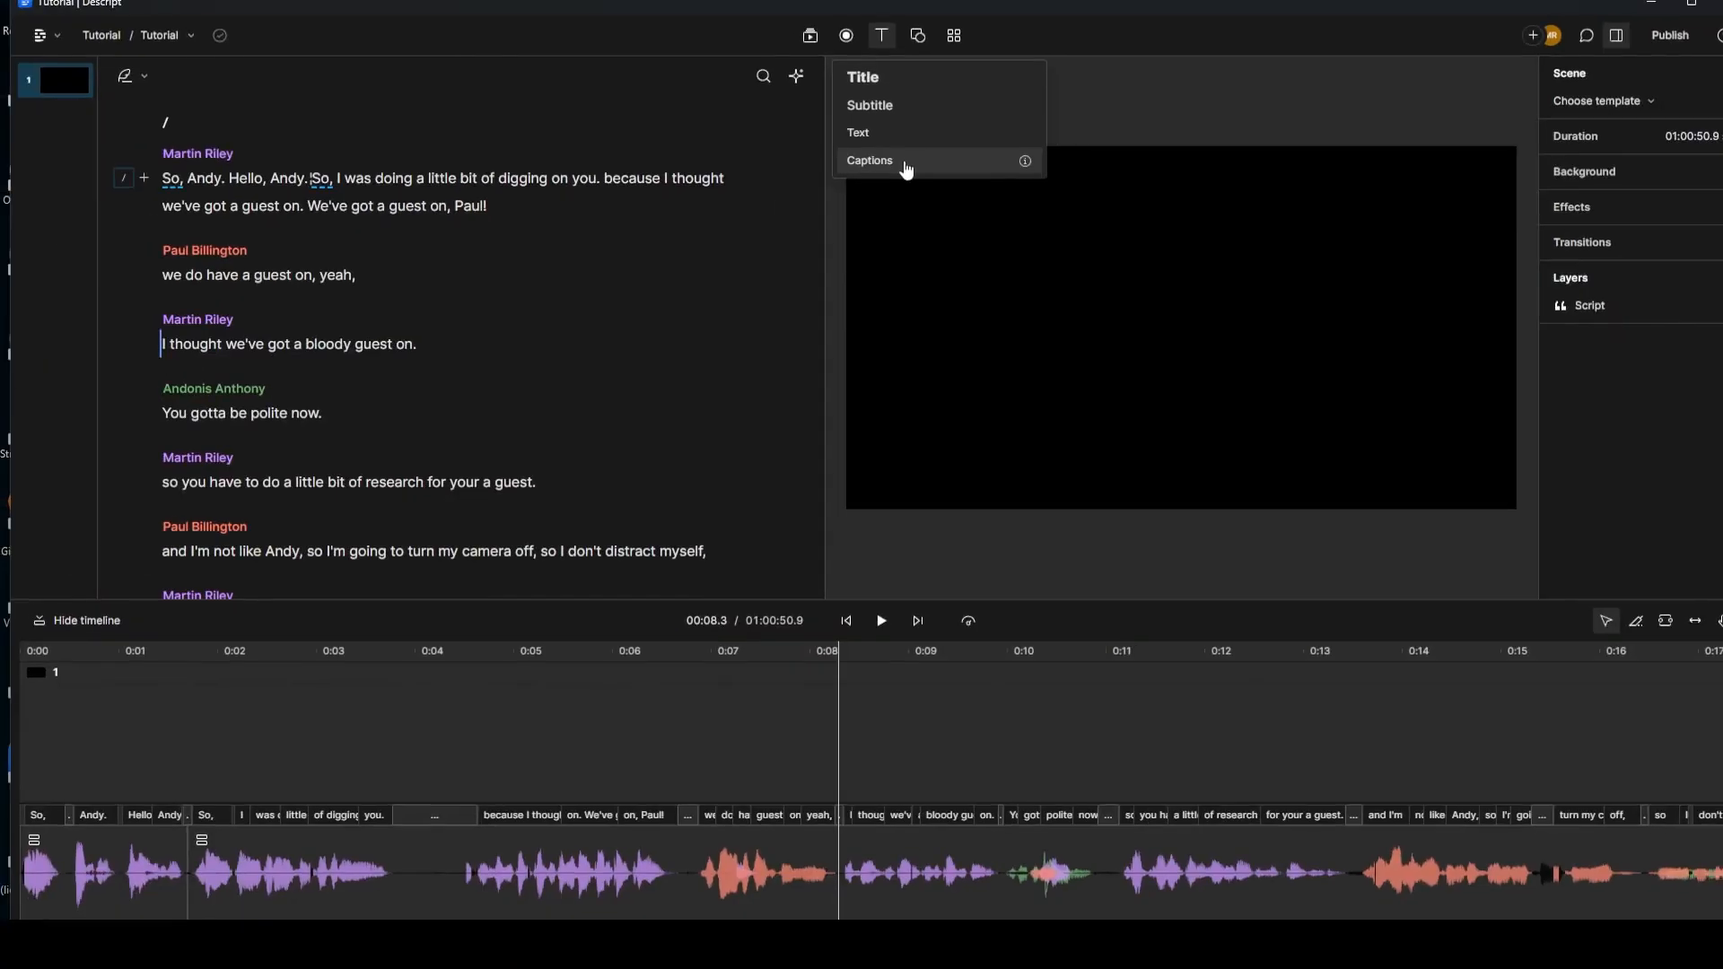
left_click(934, 353)
left_click(905, 164)
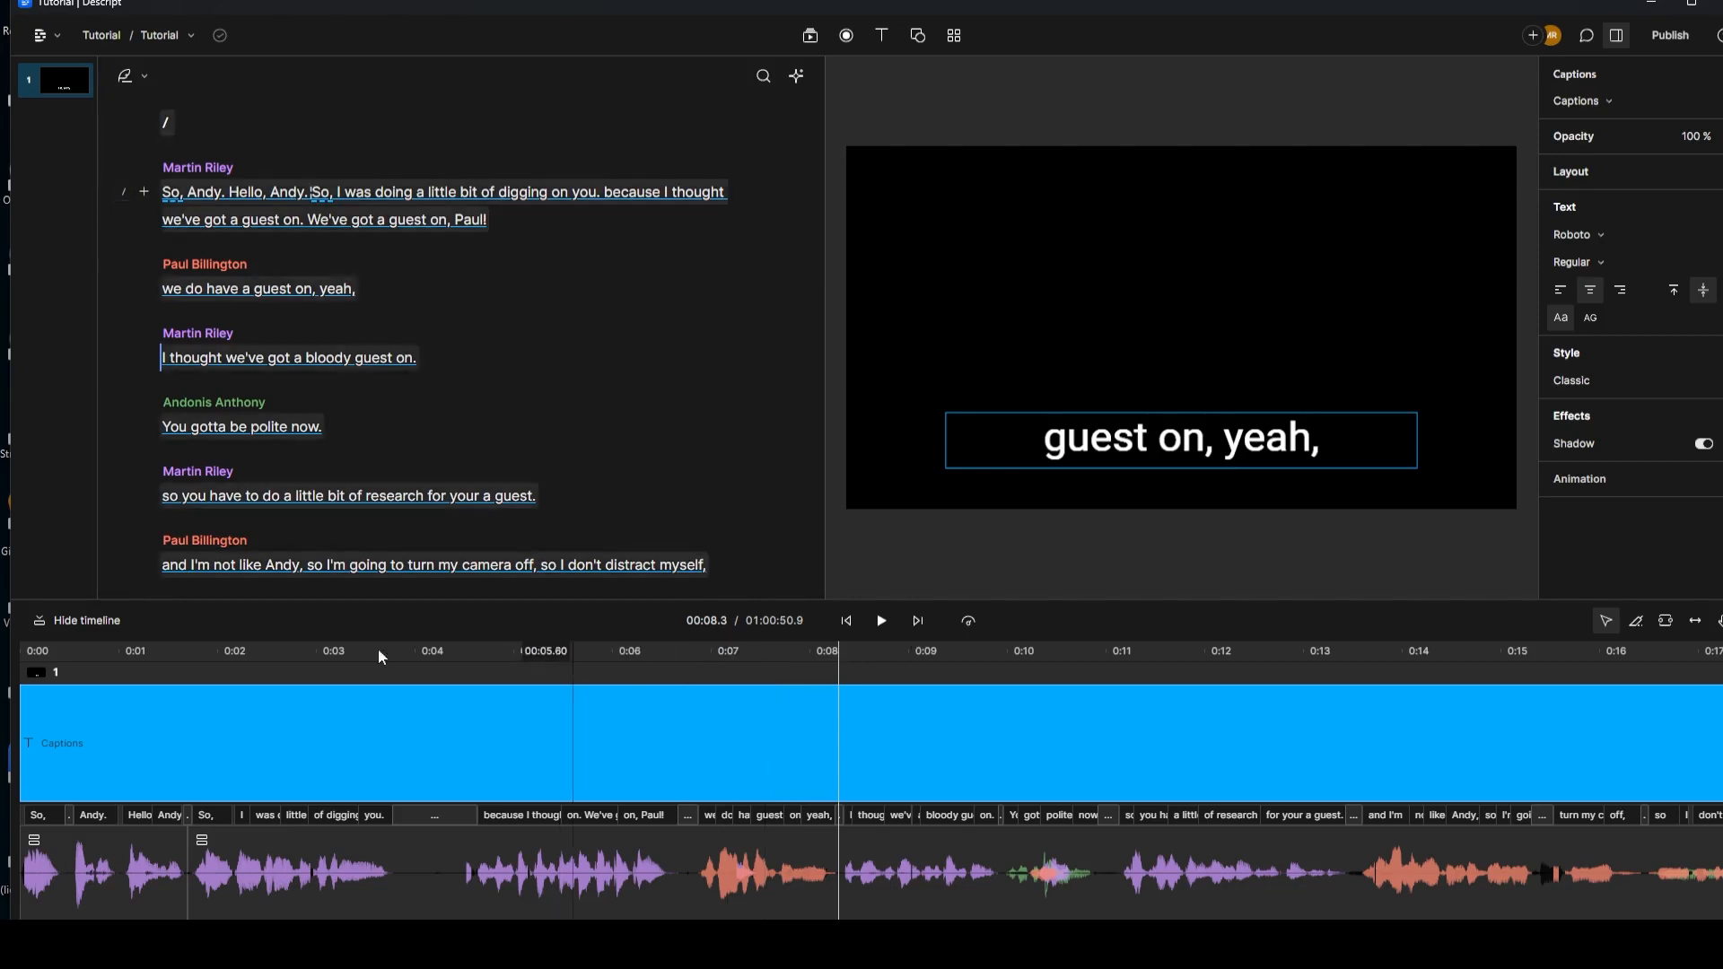
left_click(19, 654)
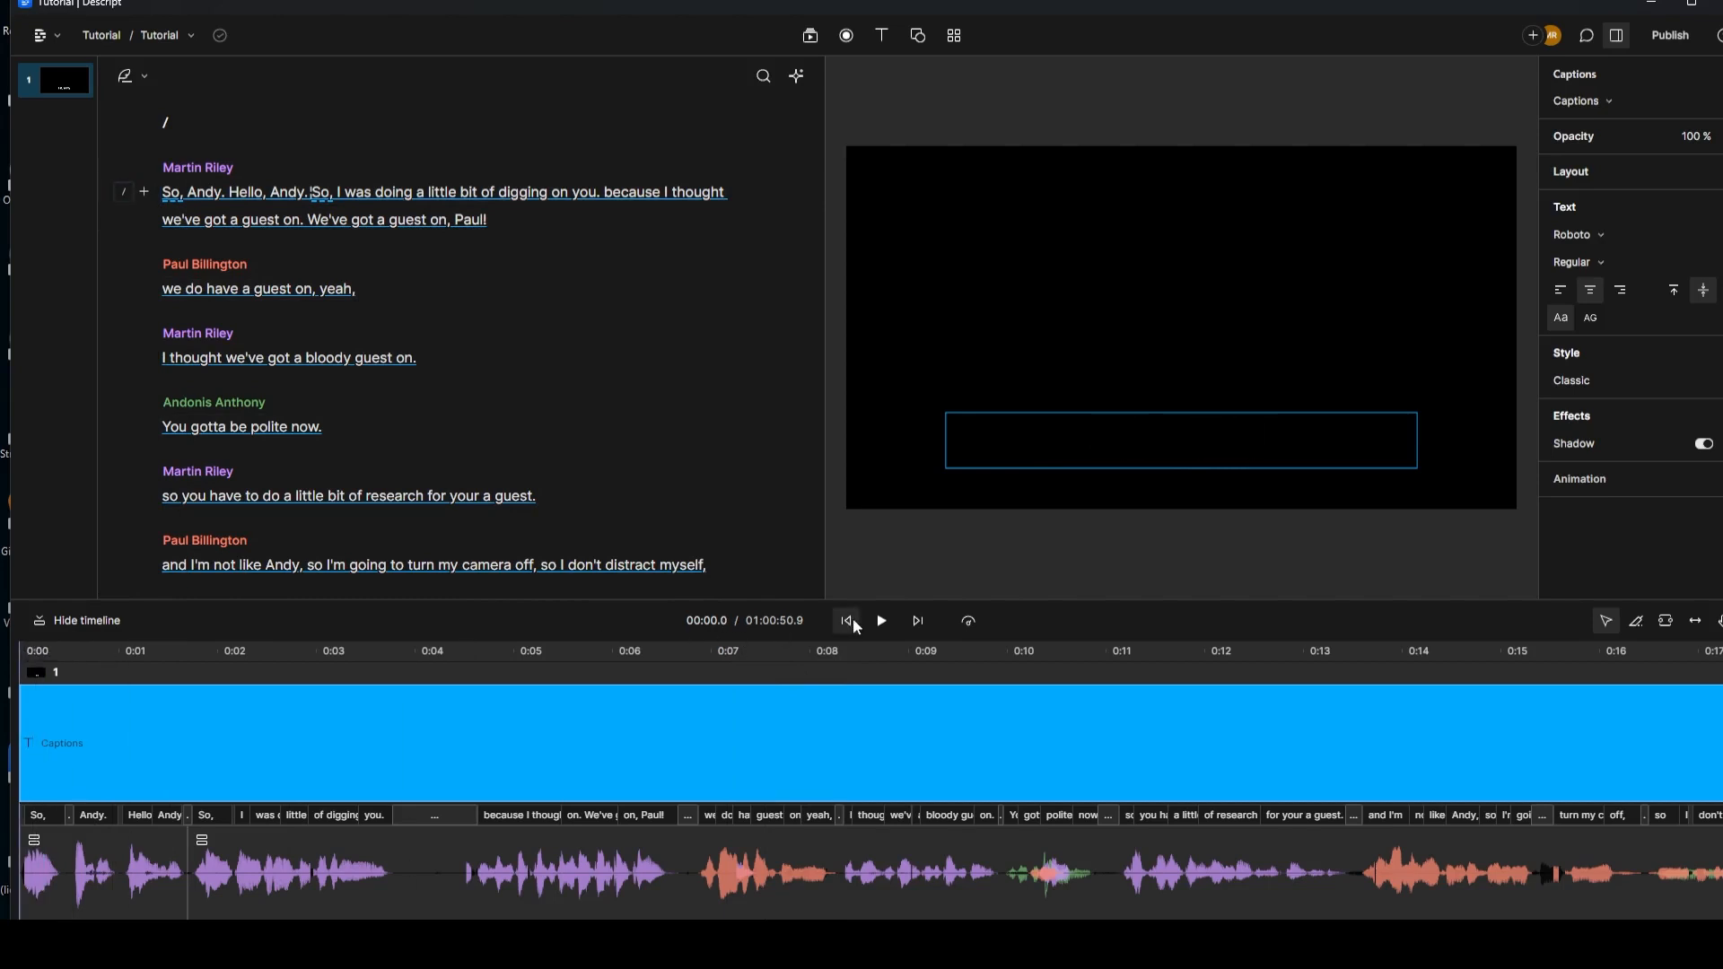
left_click(882, 621)
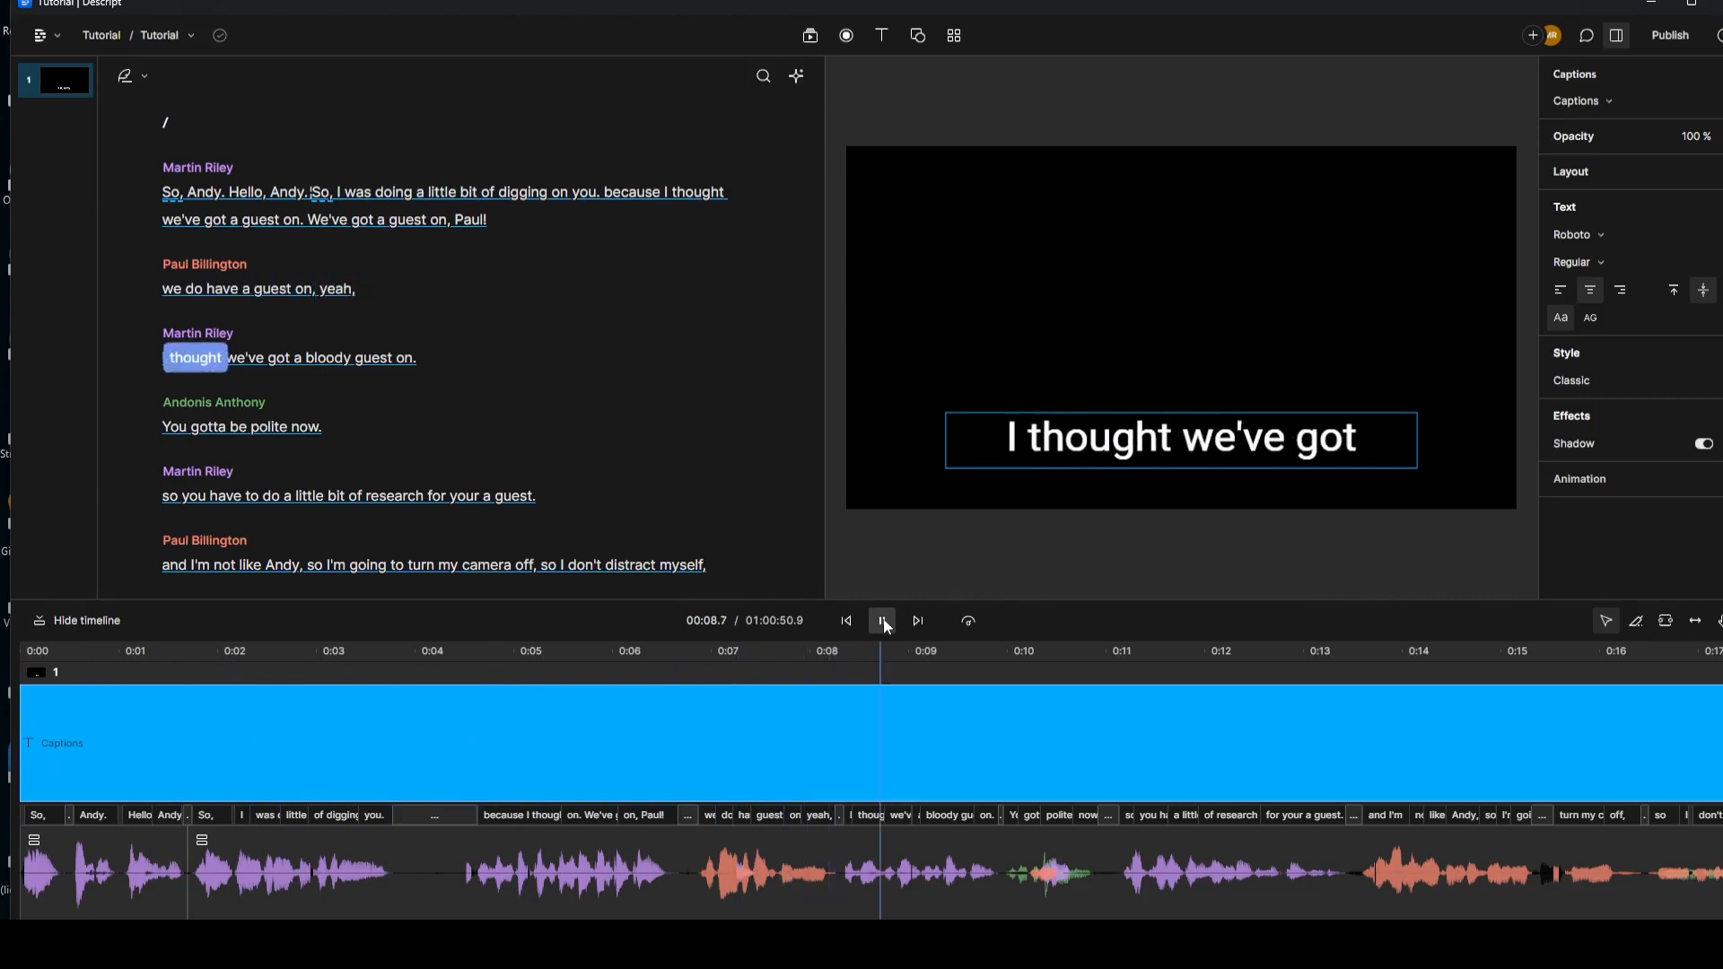
left_click(883, 623)
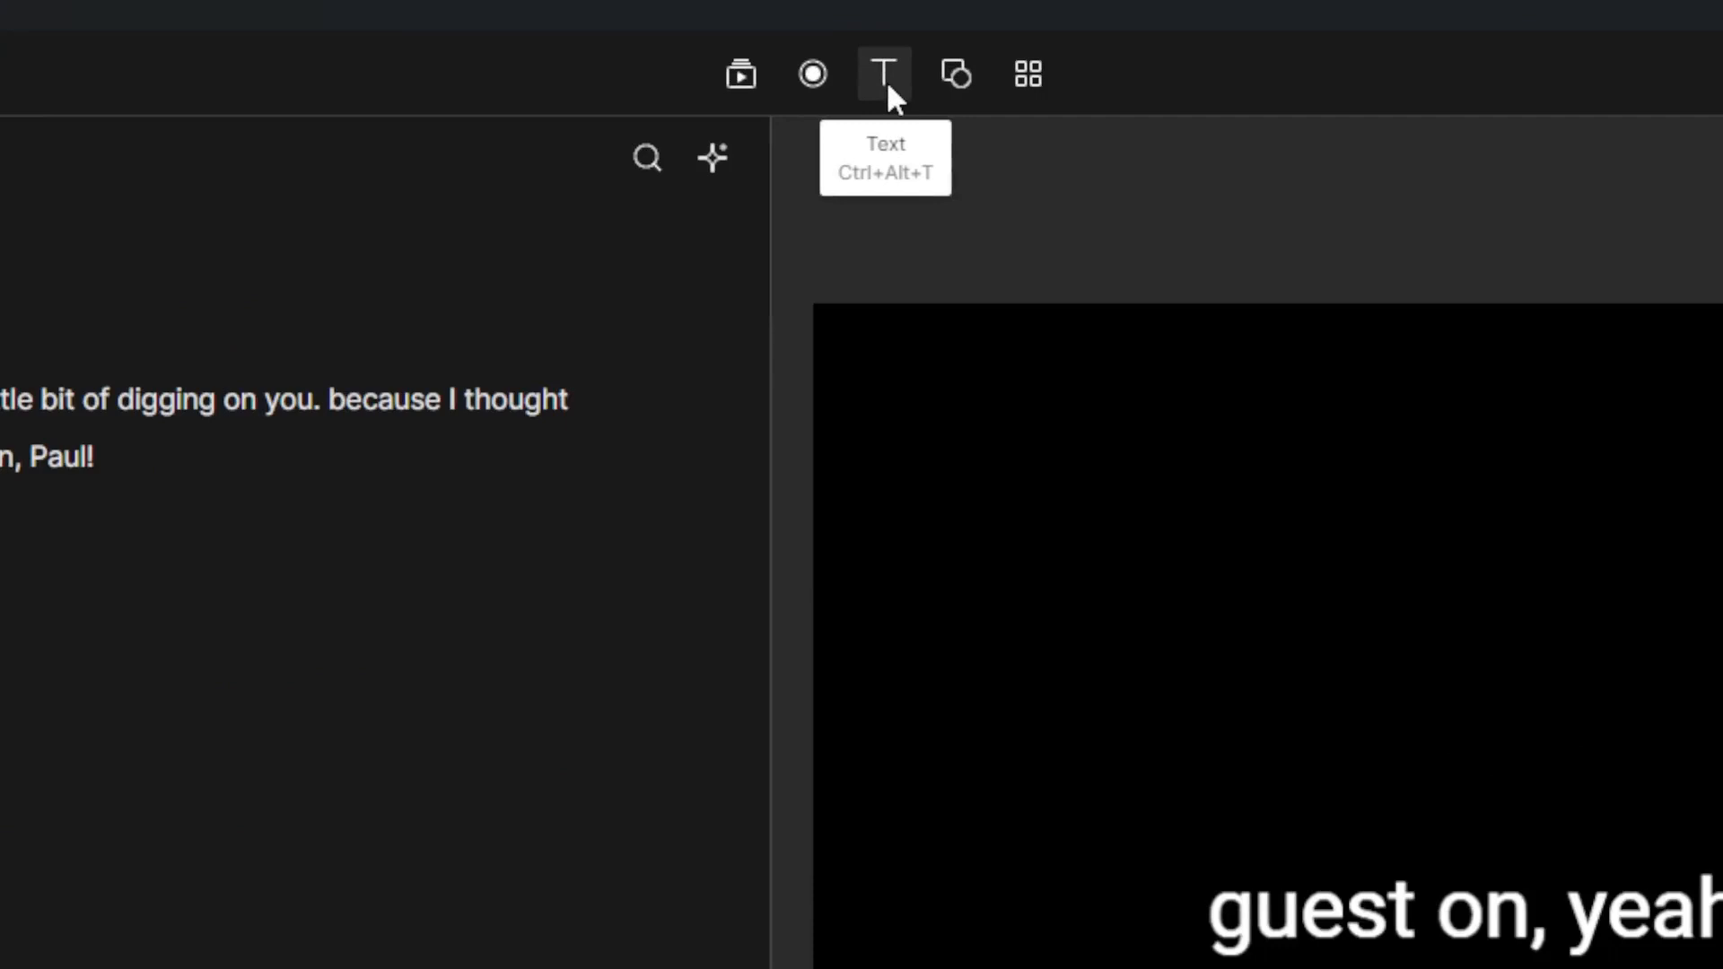
Step: Add a text layer set to the Speaker title and widen it so the name fits one line
left_click(883, 39)
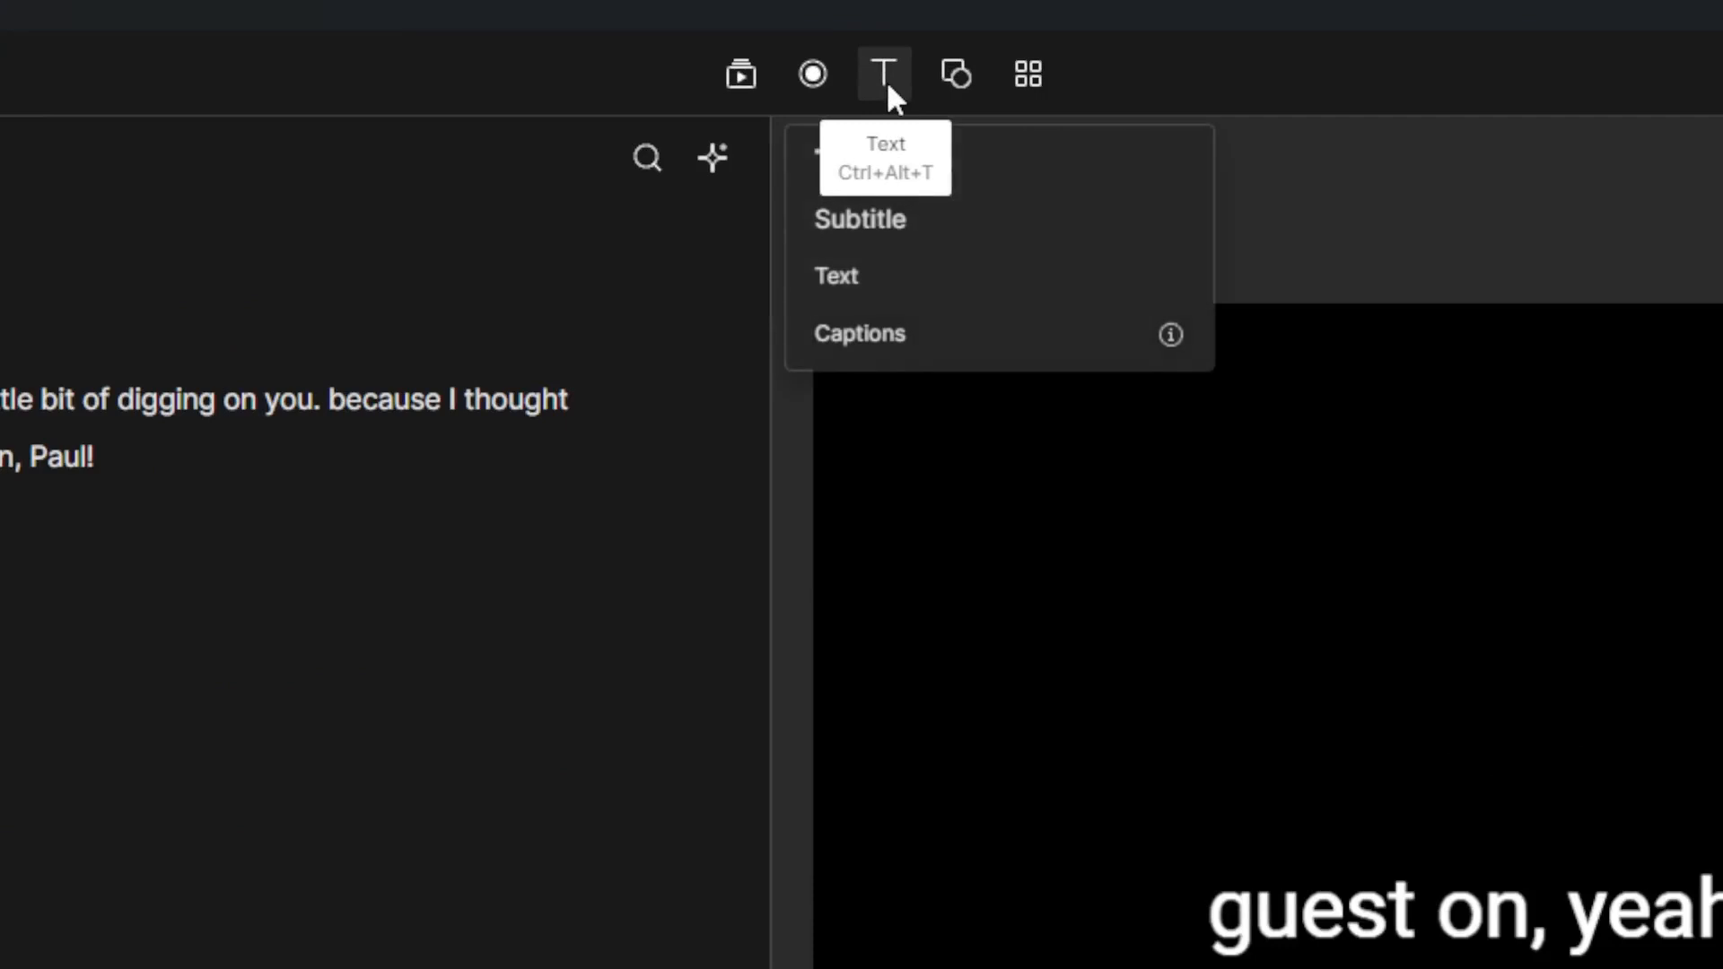
left_click(922, 296)
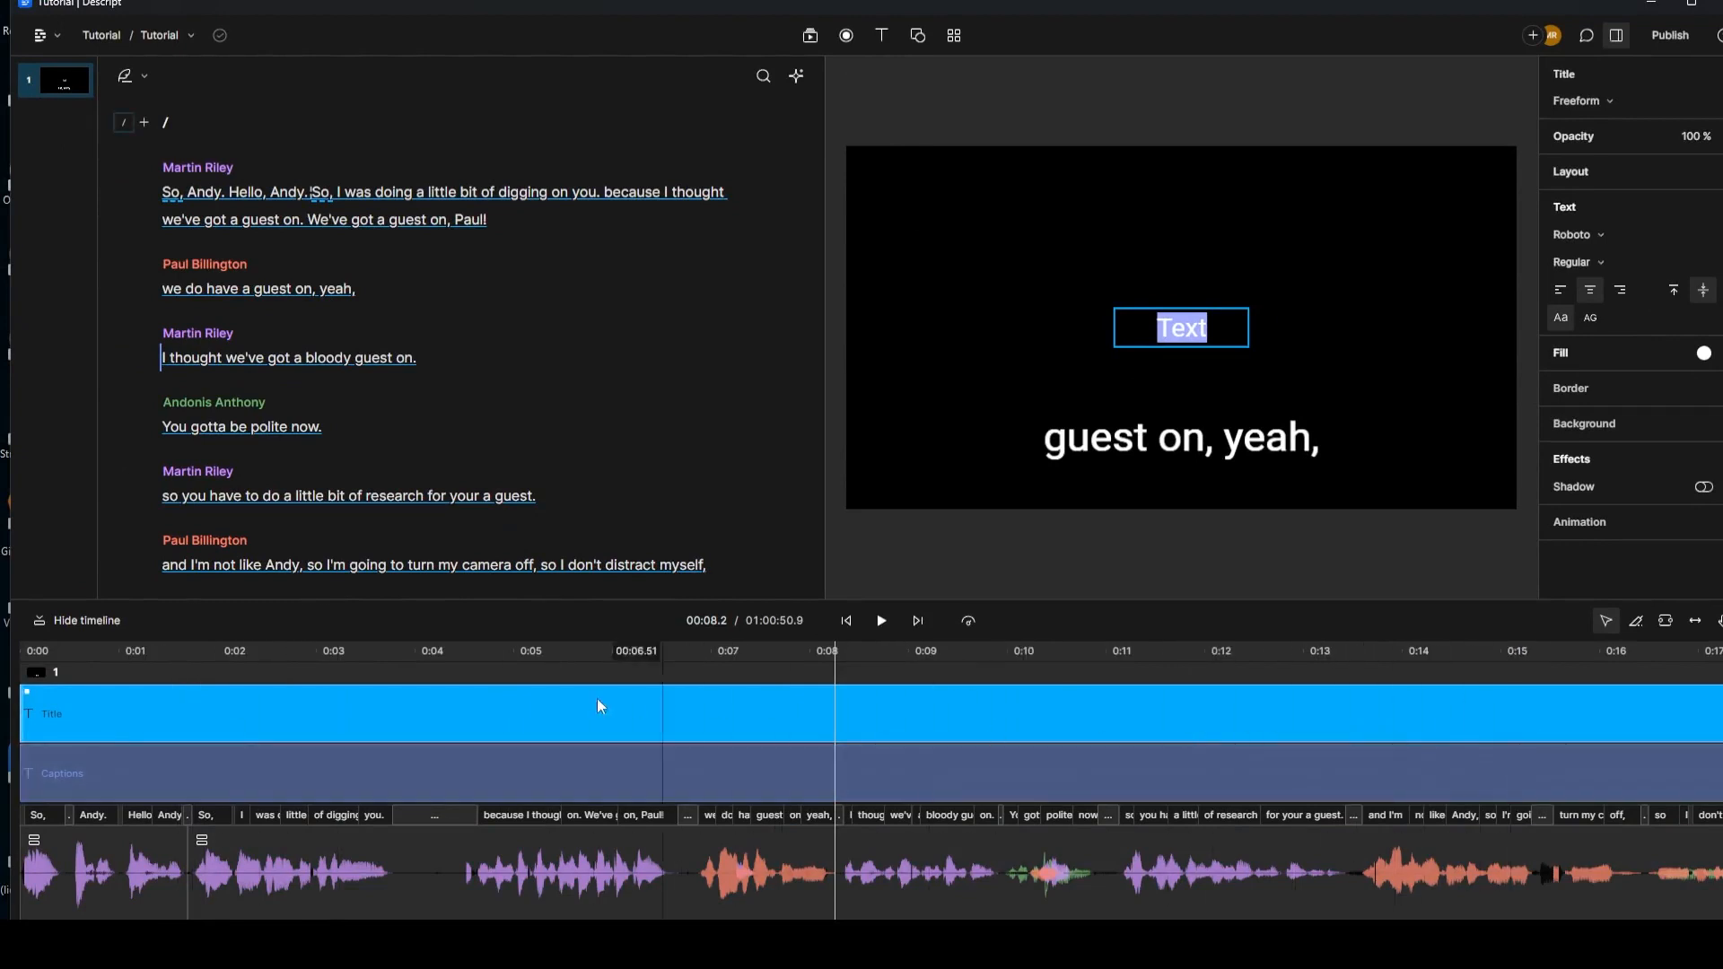
left_click(761, 722)
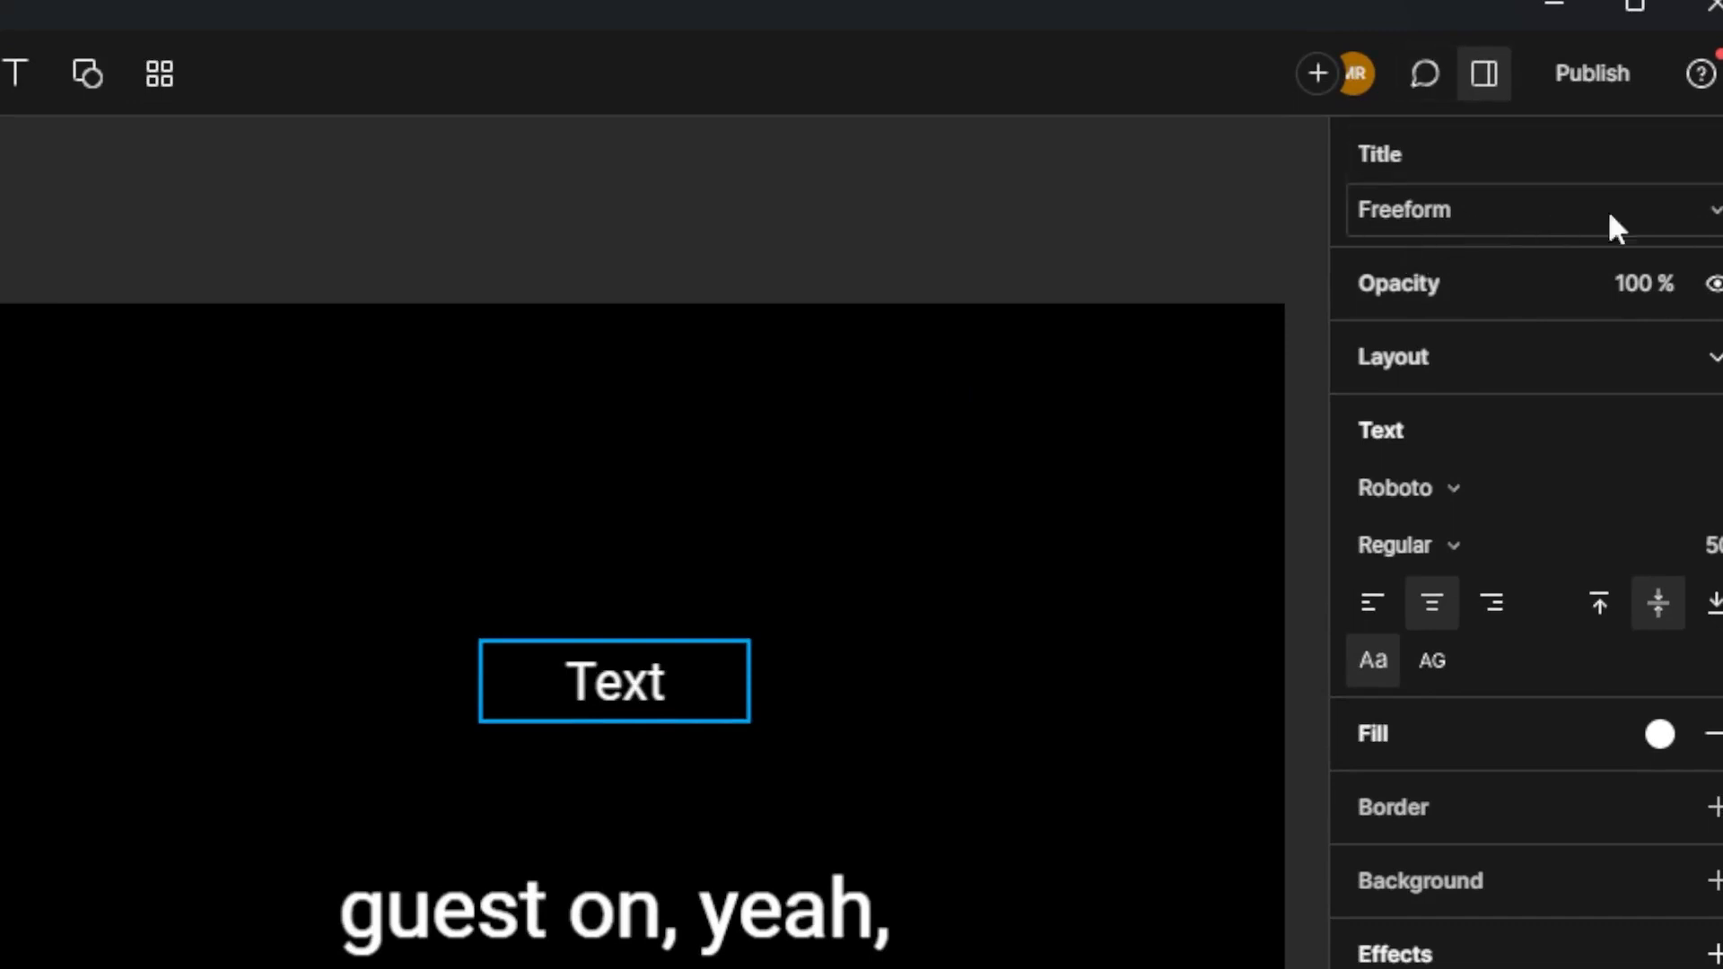
left_click(1716, 215)
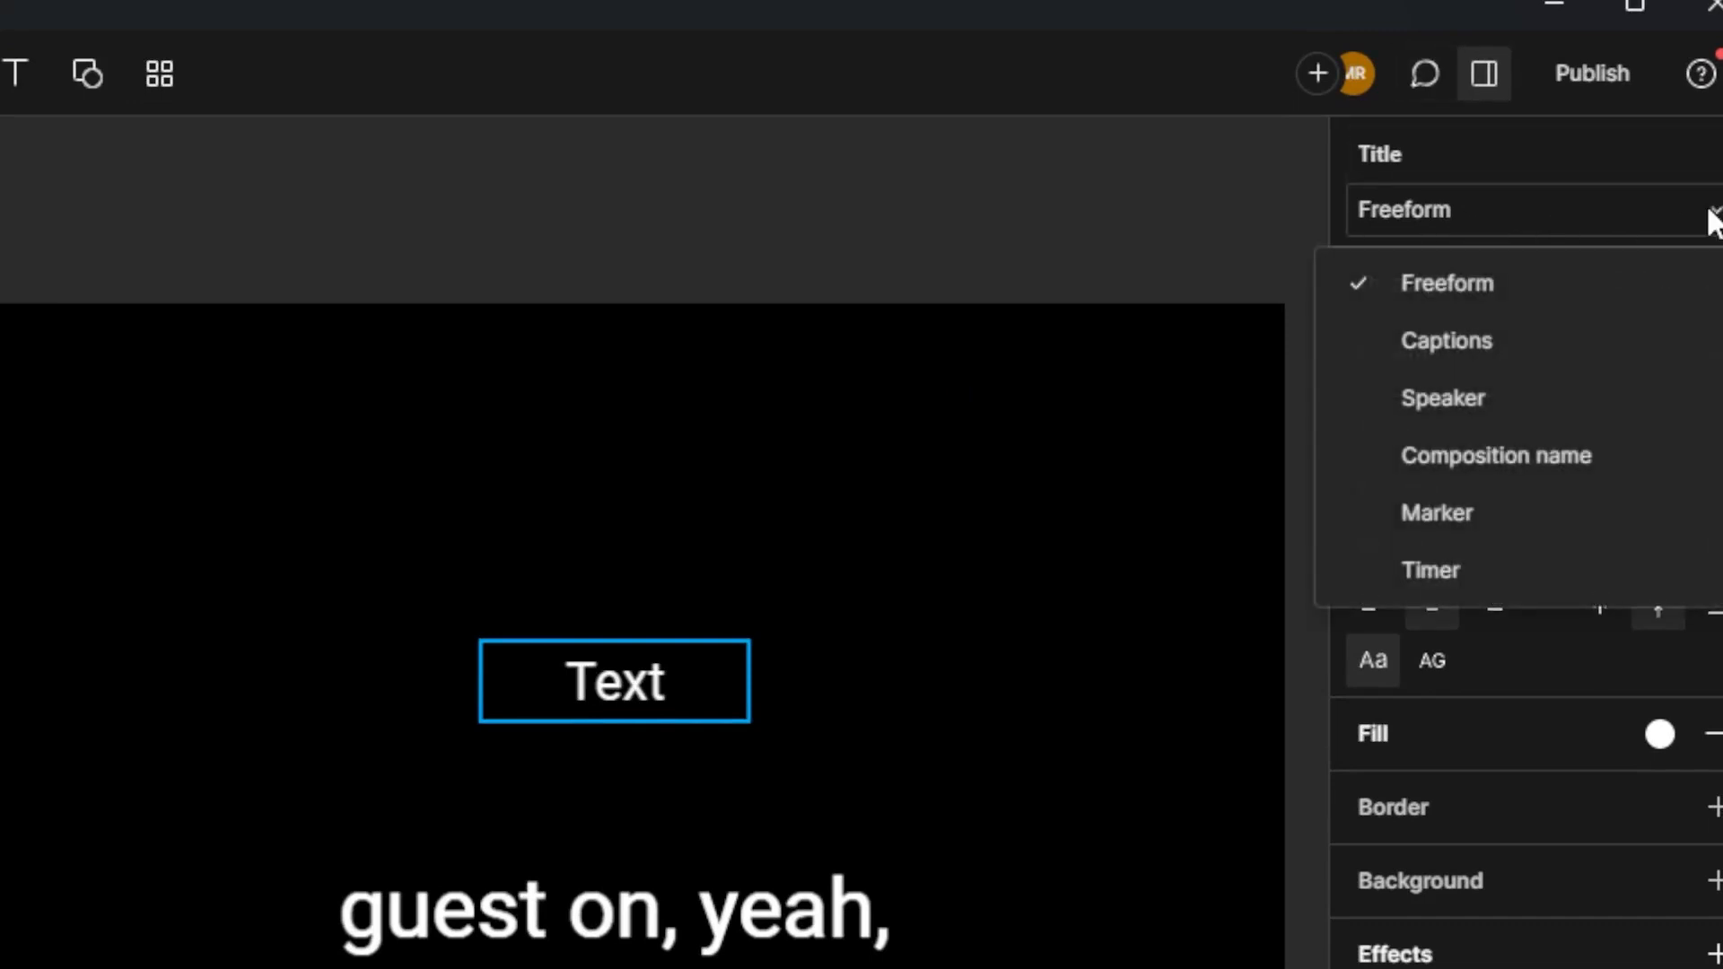
left_click(1454, 411)
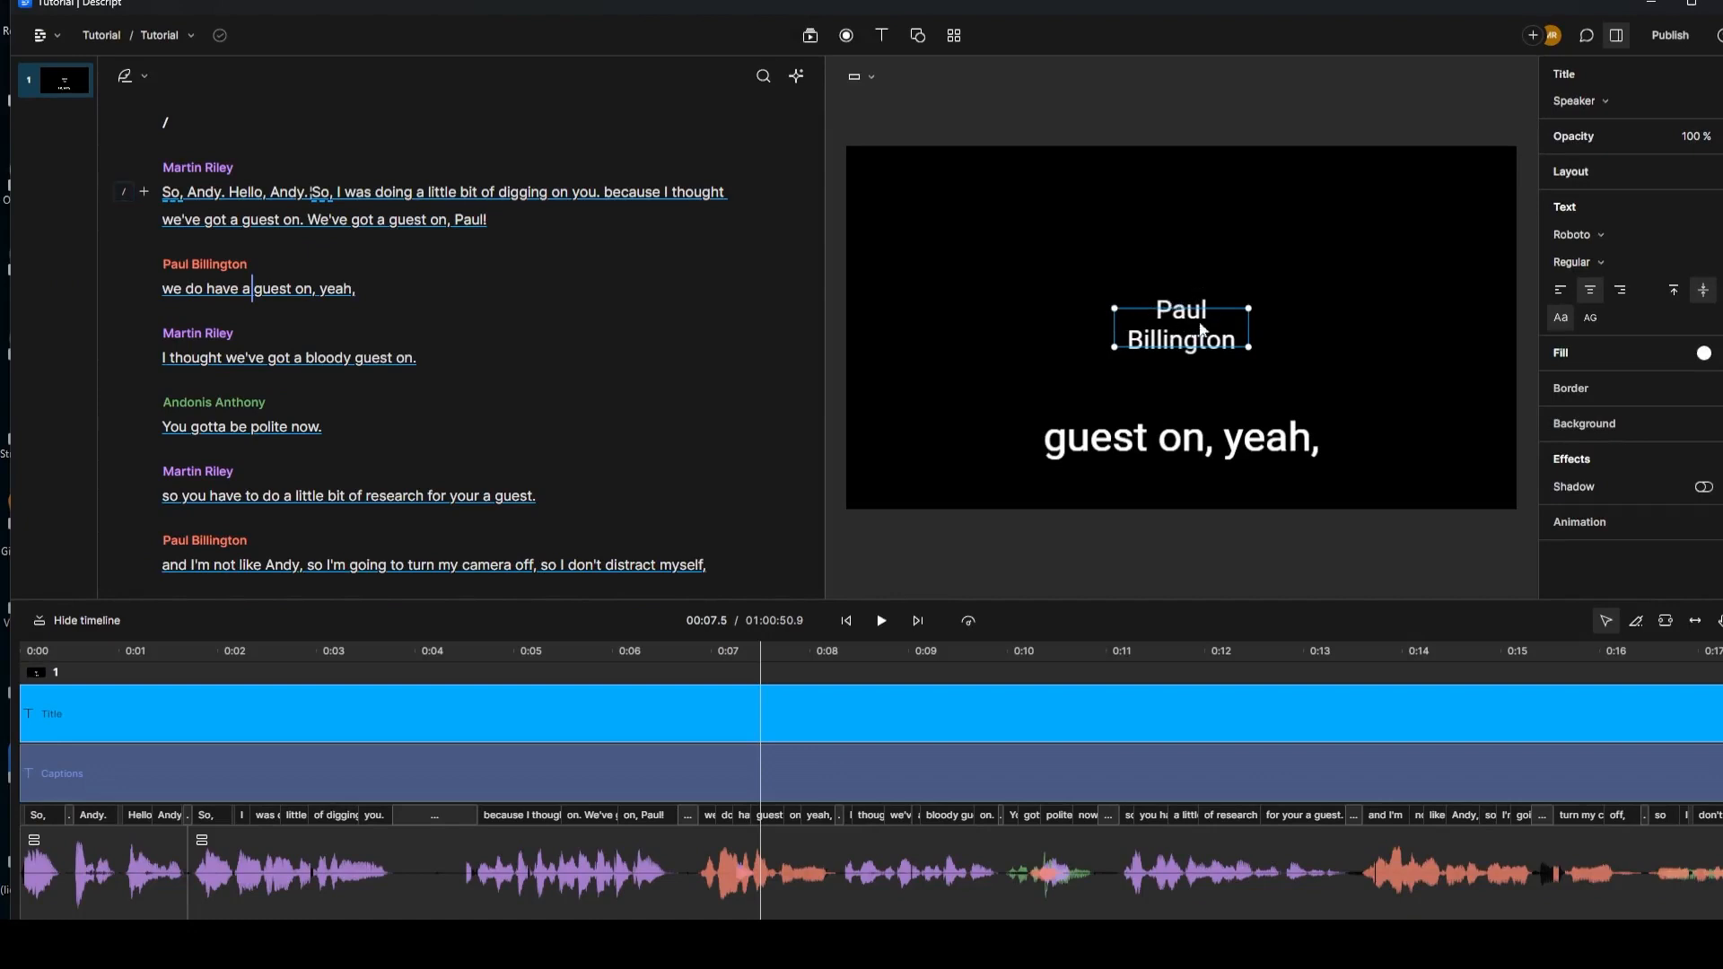
left_click_drag(1121, 325, 1064, 326)
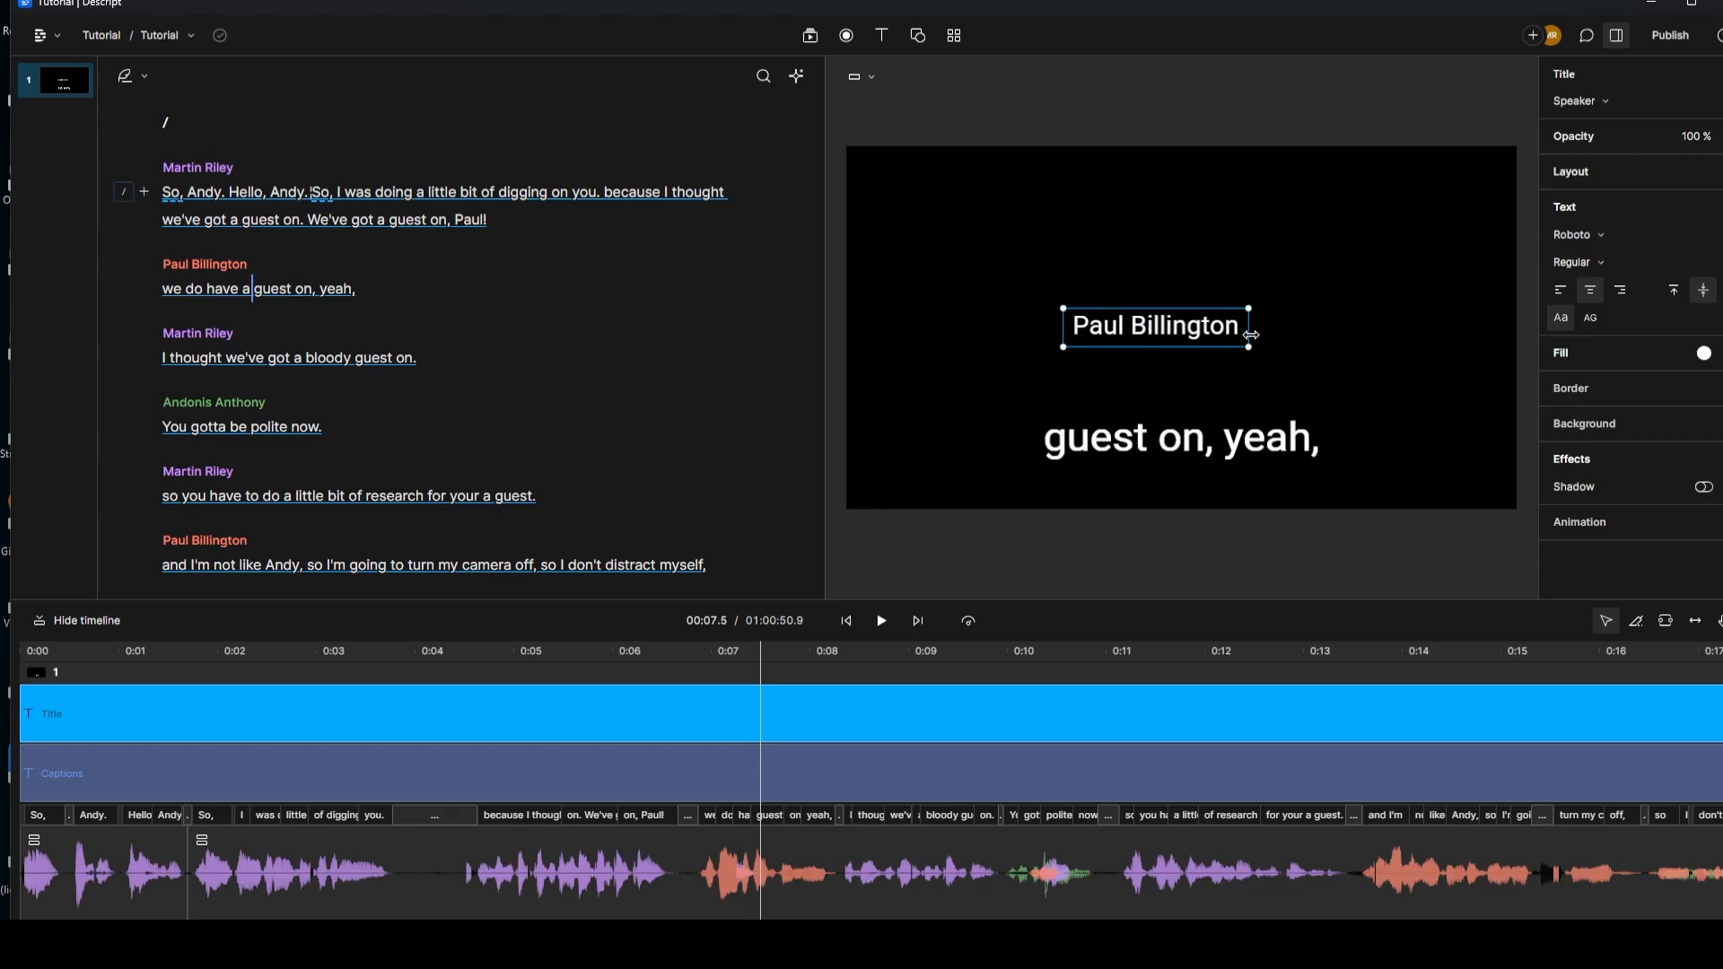
left_click_drag(1251, 334, 1282, 334)
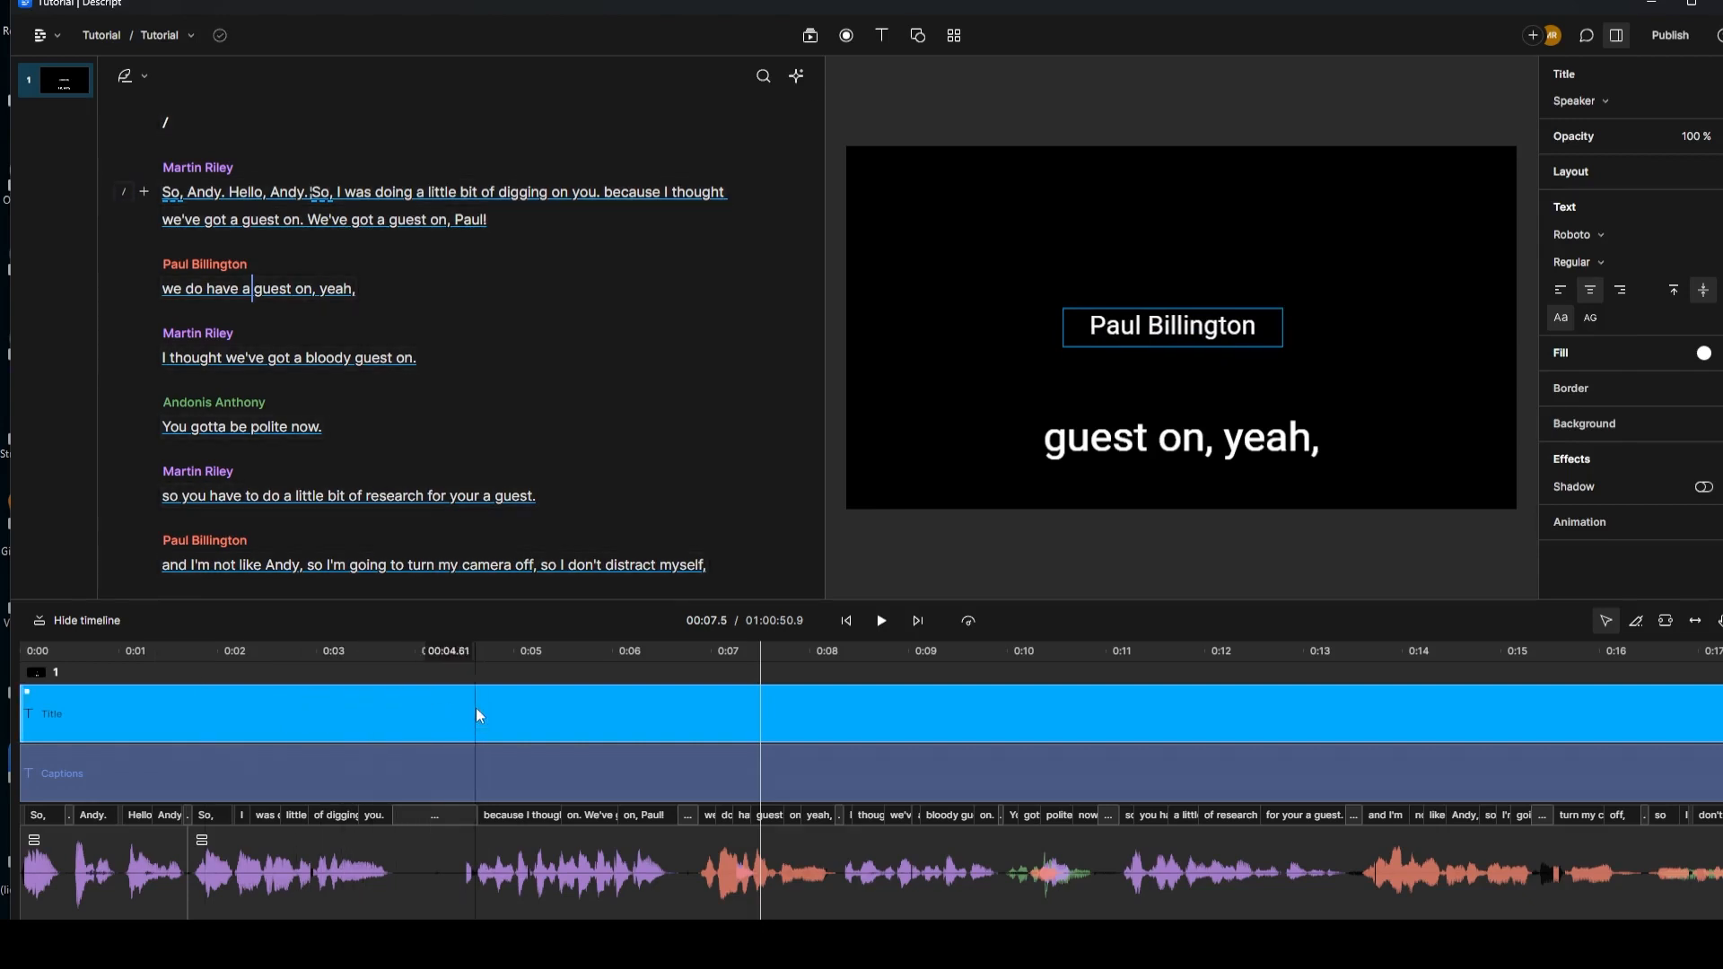
left_click(314, 779)
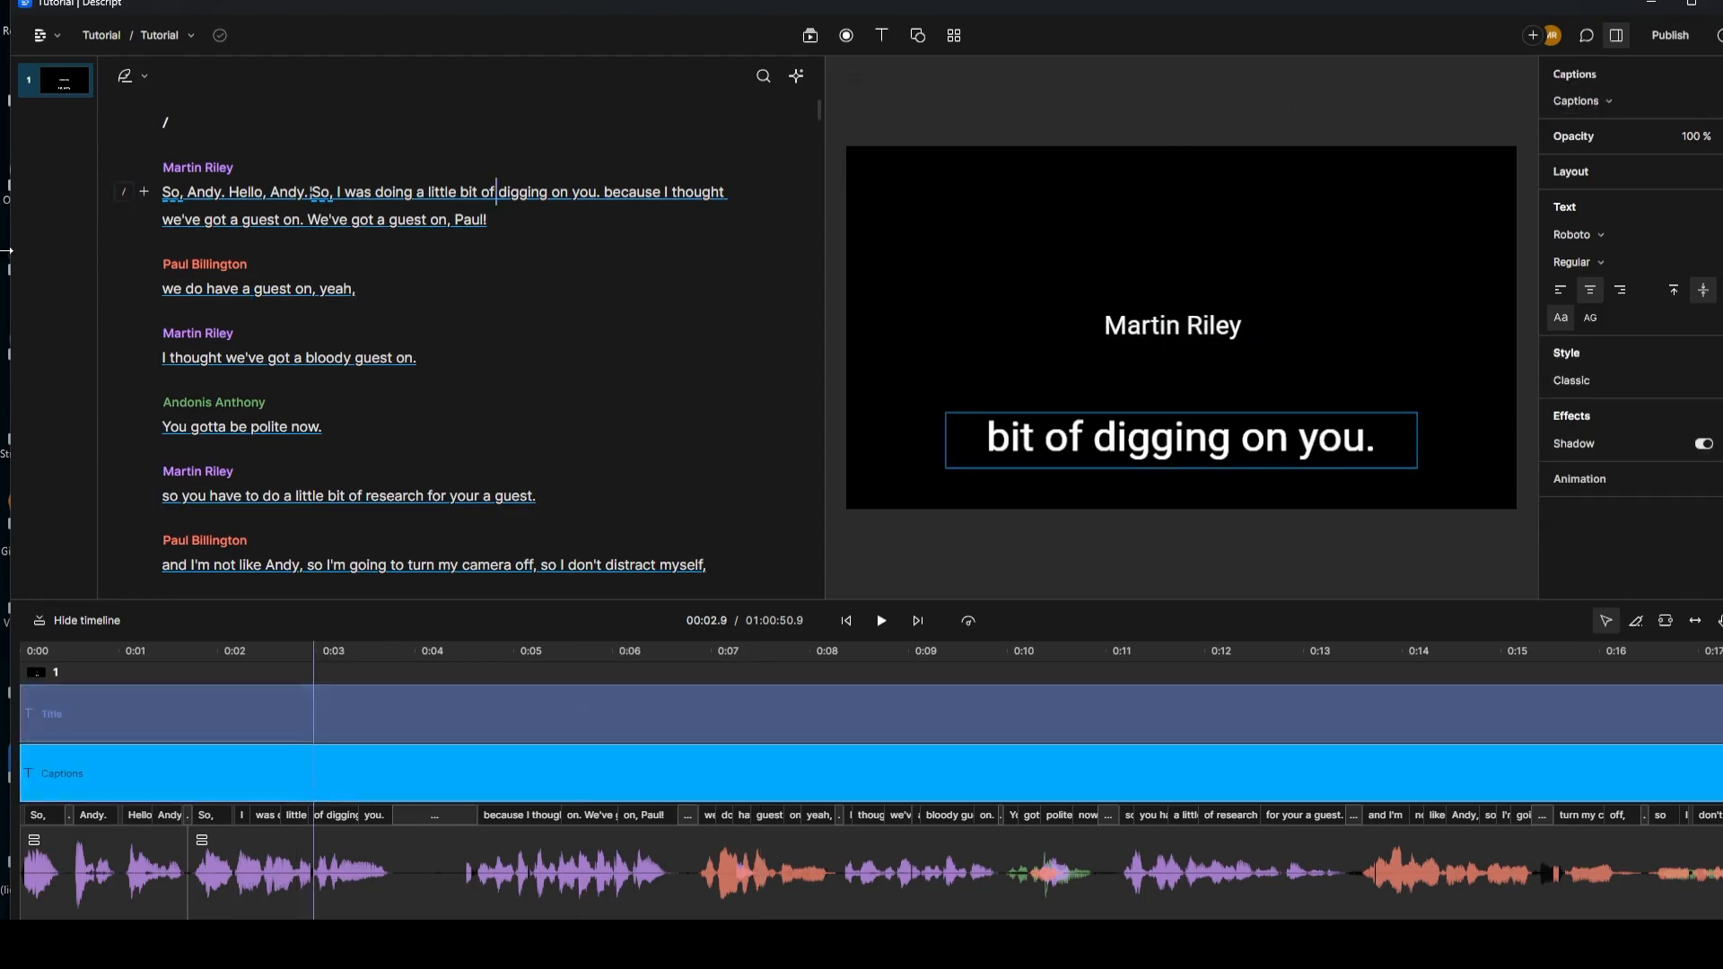
left_click(847, 621)
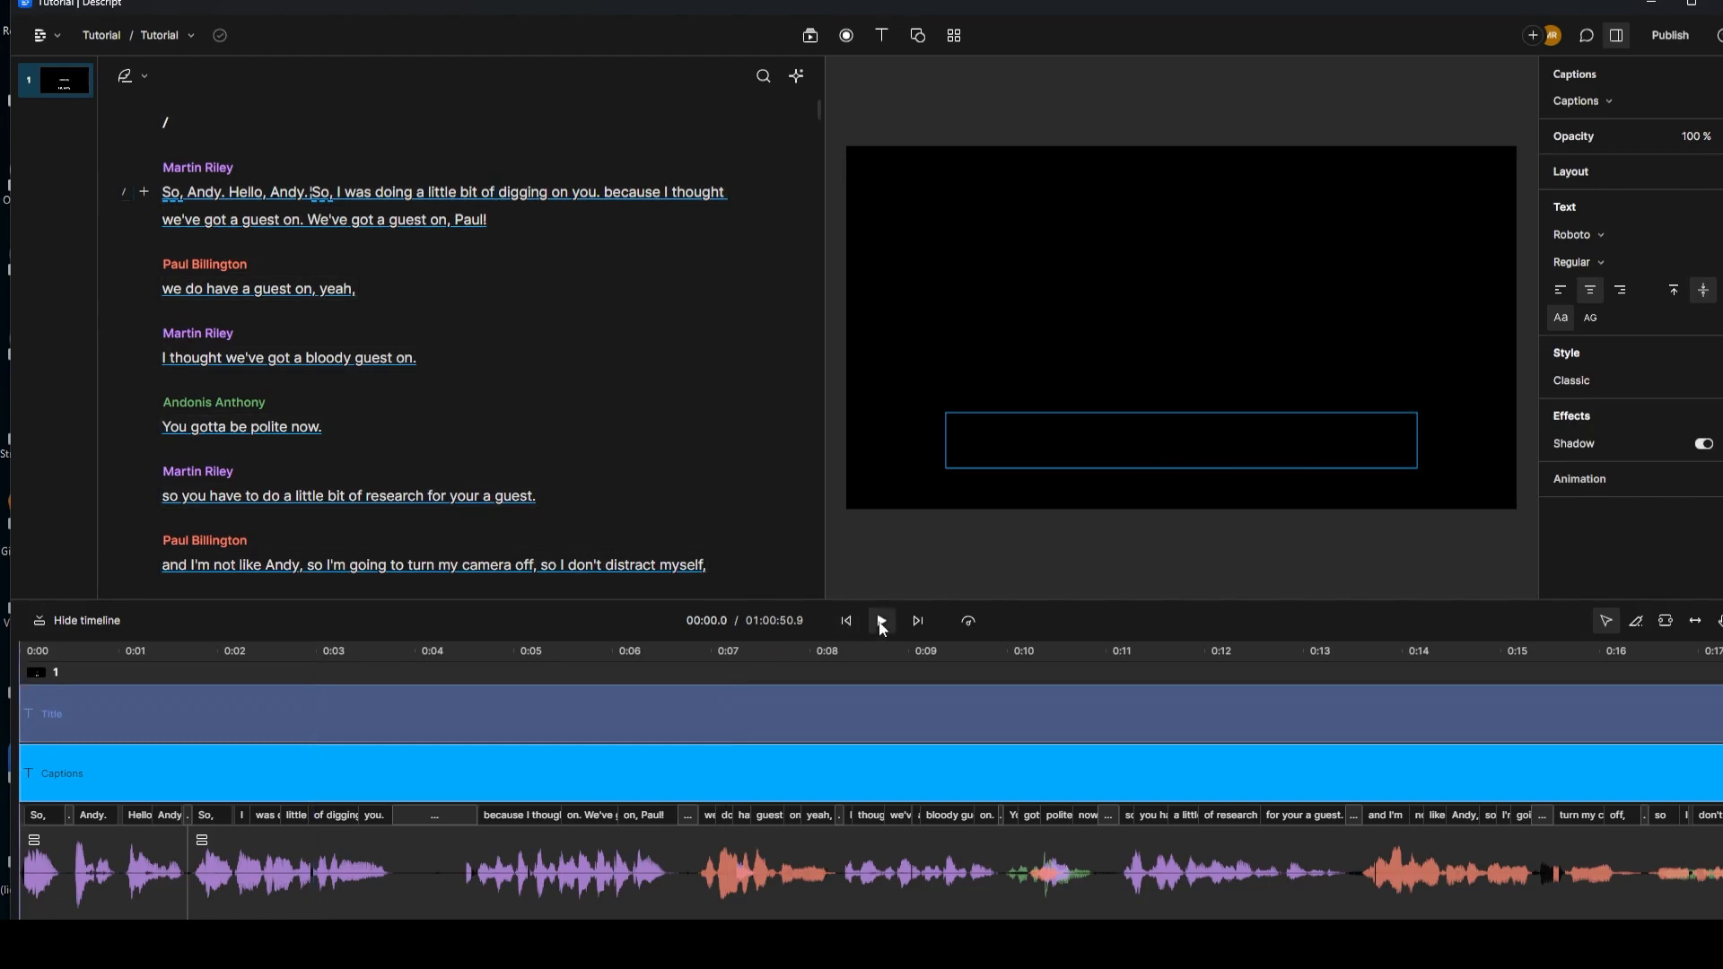
left_click(882, 621)
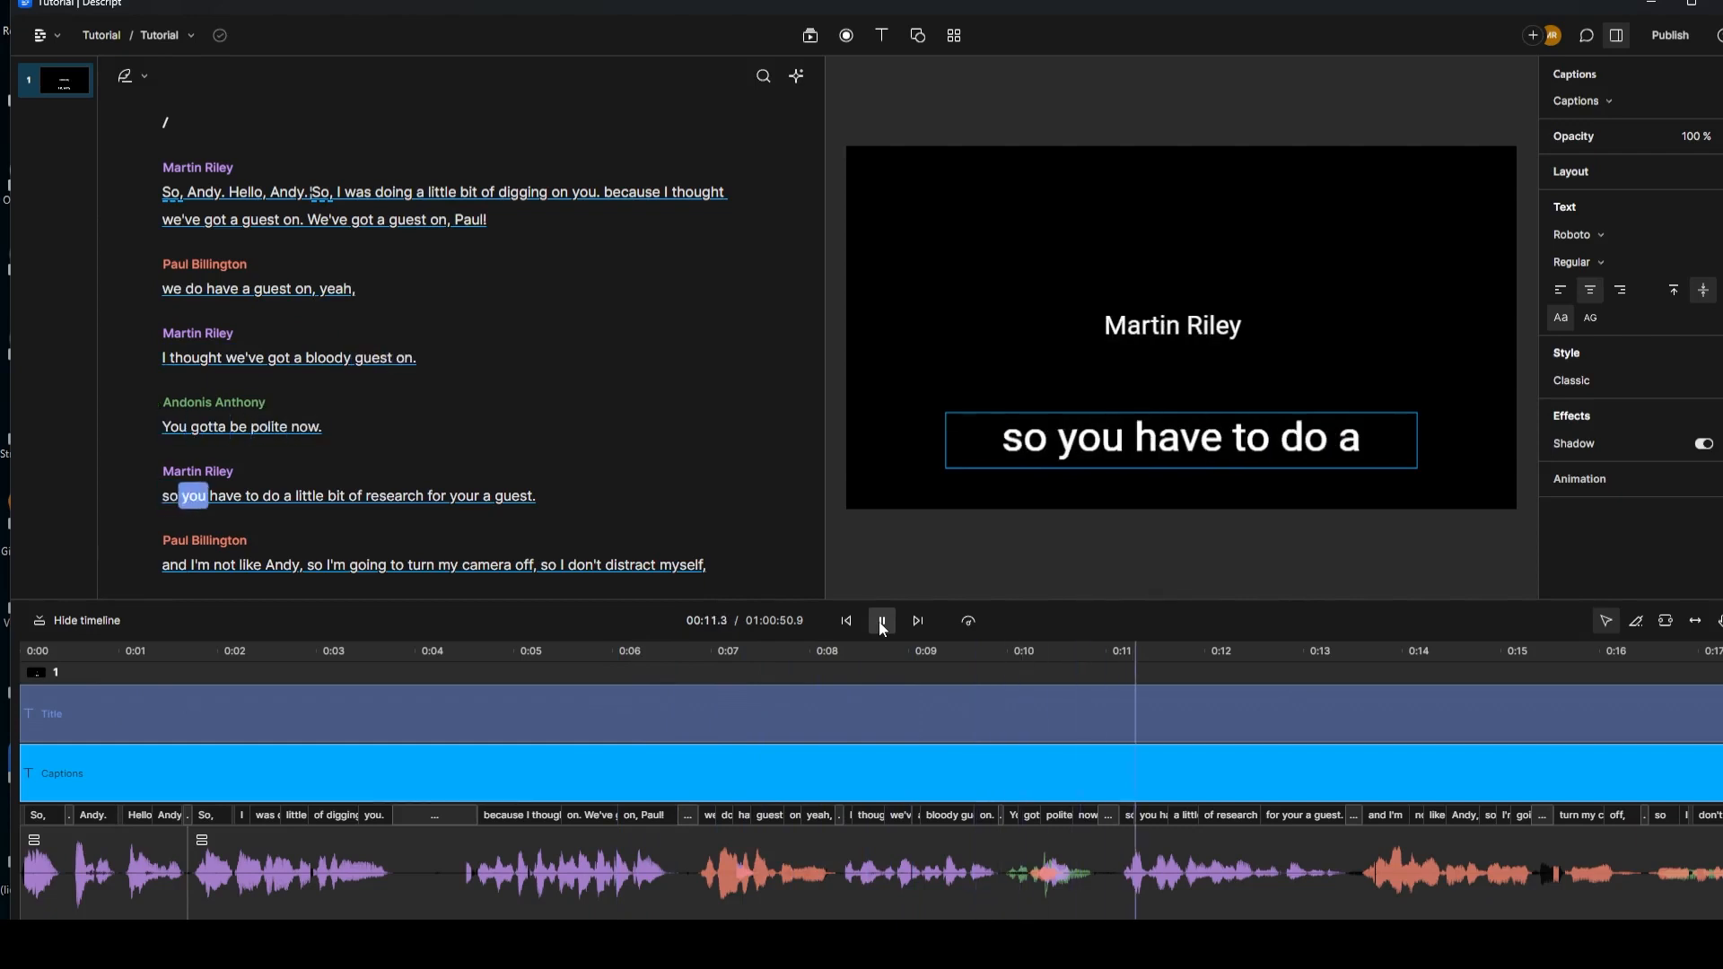
left_click(882, 623)
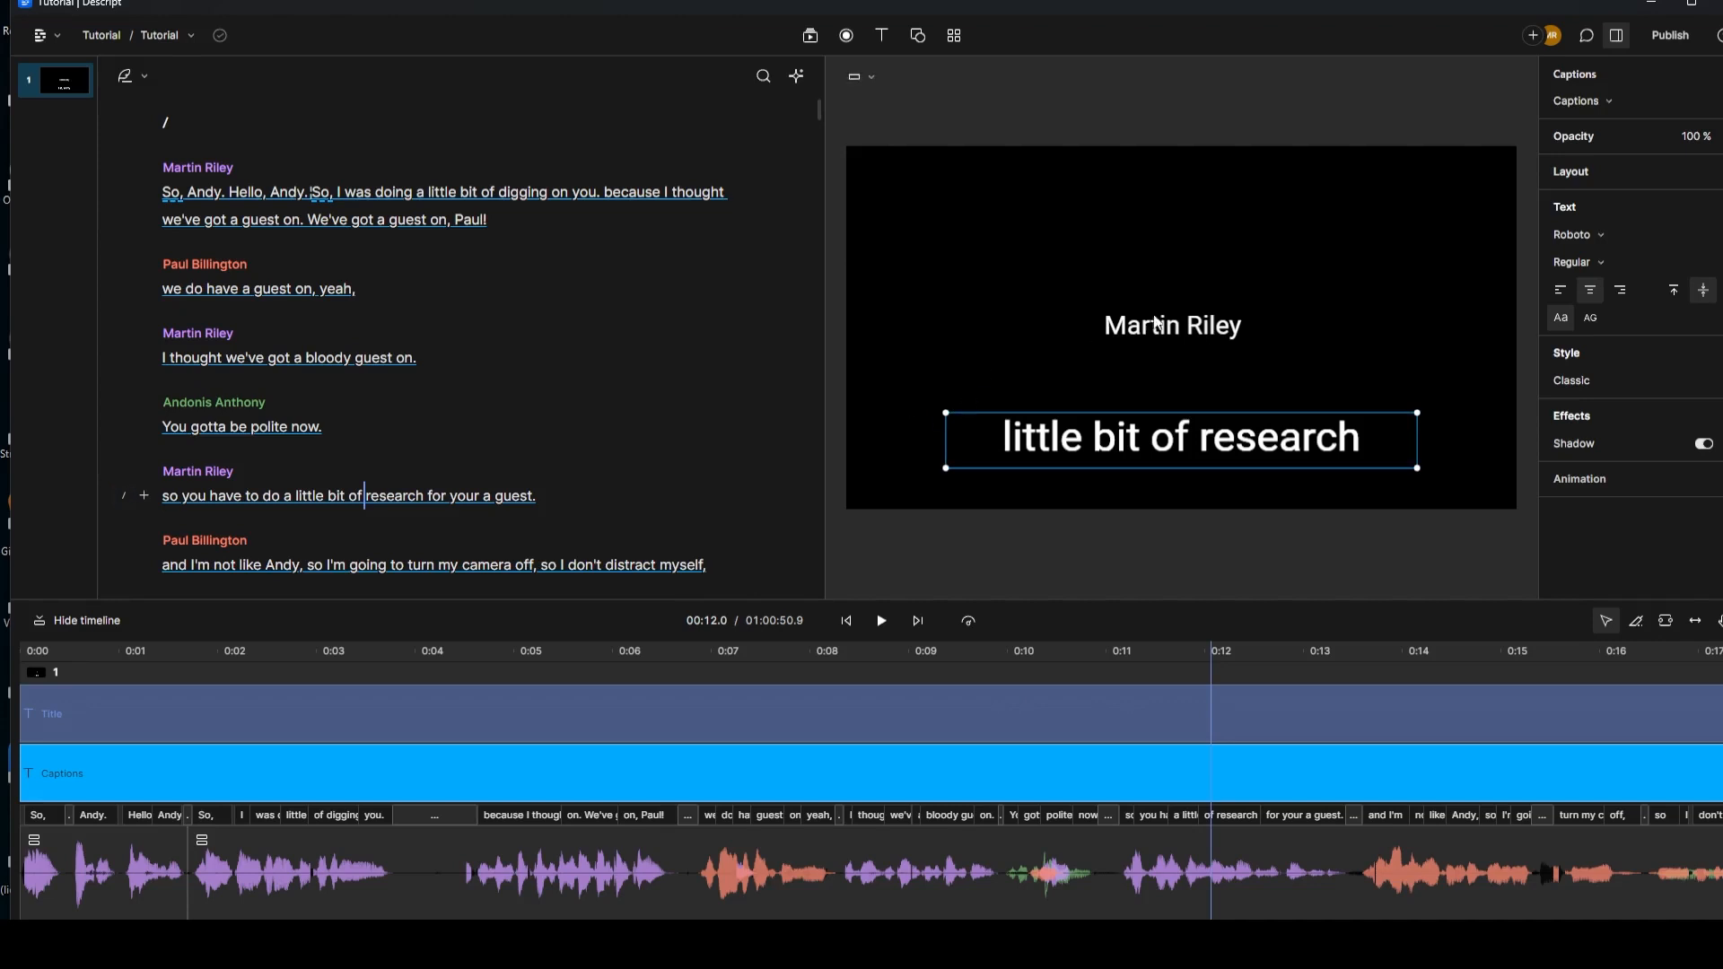
left_click(1233, 329)
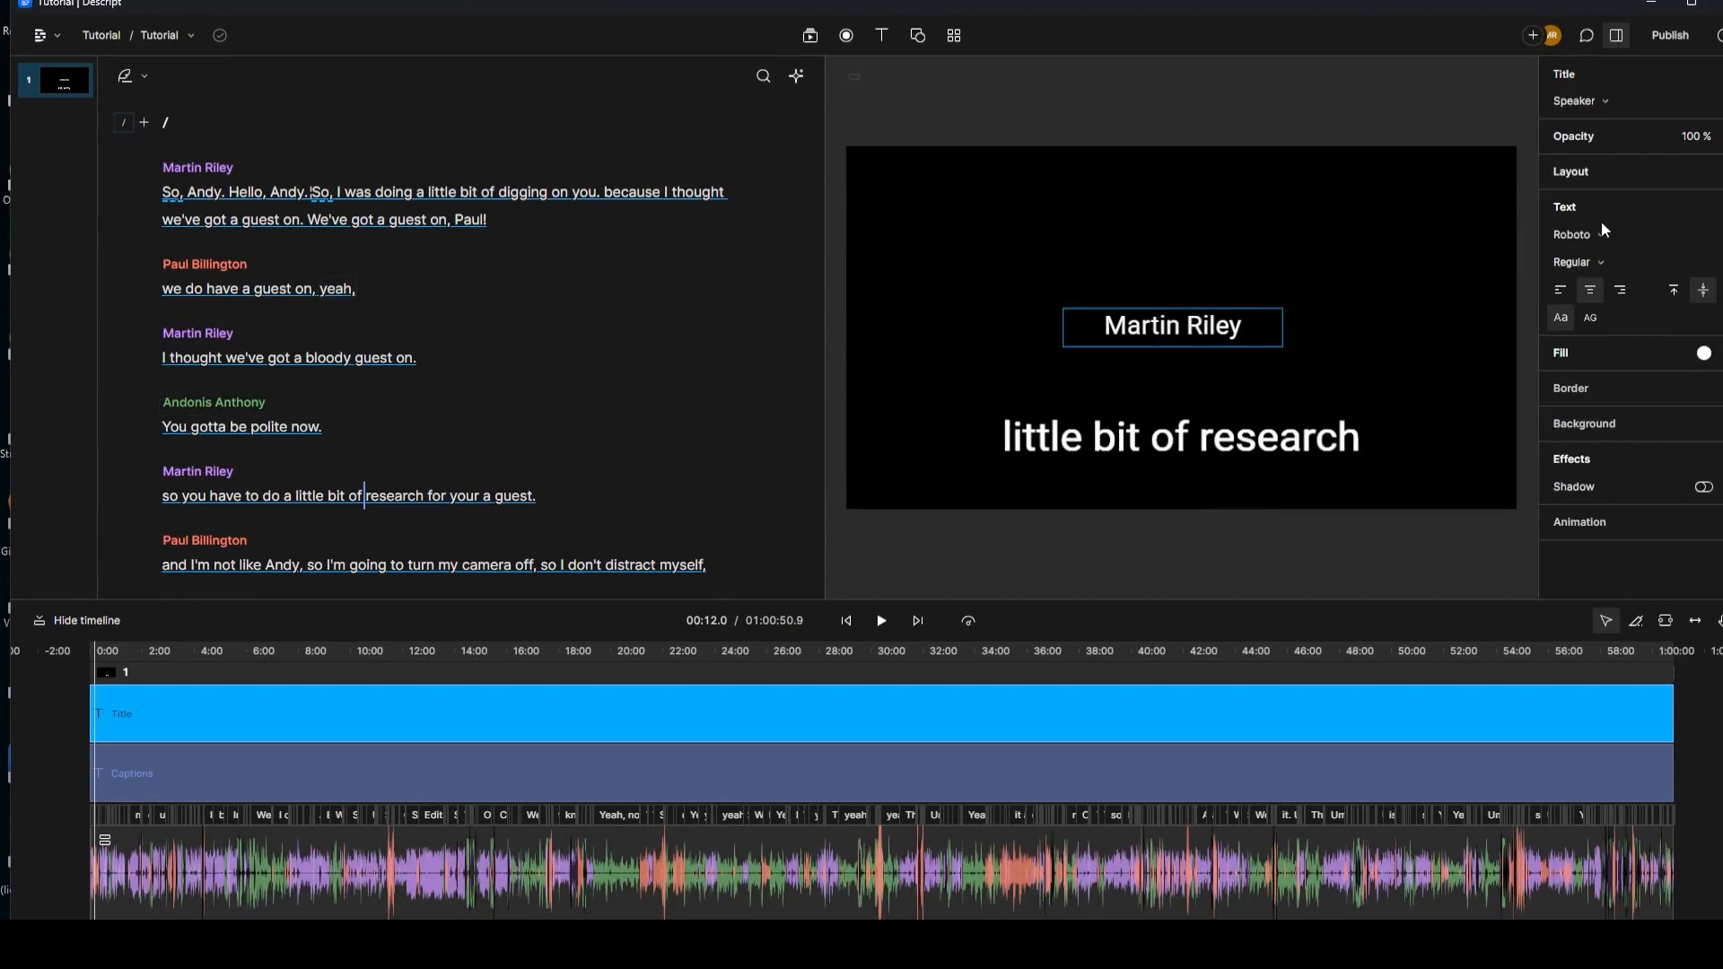
Step: Switch the captions font from Roboto to Bebas Neue and return to the transcript start
left_click(1269, 437)
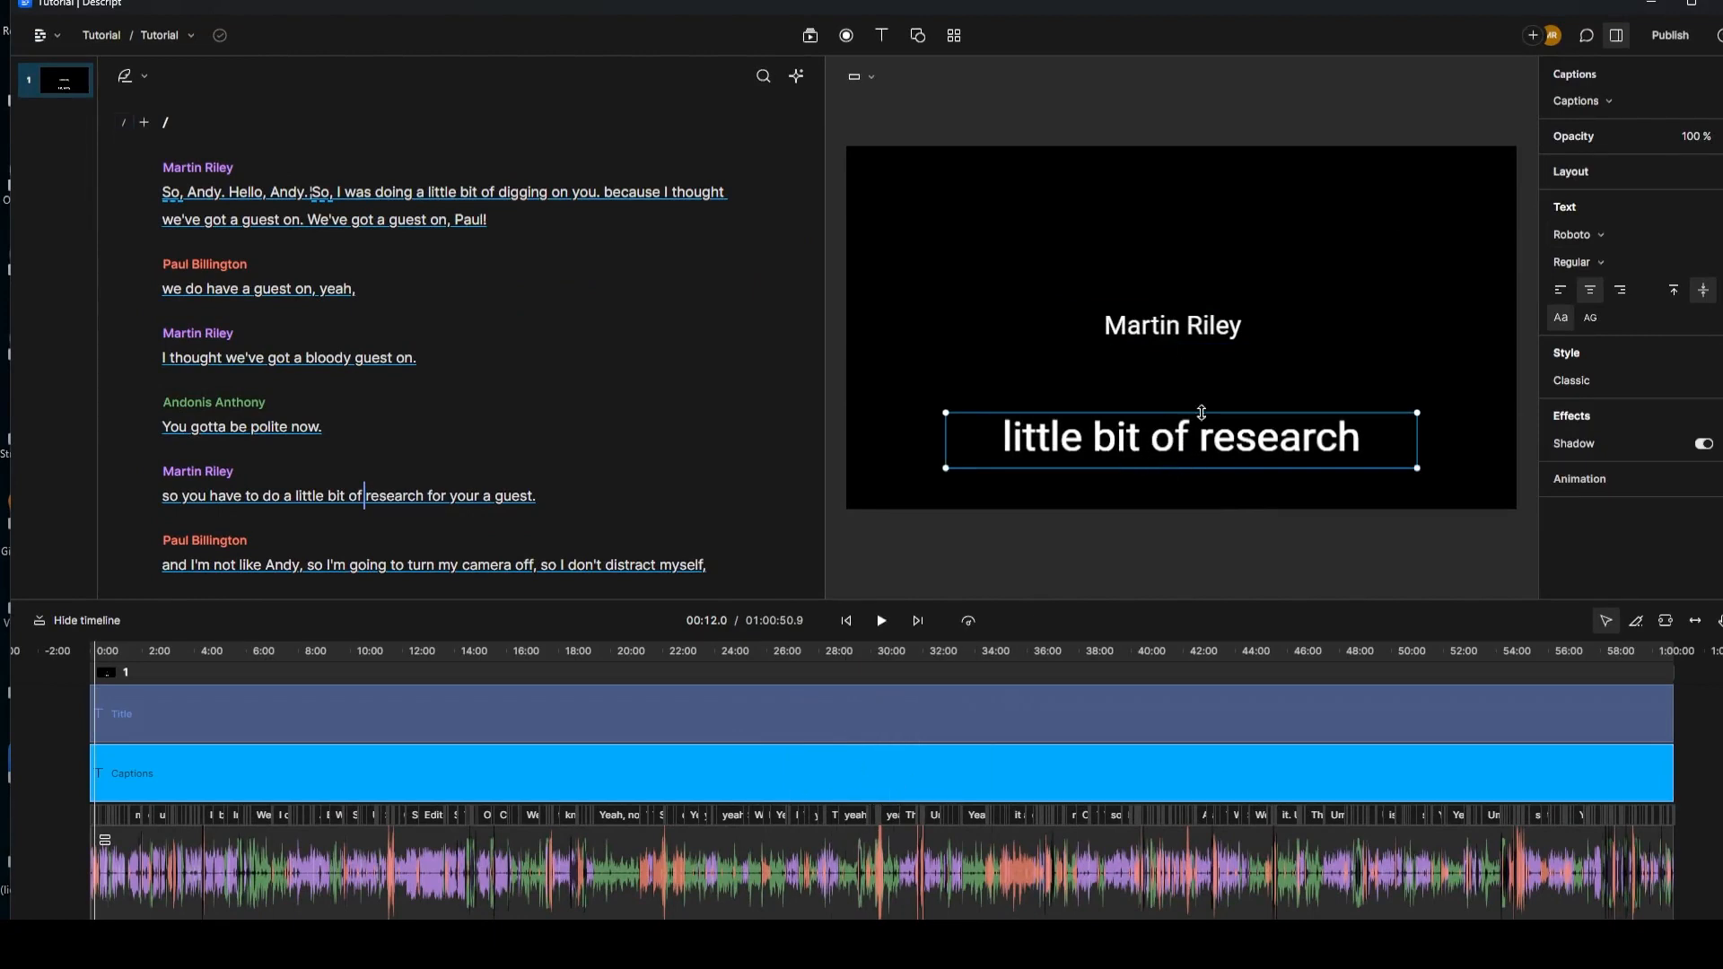
left_click(1593, 234)
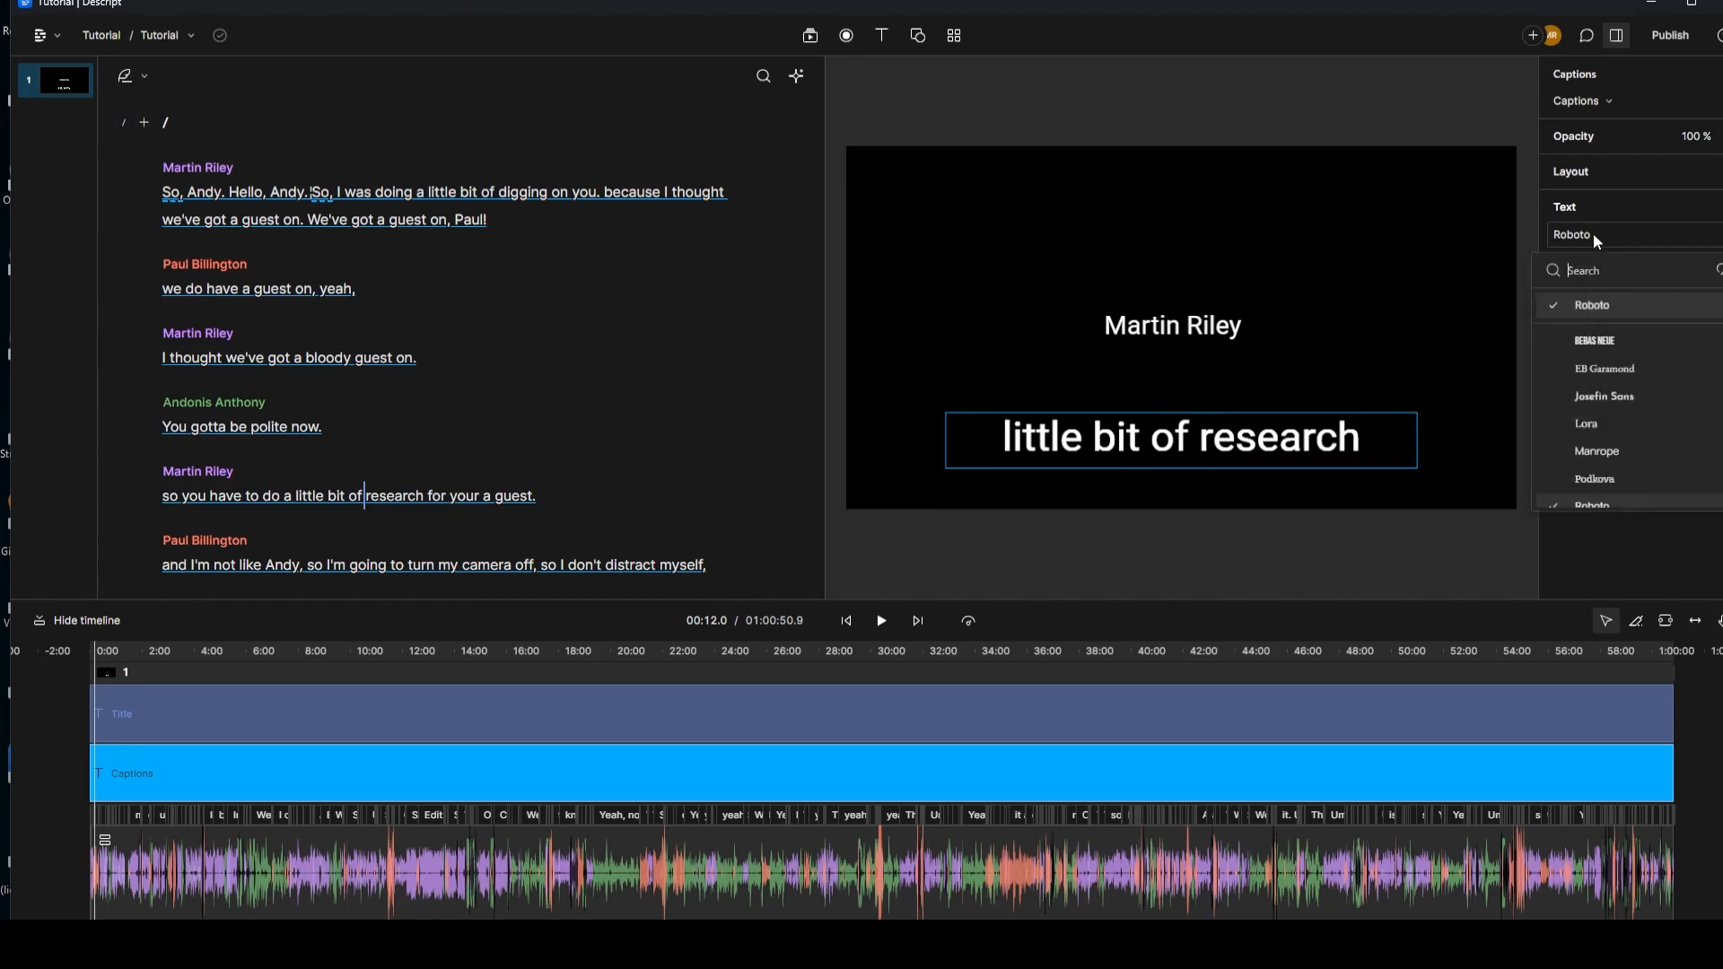
left_click(1598, 341)
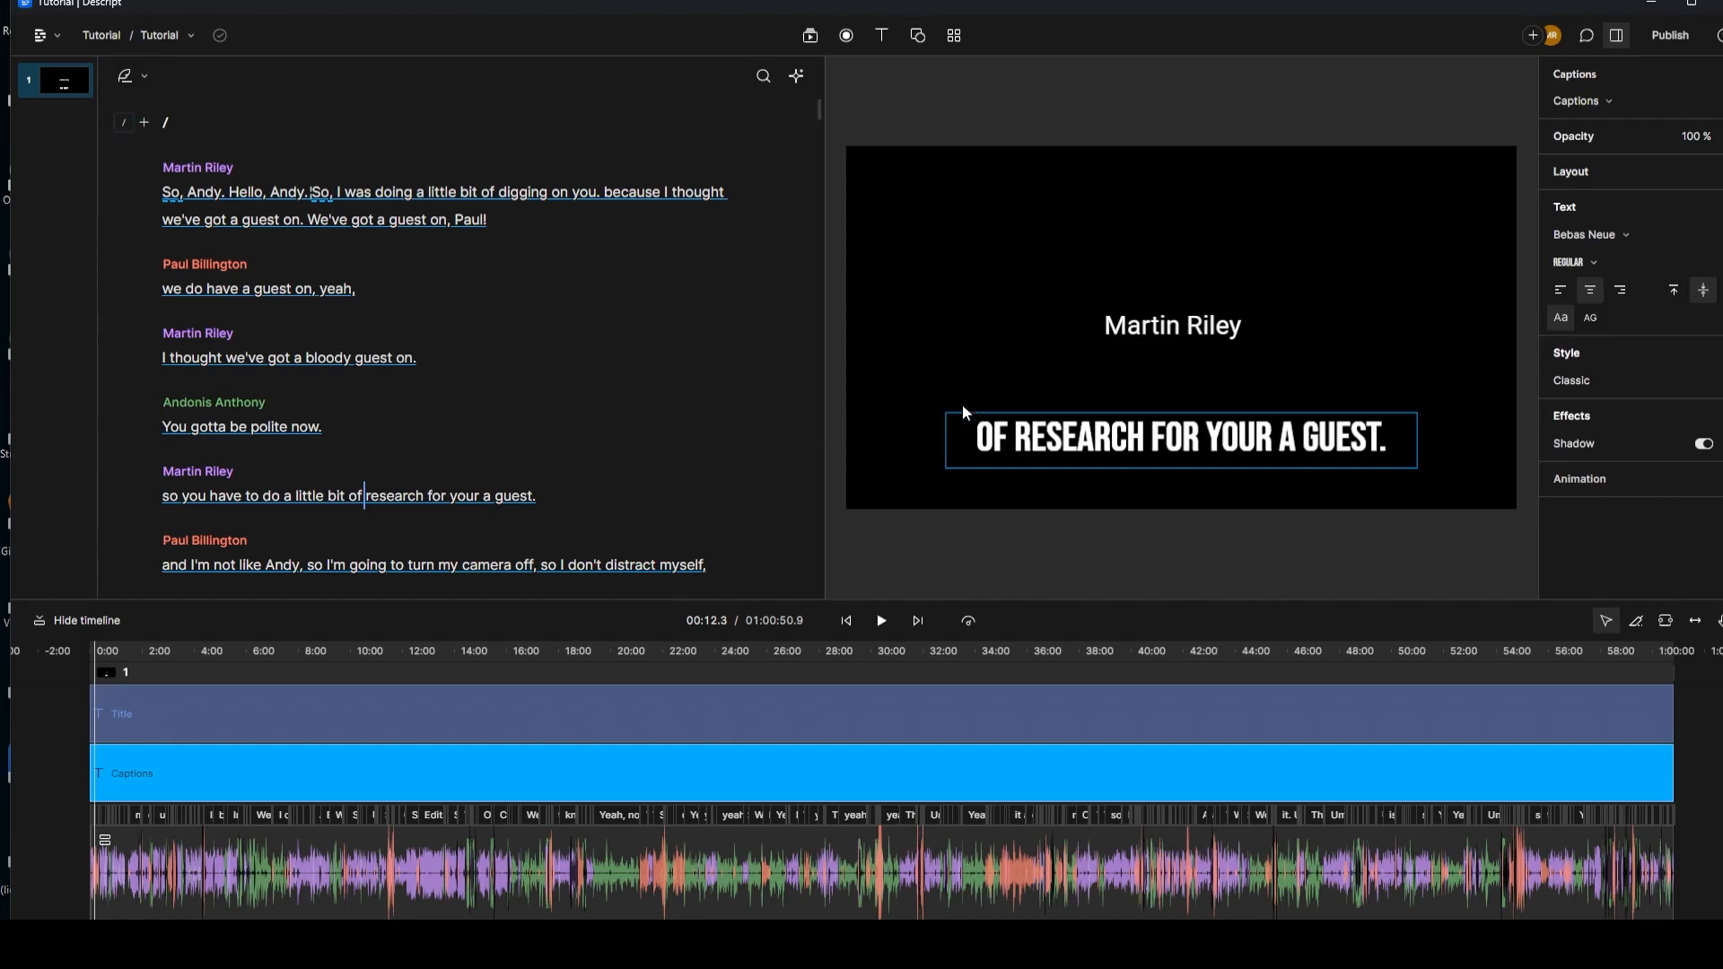
left_click(163, 193)
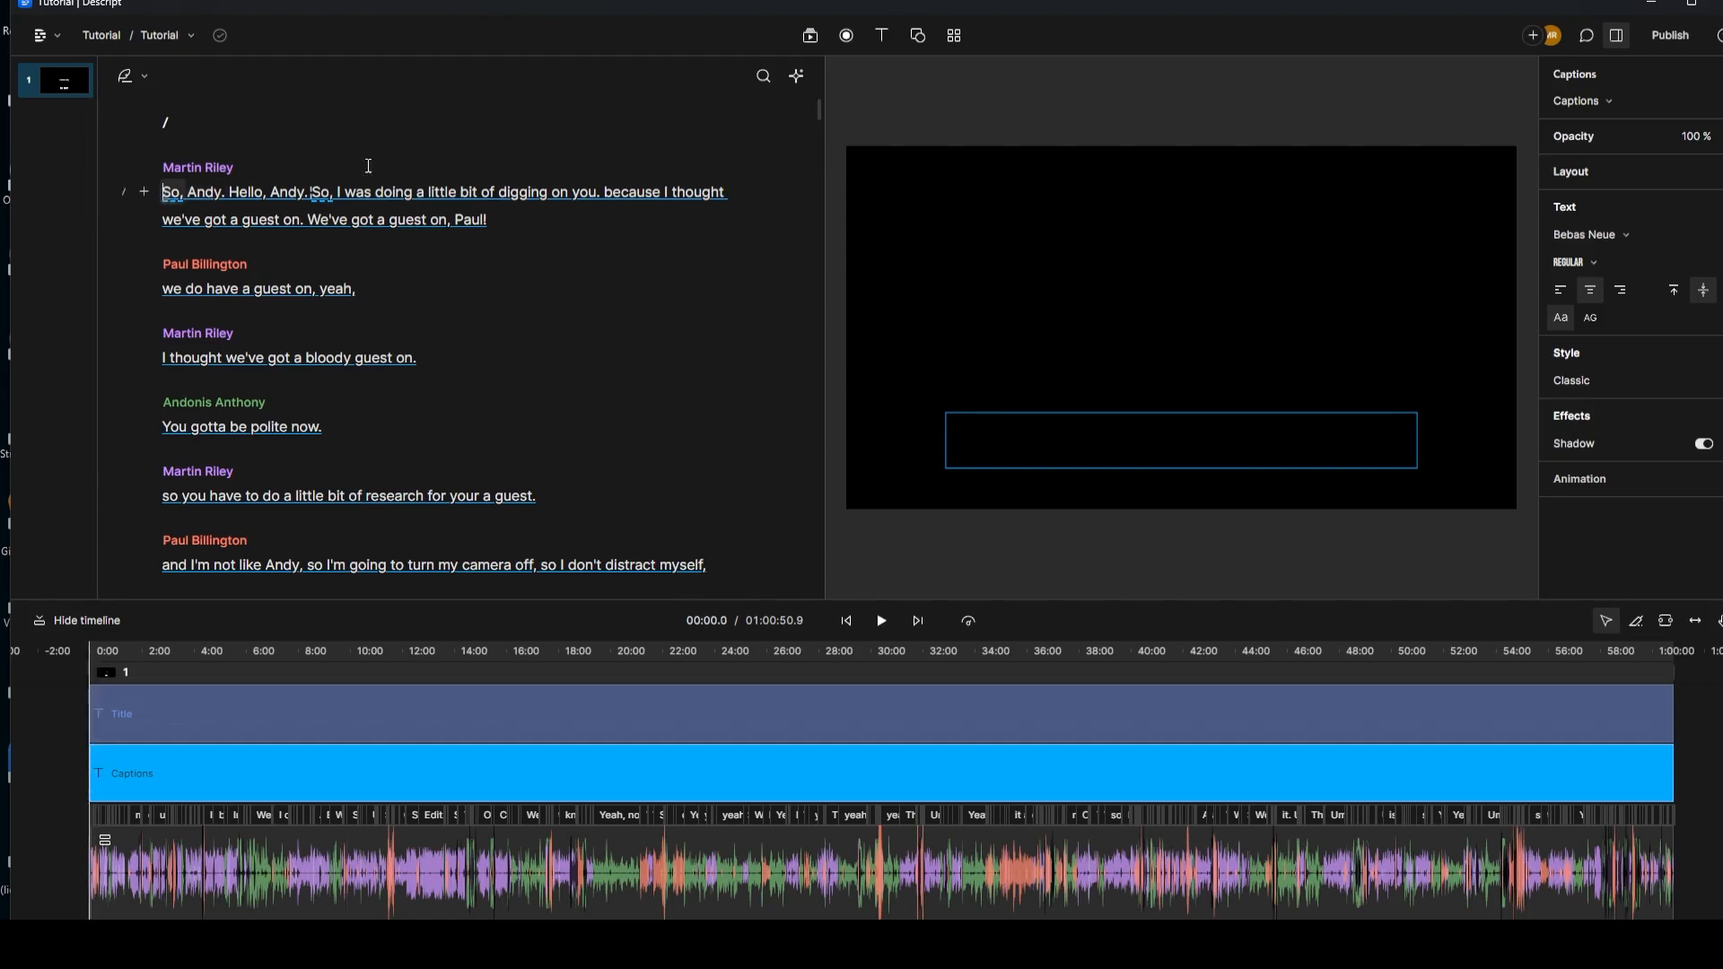
left_click(882, 621)
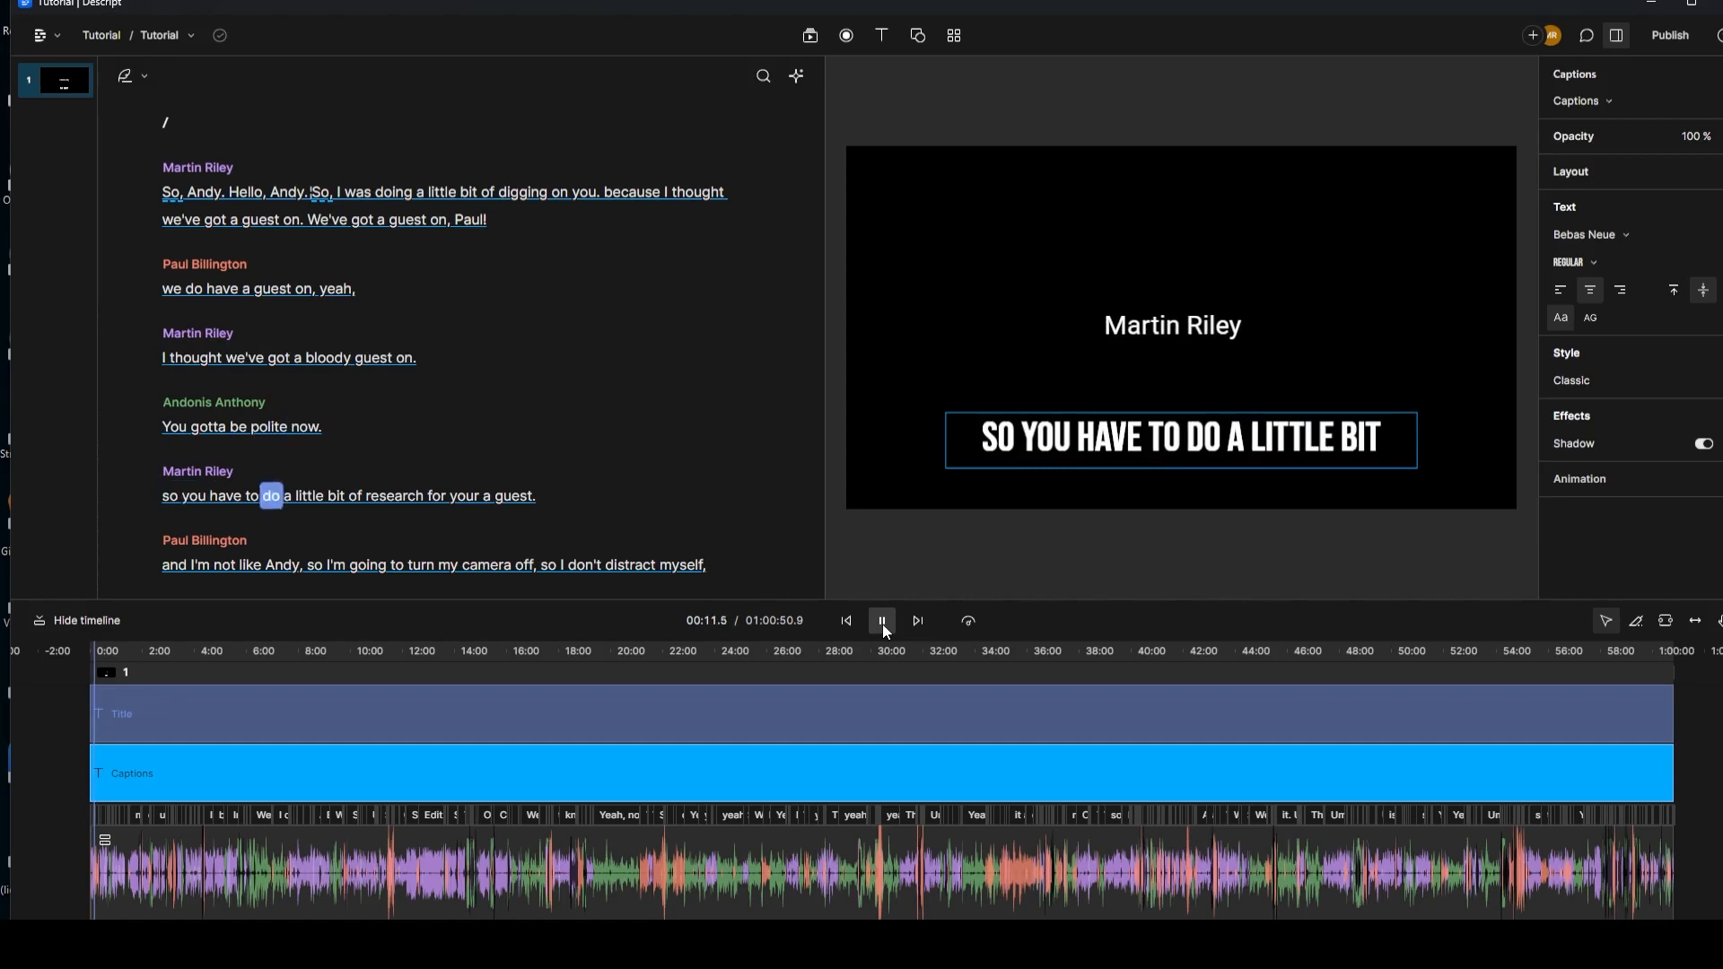
left_click(882, 622)
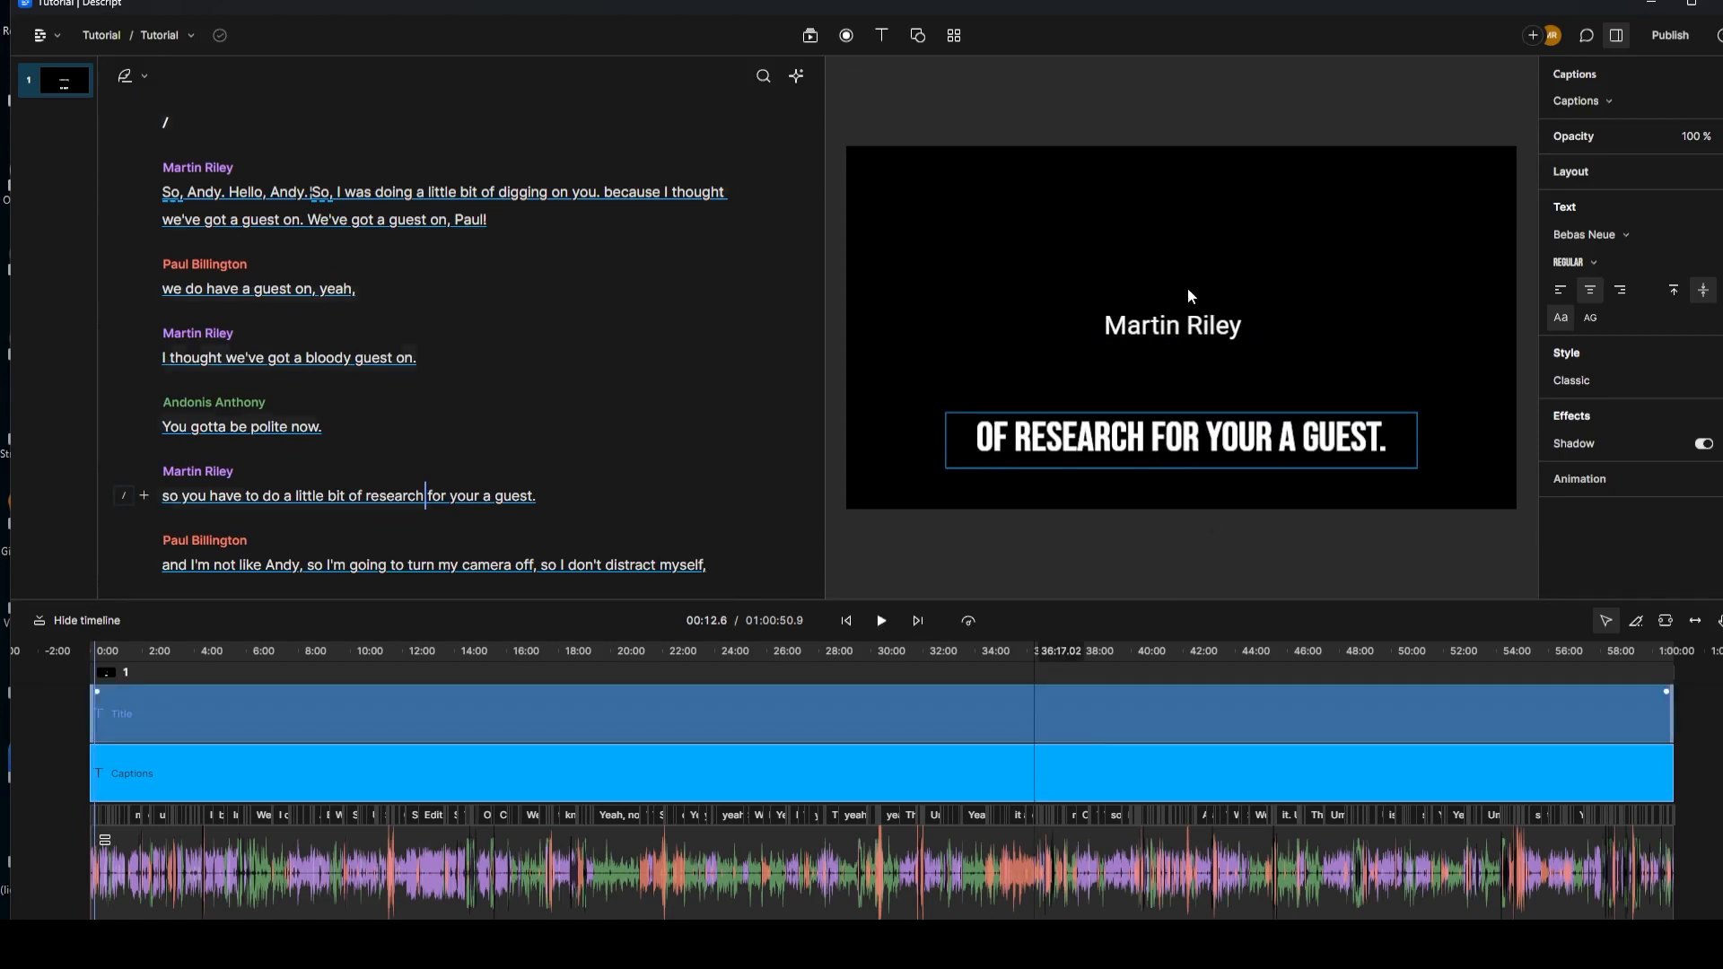
Step: Set the speaker title font to Bebas Neue and move it just above the caption line
left_click(1188, 333)
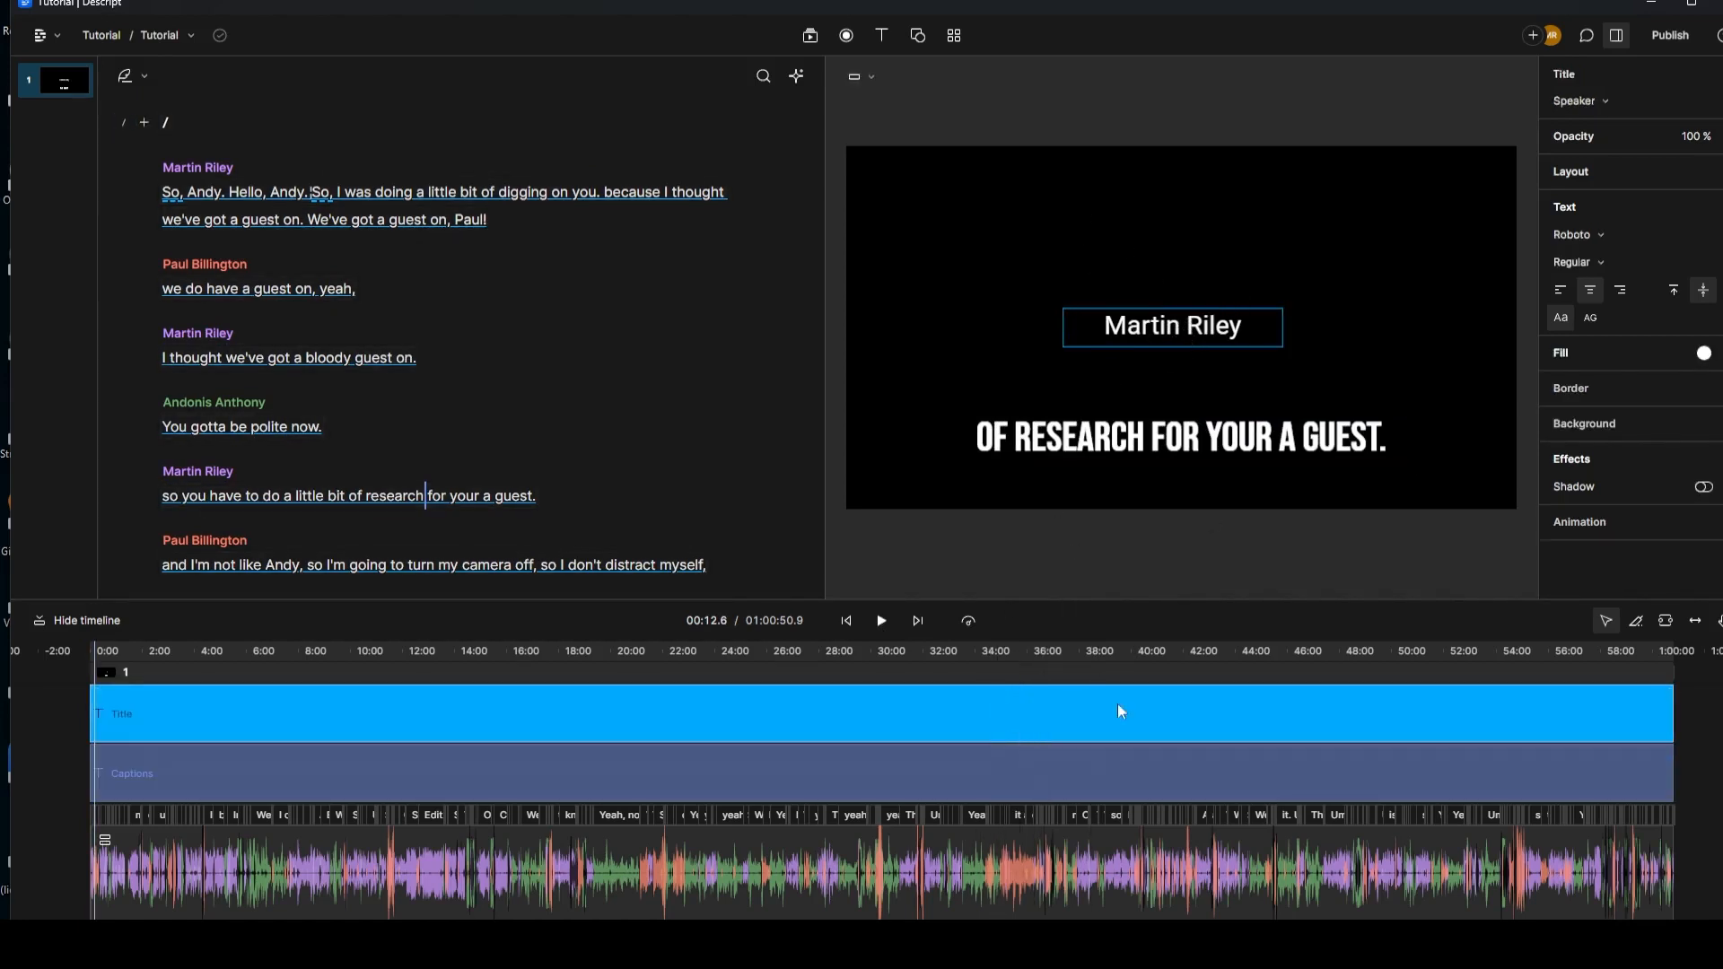
left_click(1585, 237)
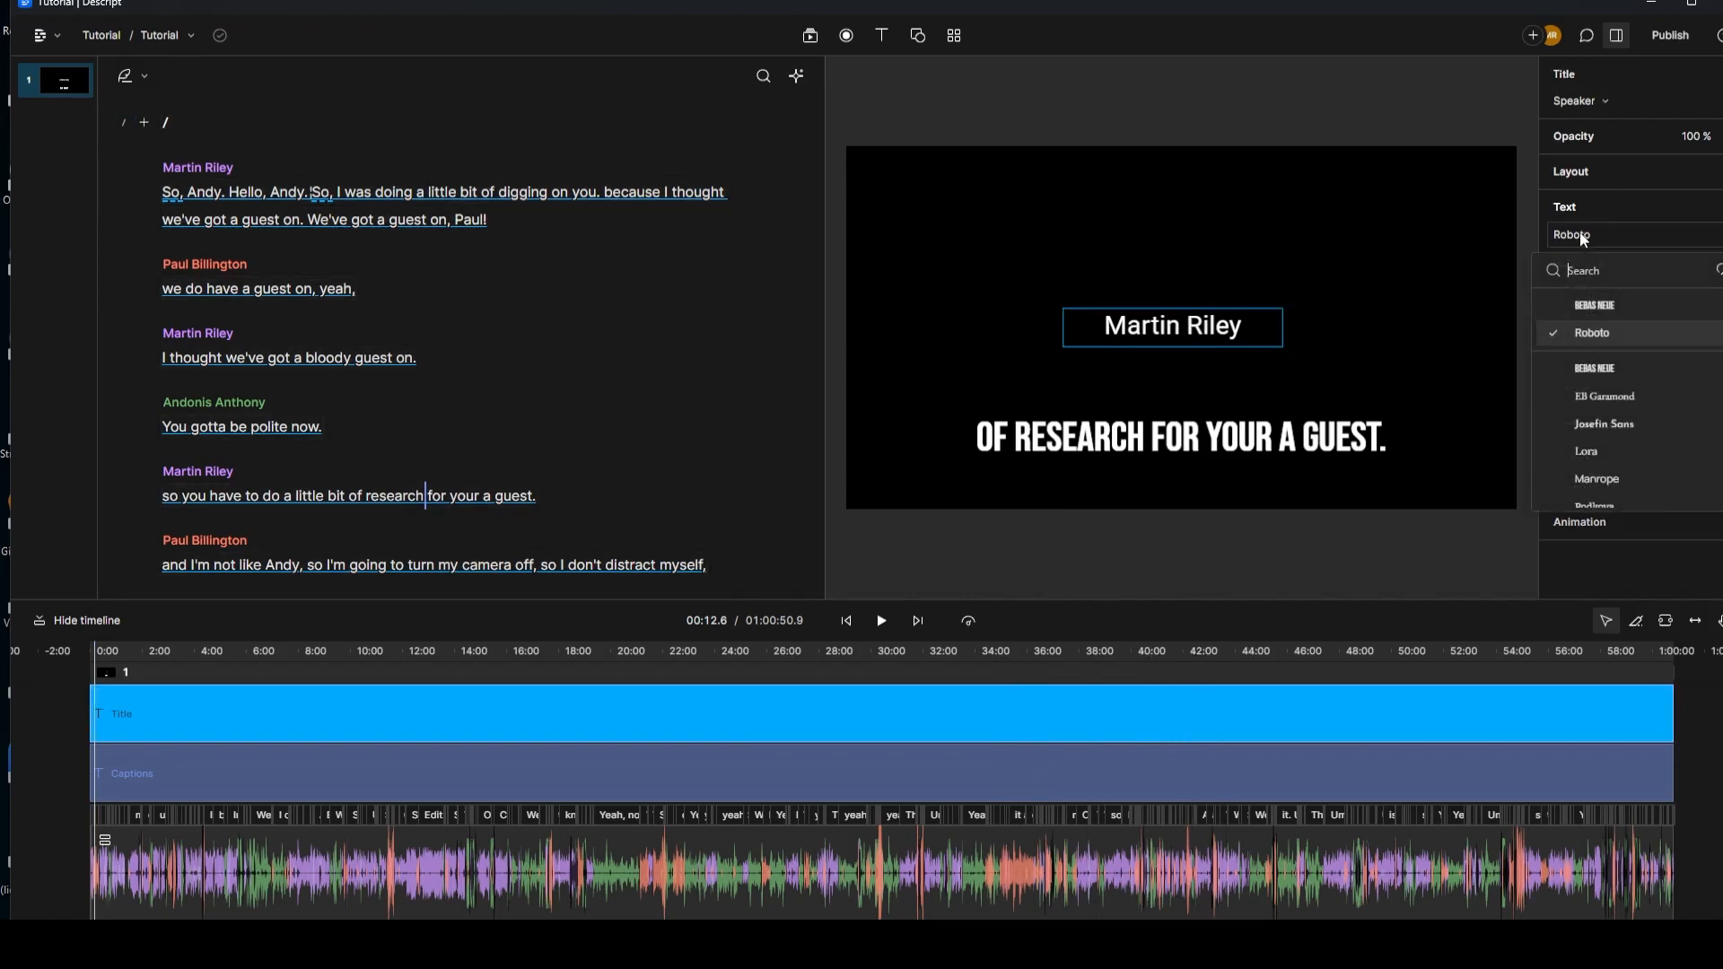
left_click(1606, 370)
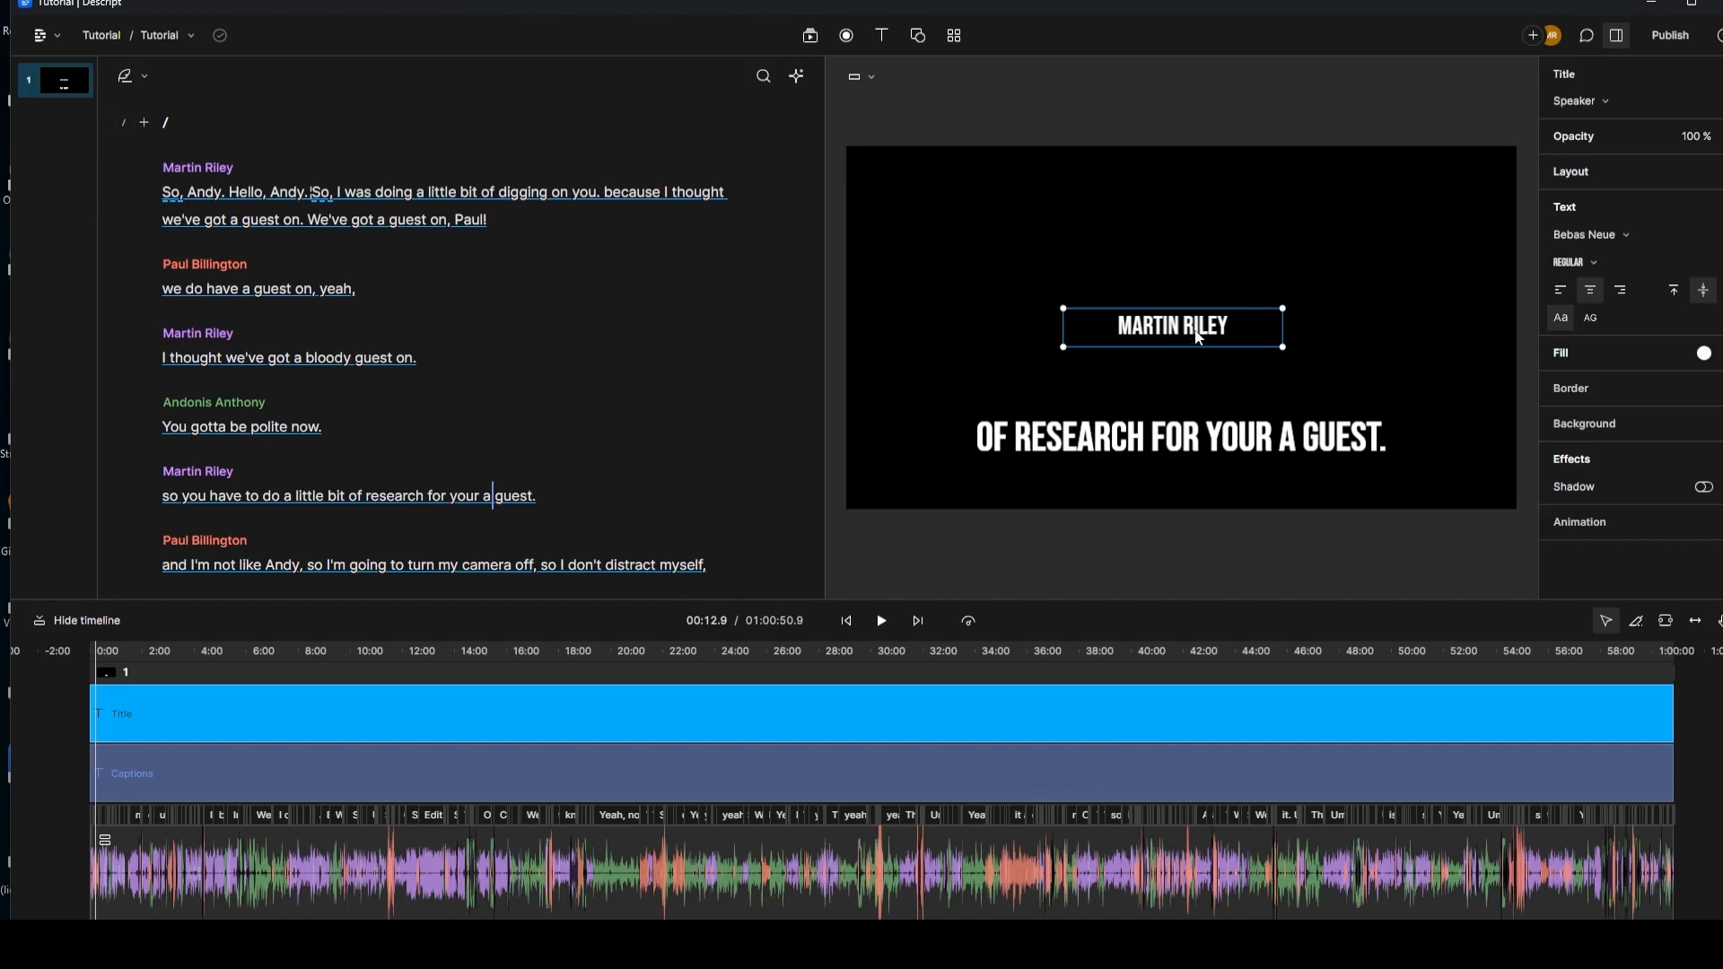
left_click_drag(1198, 337, 1203, 395)
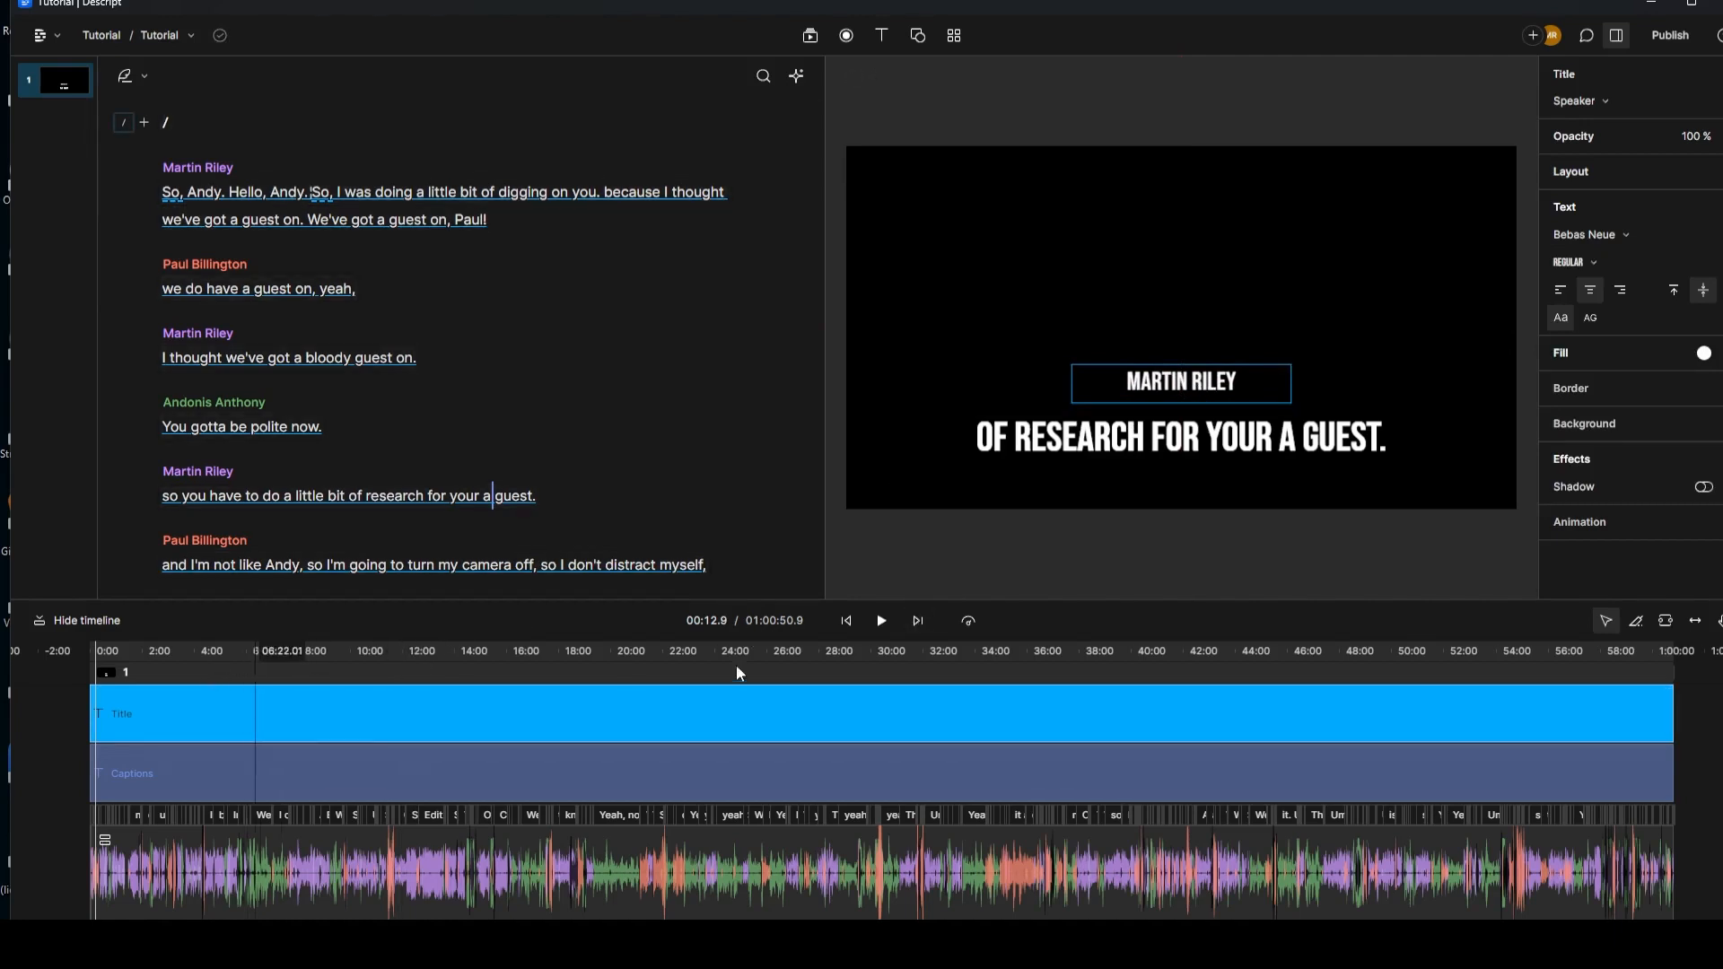
Step: Preview the restyled title, then rewind the transcript and select the captions layer
left_click(881, 622)
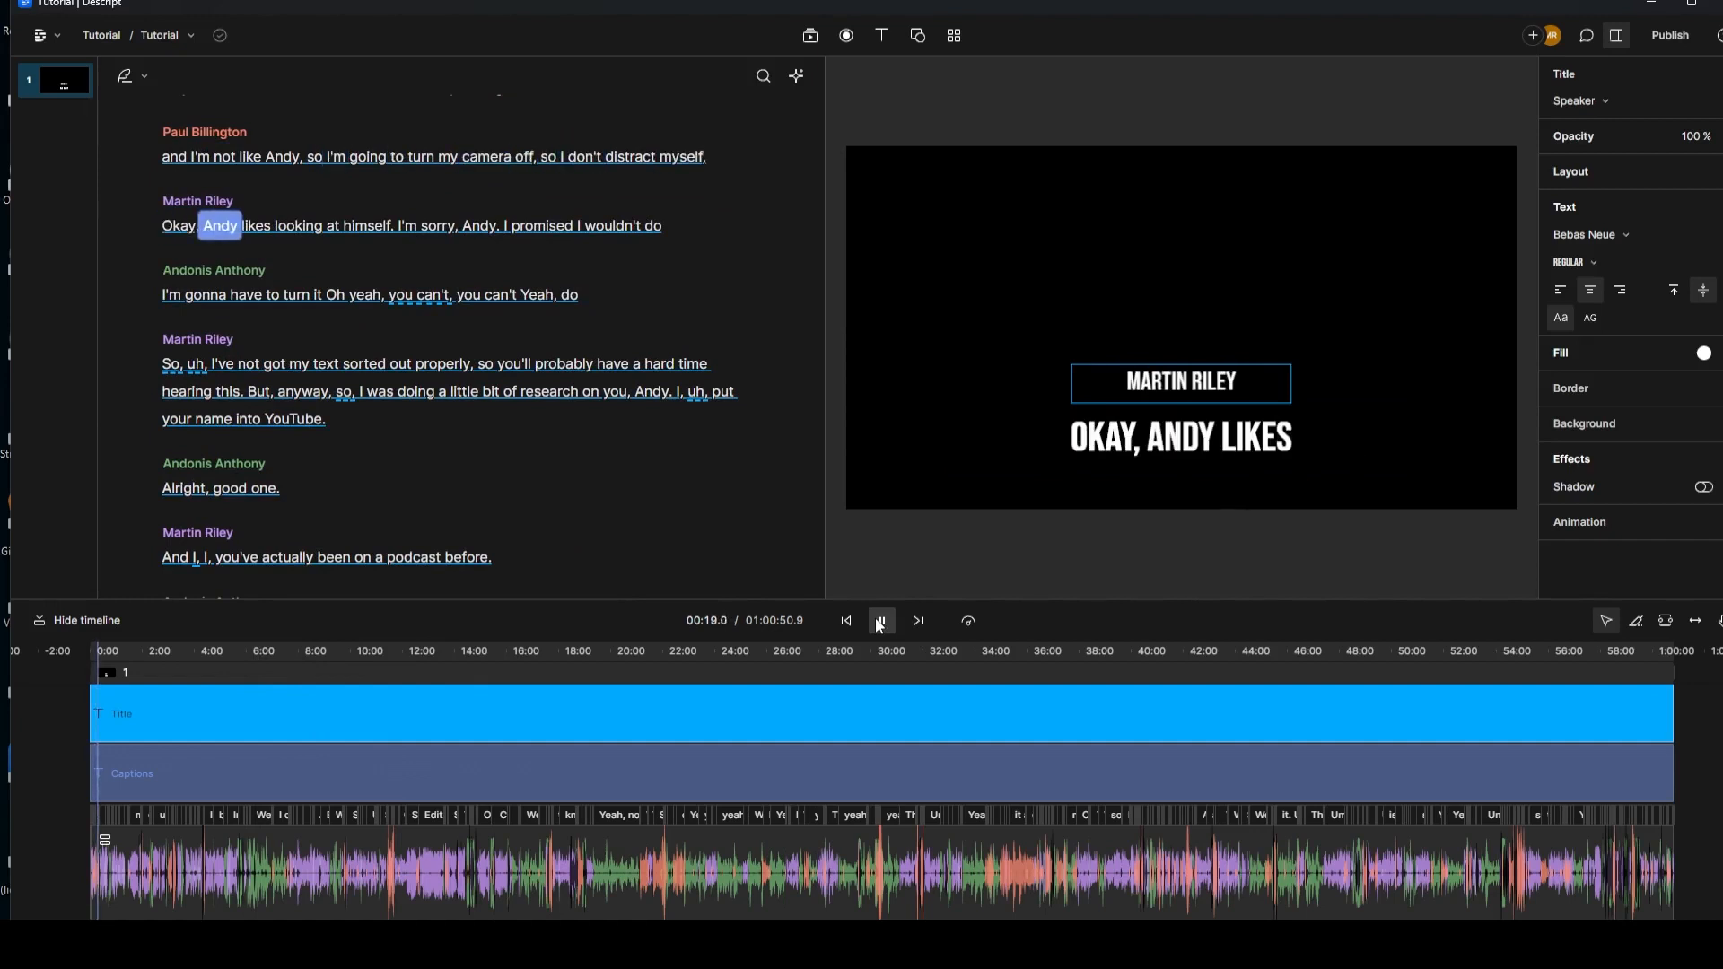
left_click(882, 622)
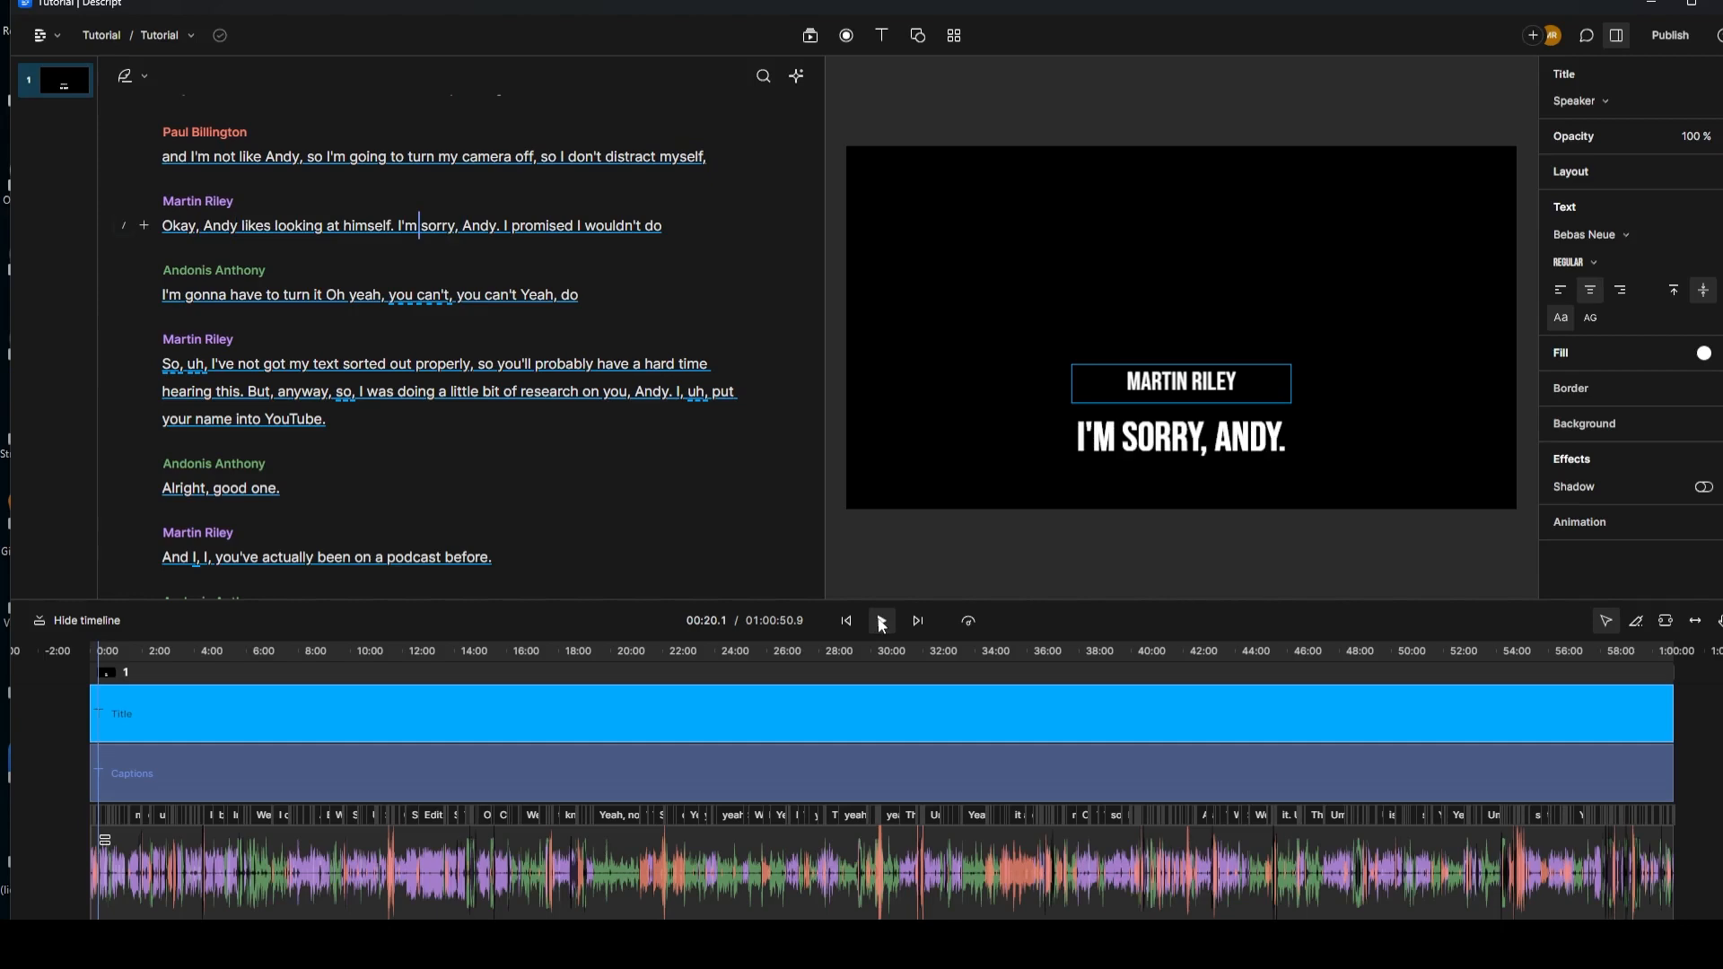
scroll(229, 241, "up", 6)
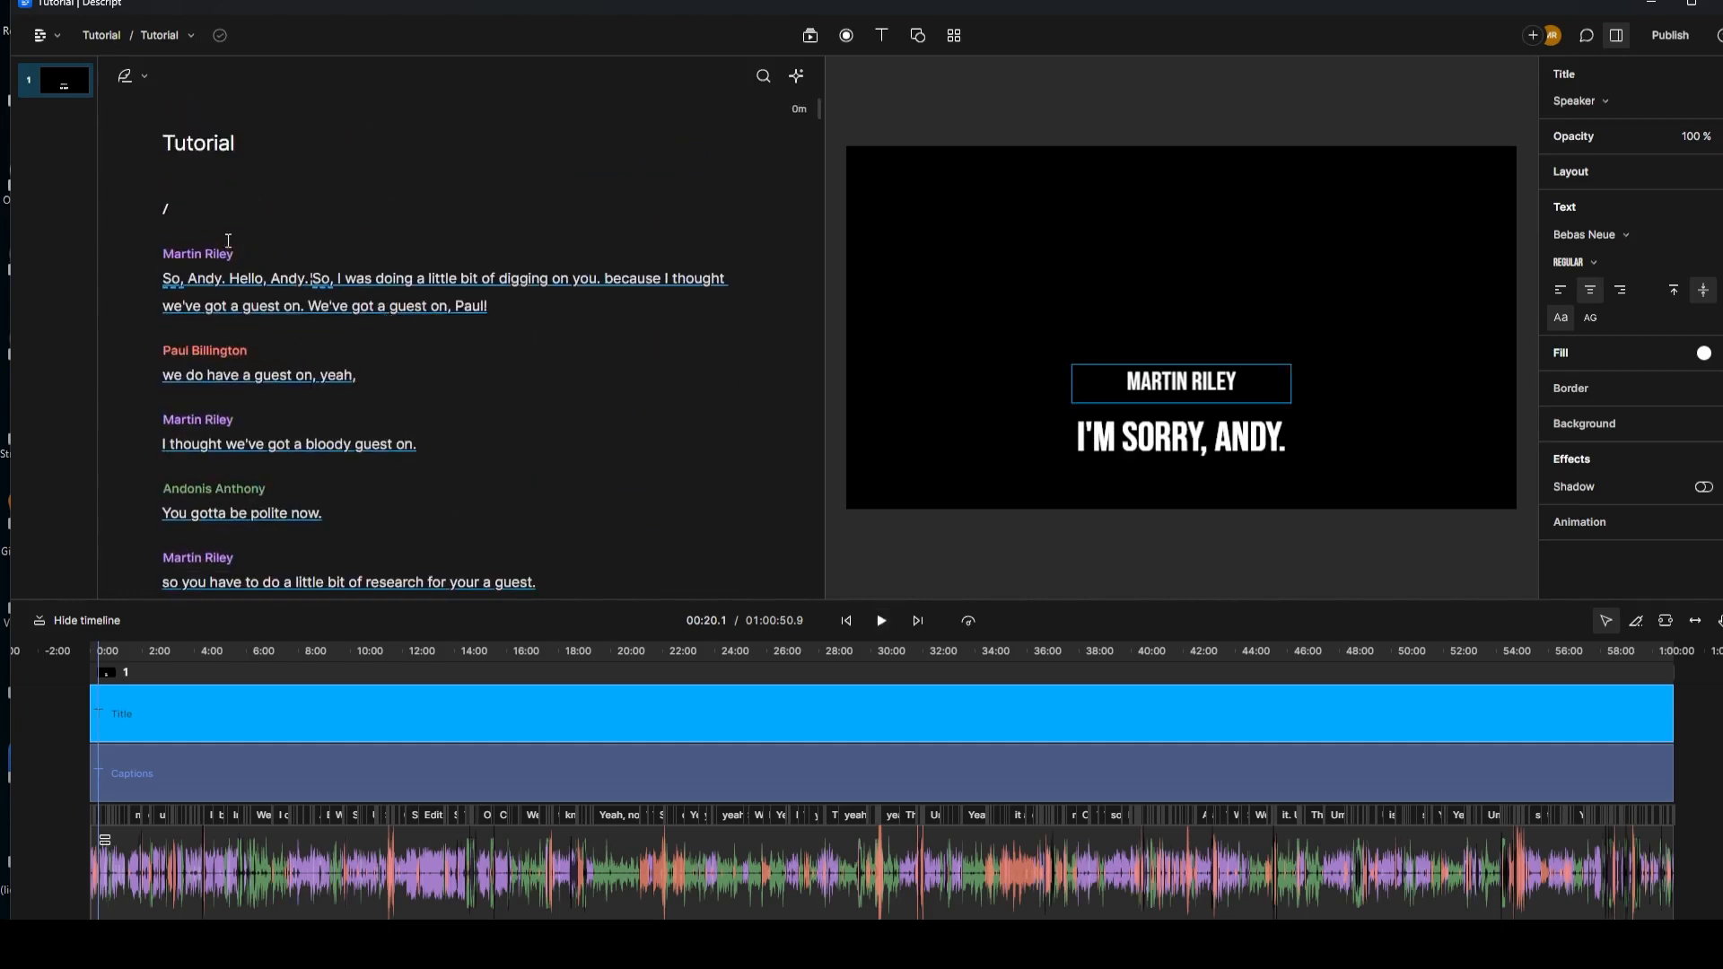
left_click(177, 289)
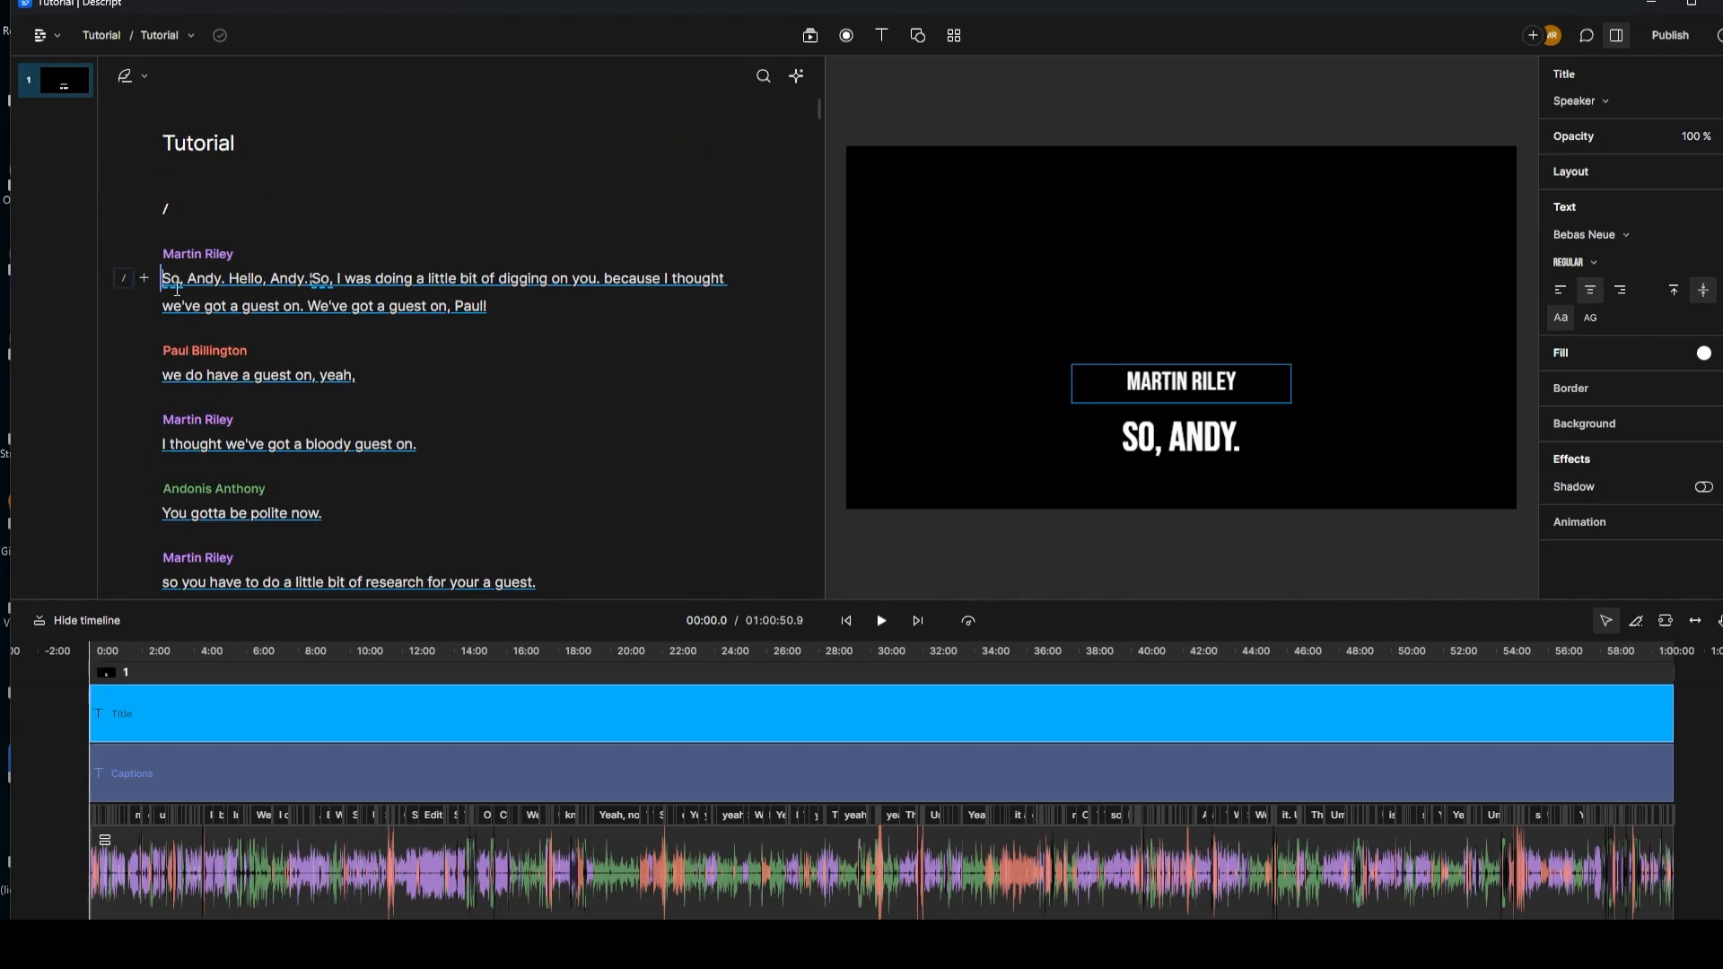
left_click(320, 778)
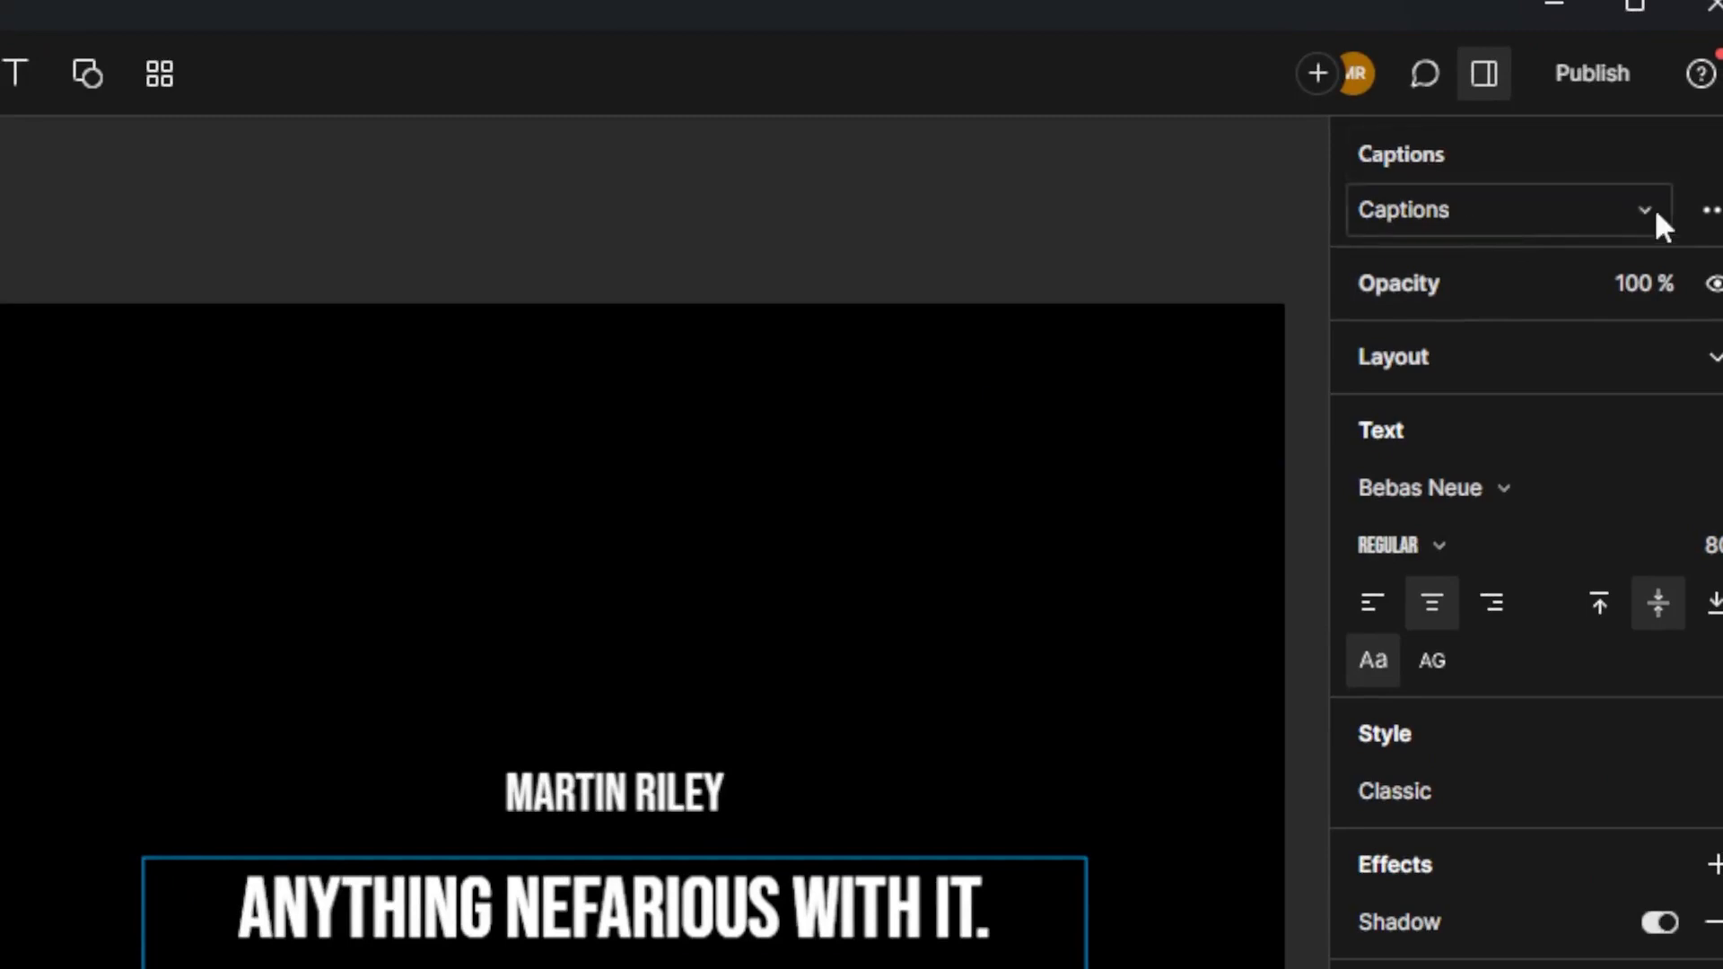
Step: Filter the captions layer from Show all to a single speaker's lines
left_click(1710, 212)
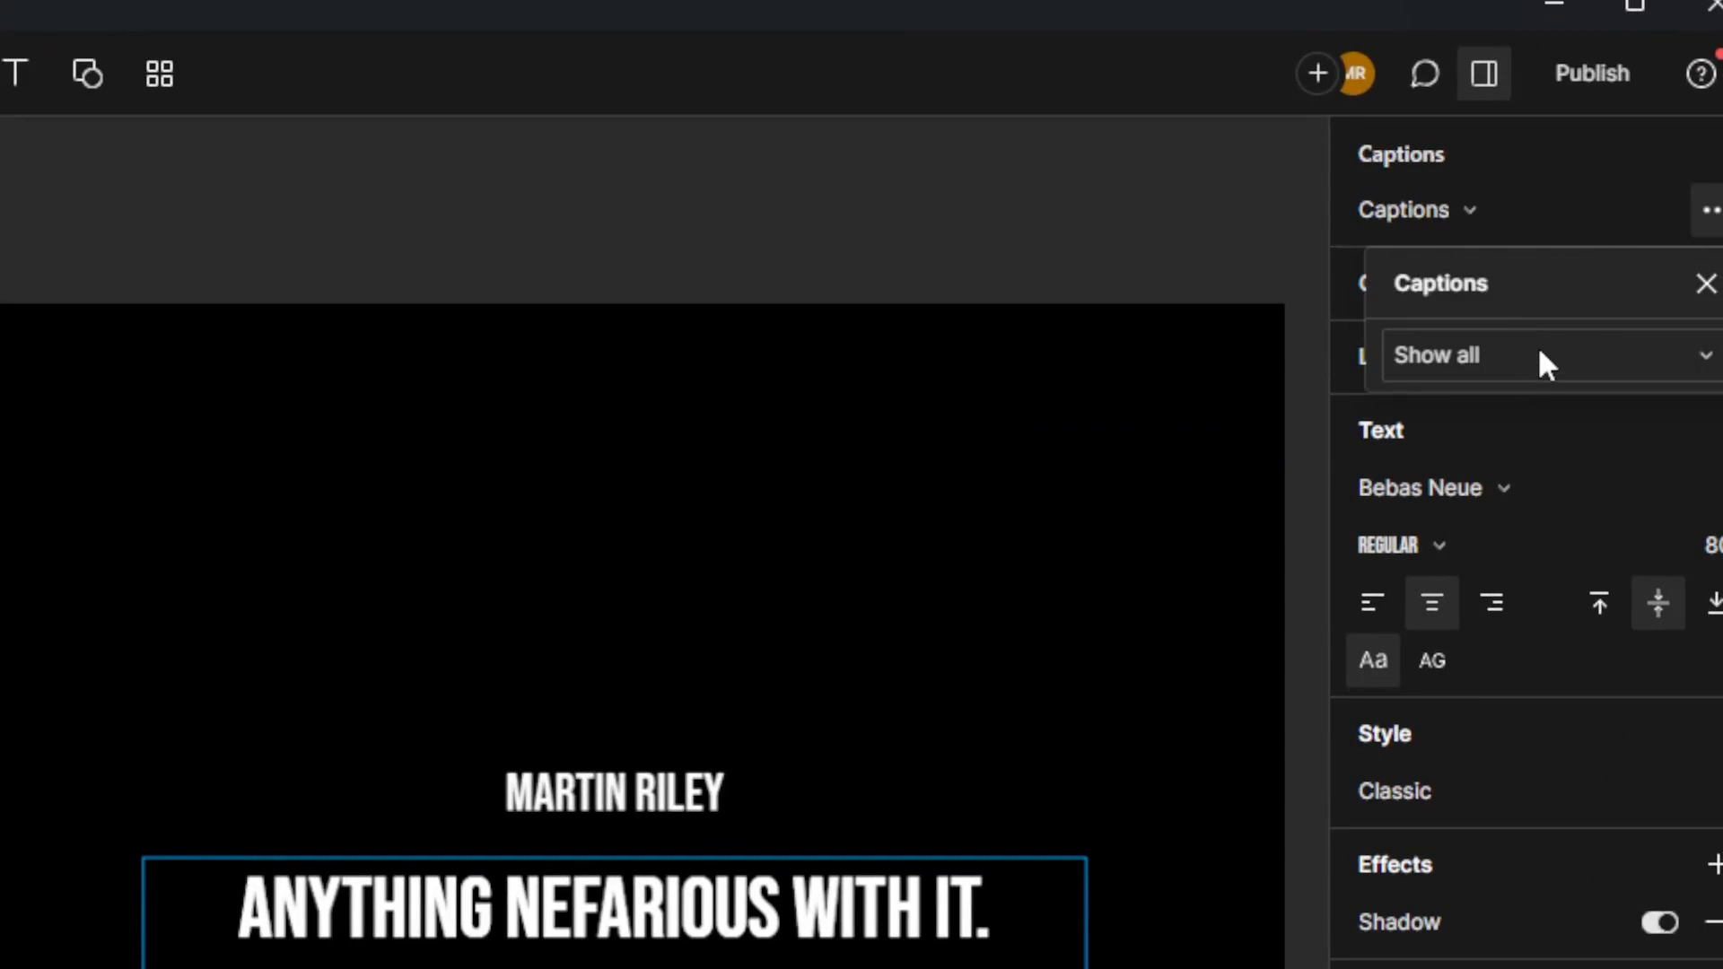
left_click(1508, 363)
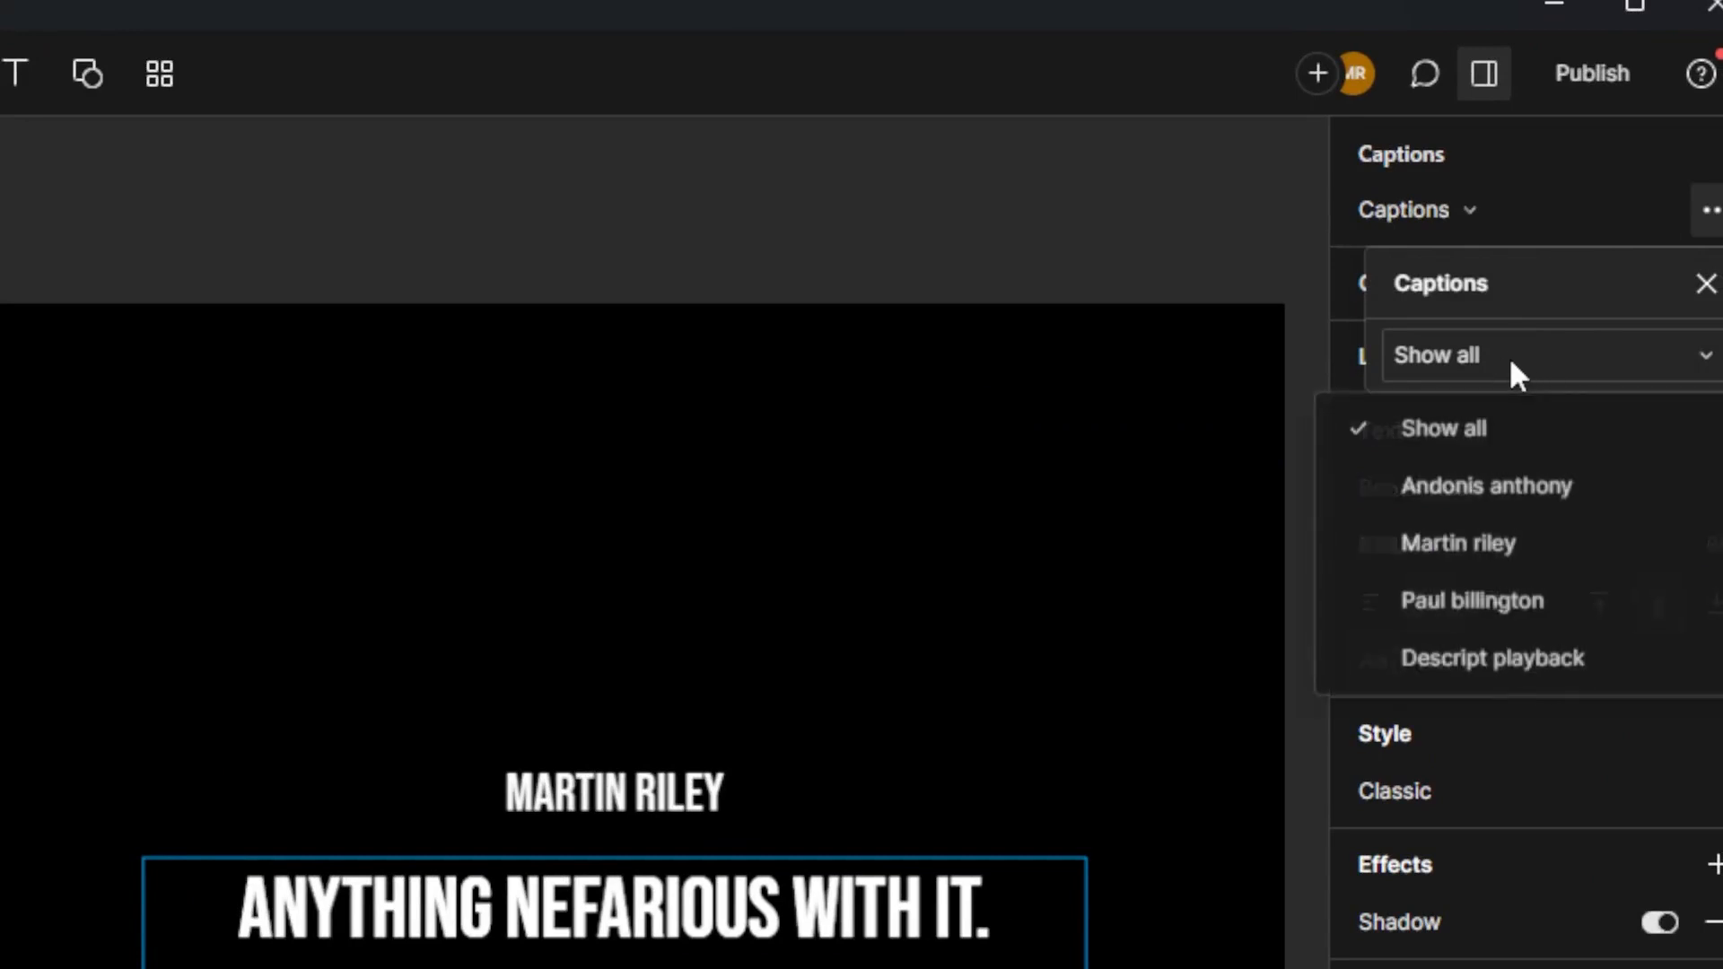
left_click(1510, 363)
left_click(1510, 363)
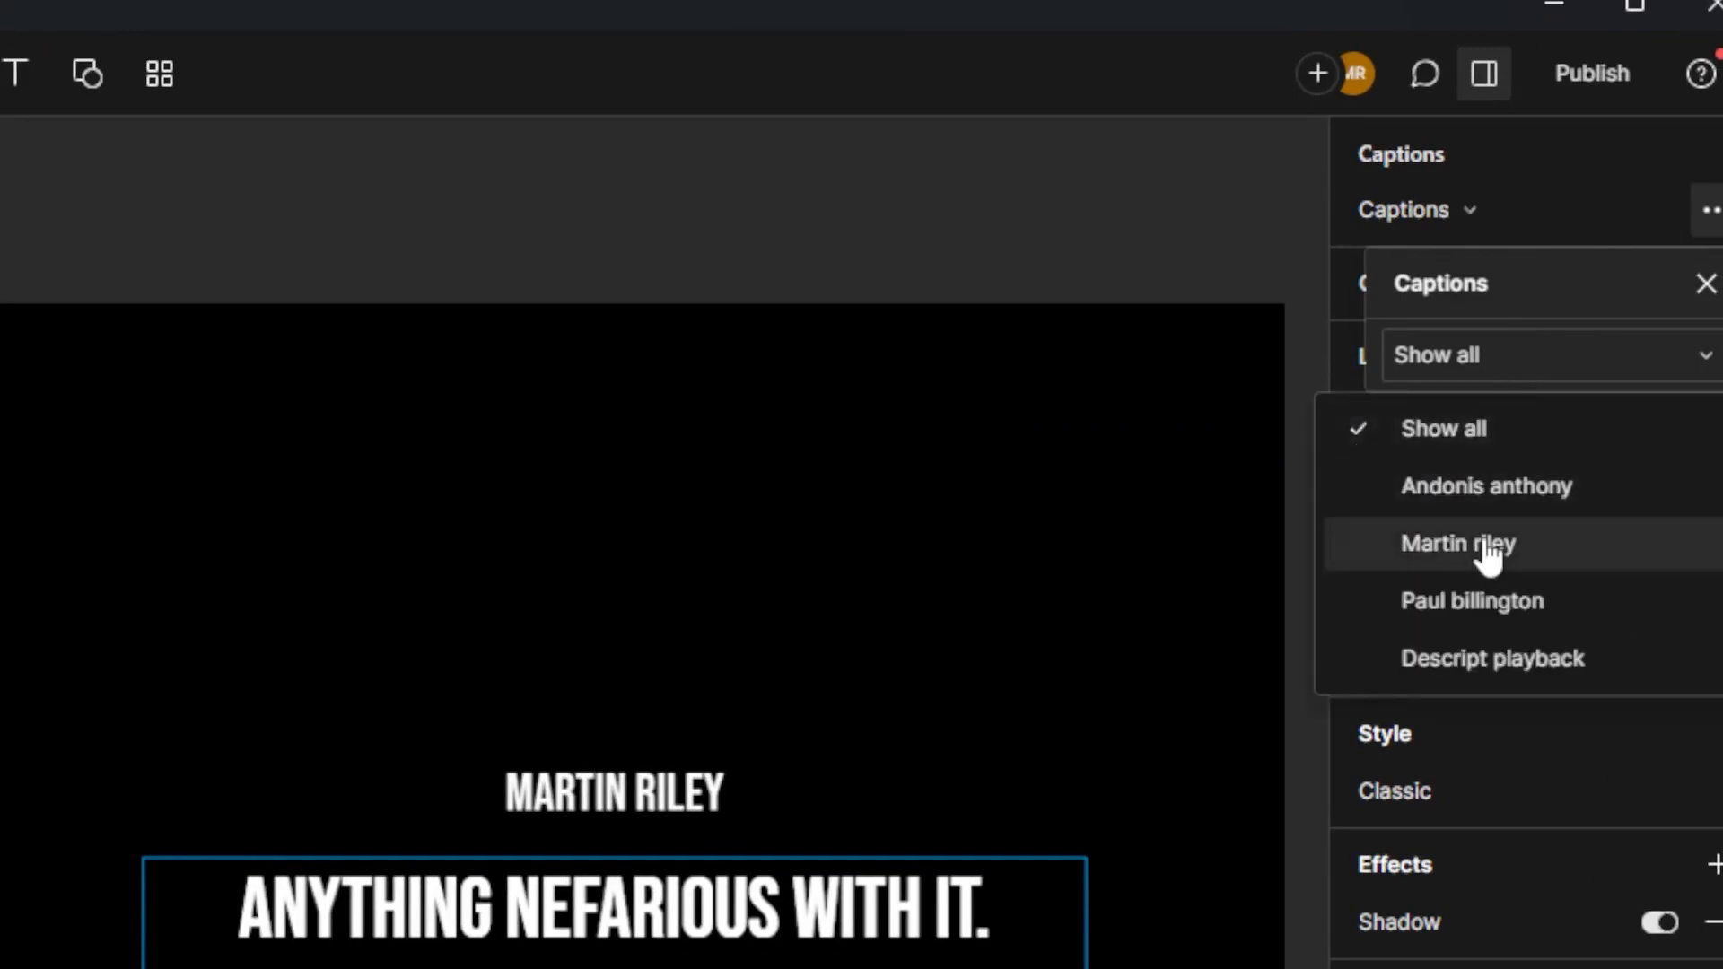
left_click(1496, 615)
left_click(1710, 211)
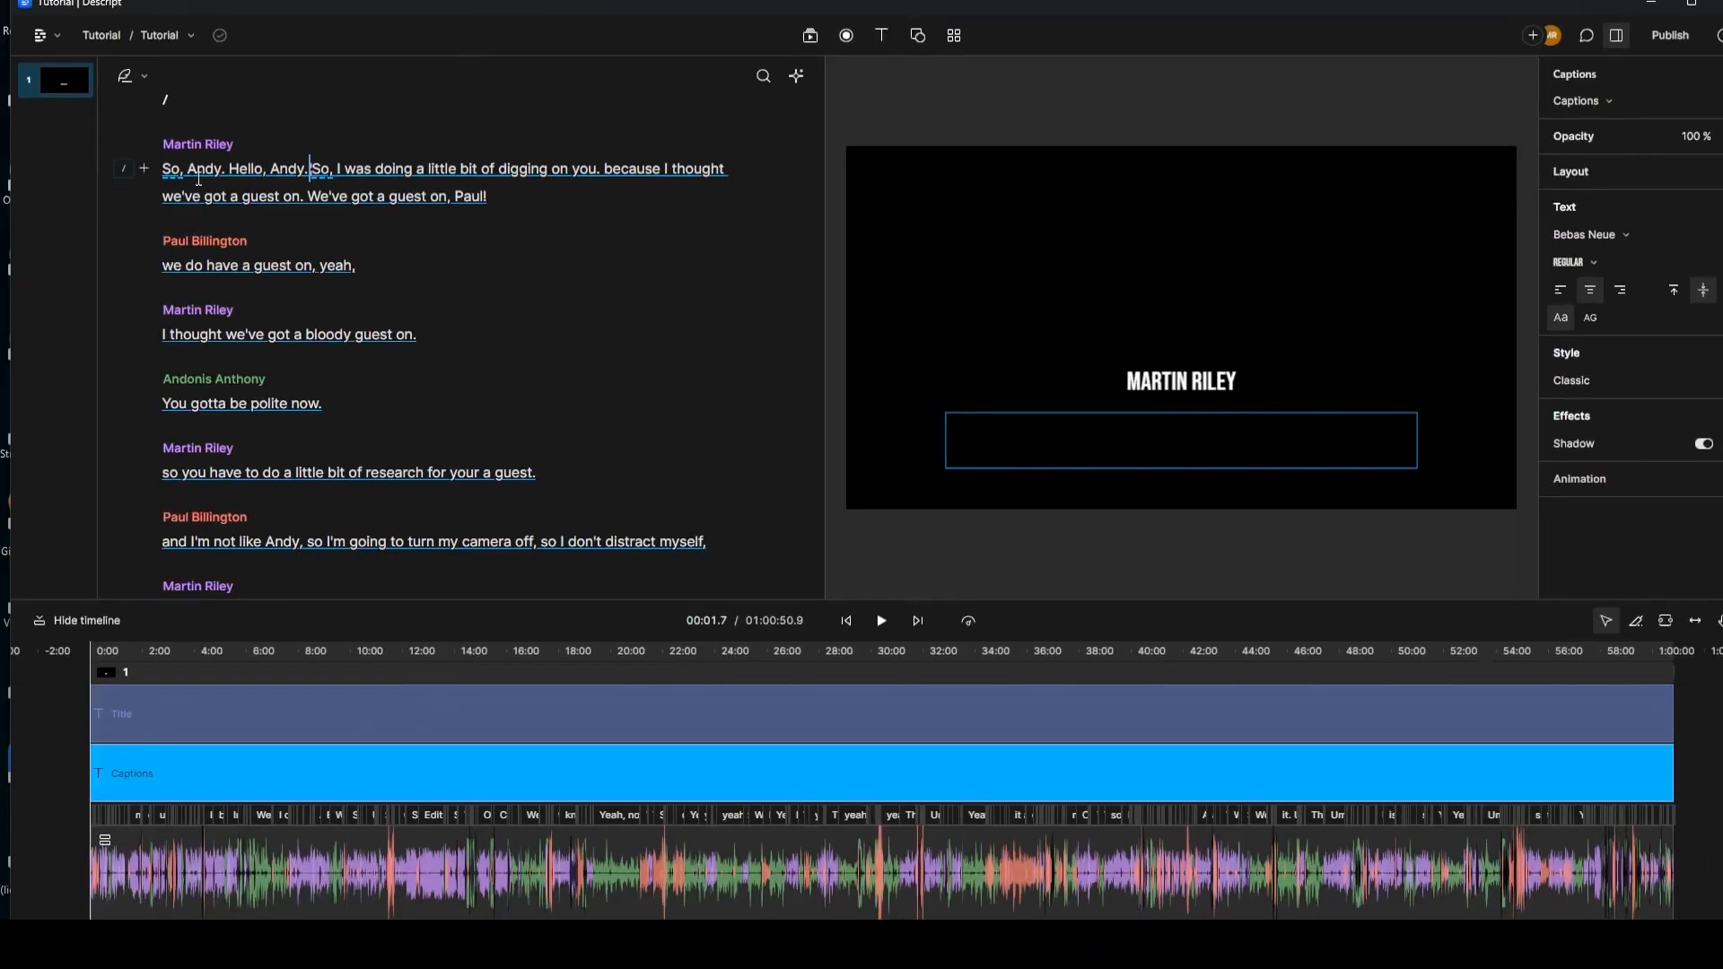
Step: Play from the start to confirm captions appear only for that speaker
left_click(163, 171)
left_click(882, 621)
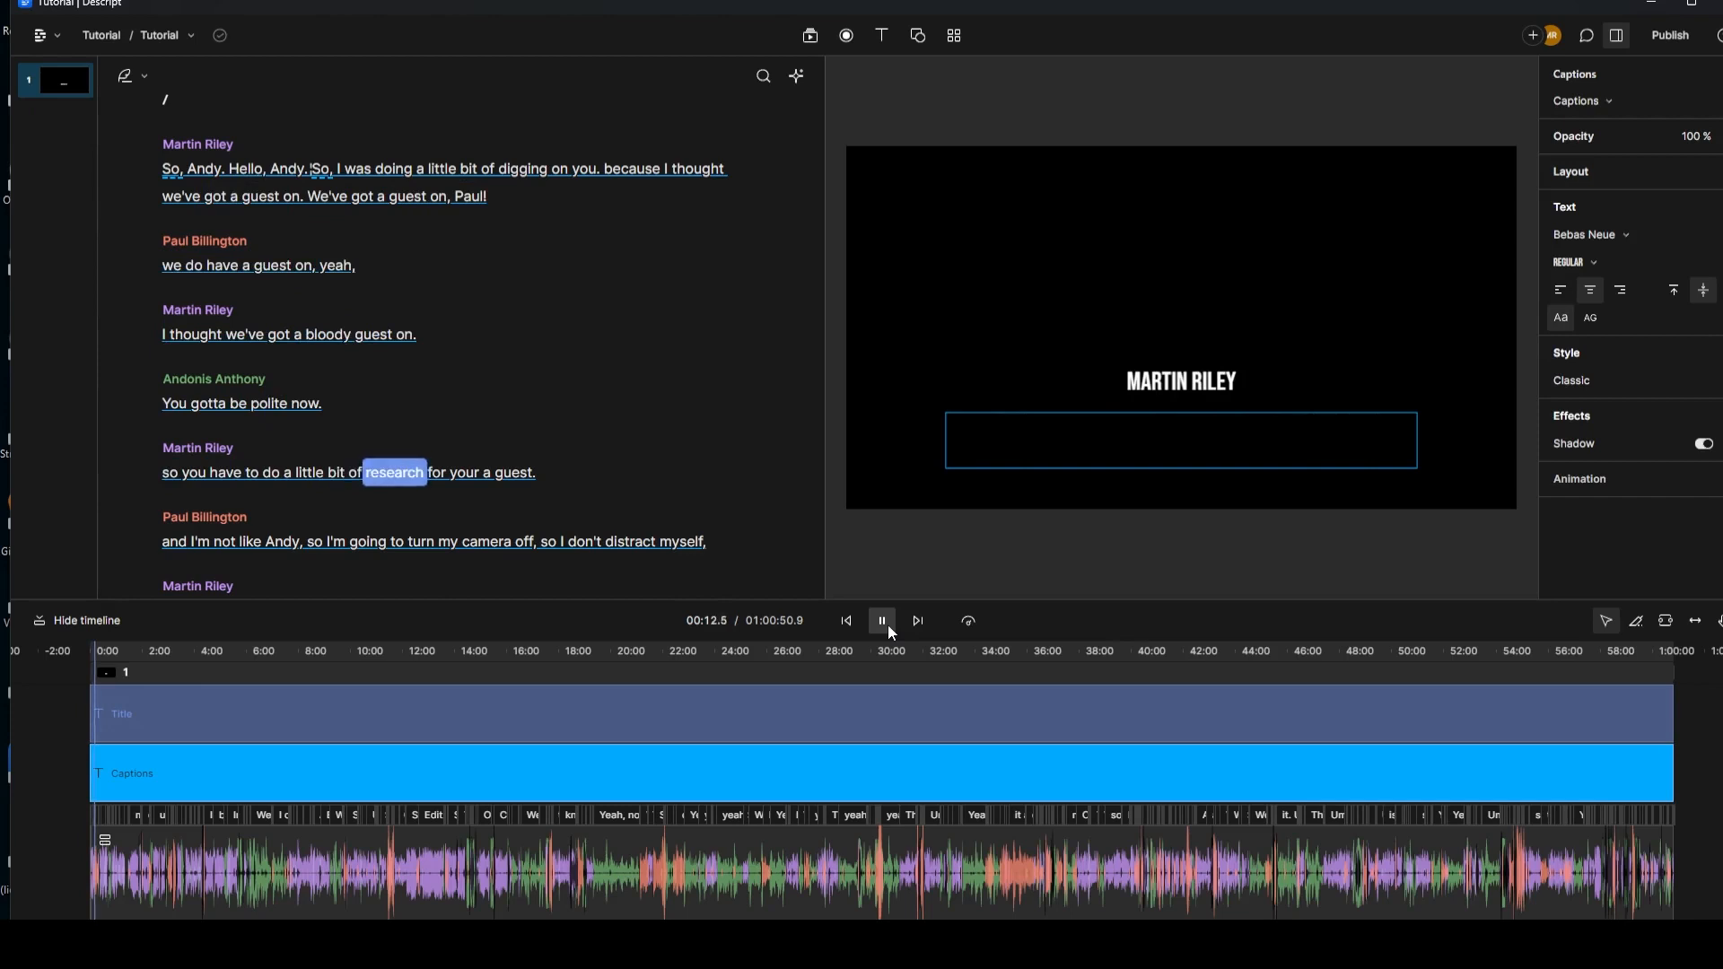
left_click(885, 623)
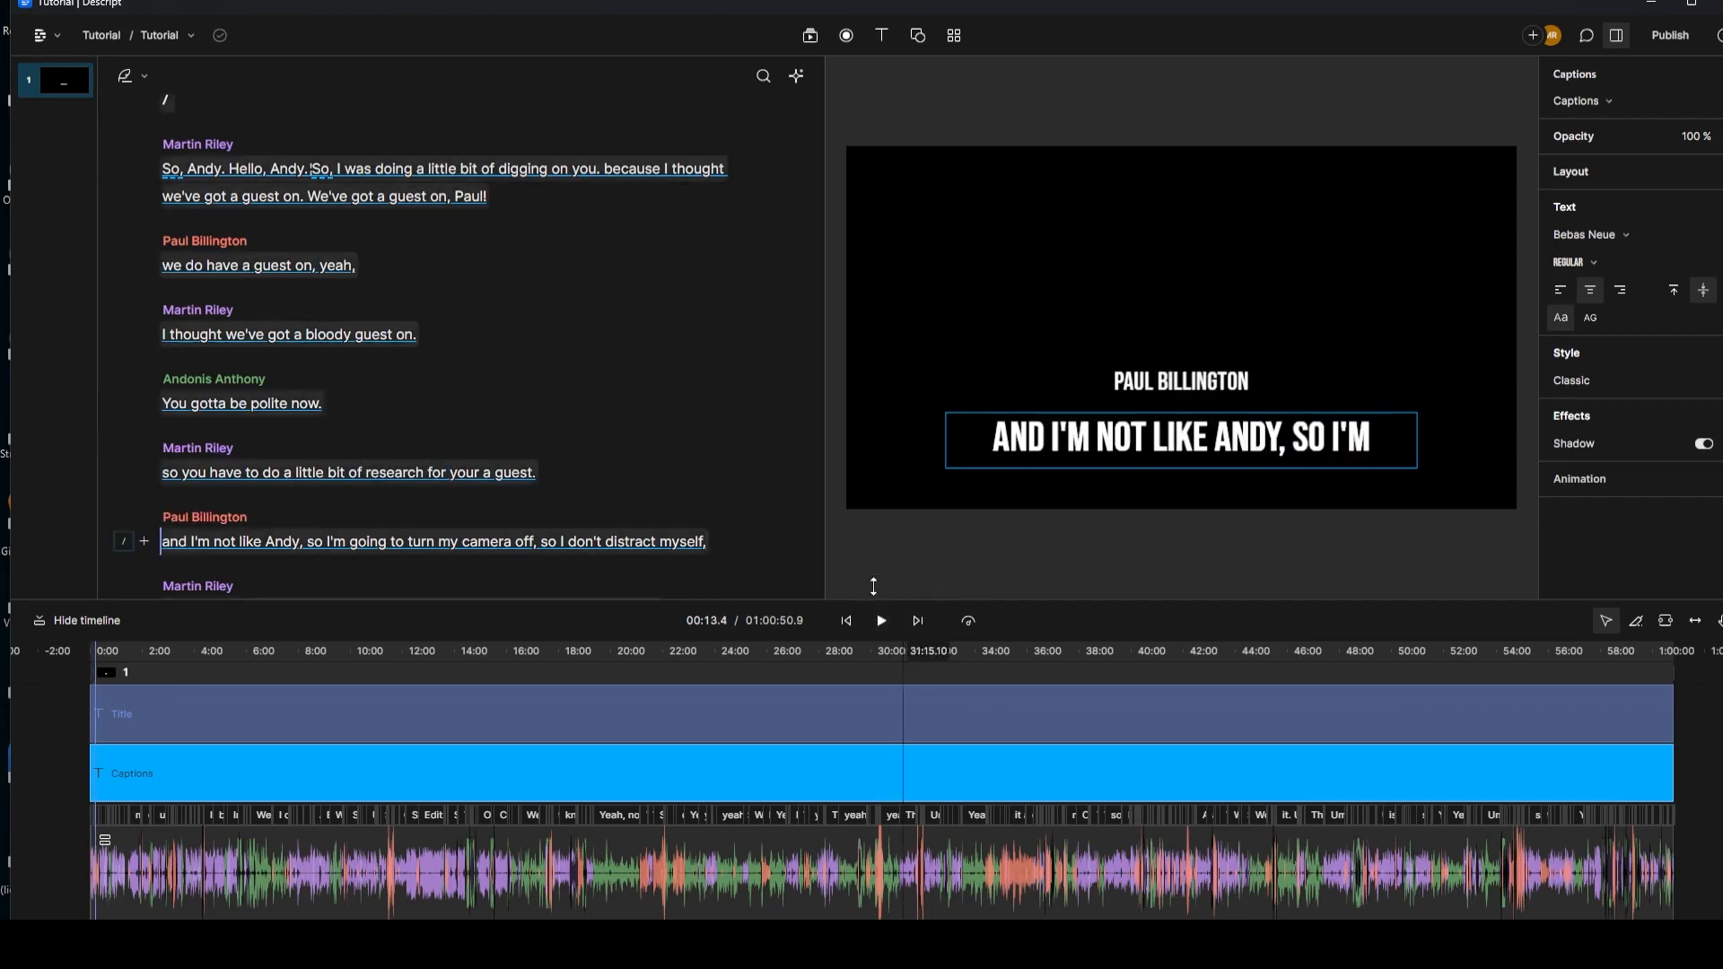
Step: Recheck the speaker filter and the title layer's Captions setting, then reselect the captions layer
left_click(1718, 101)
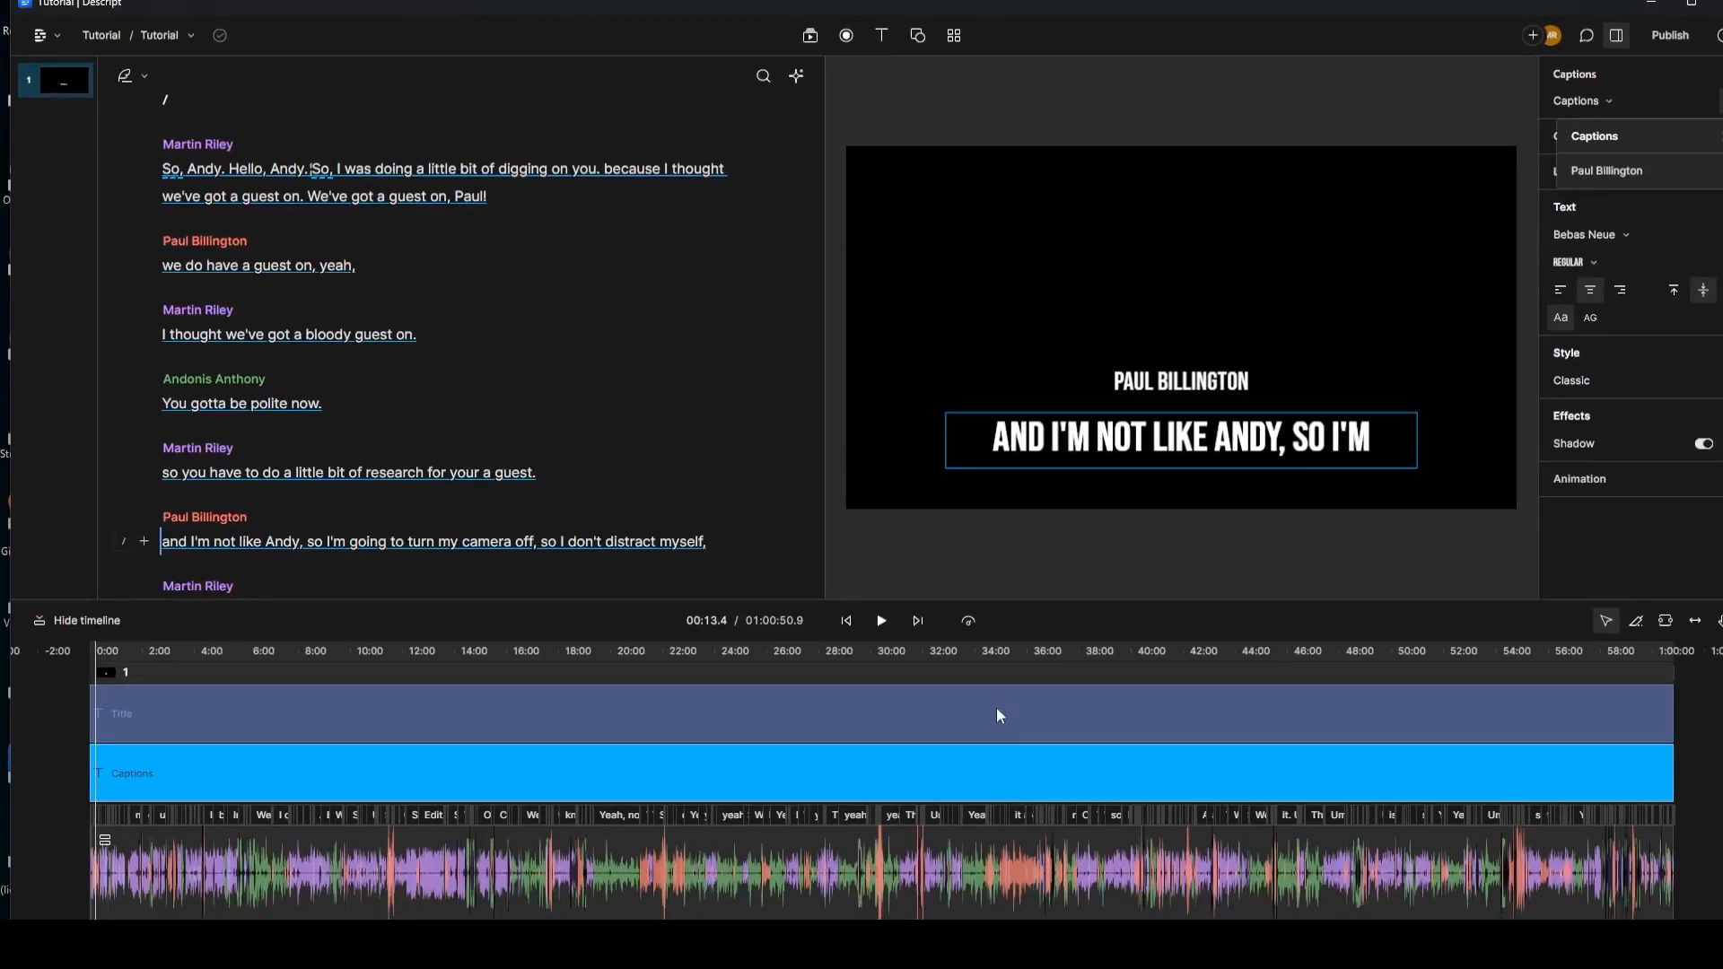
left_click(997, 709)
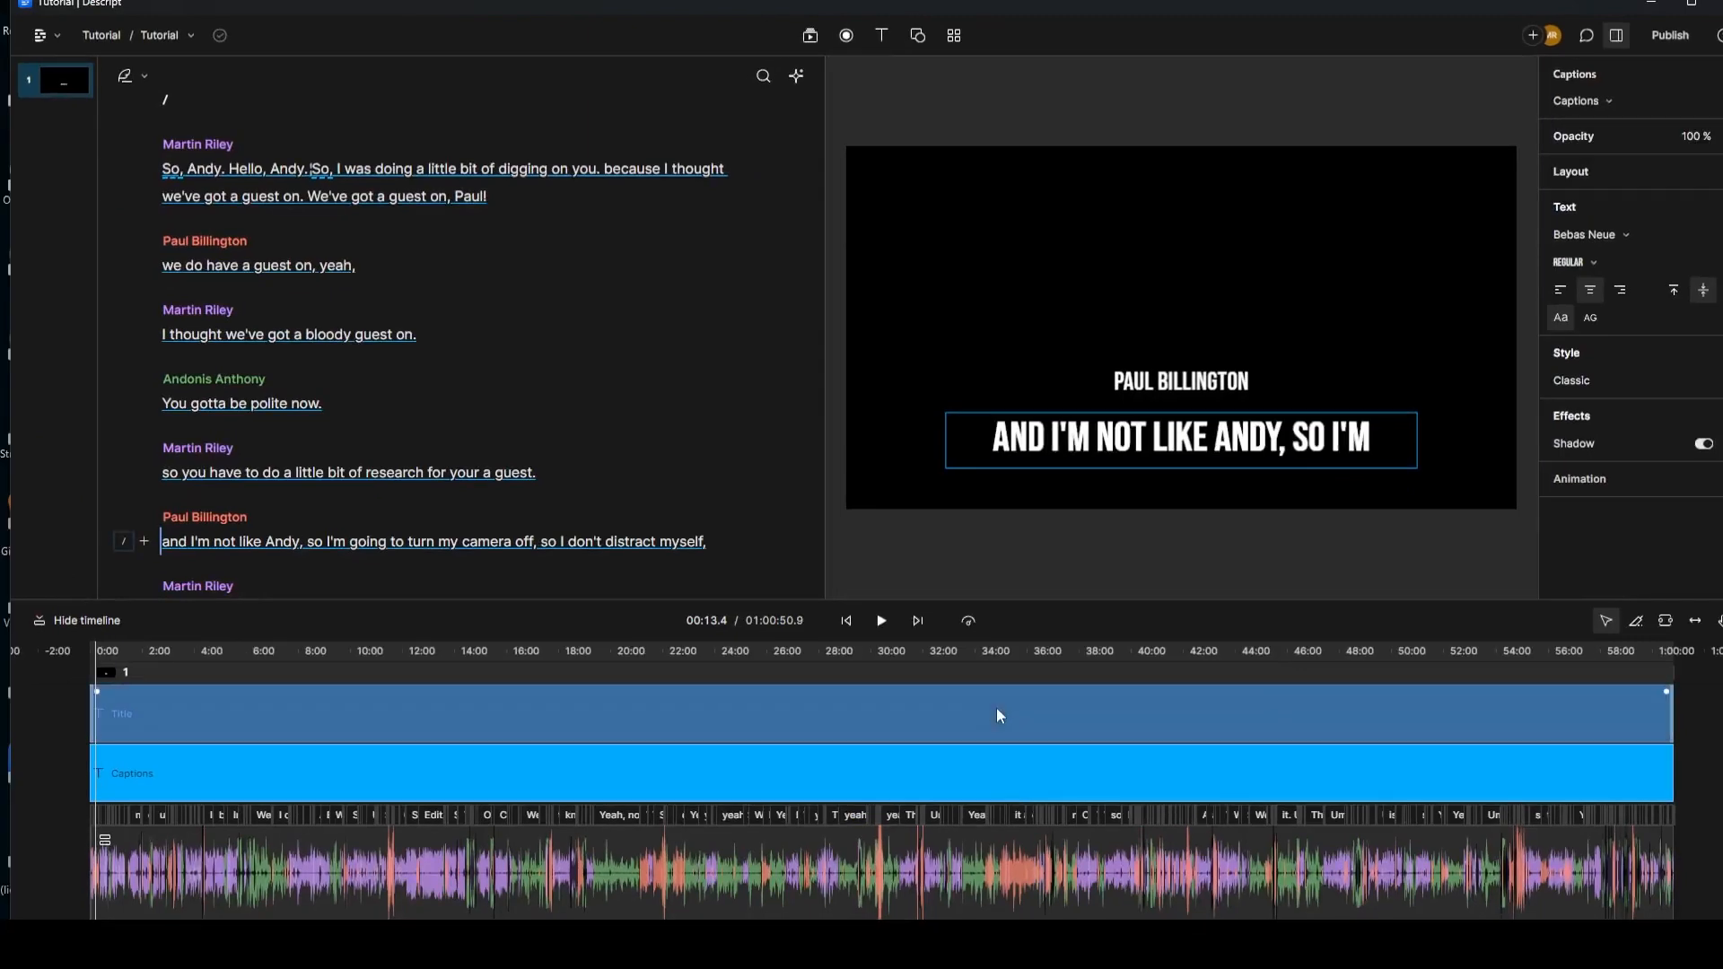
left_click(997, 718)
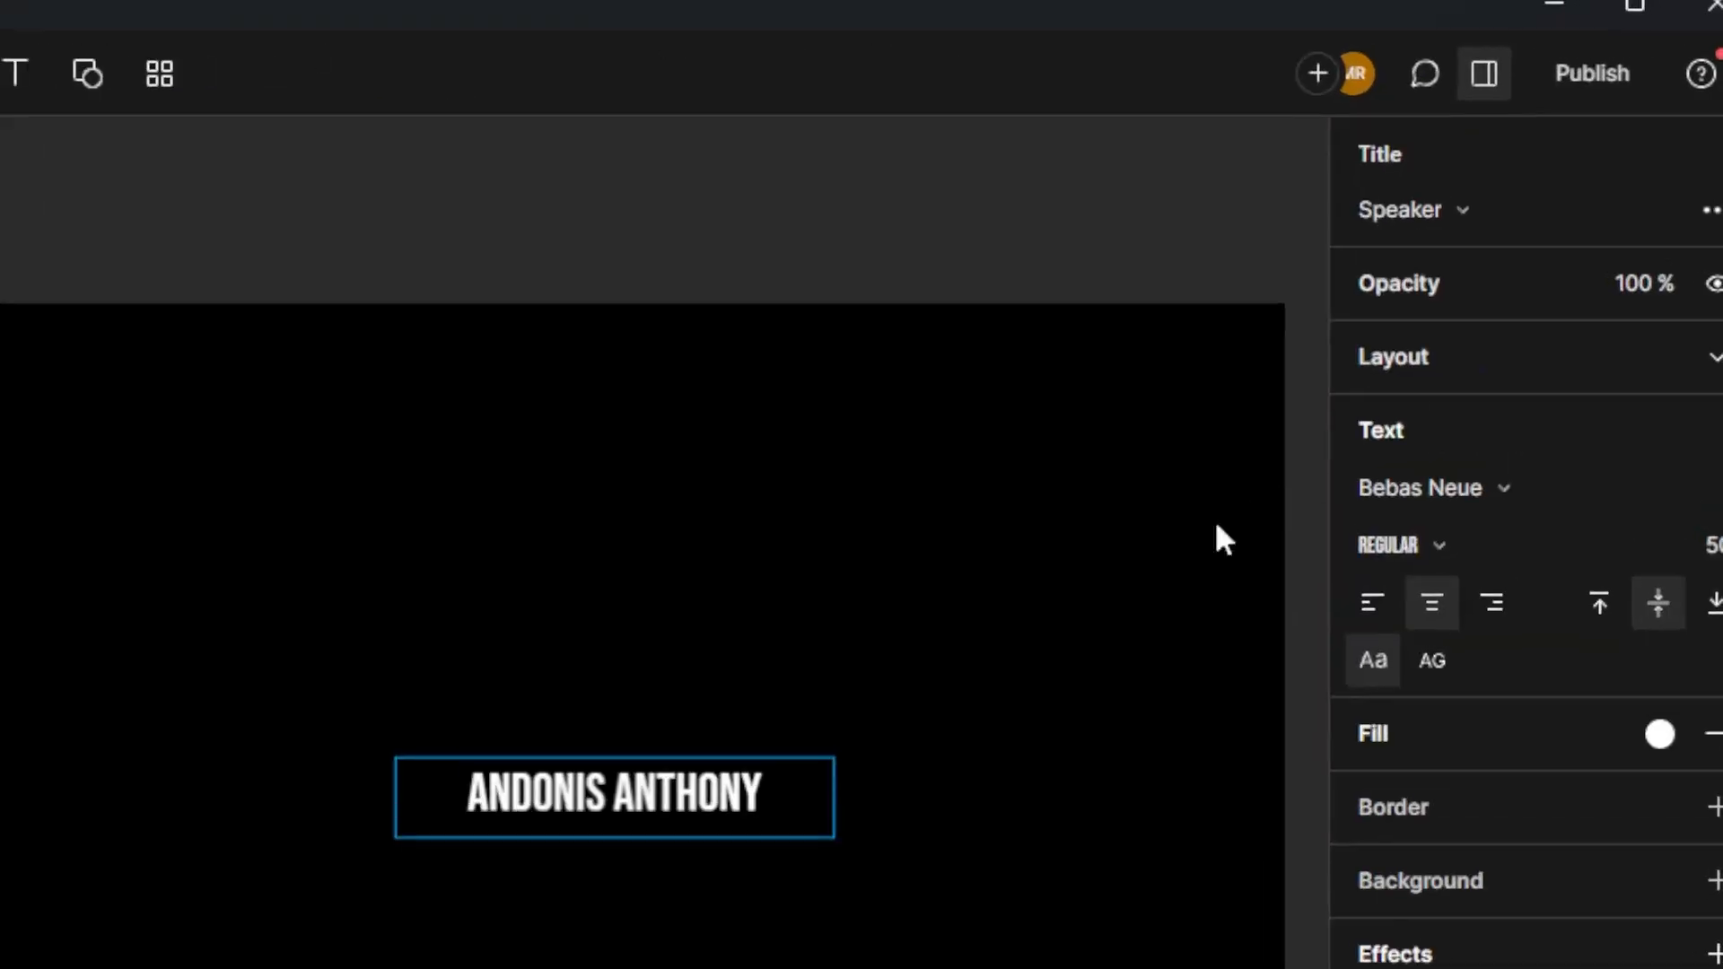
left_click(1701, 220)
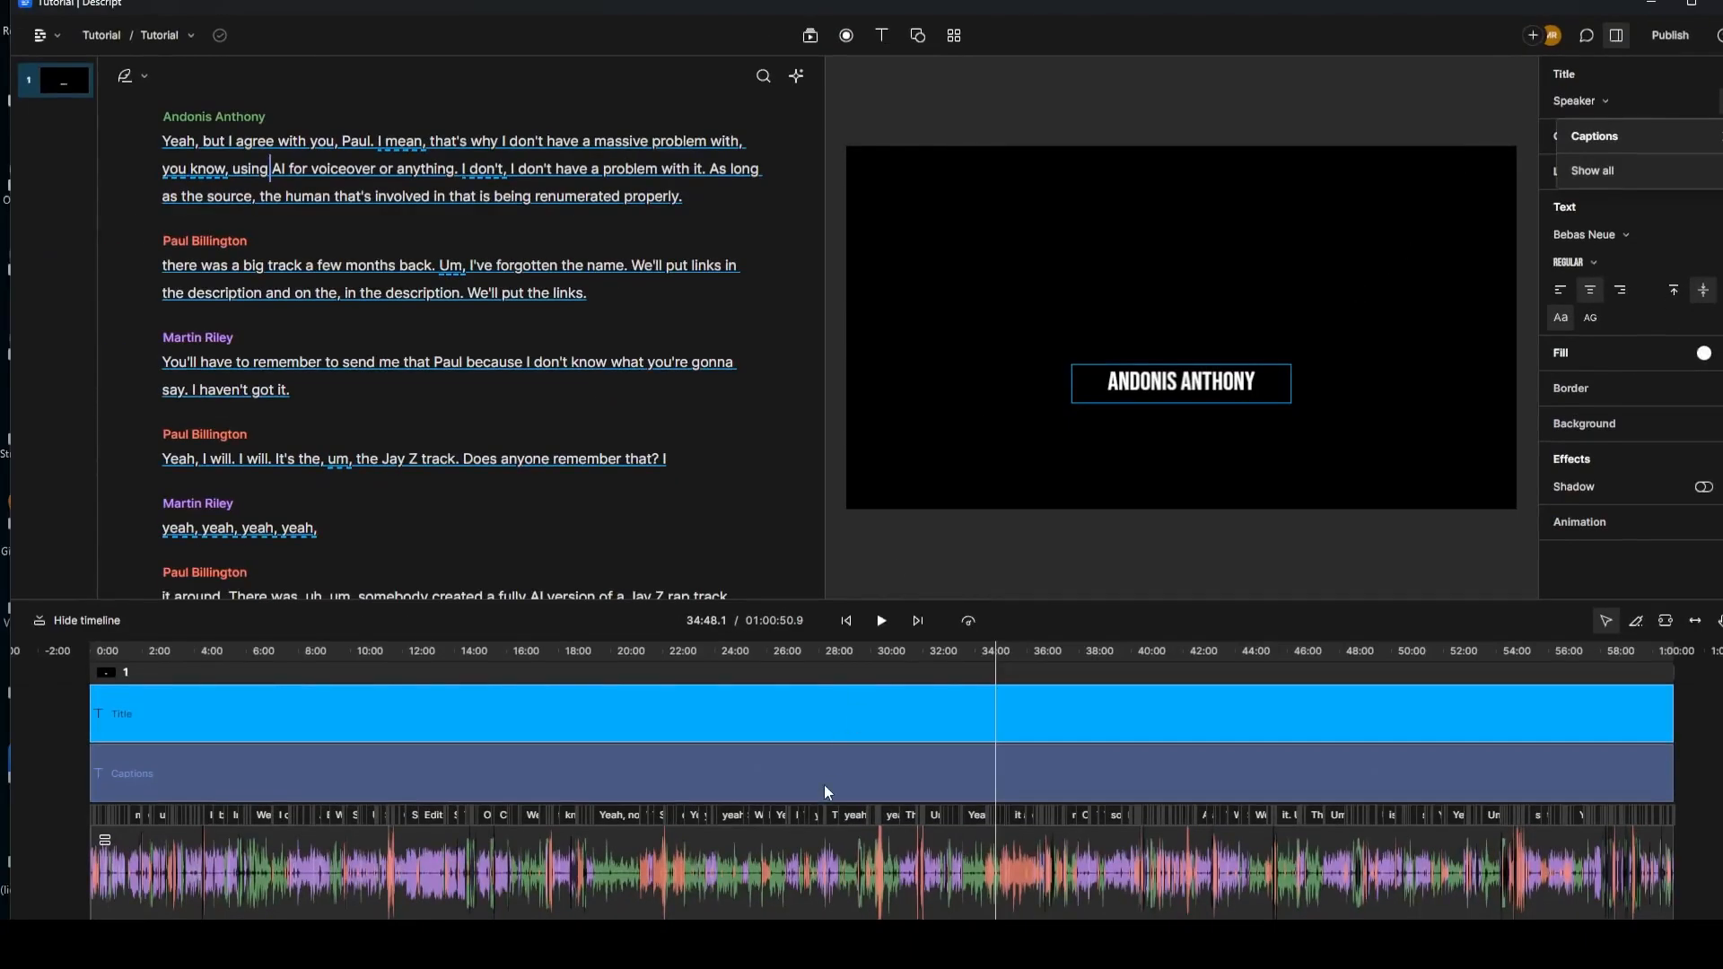
left_click(824, 785)
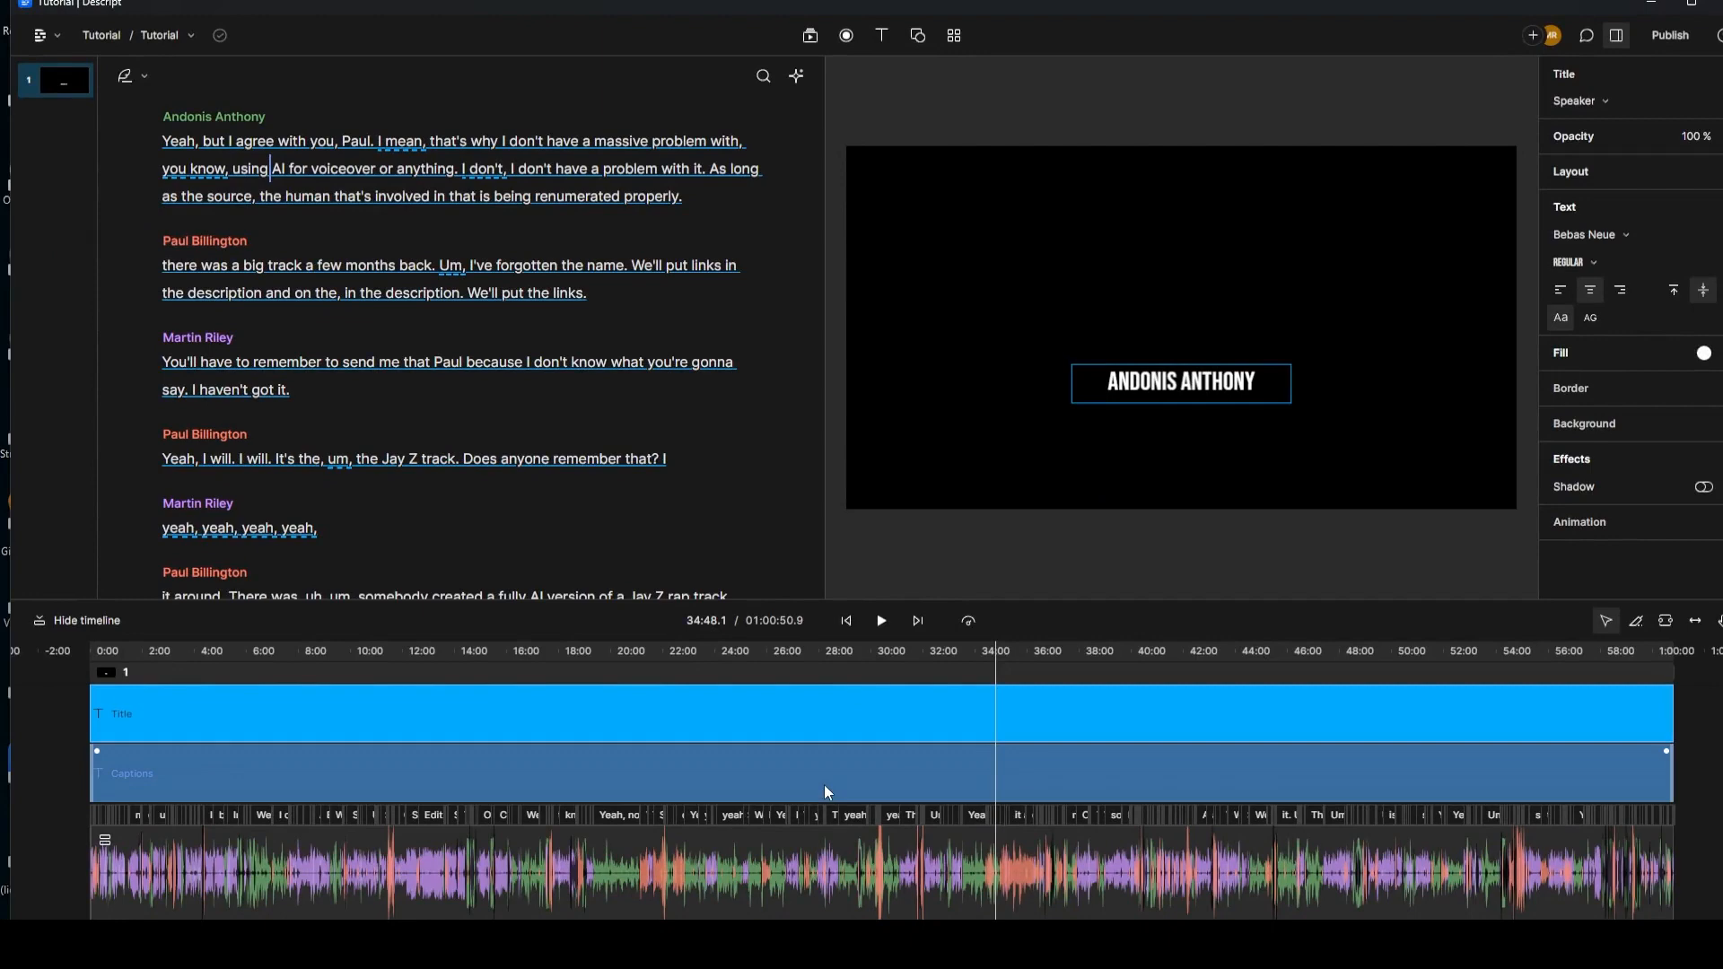
left_click(824, 785)
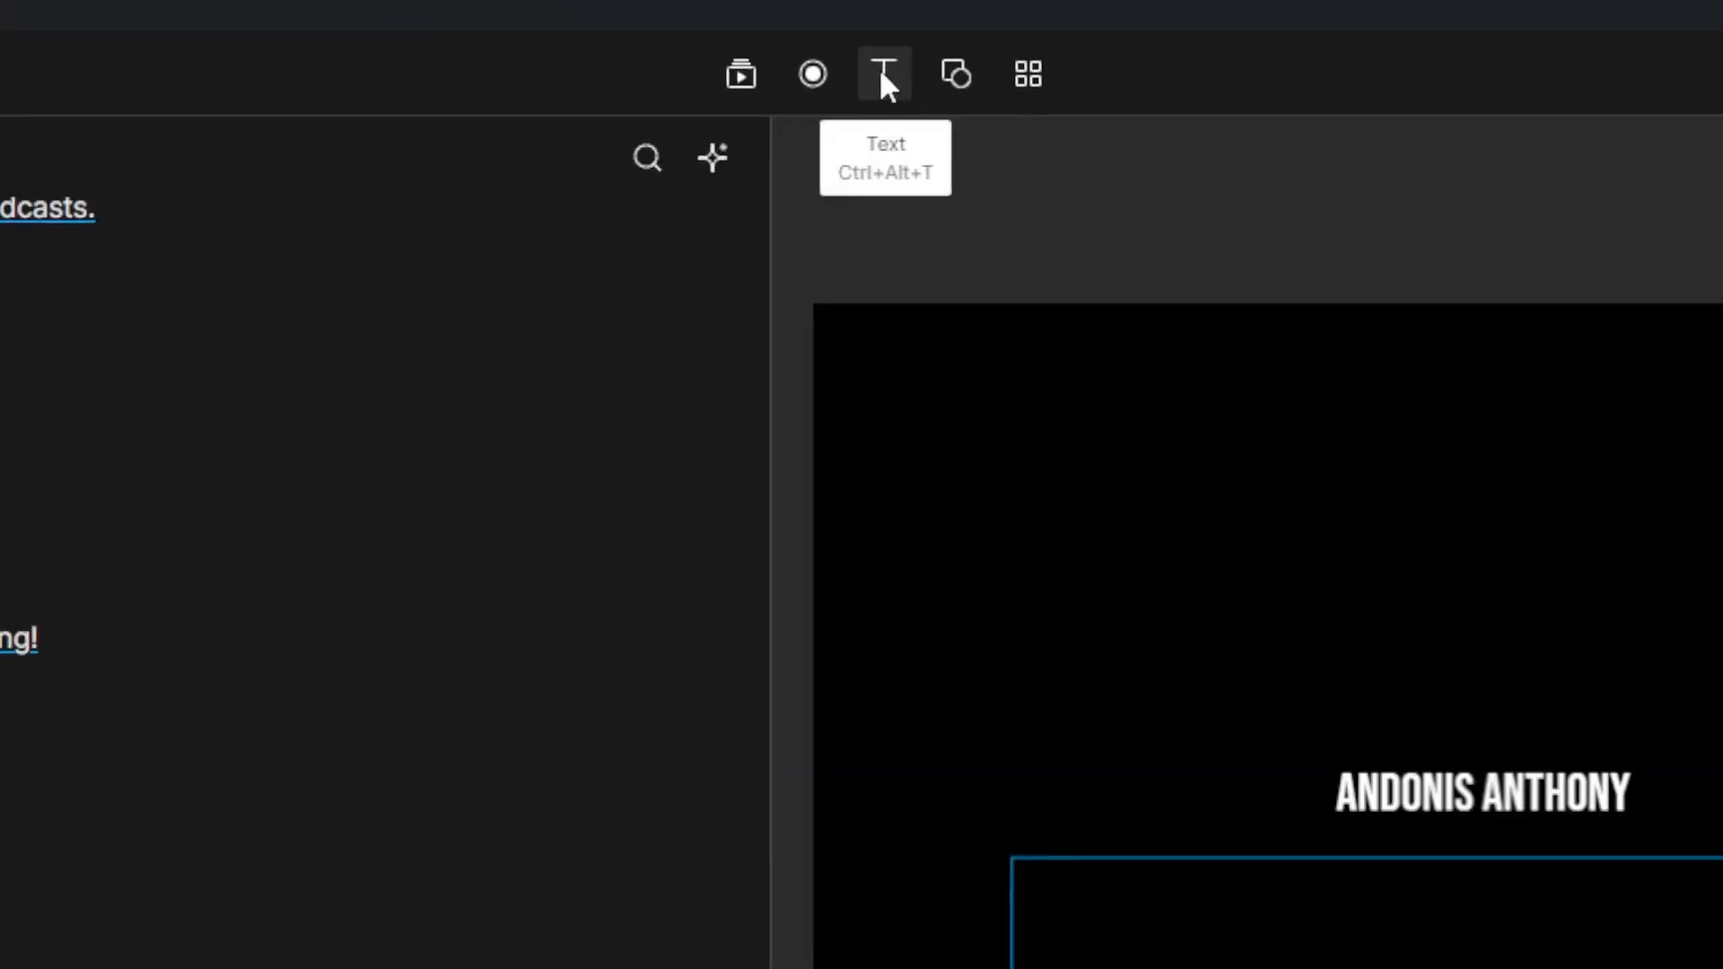
Step: Add a second captions layer filtered to show only another speaker's lines
left_click(883, 37)
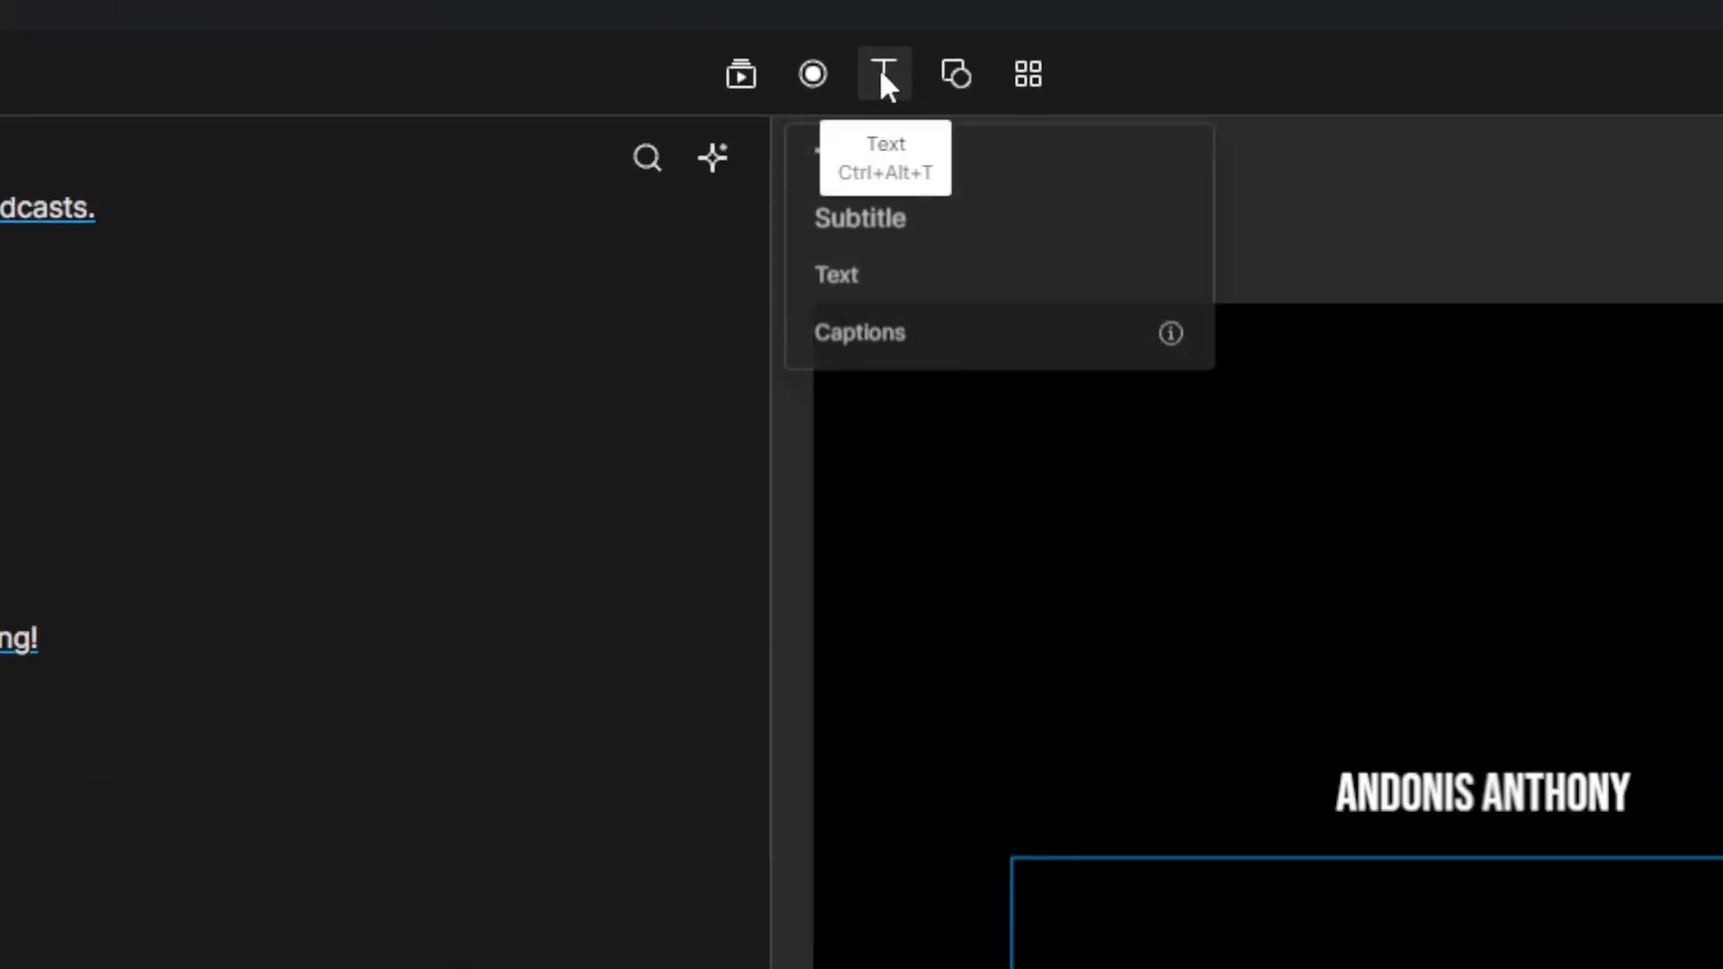
left_click(942, 368)
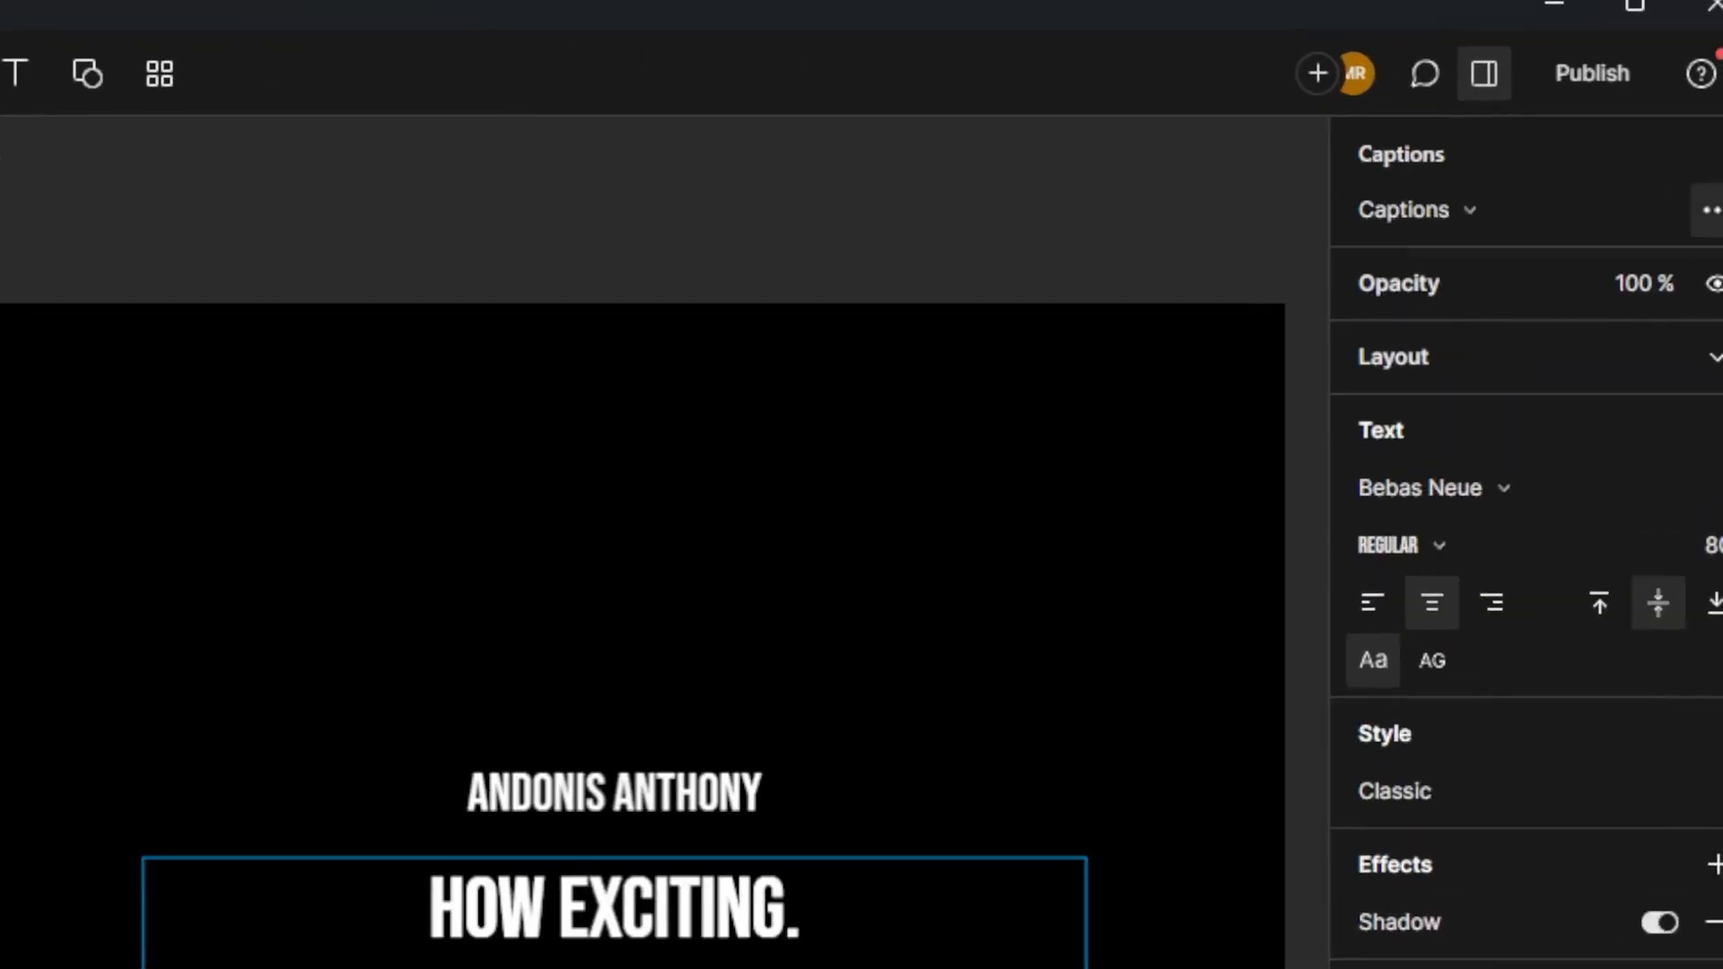
left_click(1713, 210)
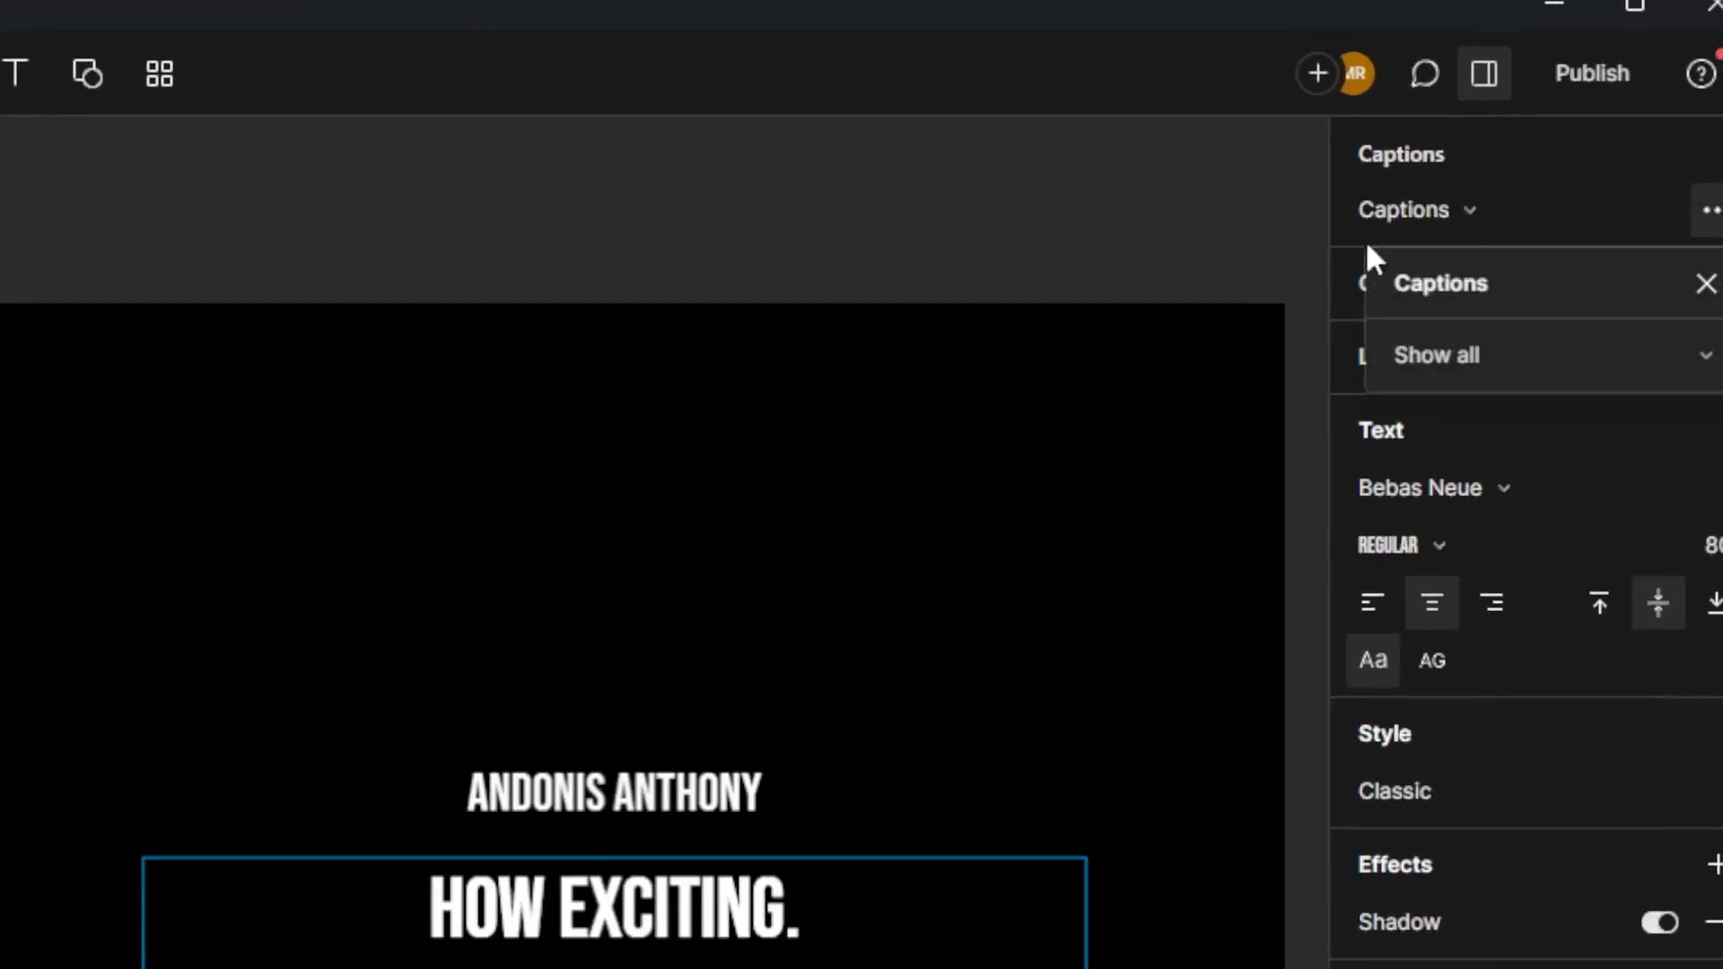
left_click(1519, 350)
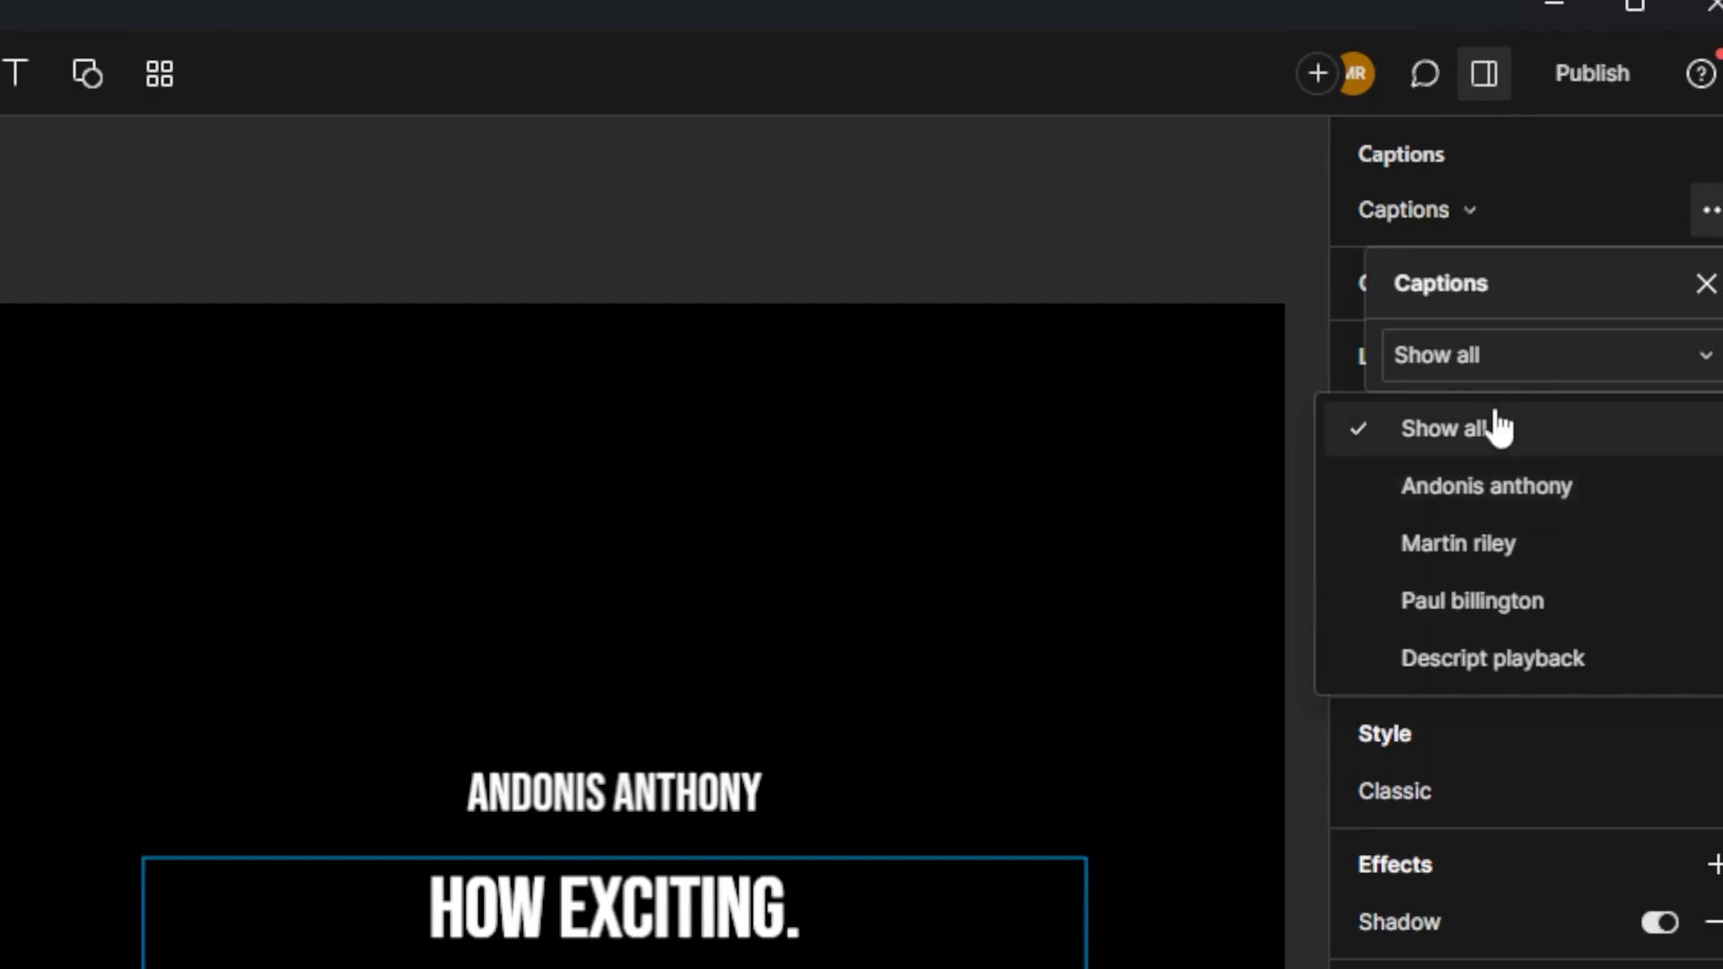
left_click(1495, 504)
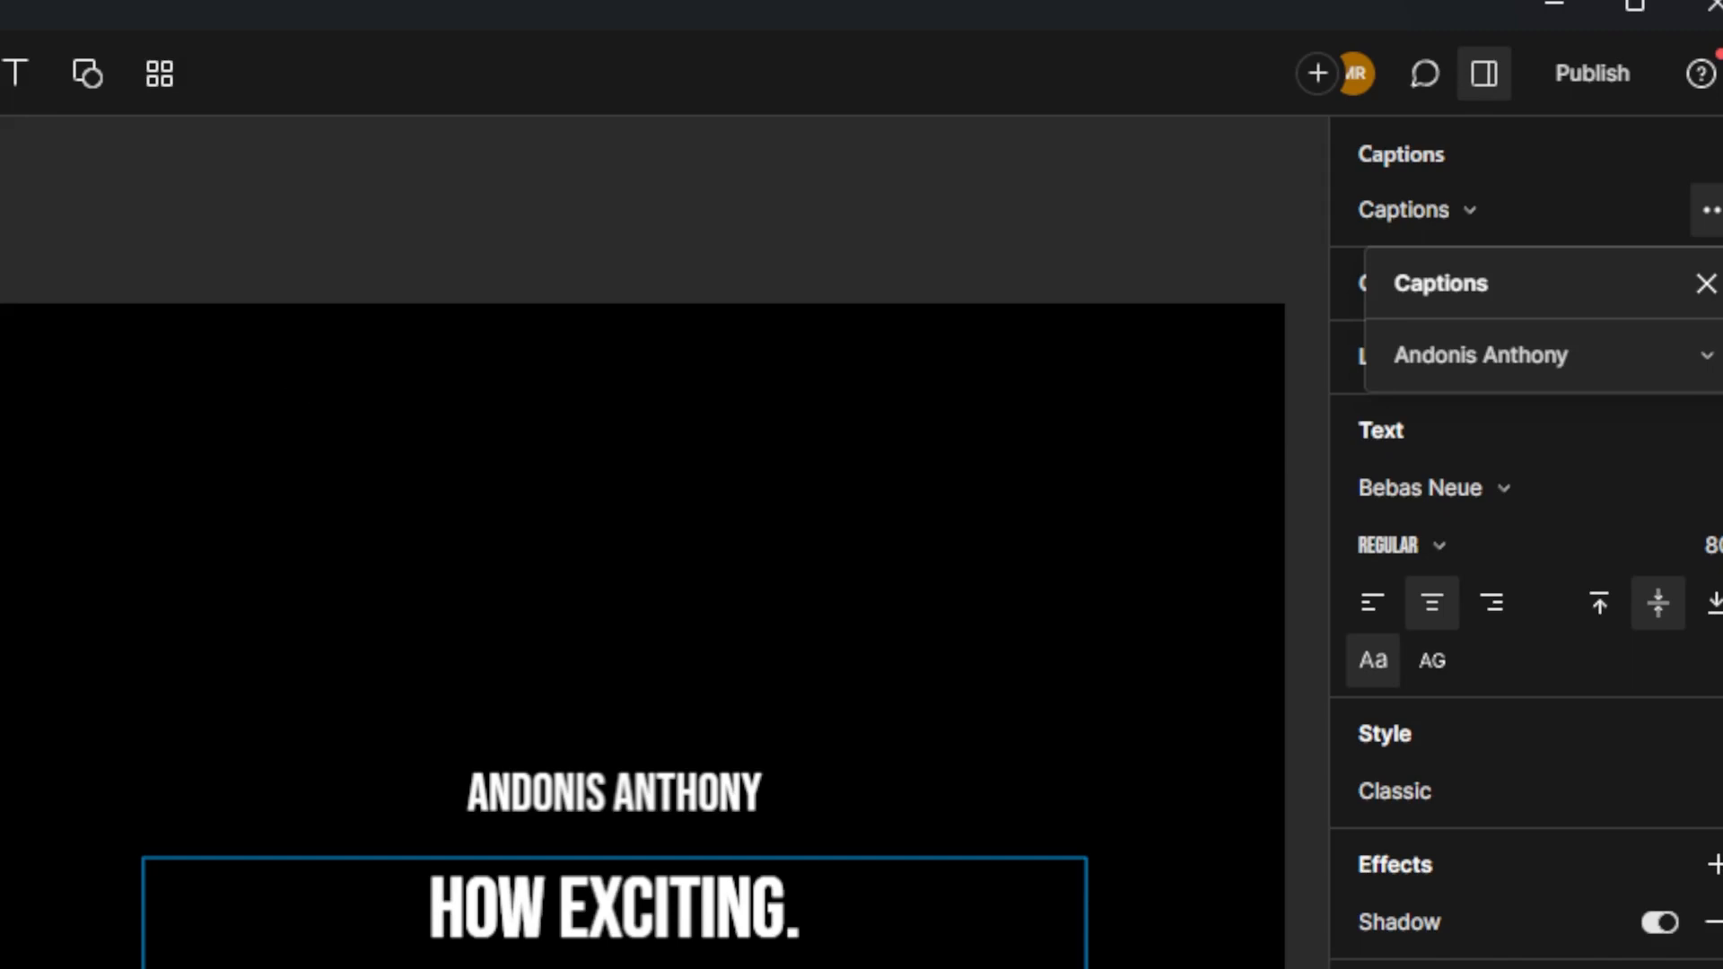
key("Escape")
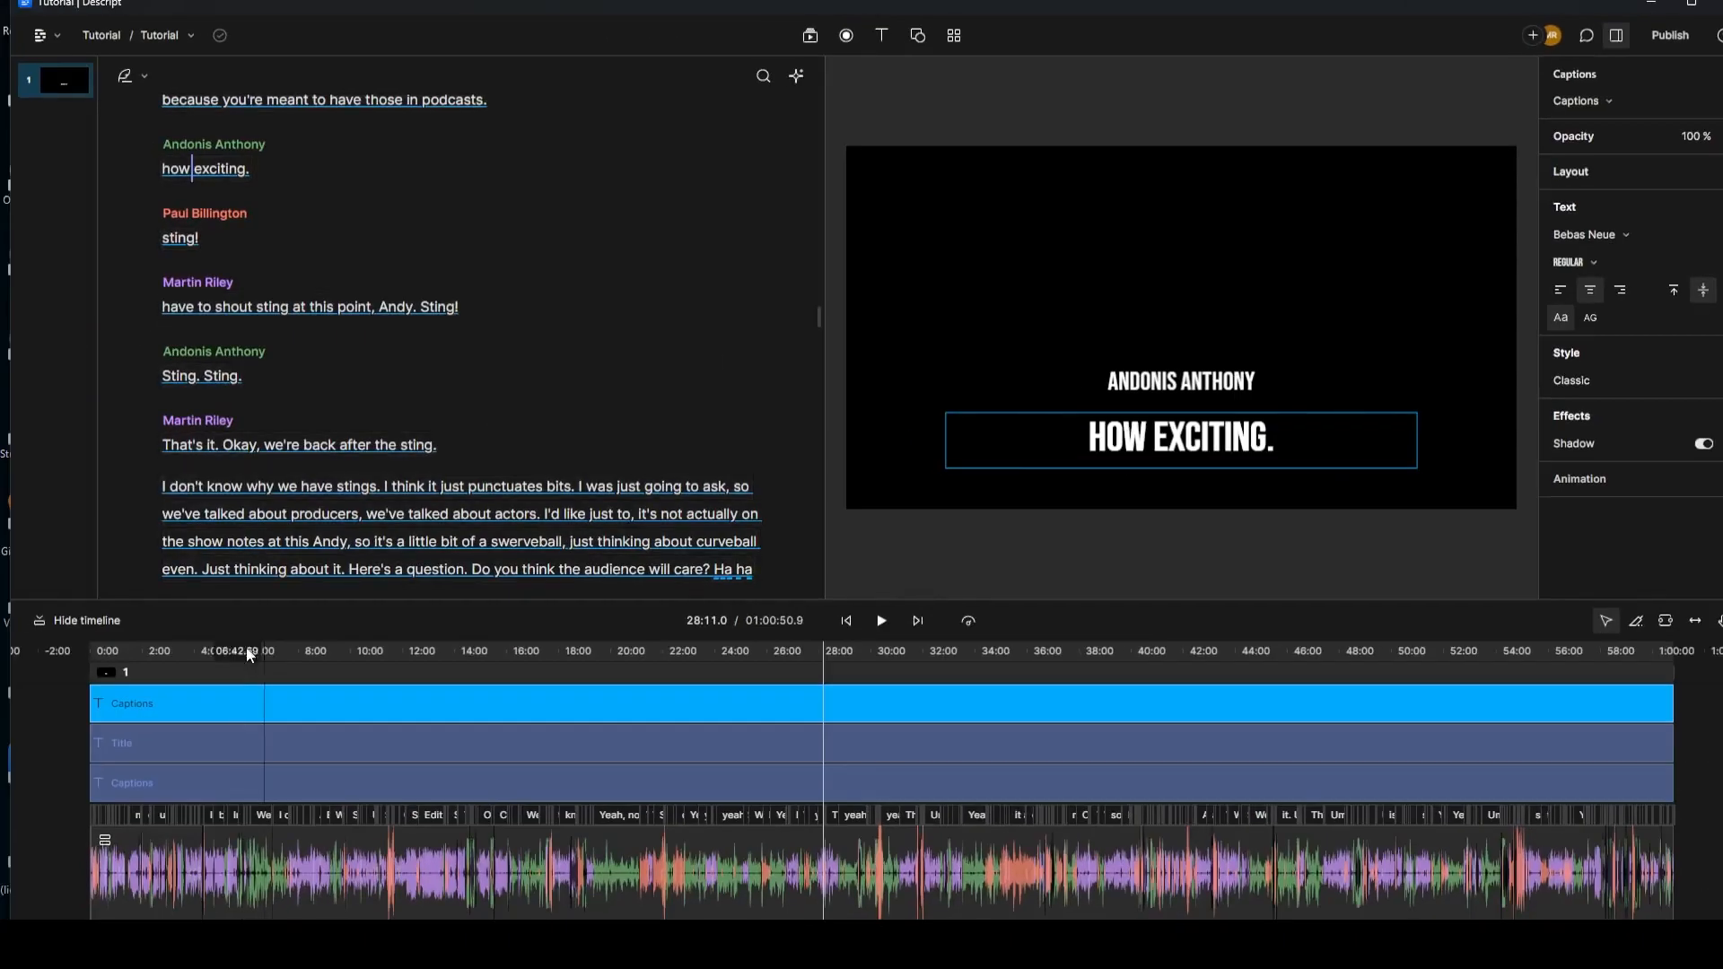
Step: Rewind to the episode start and play about 12 seconds to check the filtered captions
left_click(111, 654)
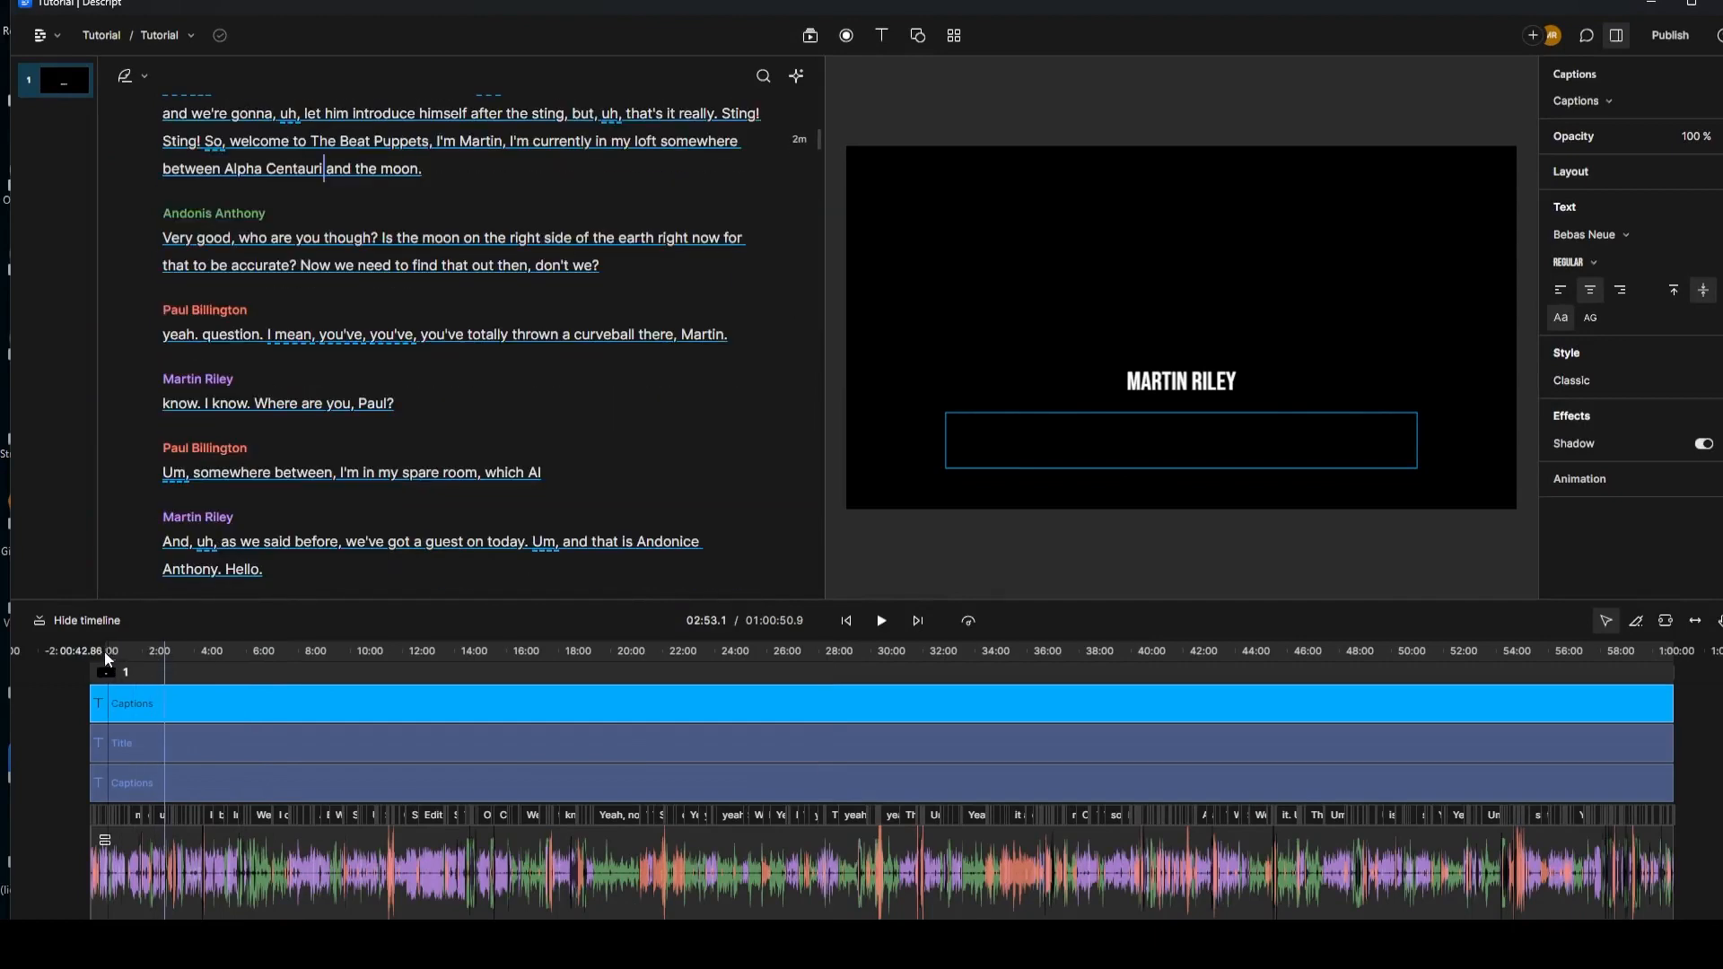
left_click(96, 651)
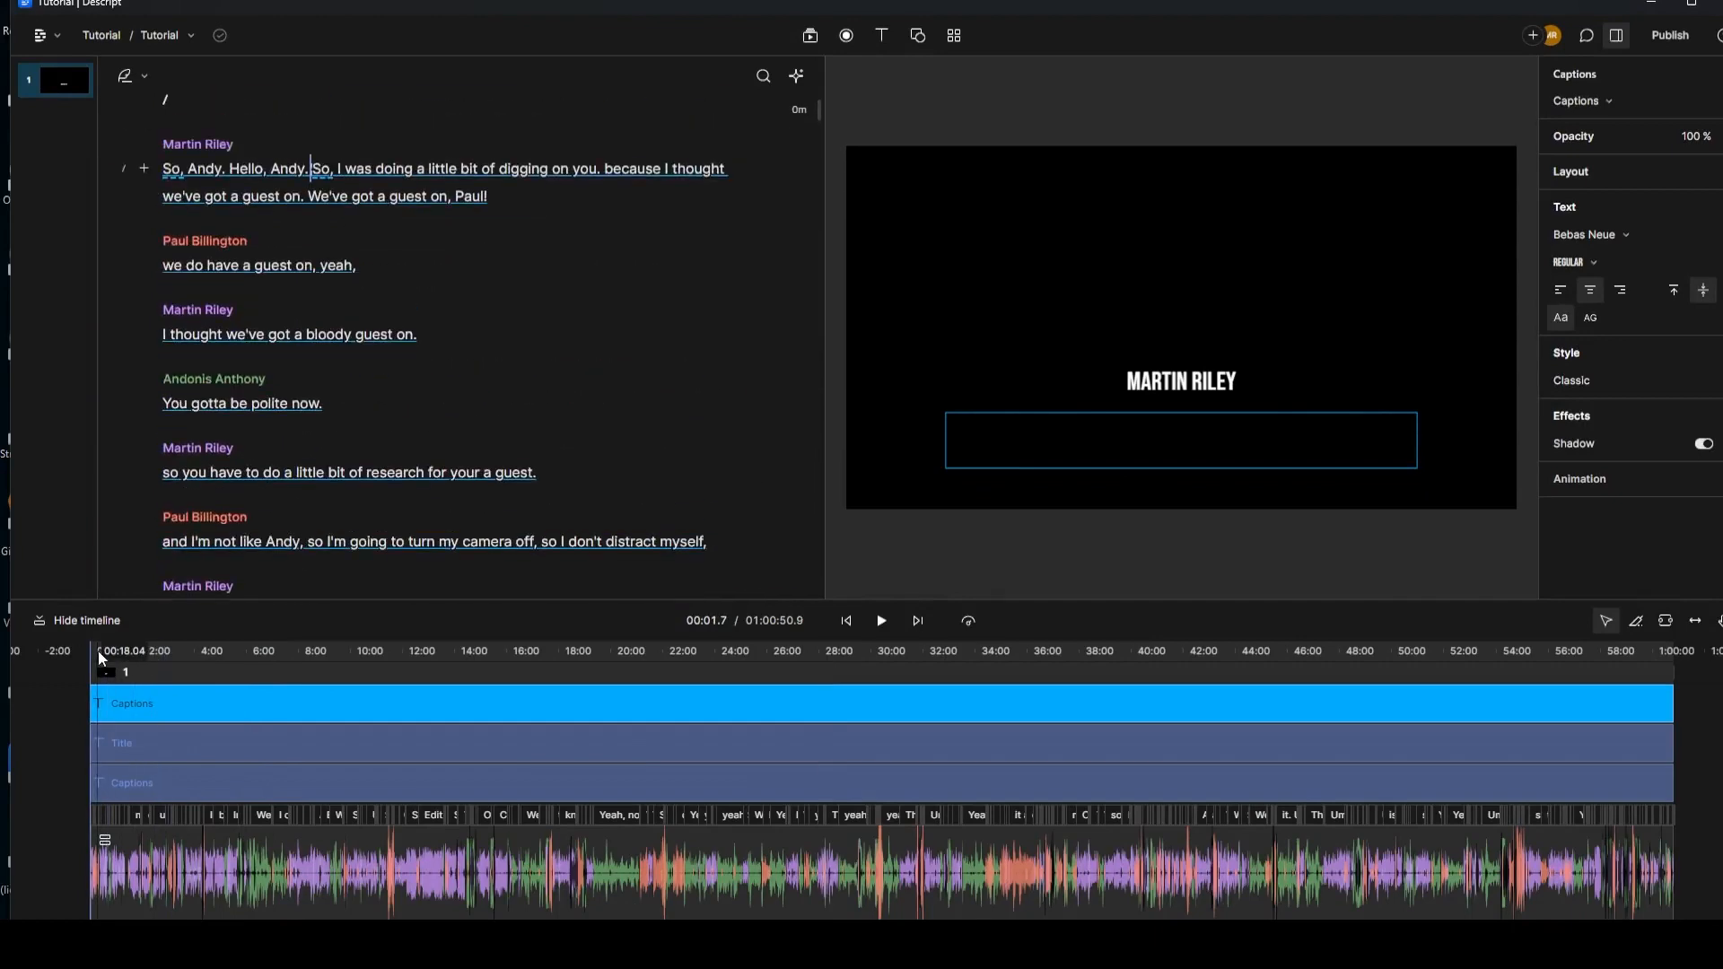
left_click(885, 619)
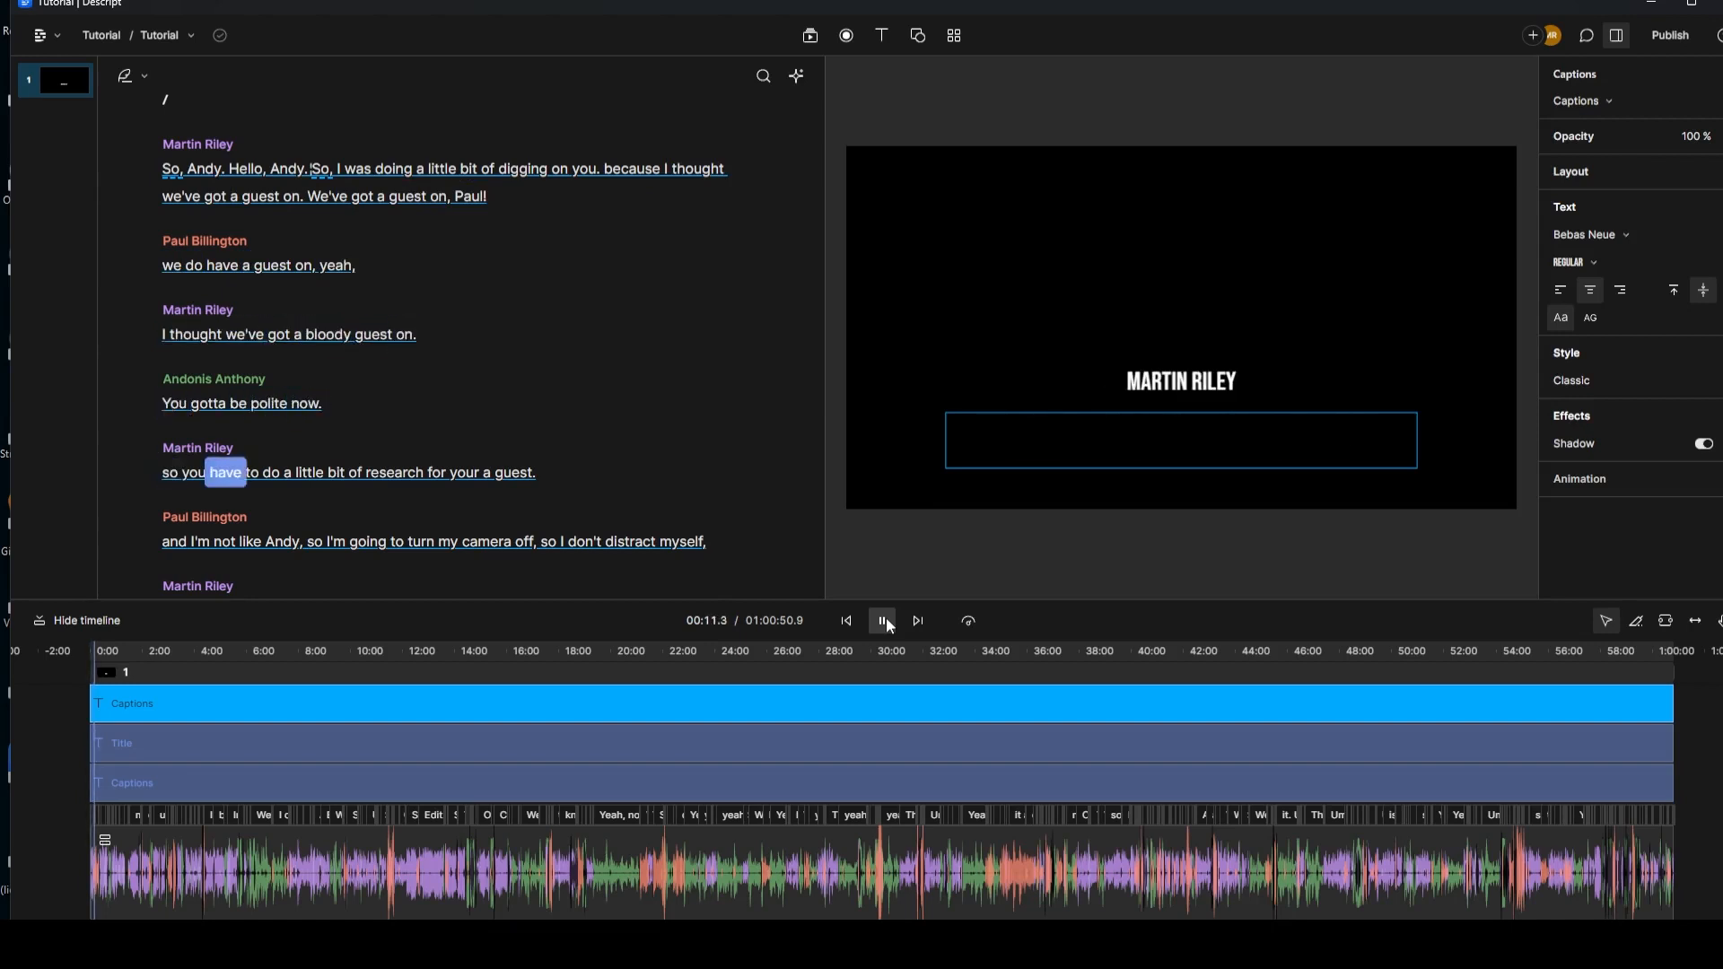
left_click(889, 626)
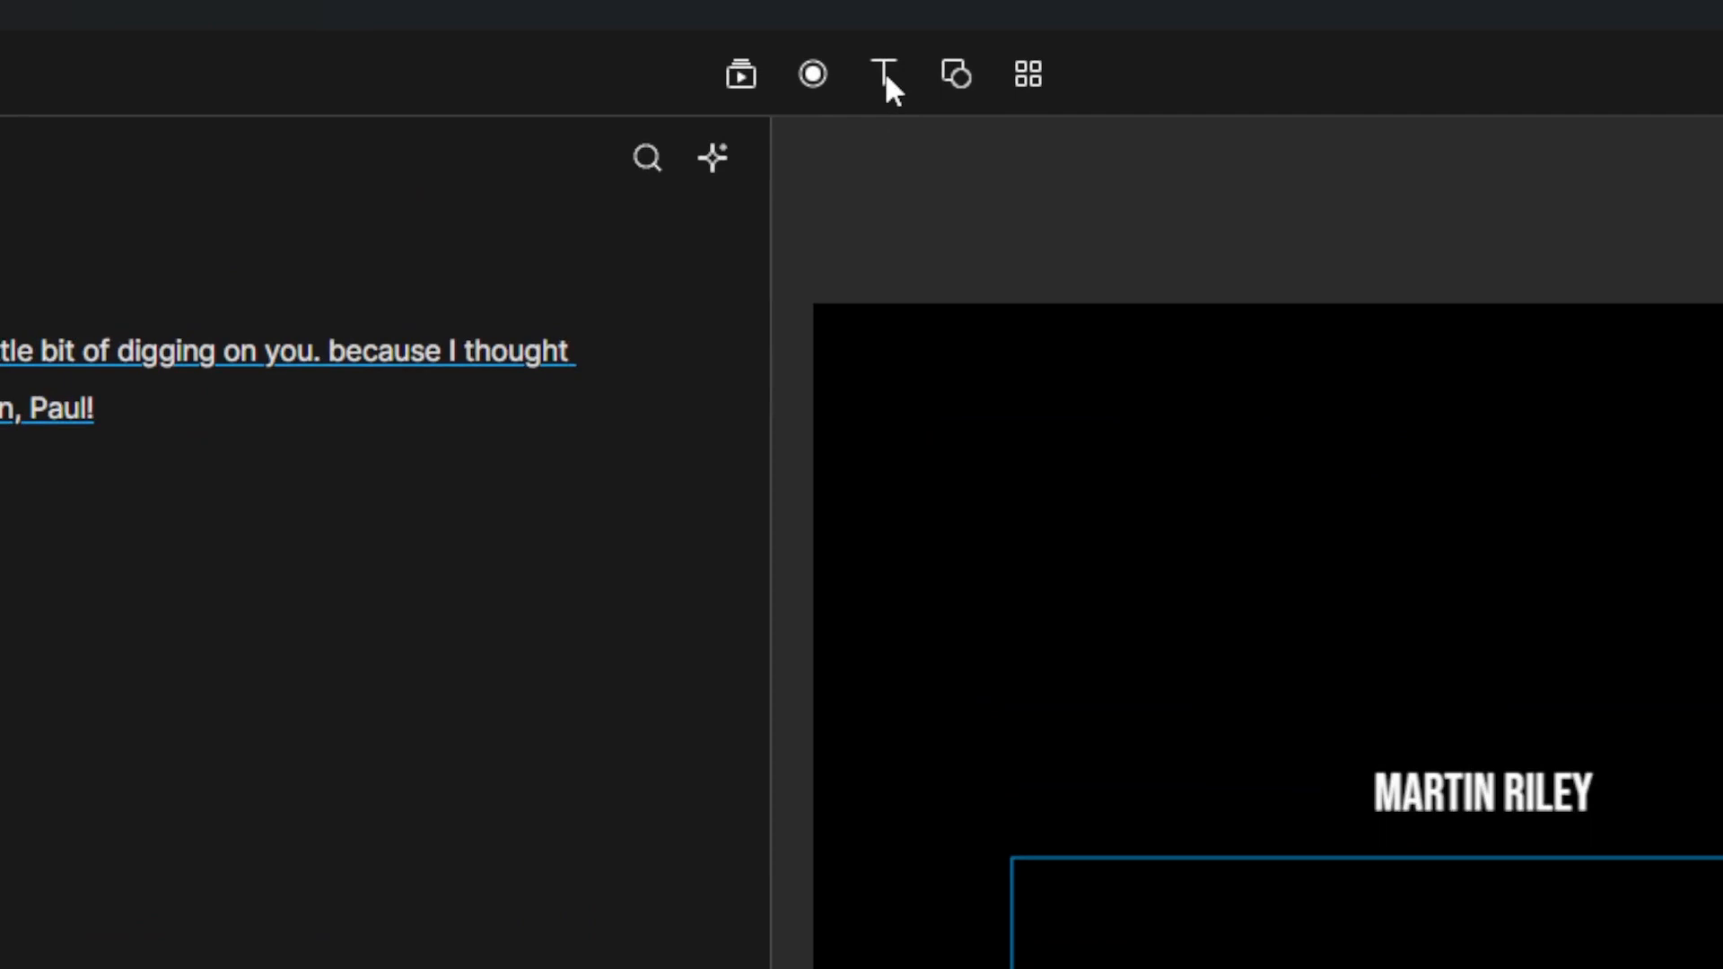
Step: Add a third captions layer limited to the first host's lines
left_click(885, 72)
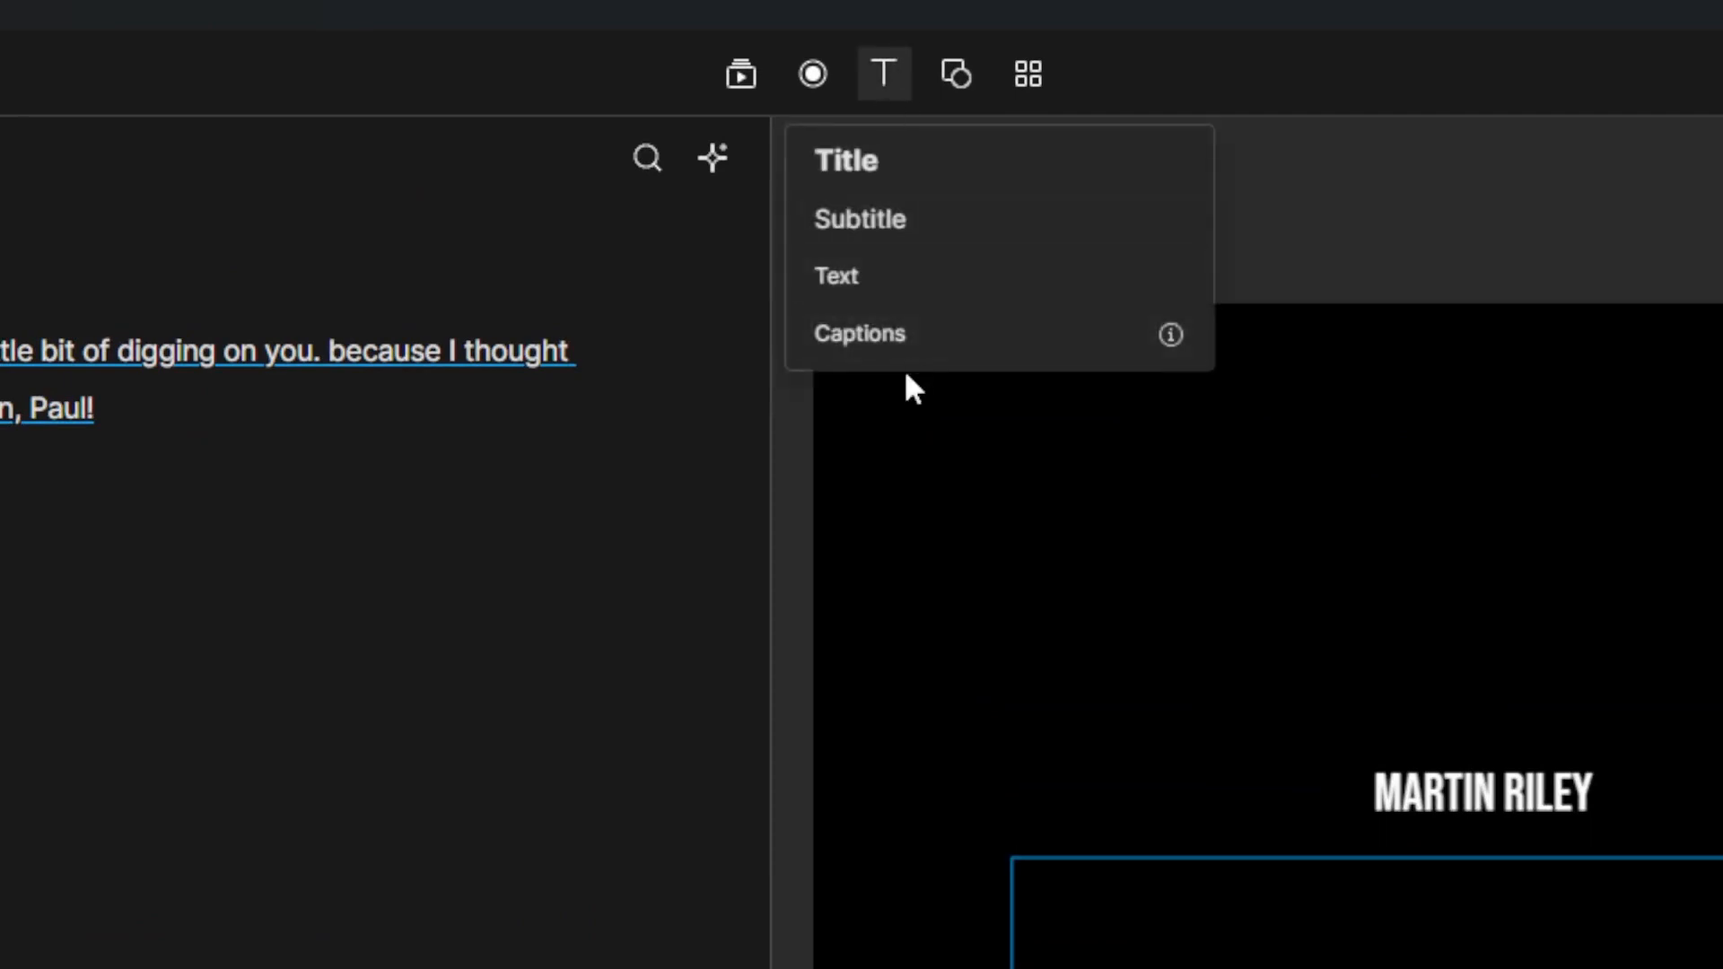
left_click(911, 343)
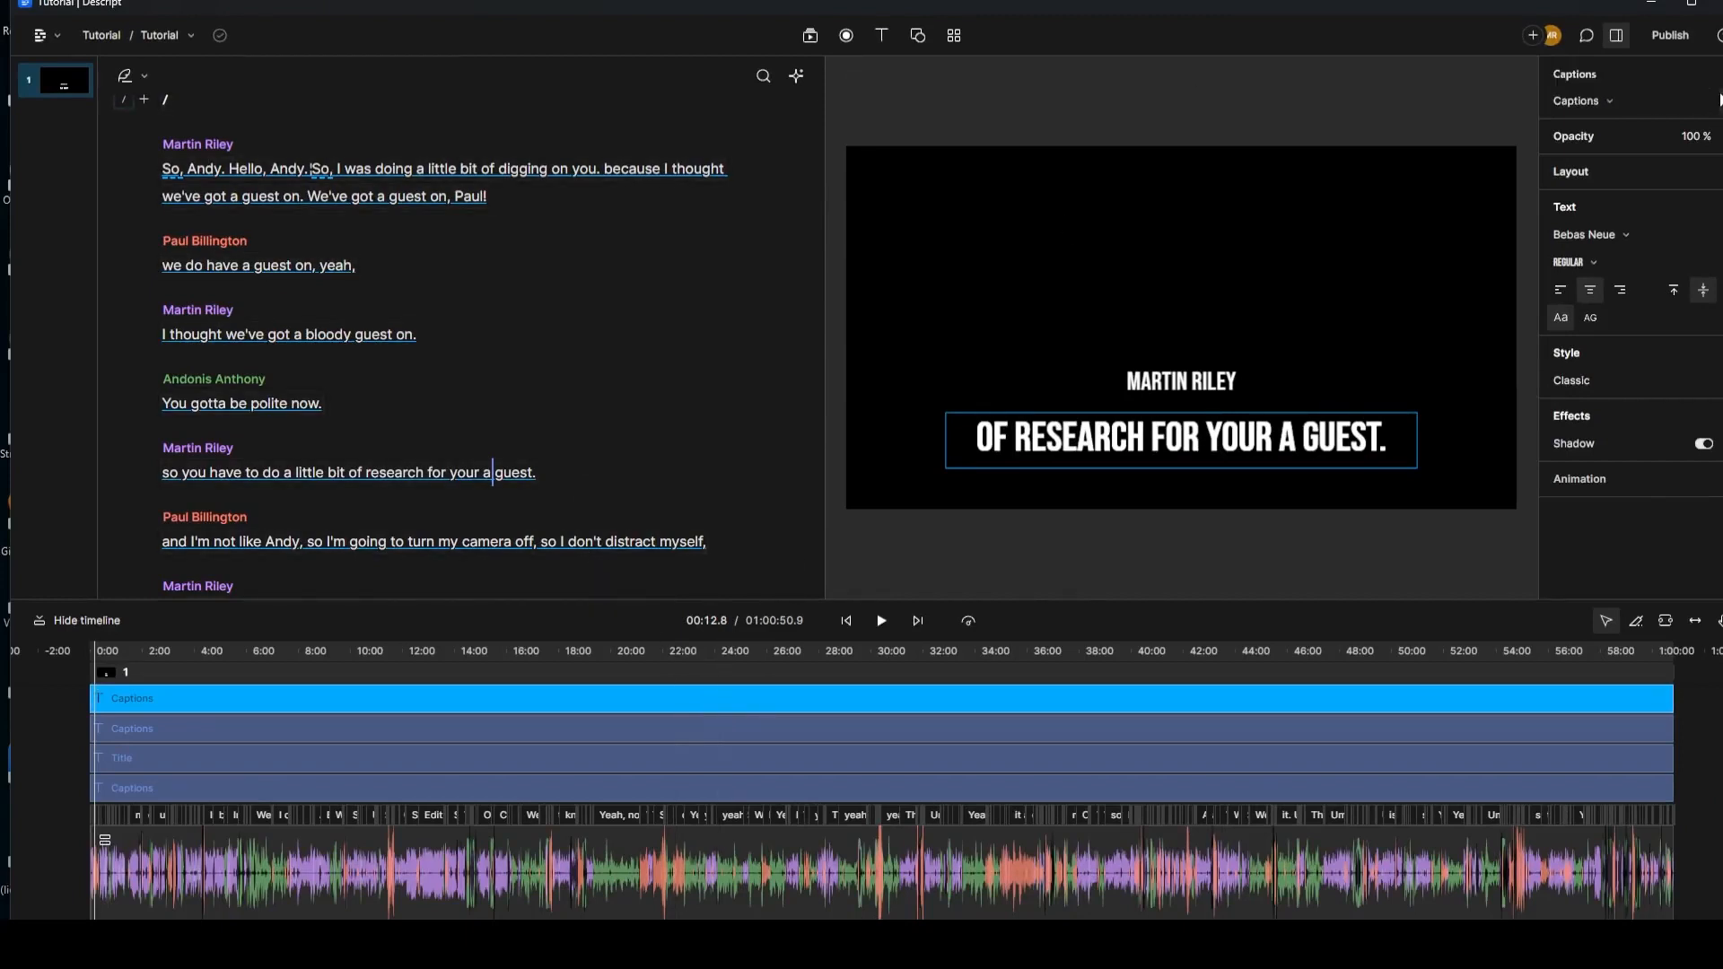
left_click(1721, 100)
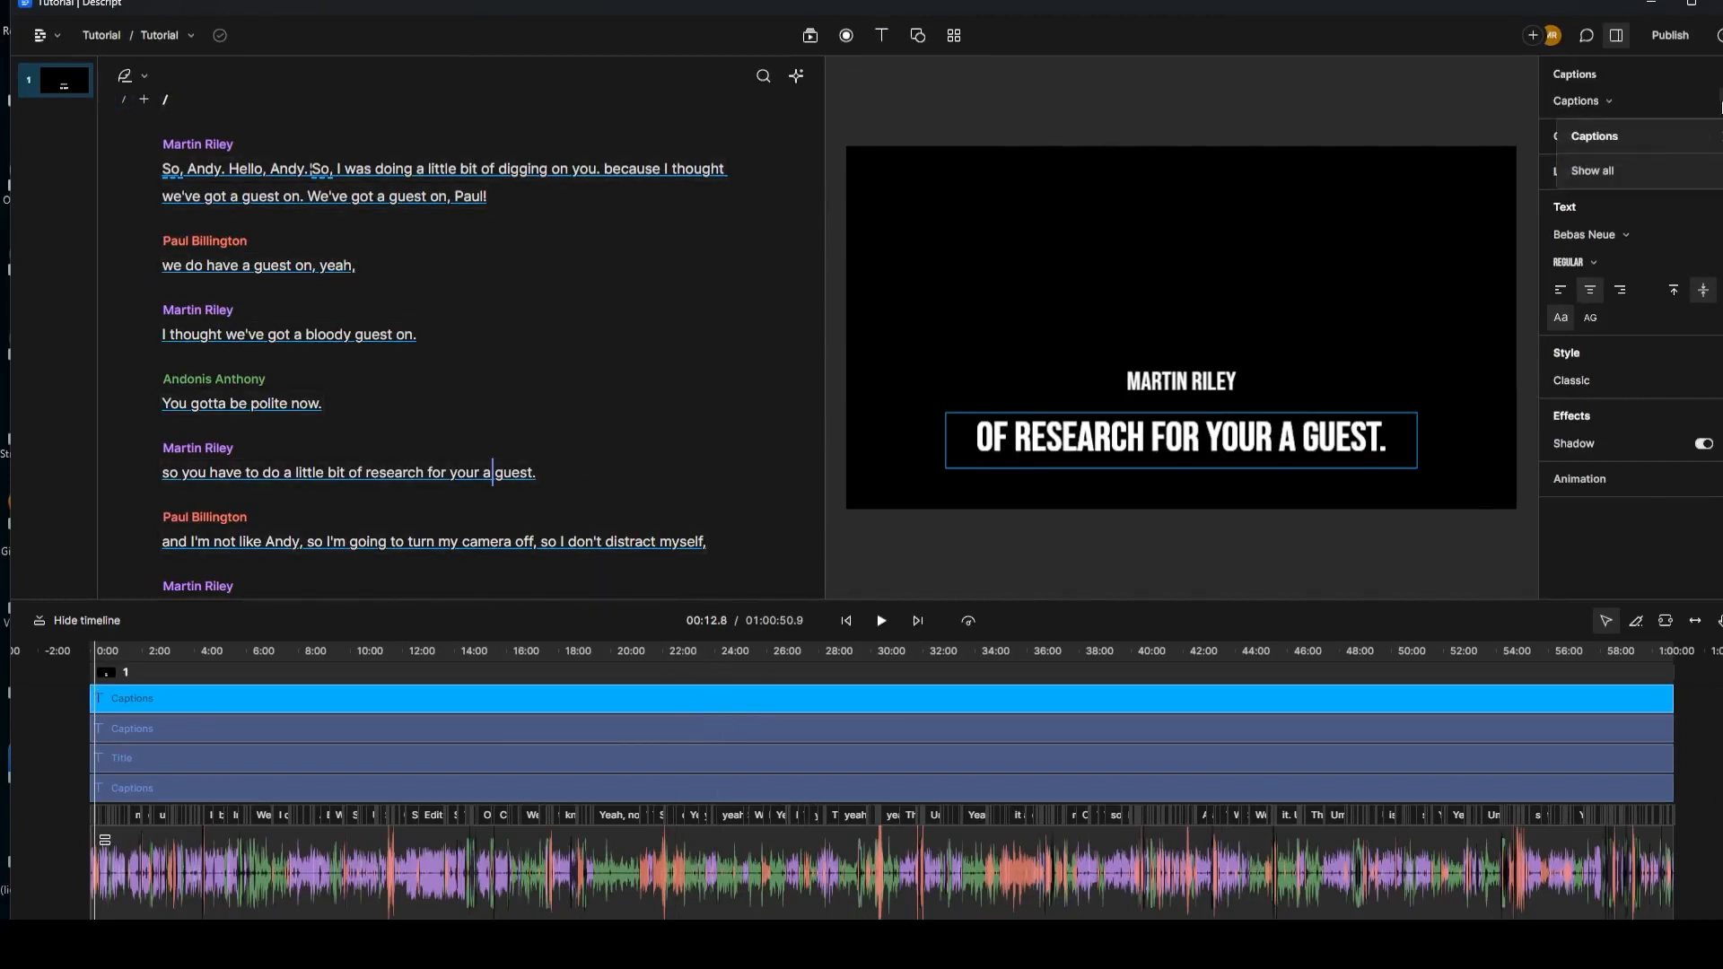
left_click(1684, 170)
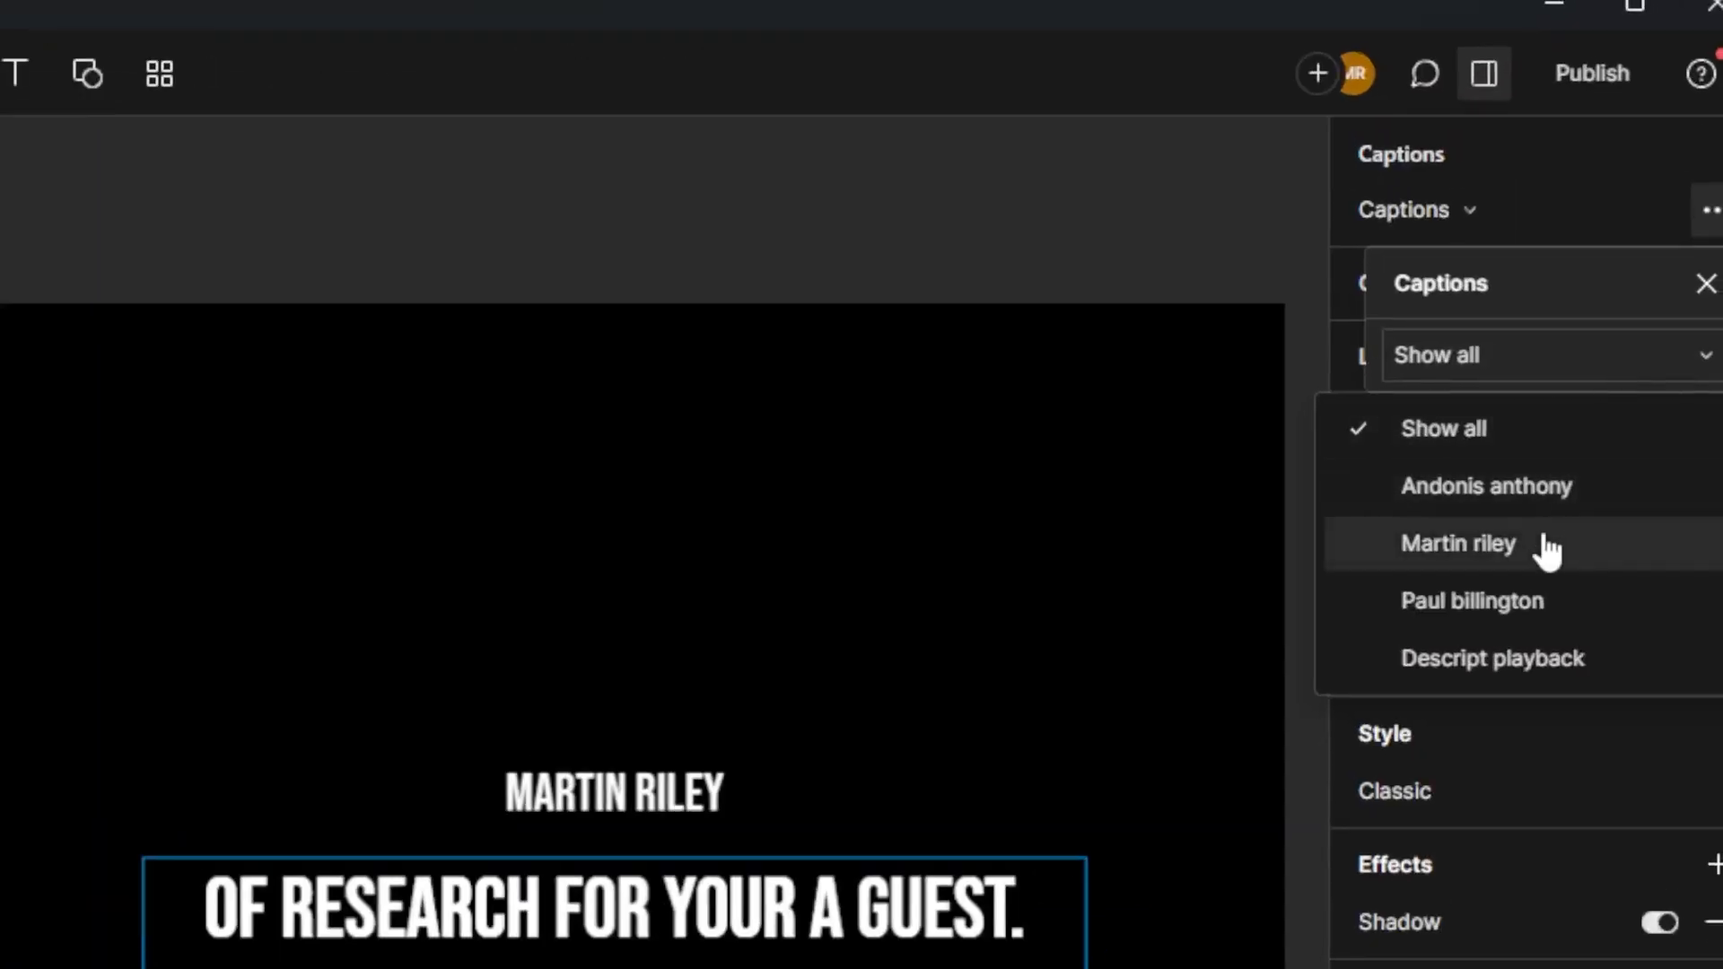
left_click(1548, 544)
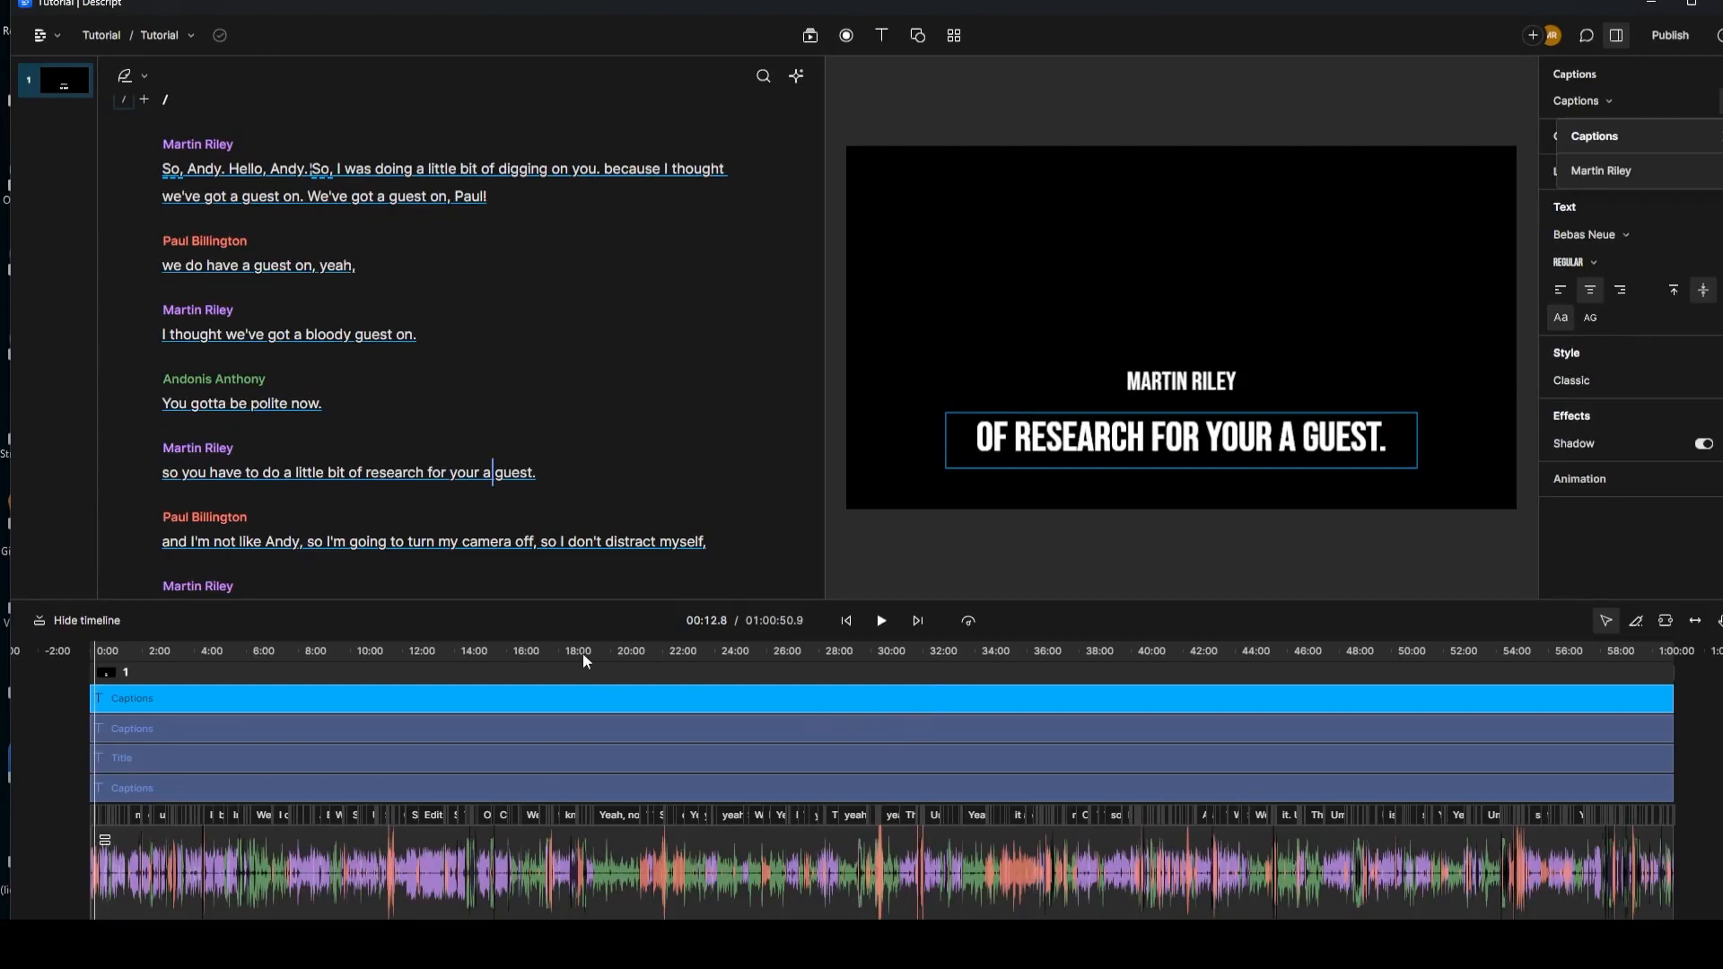
left_click(110, 652)
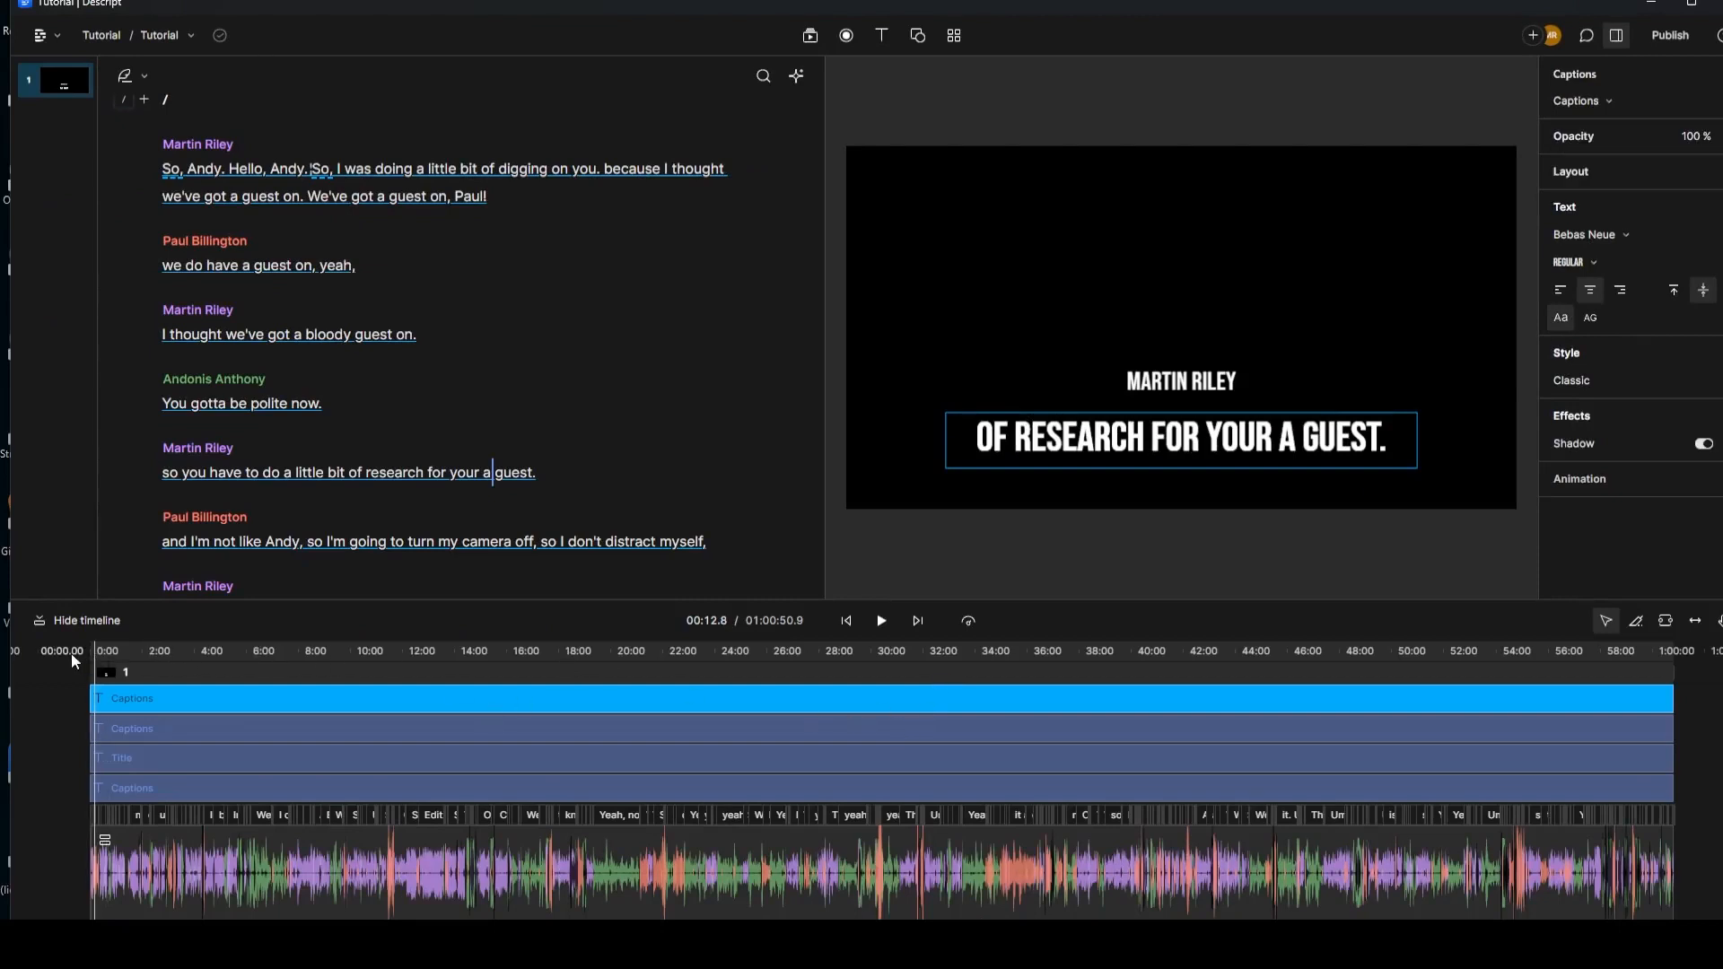
Step: Play and pause to check the new captions, then jump ahead to around 45:10
left_click(883, 621)
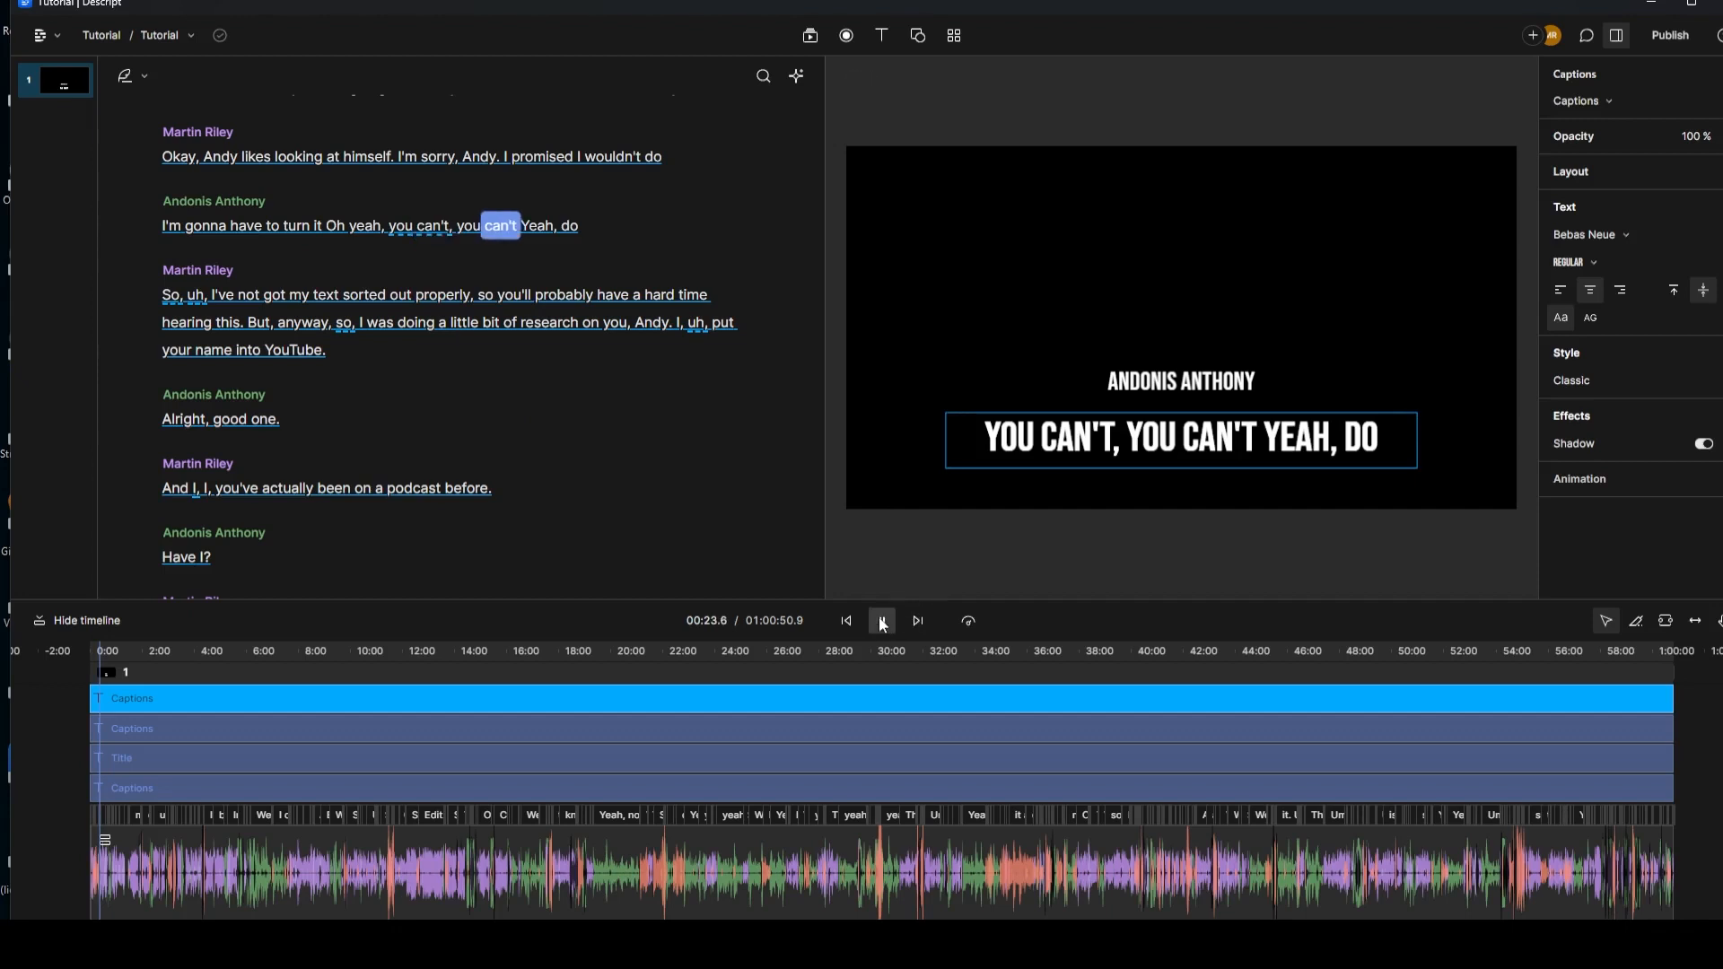
left_click(882, 622)
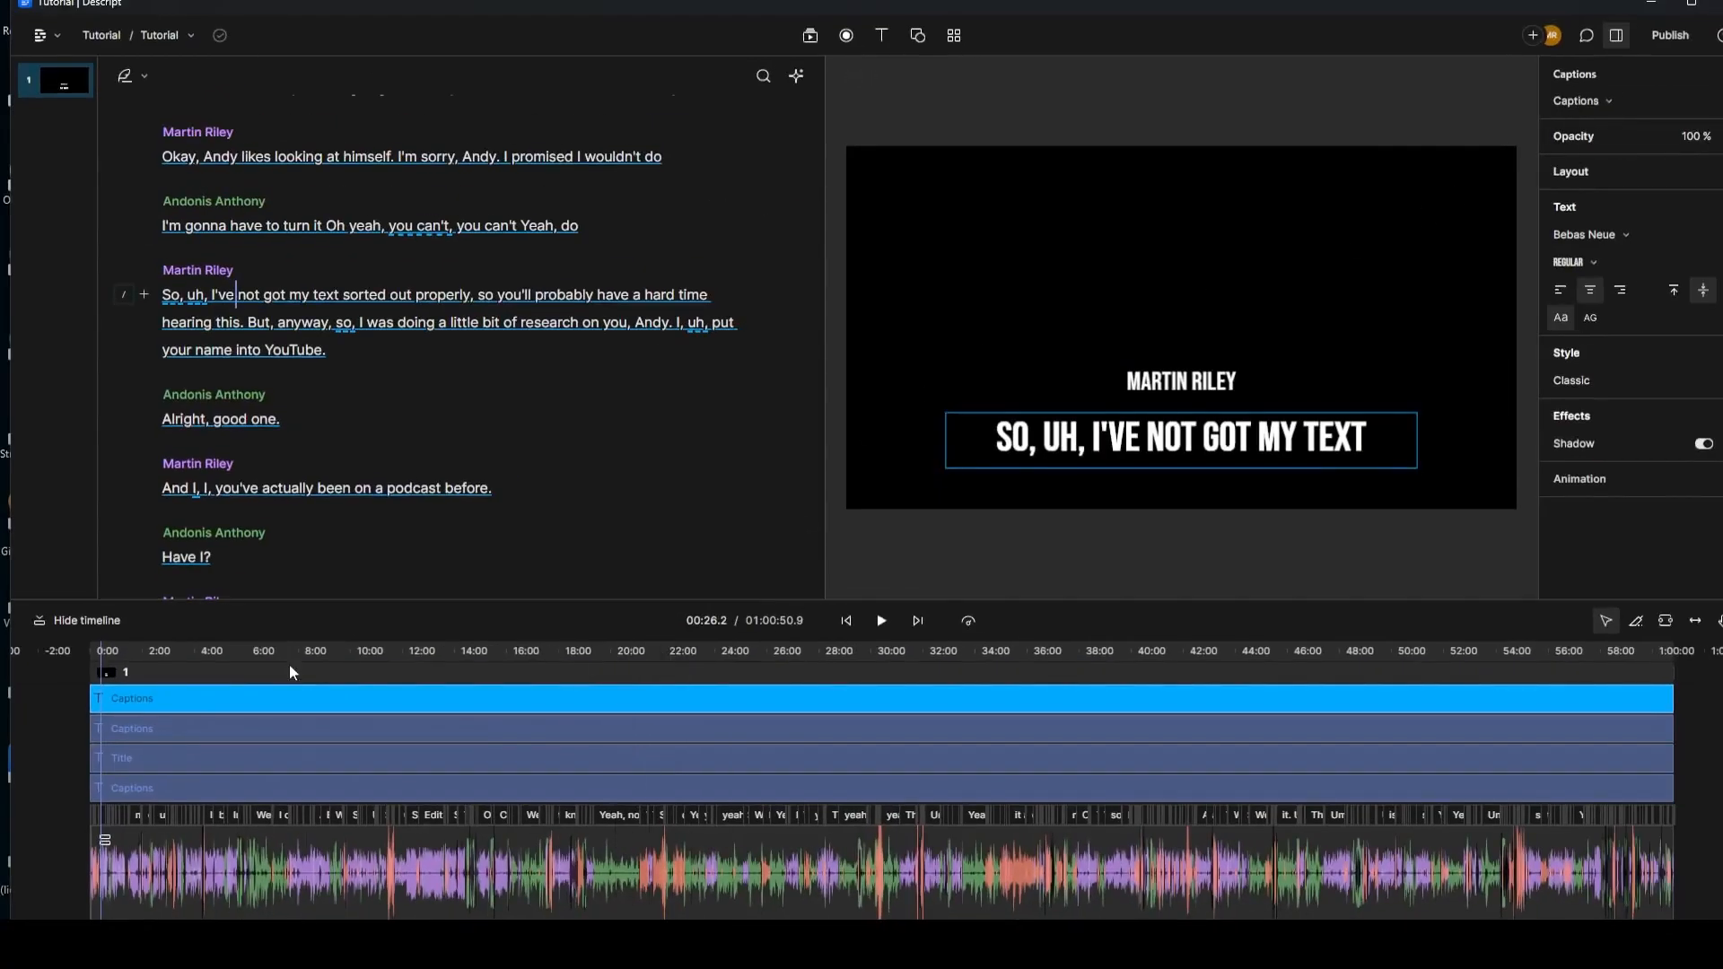
left_click(1265, 652)
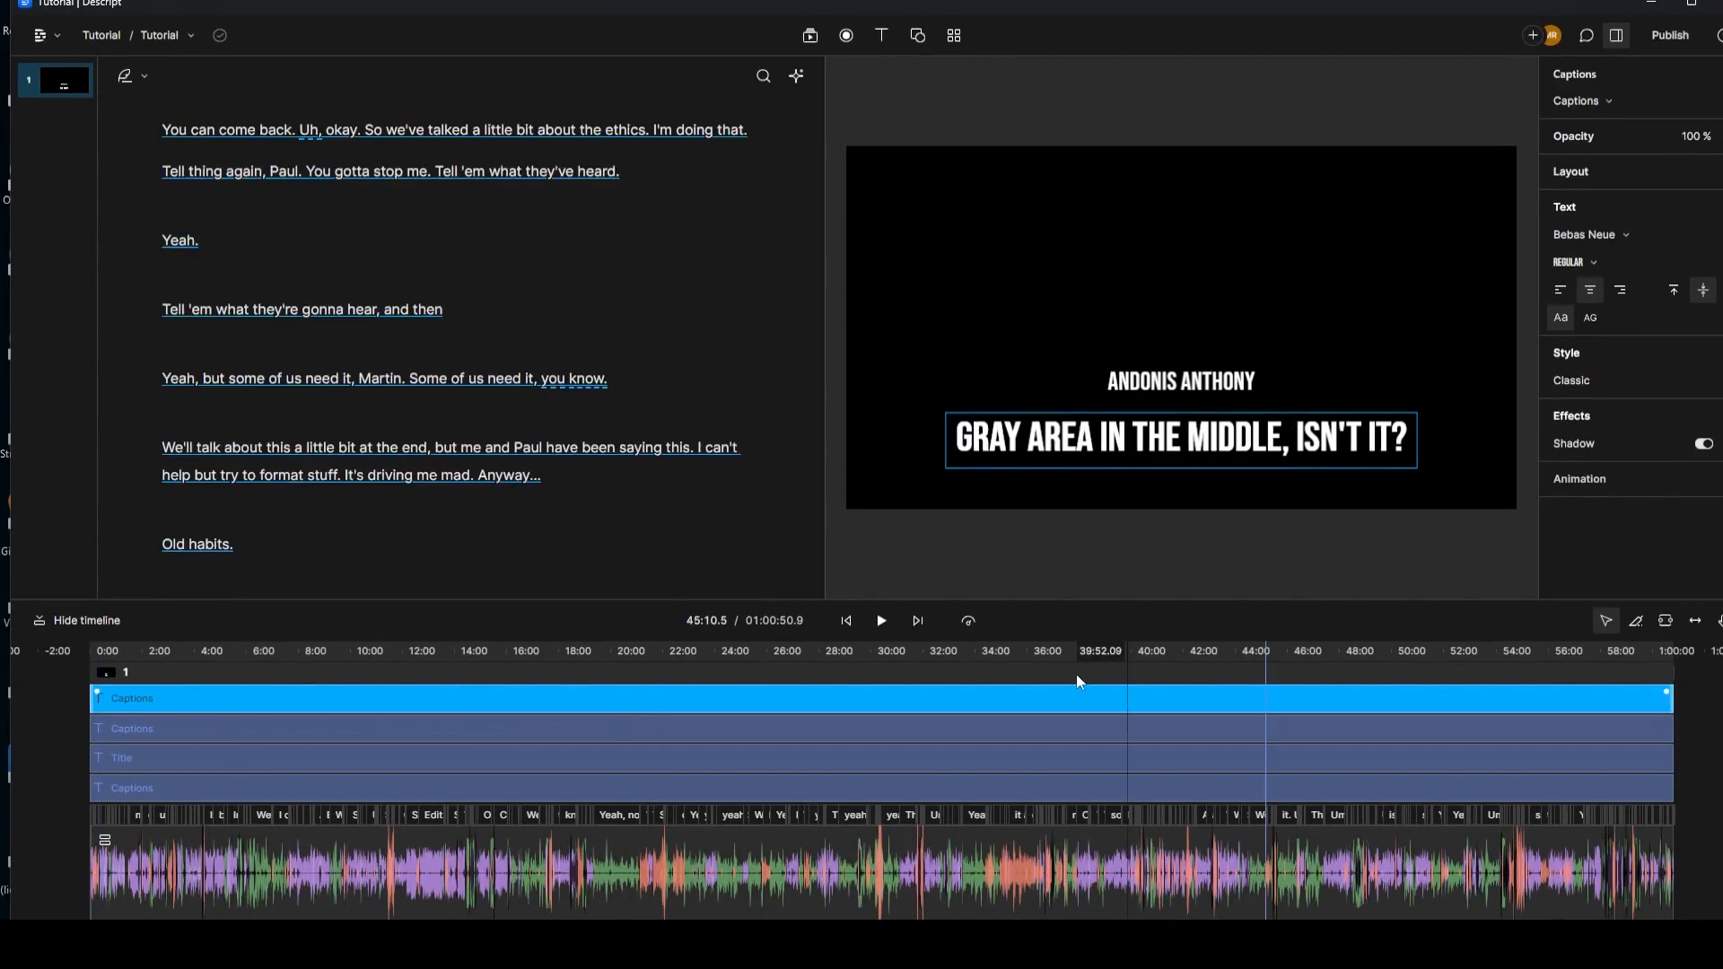
Step: Rename the bottom captions layer to AA and the Title layer to SP
left_click(1707, 743)
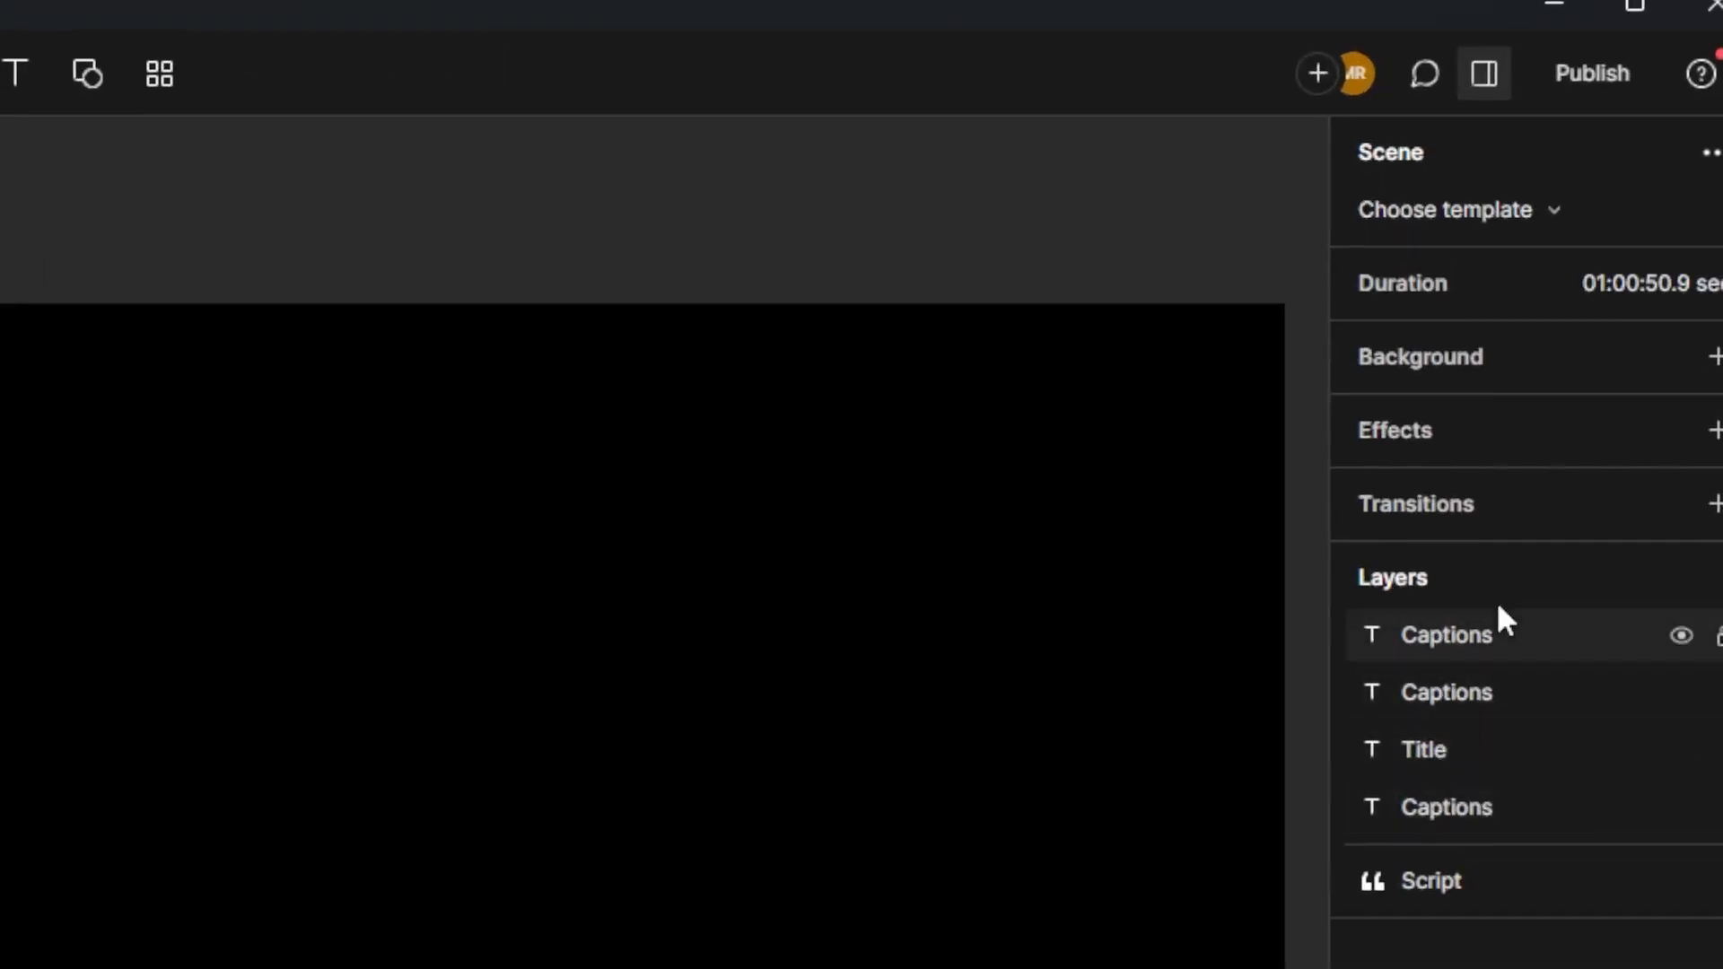
right_click(1475, 805)
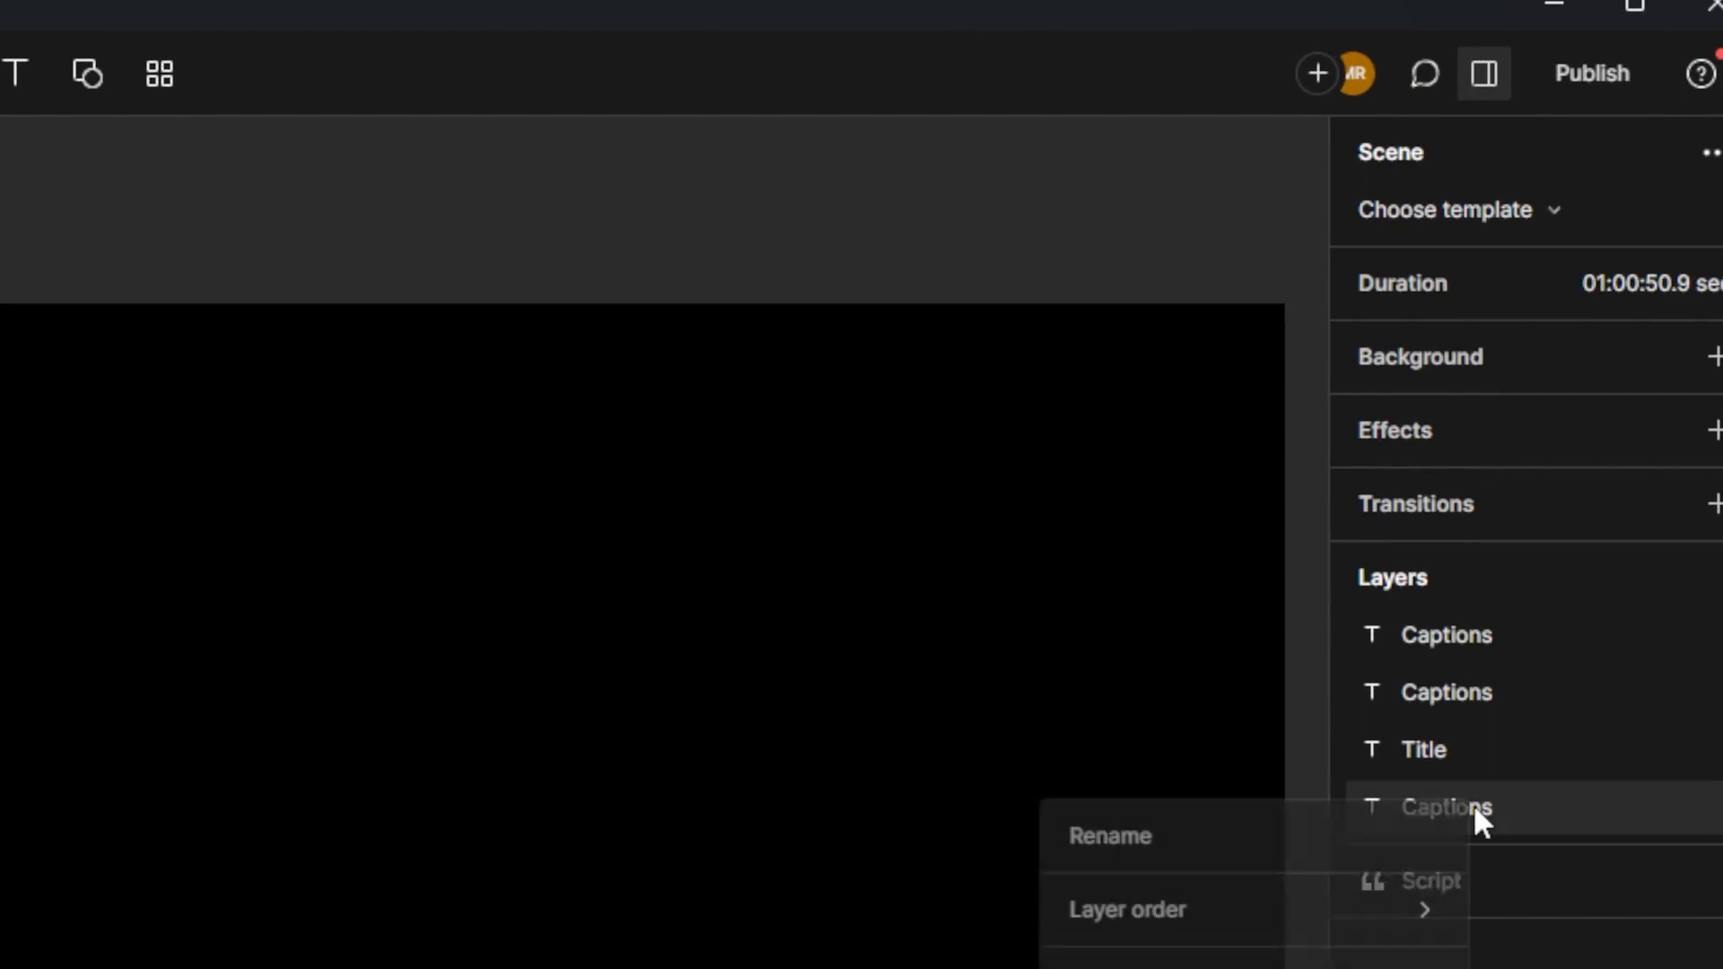
left_click(1232, 842)
key("BackSpace")
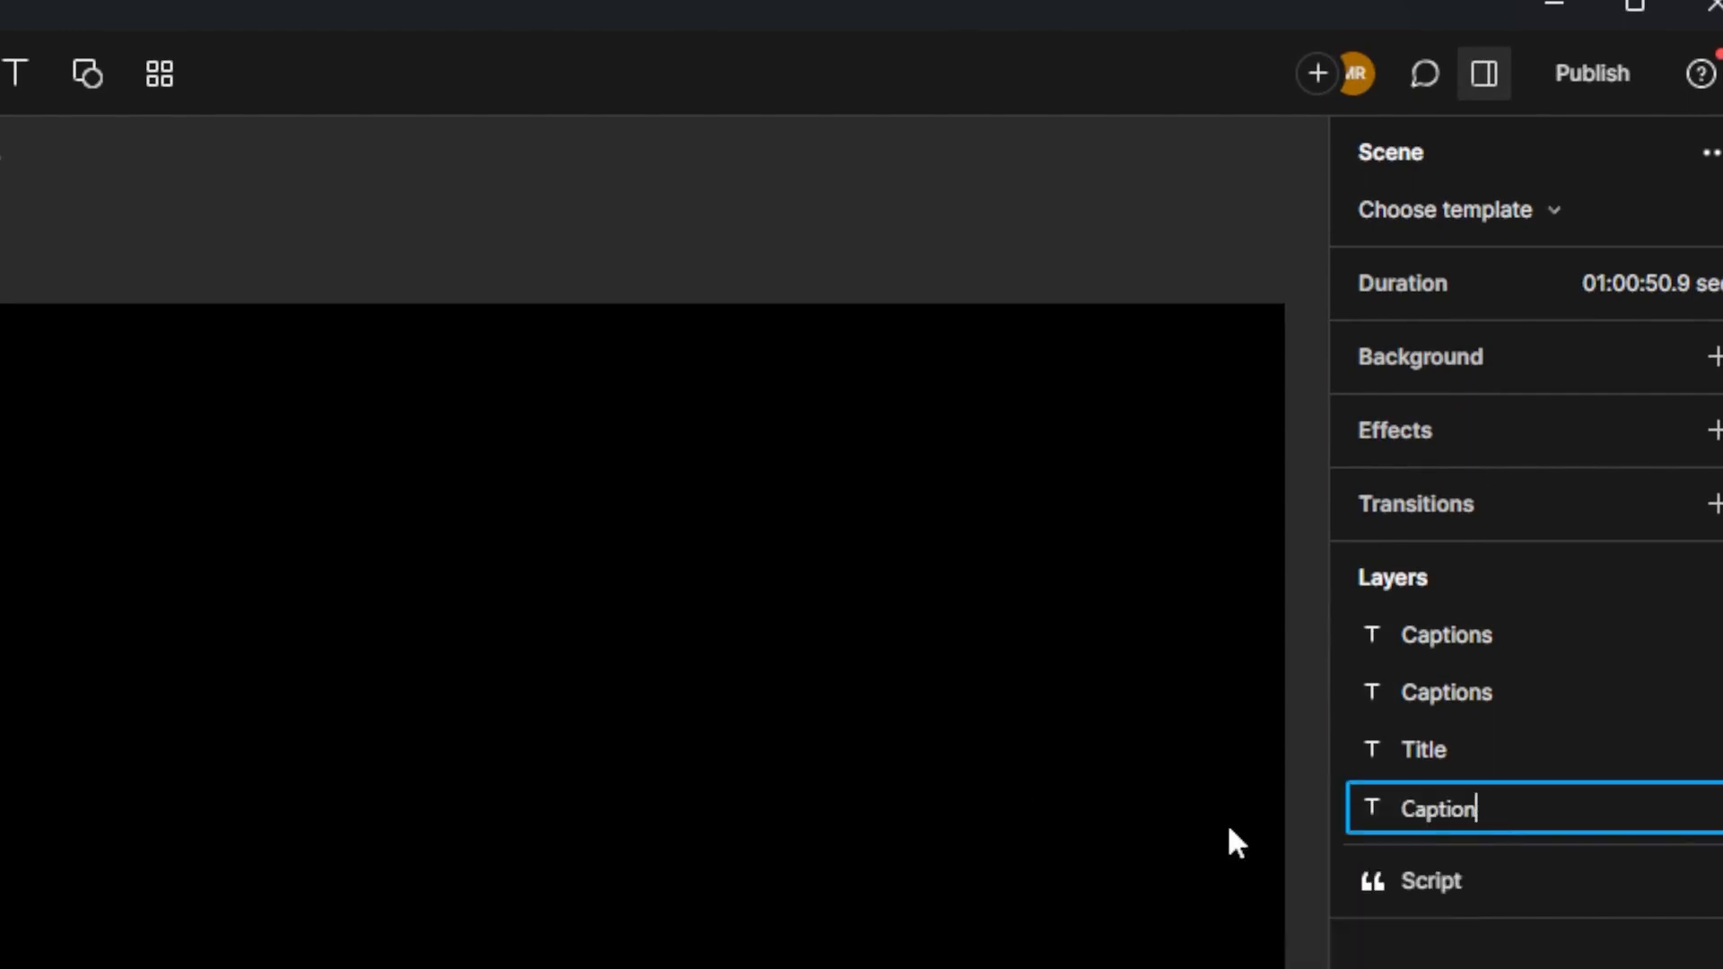
key("BackSpace")
key("BackSpace")
key("BackSpace")
key("BackSpace")
key("BackSpace")
key("BackSpace")
key("BackSpace")
type("AA")
right_click(1435, 750)
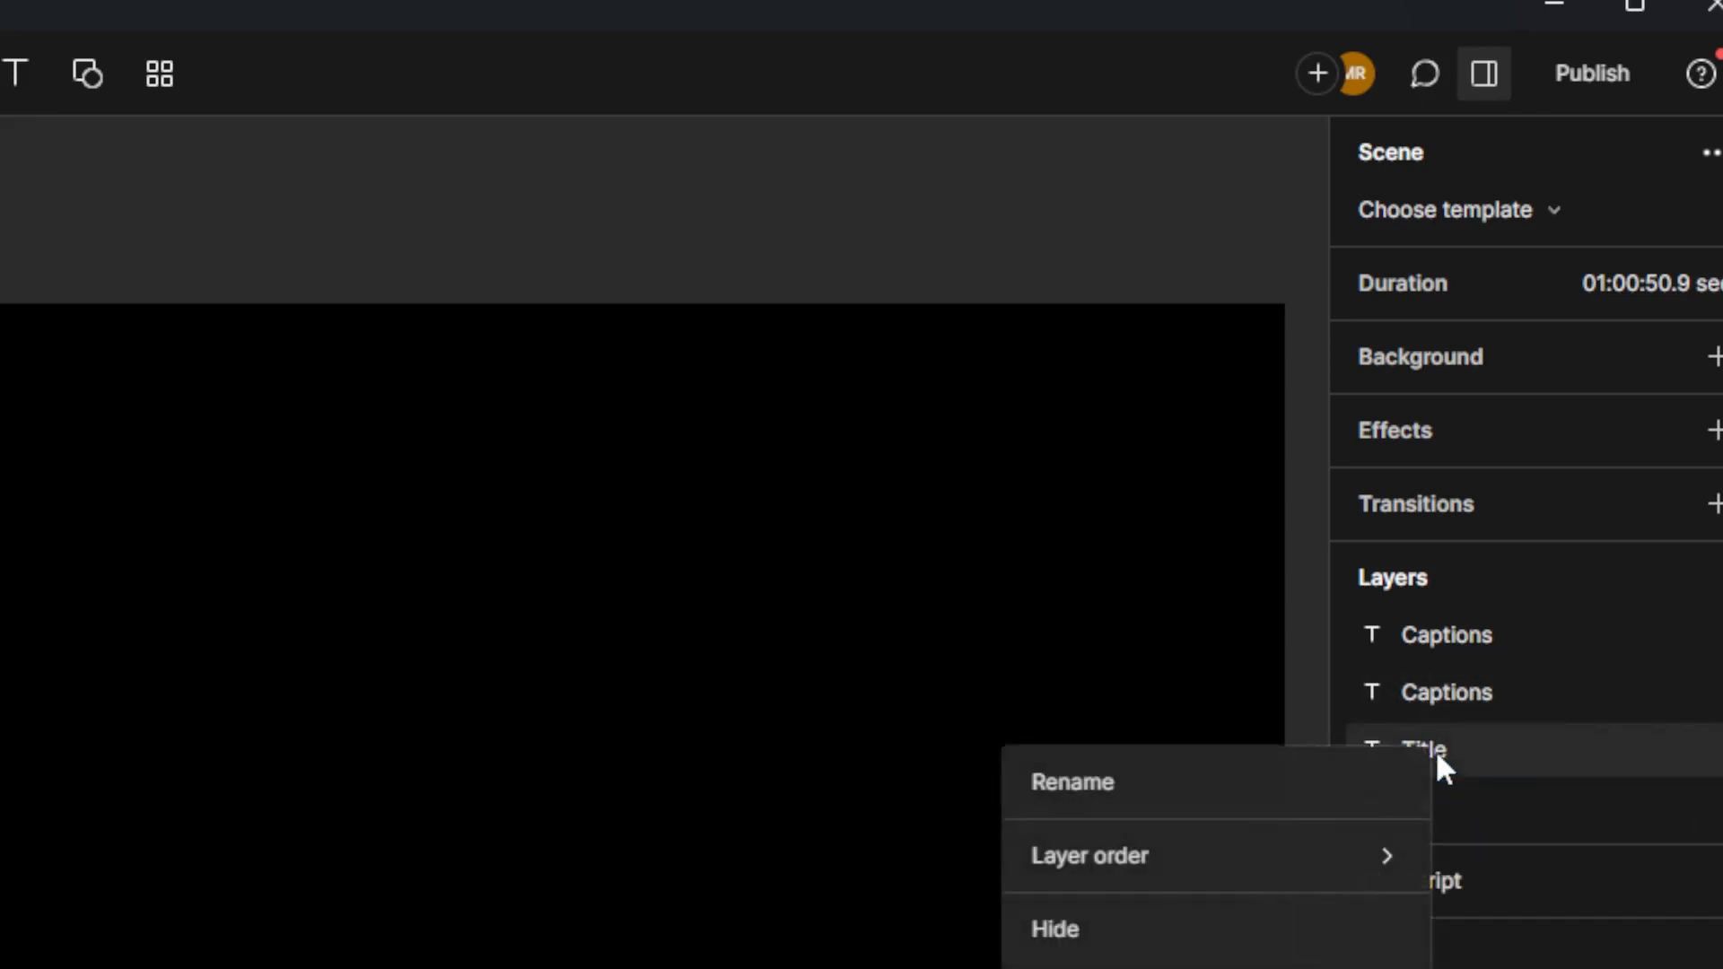
left_click(1116, 786)
key("BackSpace")
key("BackSpace")
key("BackSpace")
key("BackSpace")
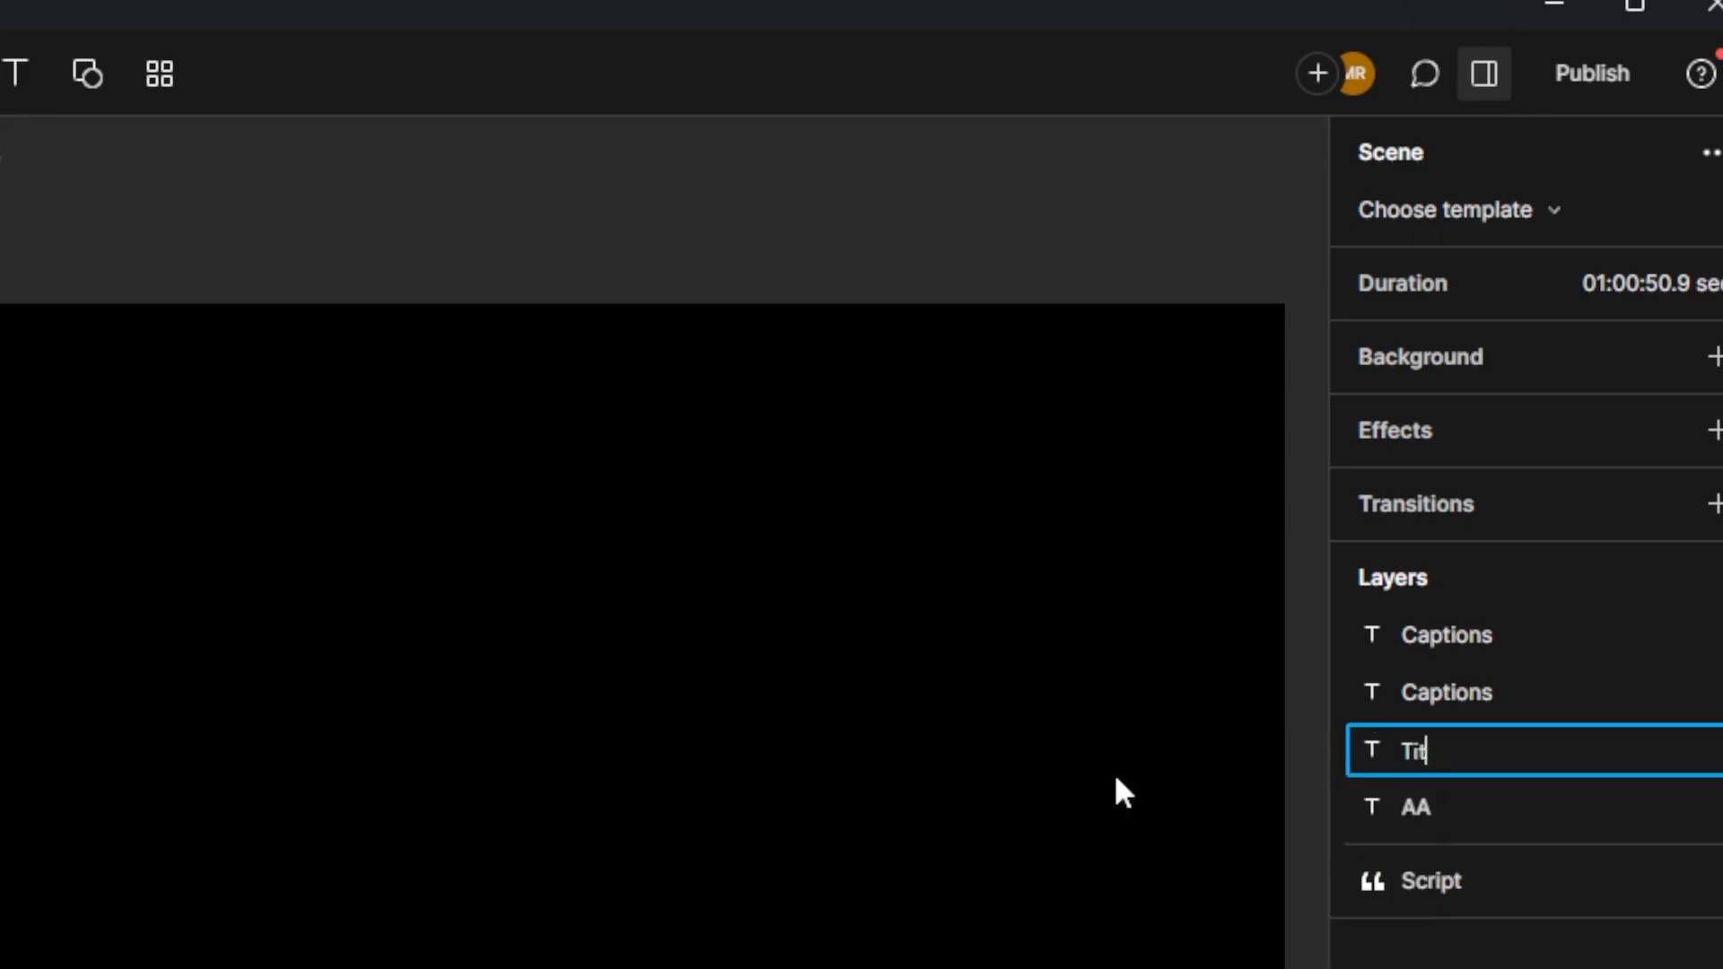
type("SP")
key("Return")
Step: Rename the second captions layer to PB and the top captions layer to MR
right_click(1493, 709)
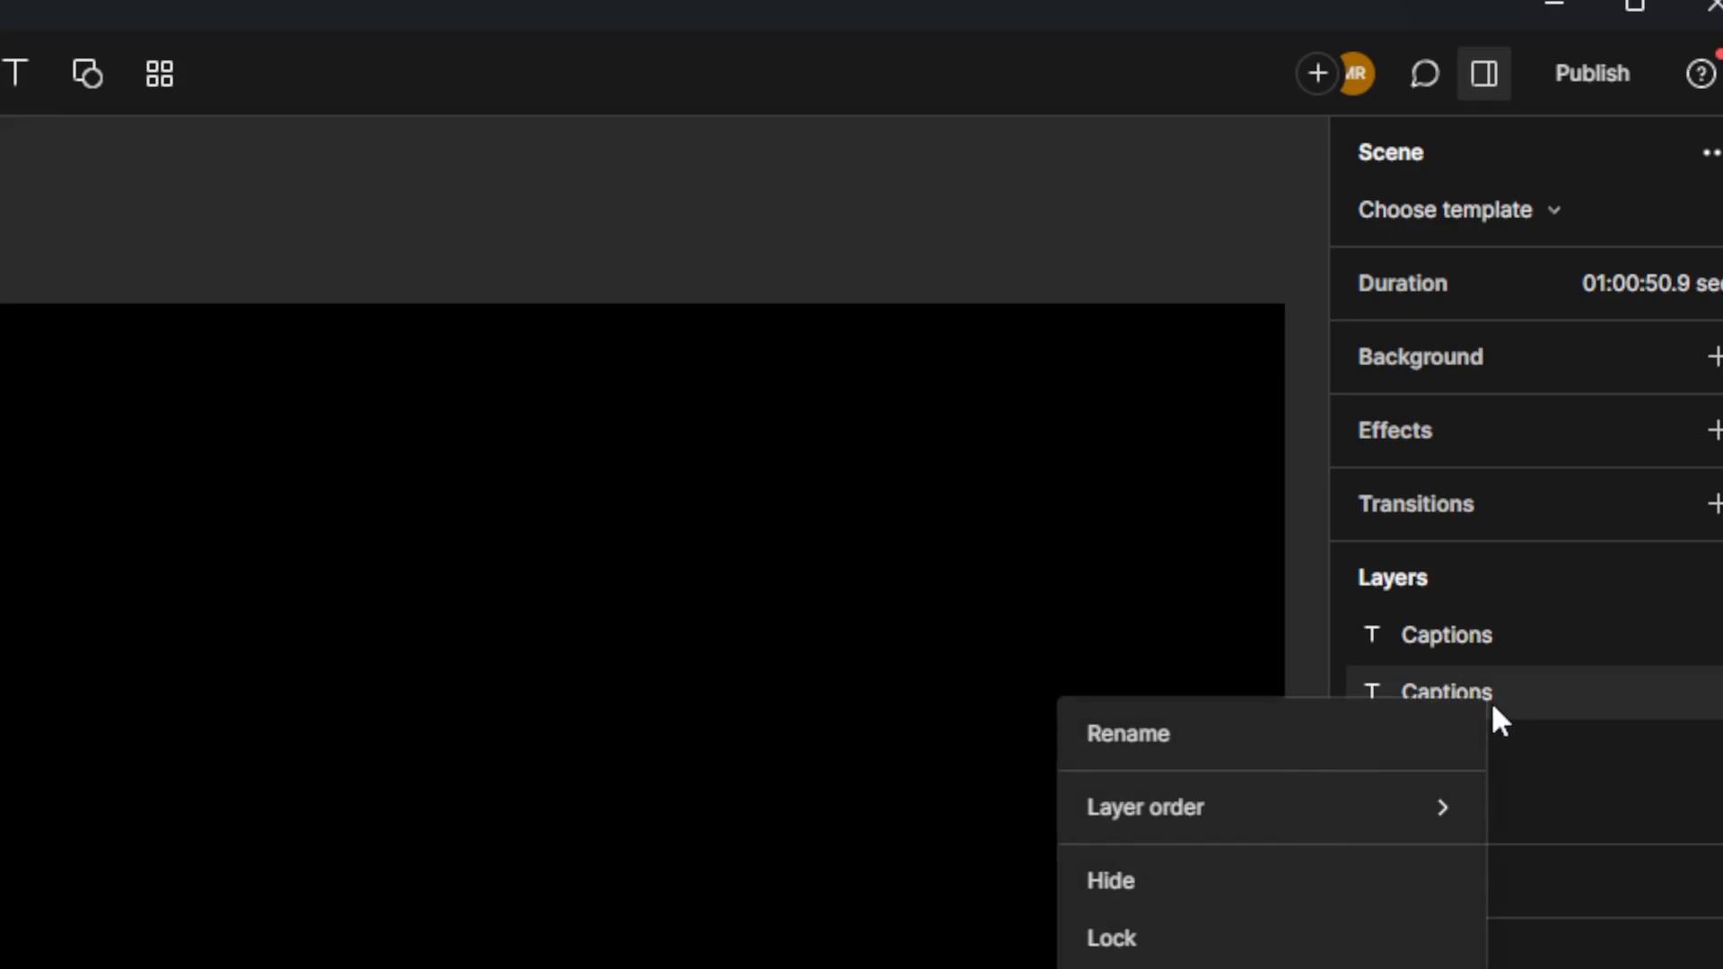
left_click(1330, 728)
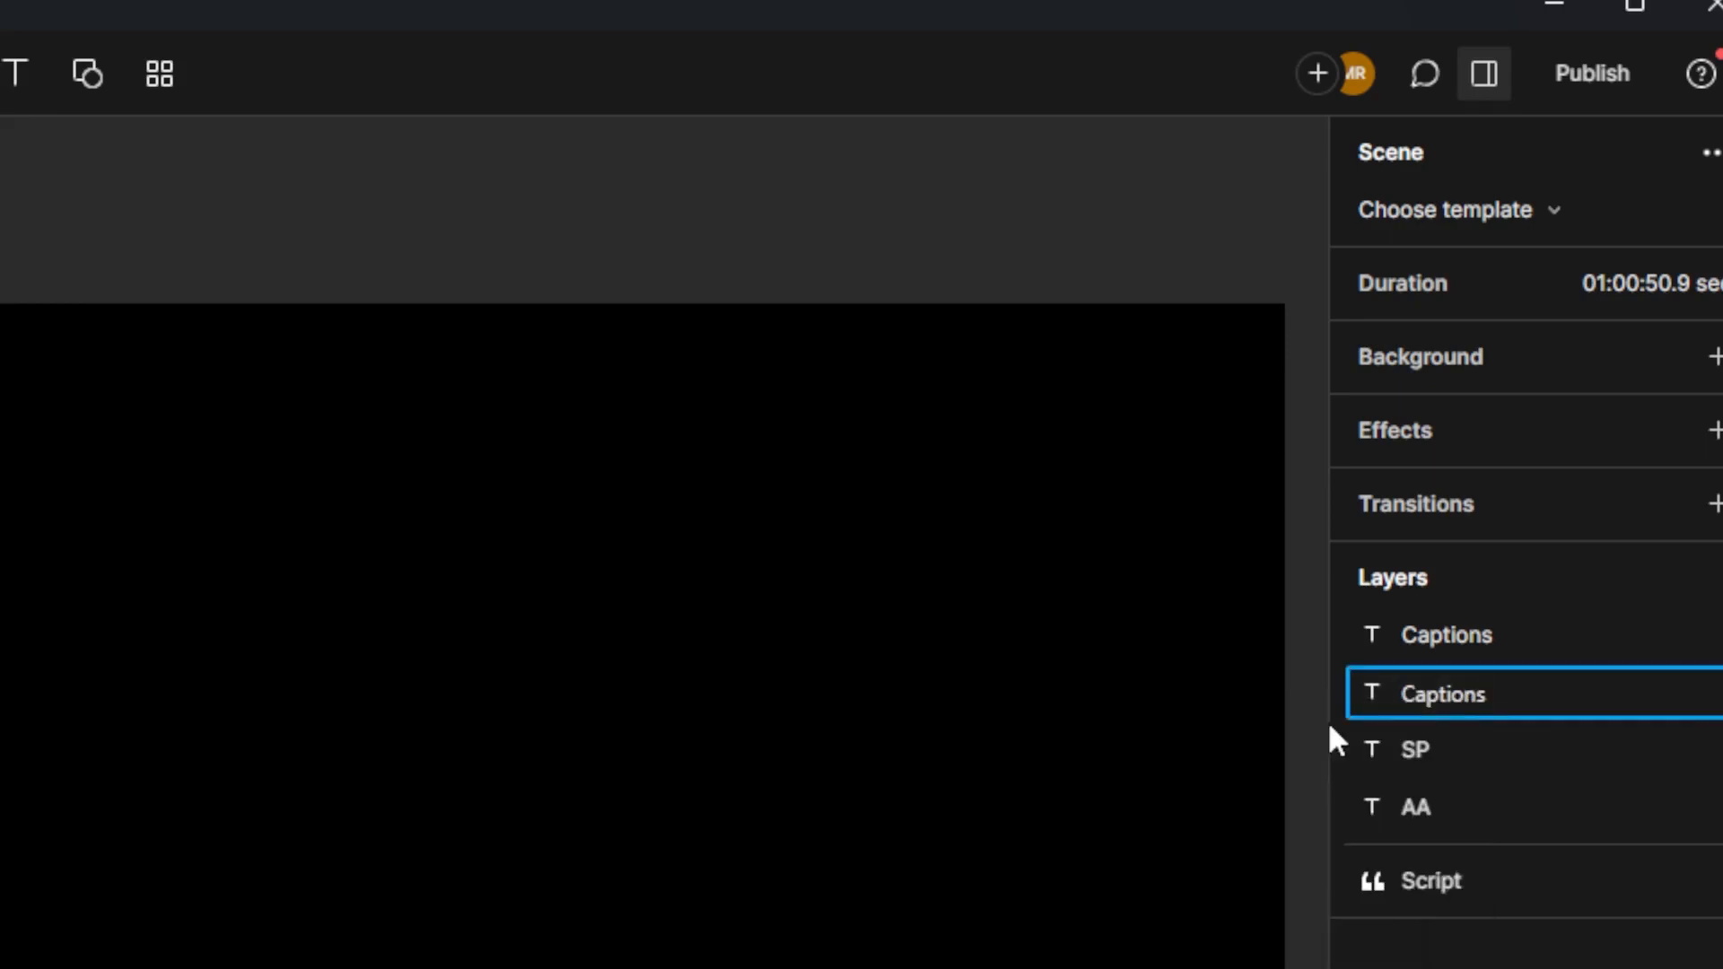
key("BackSpace")
key("BackSpace")
key("BackSpace")
key("BackSpace")
key("BackSpace")
key("BackSpace")
key("BackSpace")
key("BackSpace")
type("PB")
right_click(1431, 633)
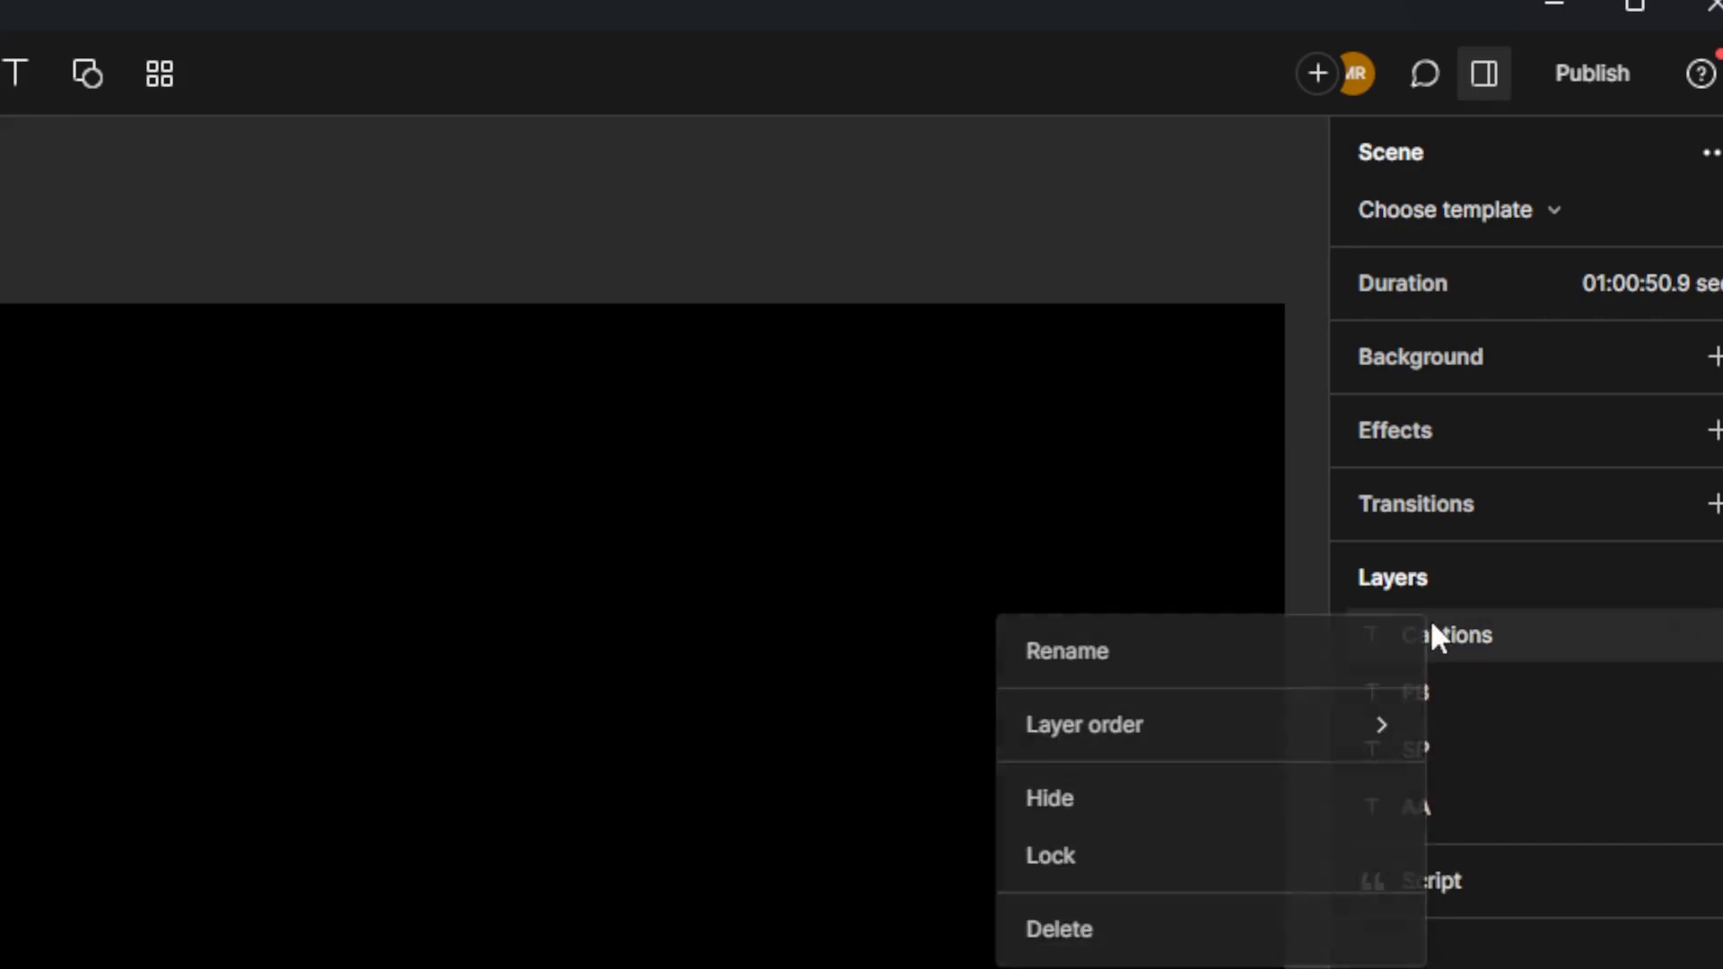
left_click(1240, 669)
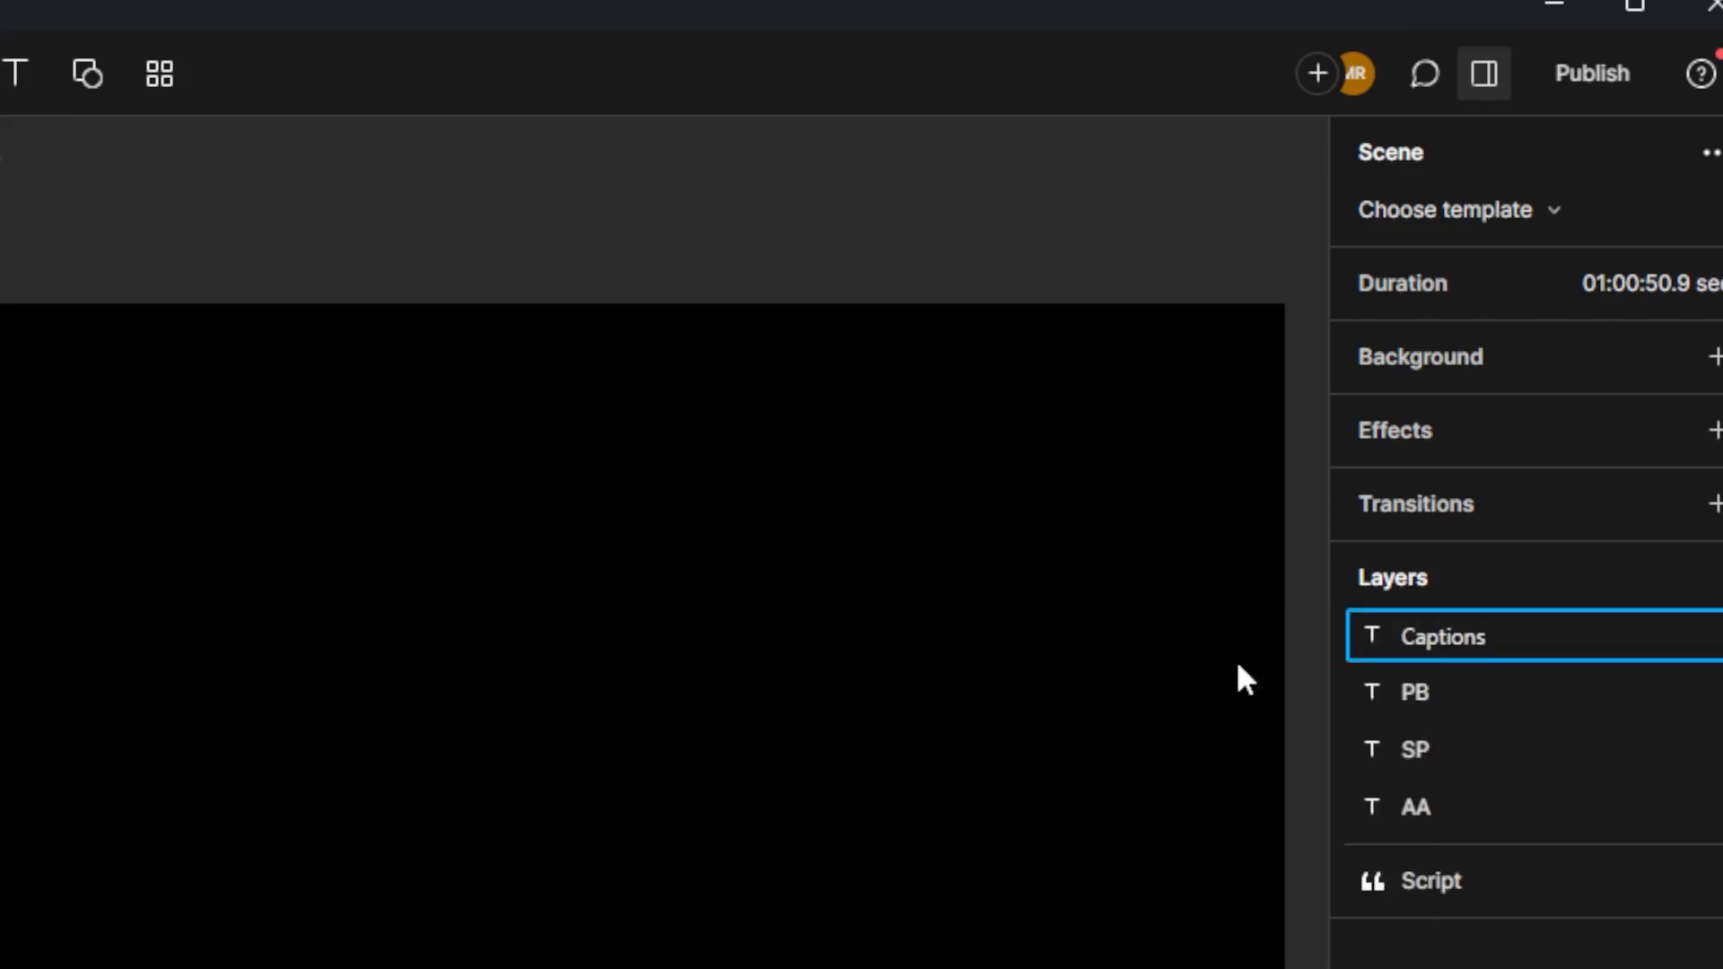
key("BackSpace")
key("BackSpace")
key("BackSpace")
key("BackSpace")
key("BackSpace")
key("BackSpace")
key("BackSpace")
key("BackSpace")
type("MR")
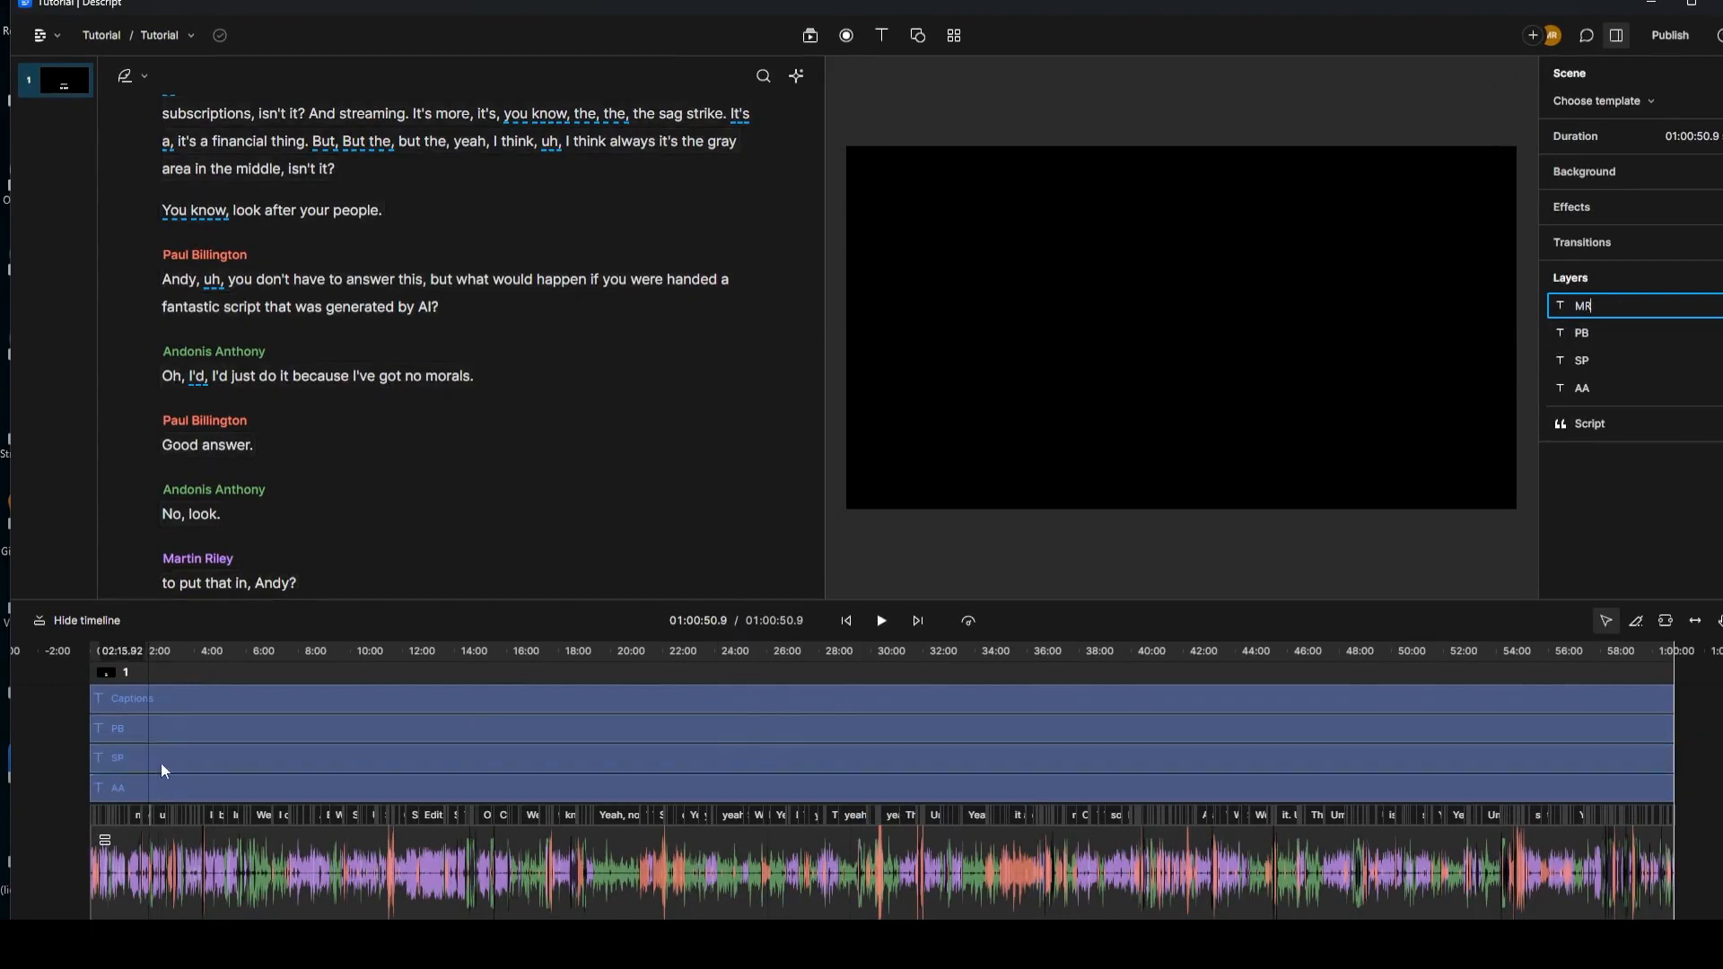
left_click(234, 746)
Step: Send the SP layer to the back so it sits beneath AA
left_click(1330, 555)
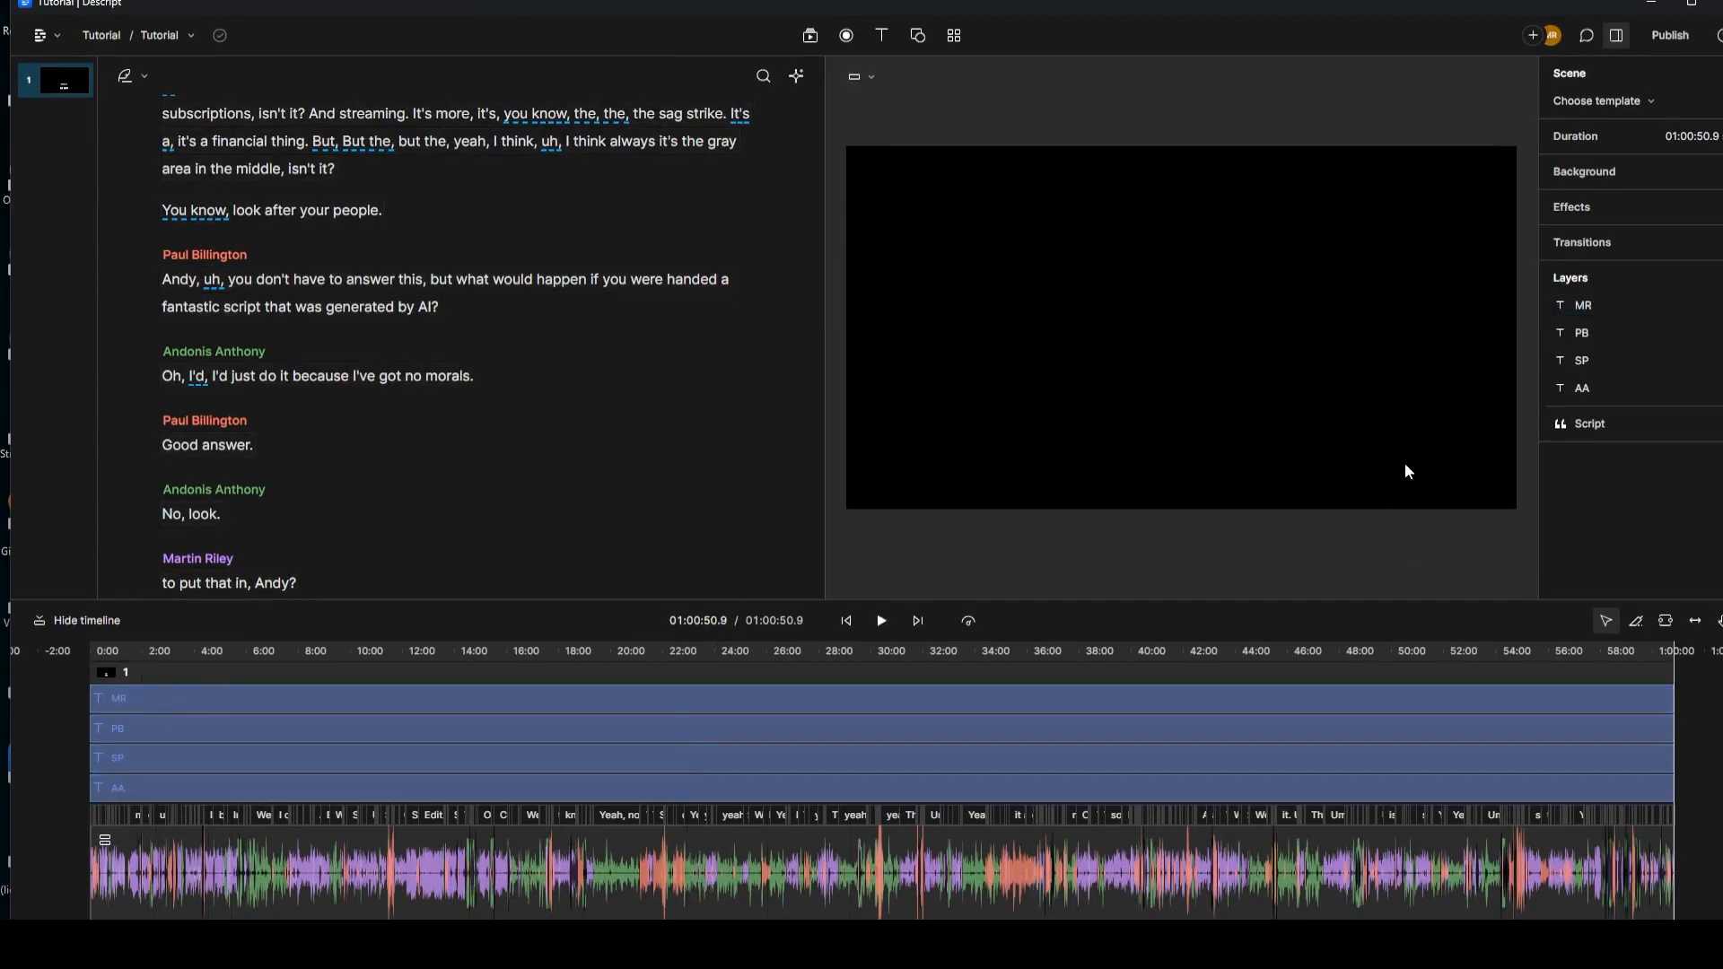
right_click(1596, 364)
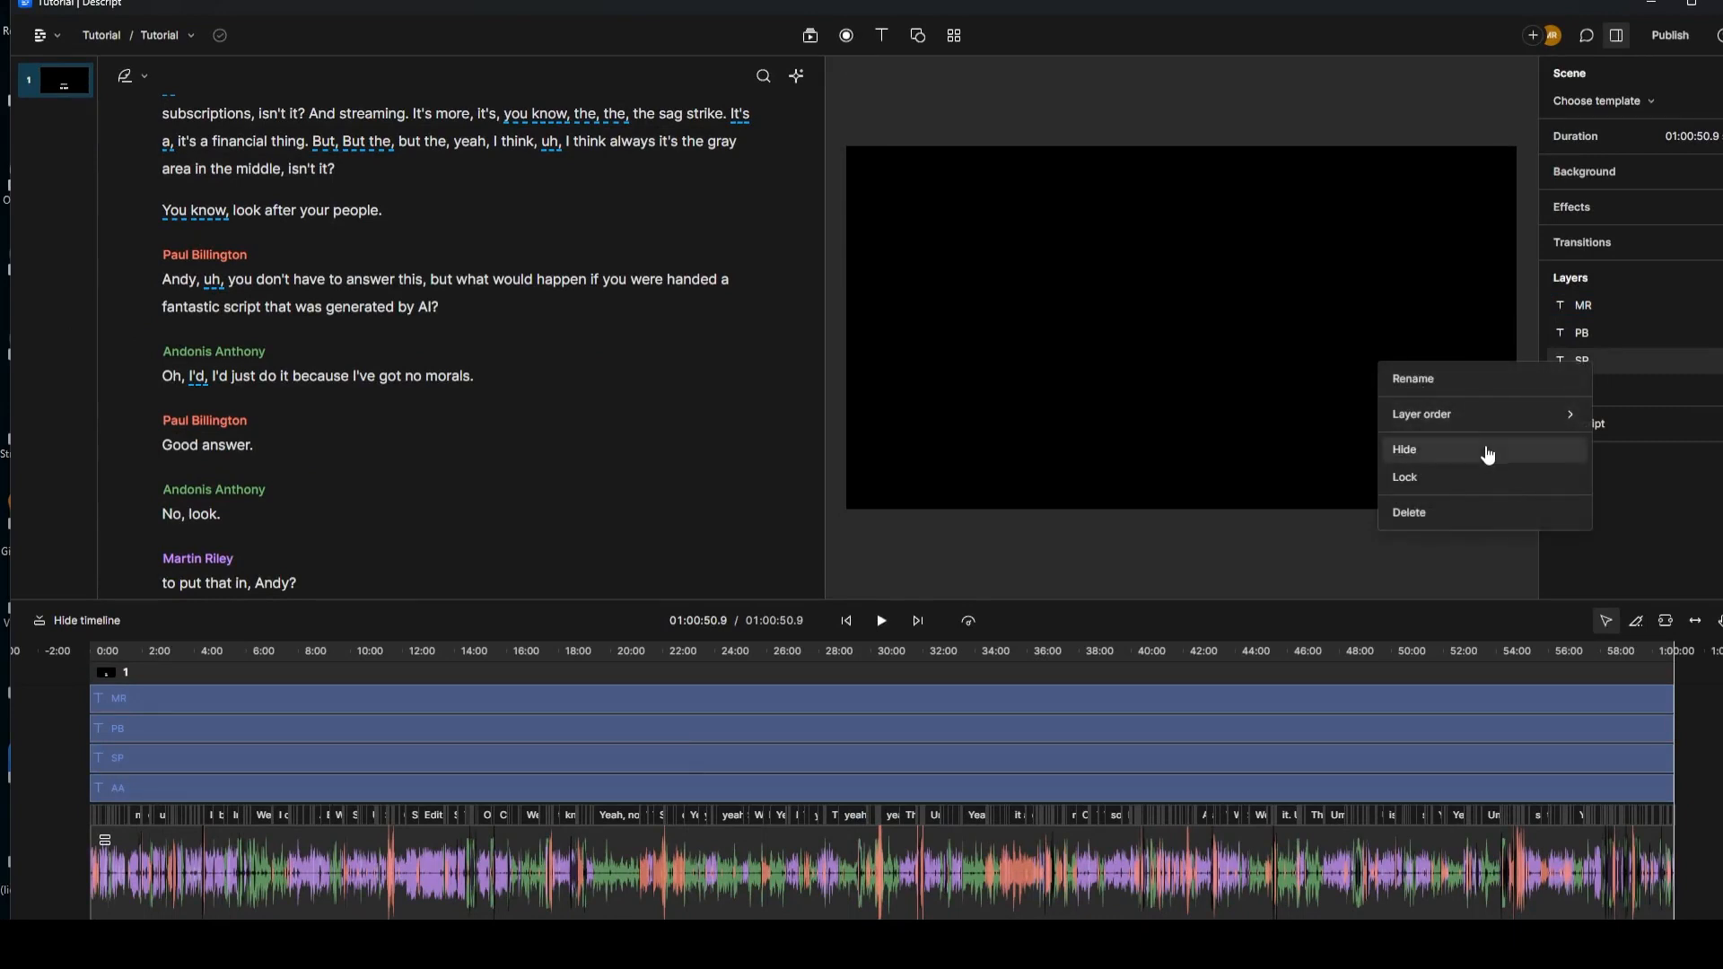
mouse_move(1490, 429)
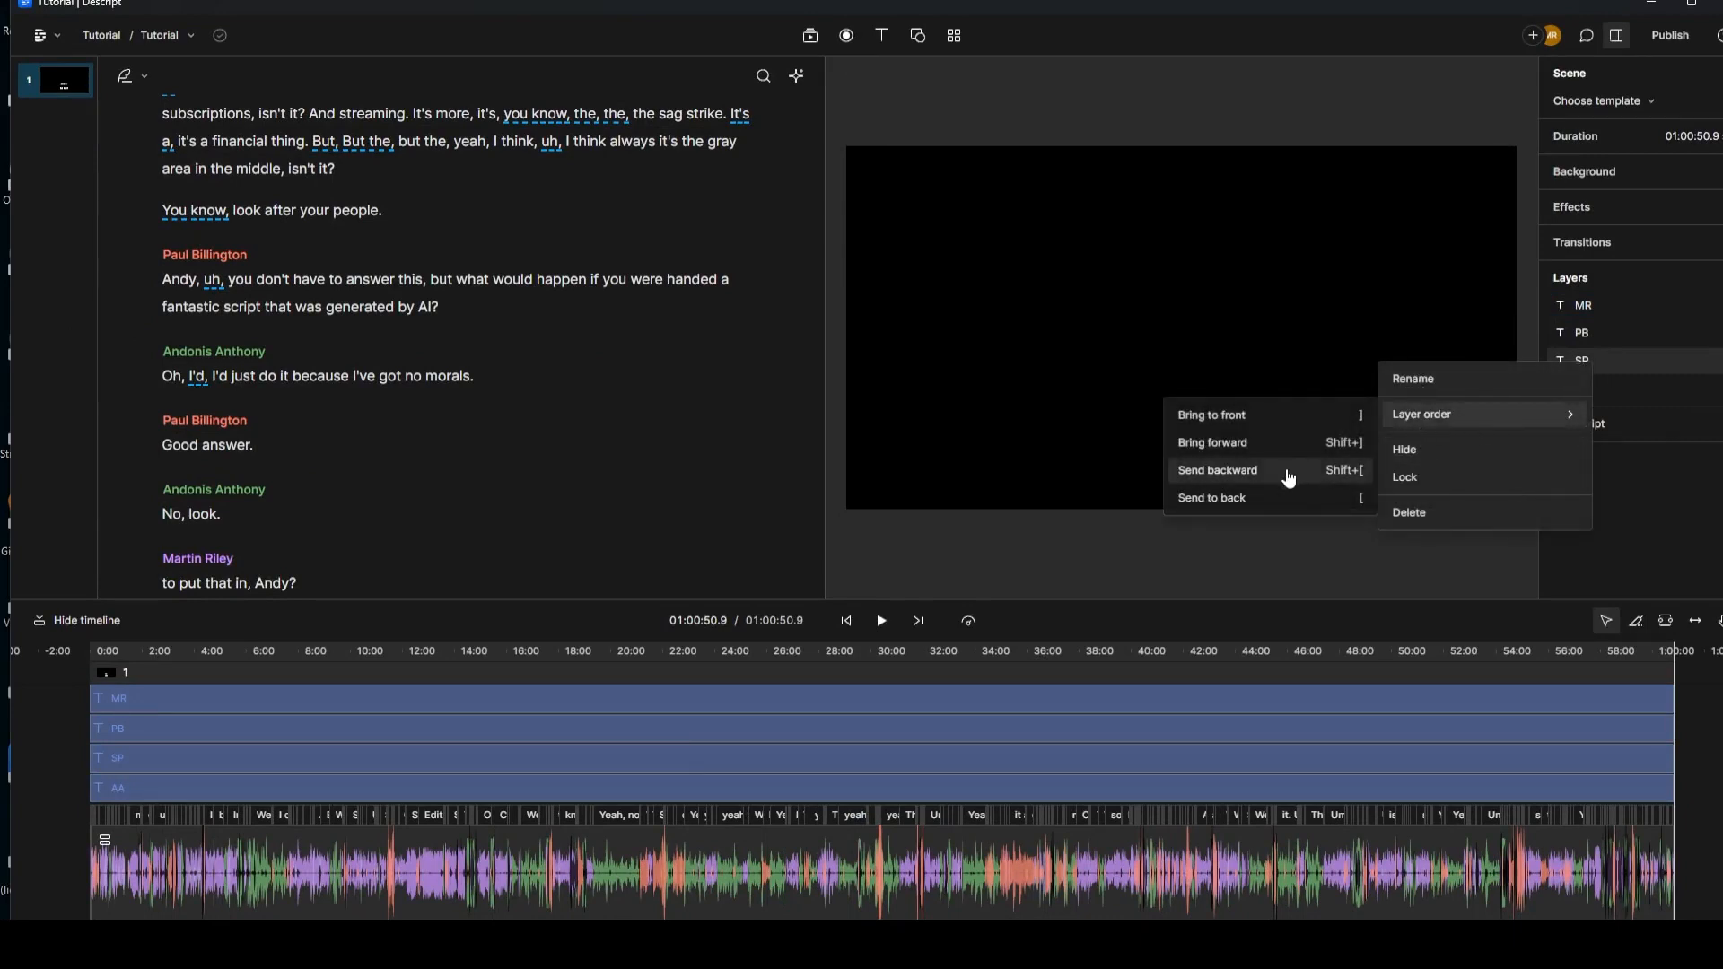
left_click(1277, 500)
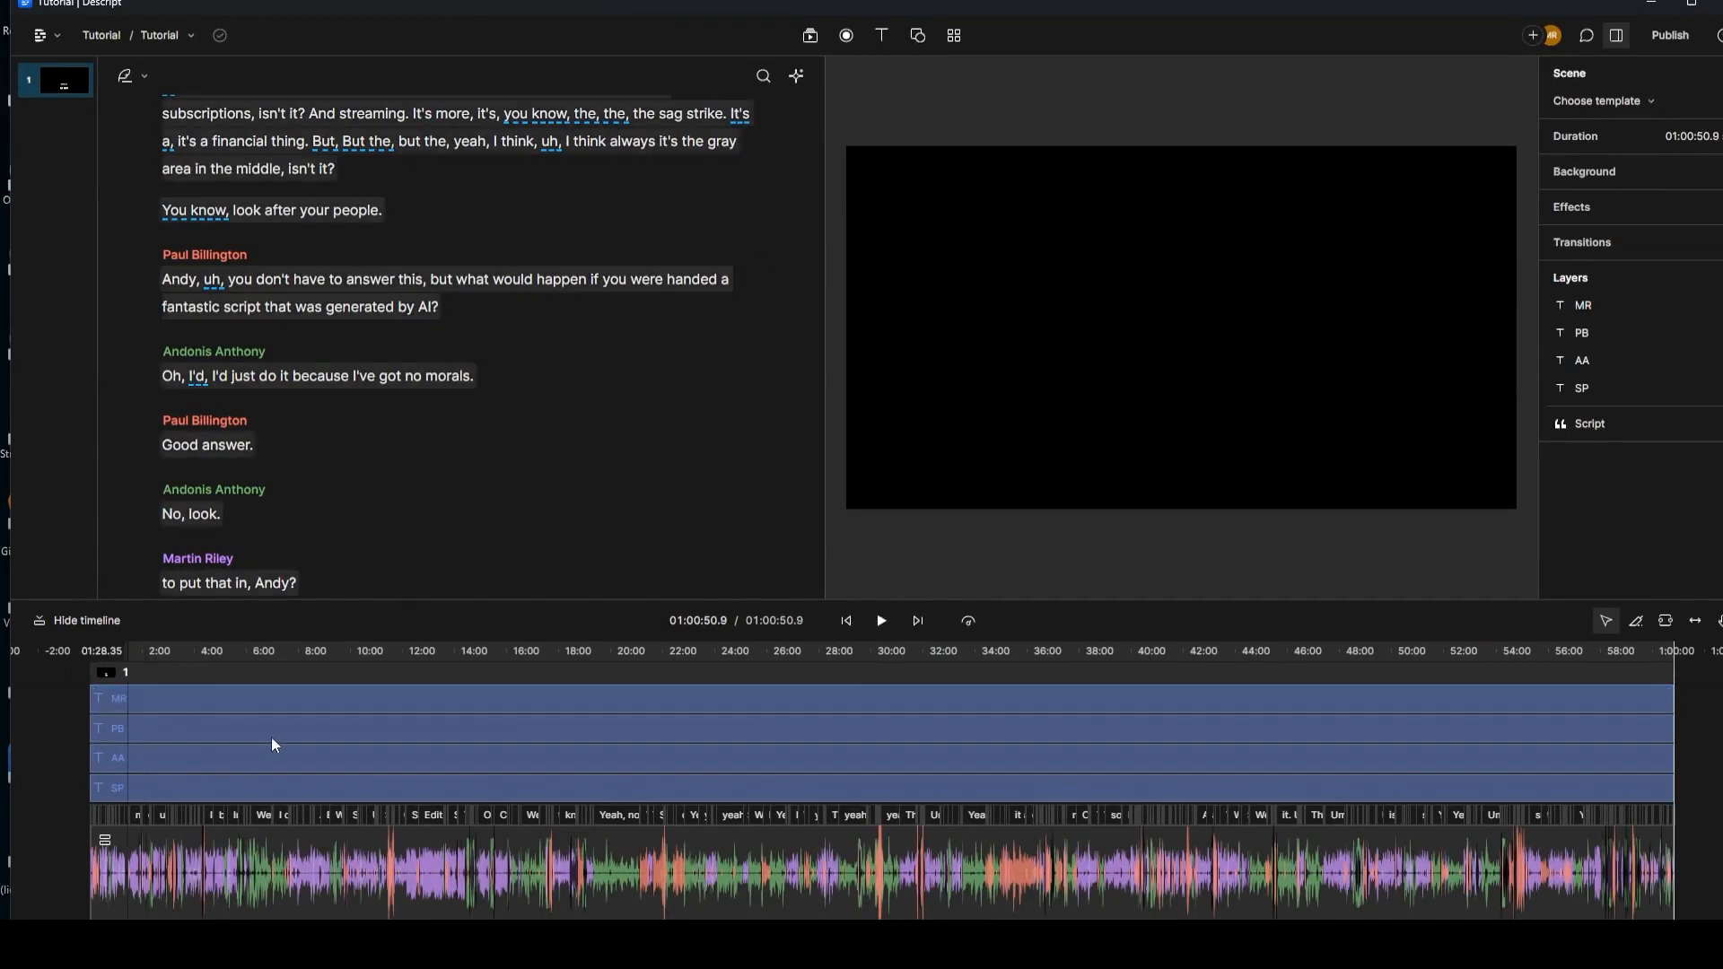
left_click(168, 752)
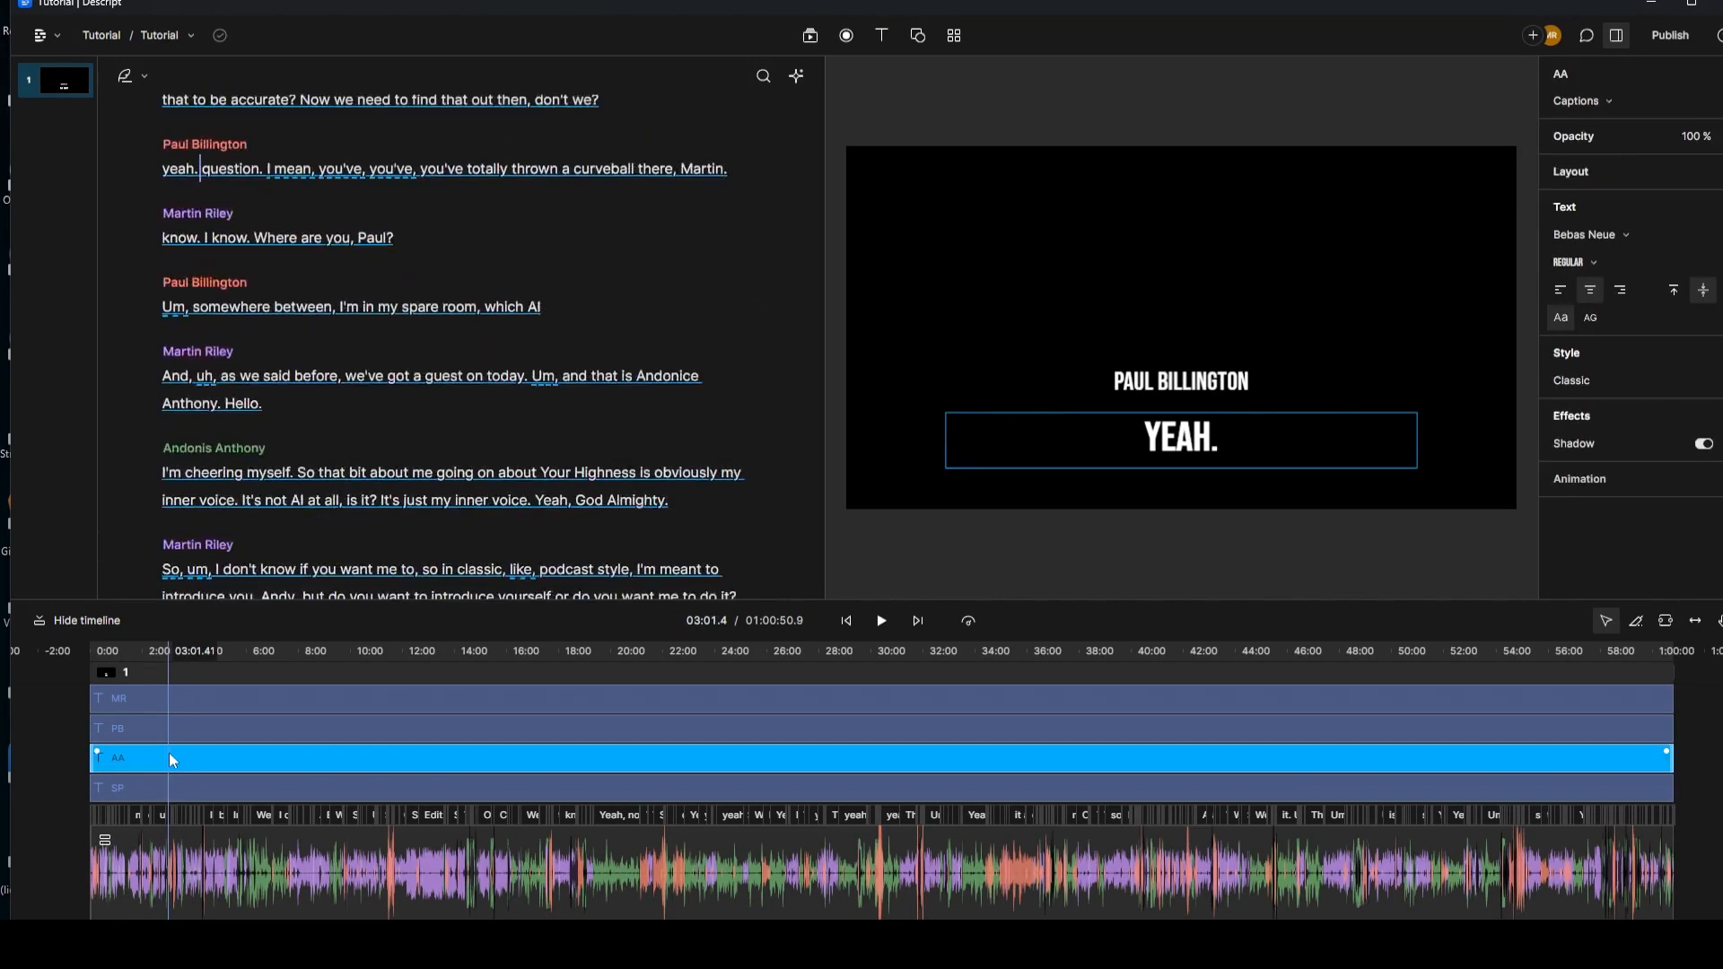
left_click(1153, 449)
left_click(426, 758)
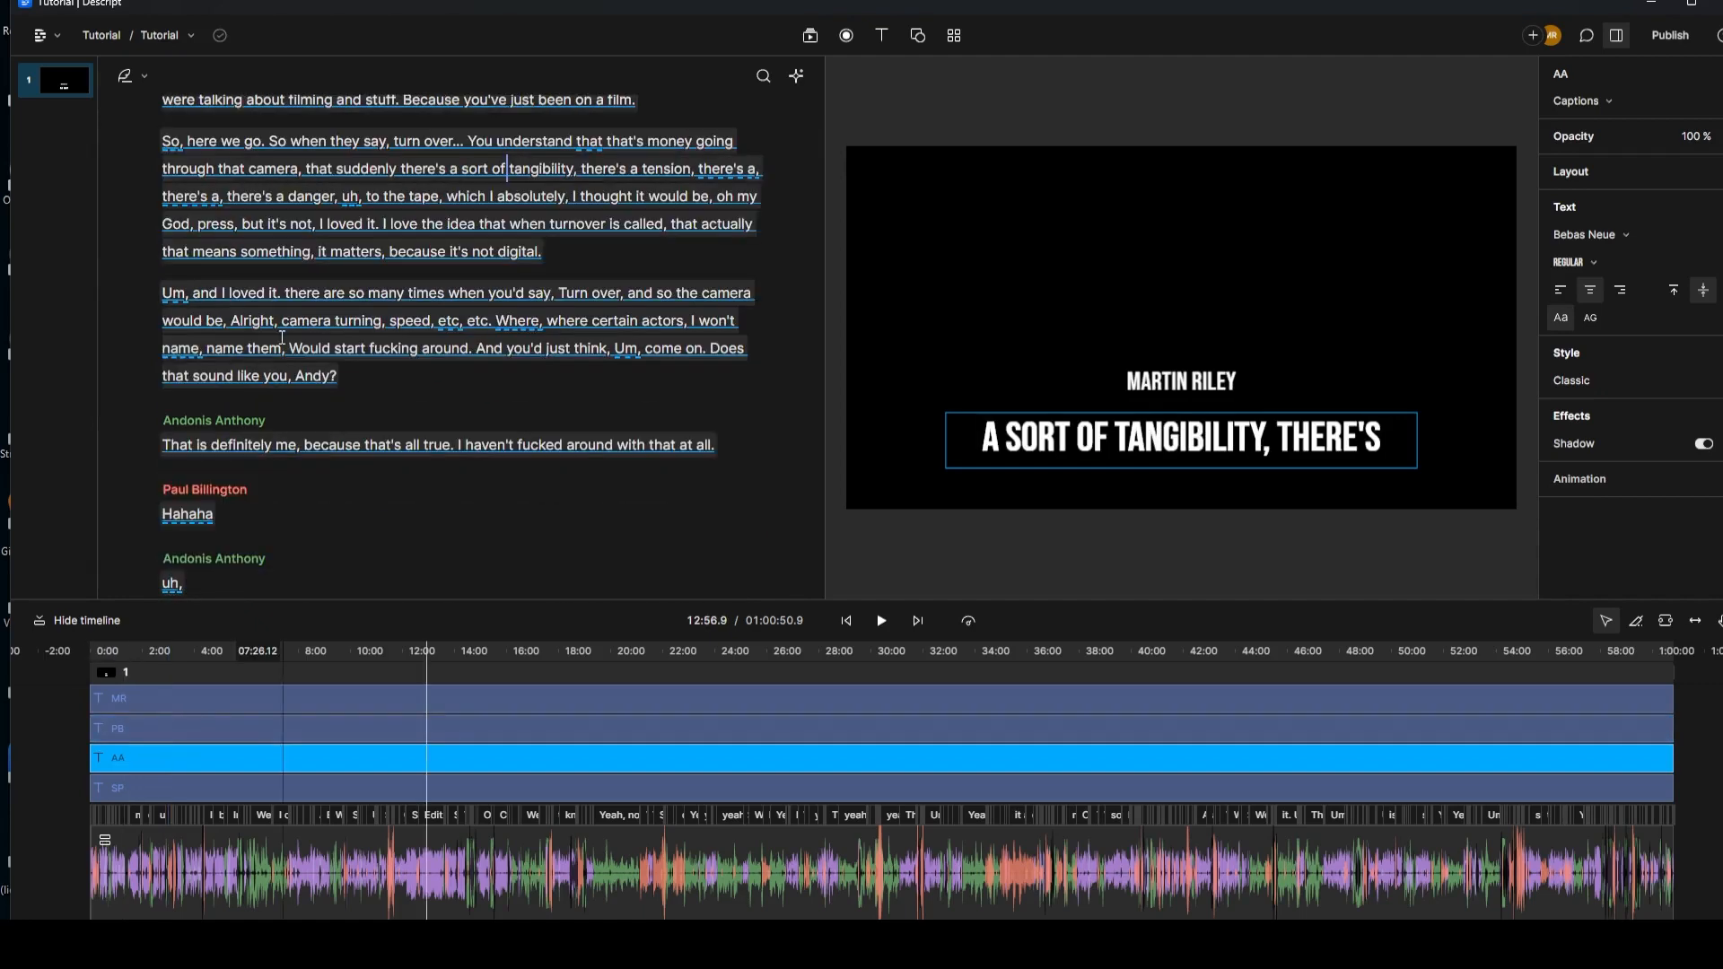
scroll(282, 338, "up", 3)
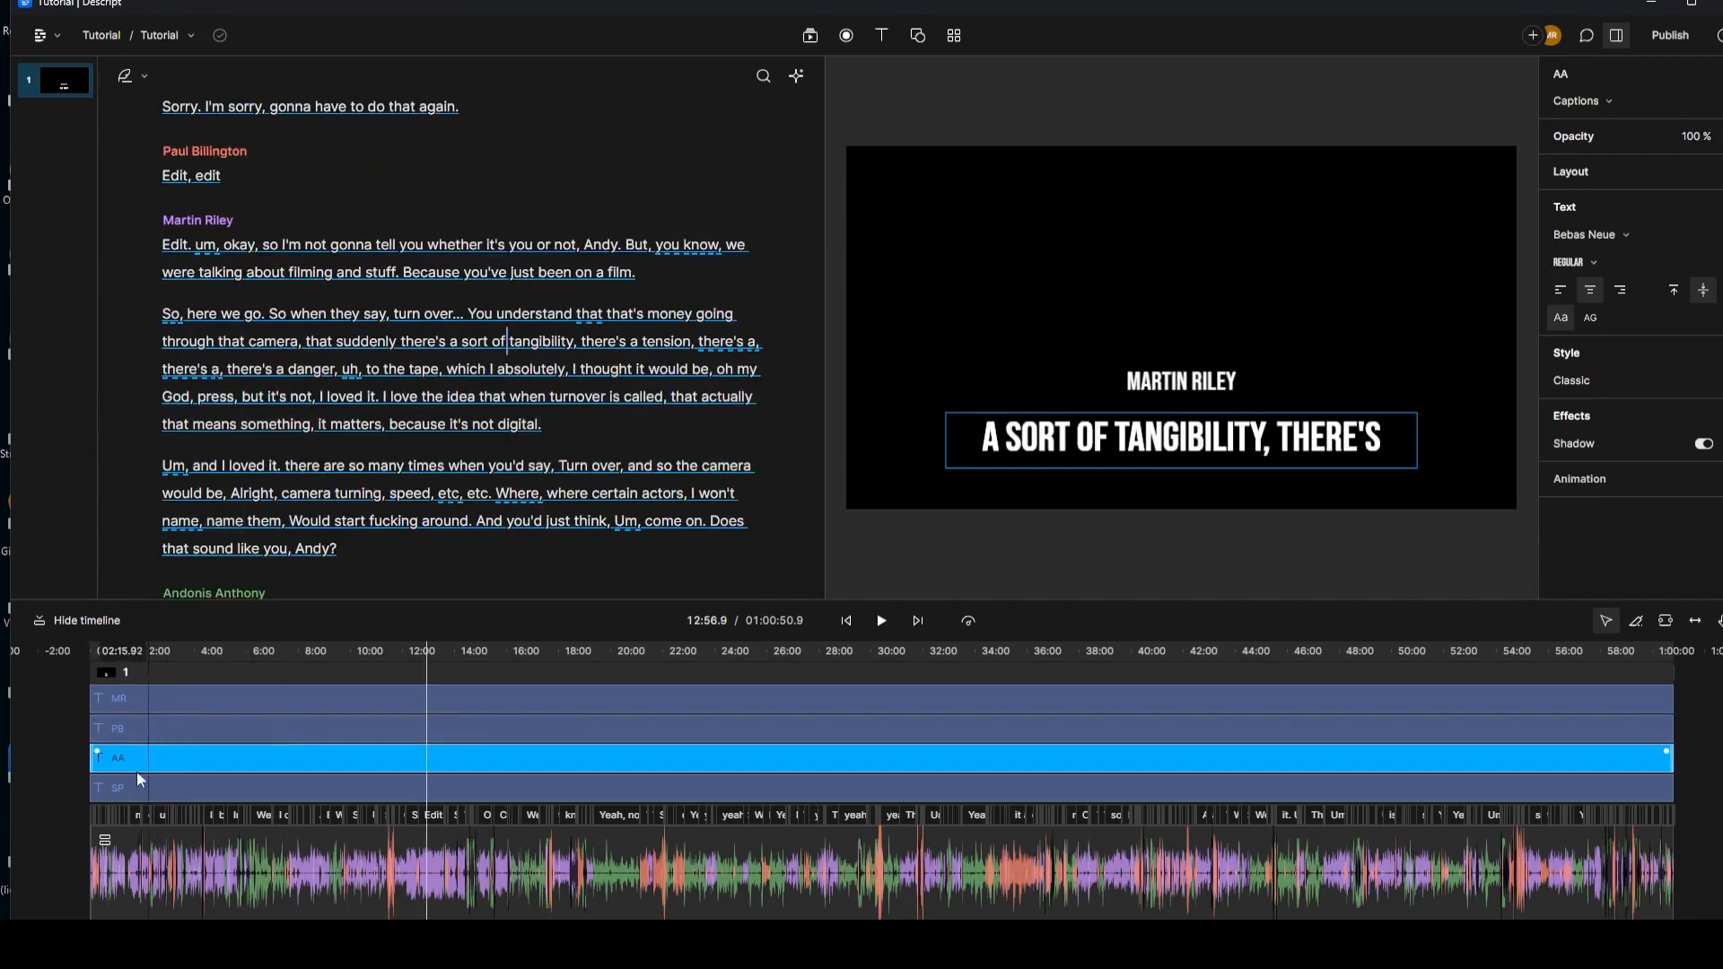
scroll(237, 256, "up", 6)
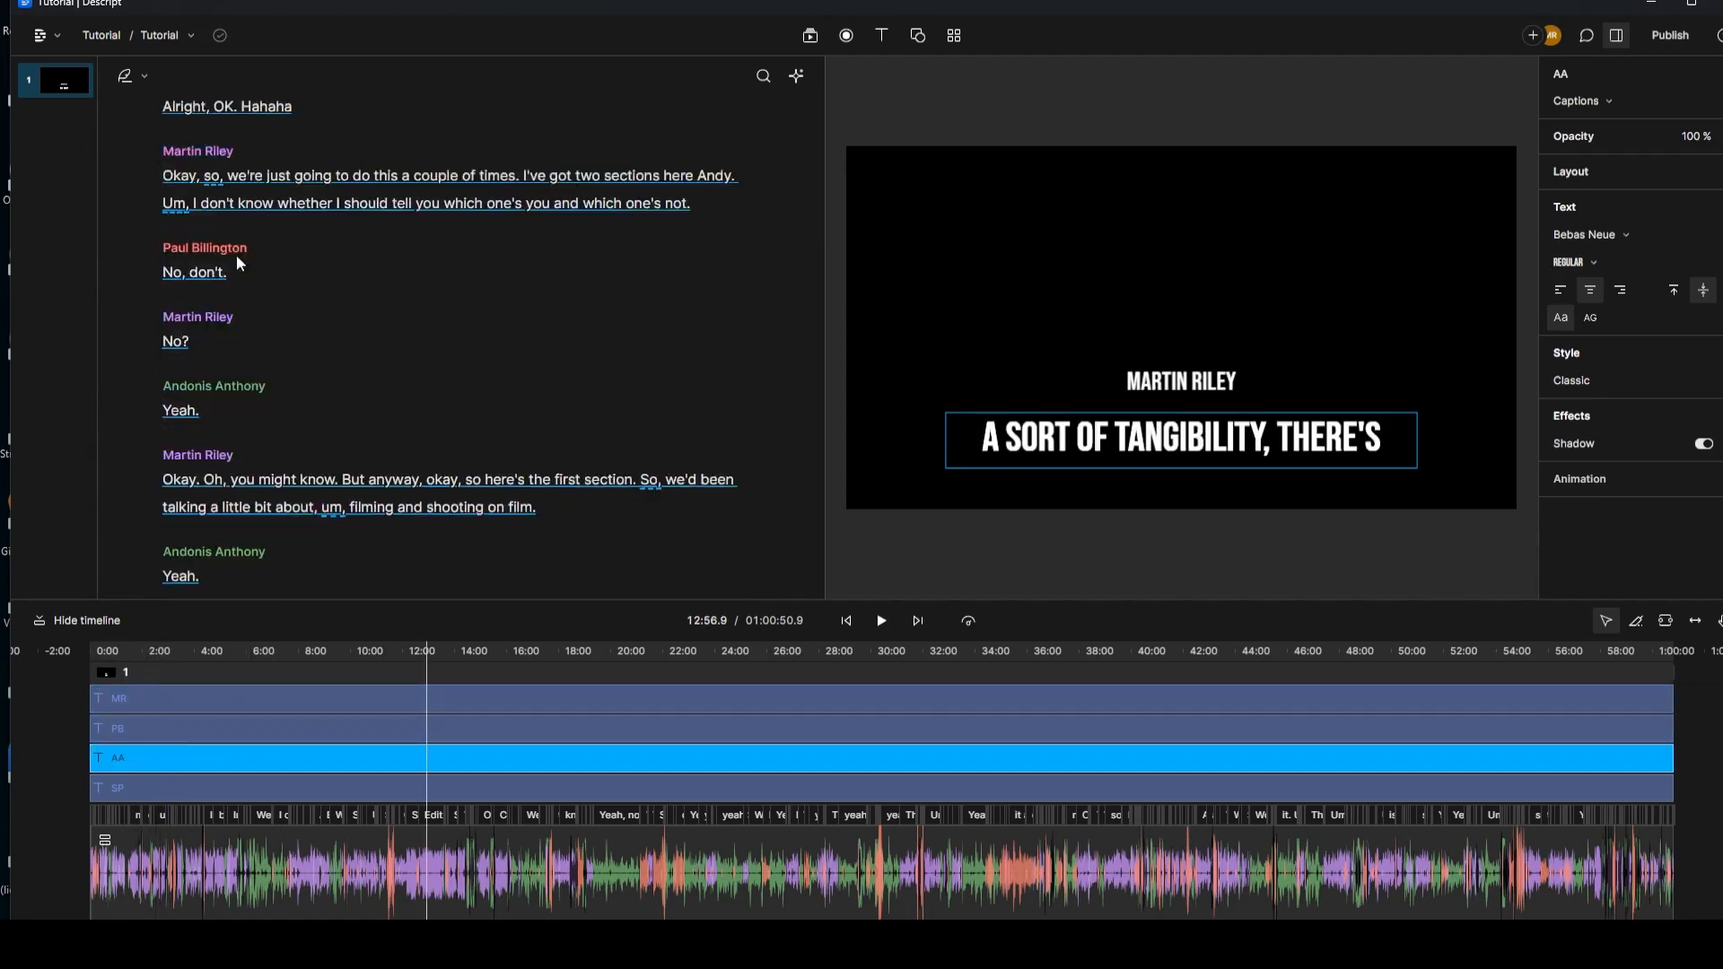
scroll(235, 255, "down", 2)
scroll(230, 282, "up", 1)
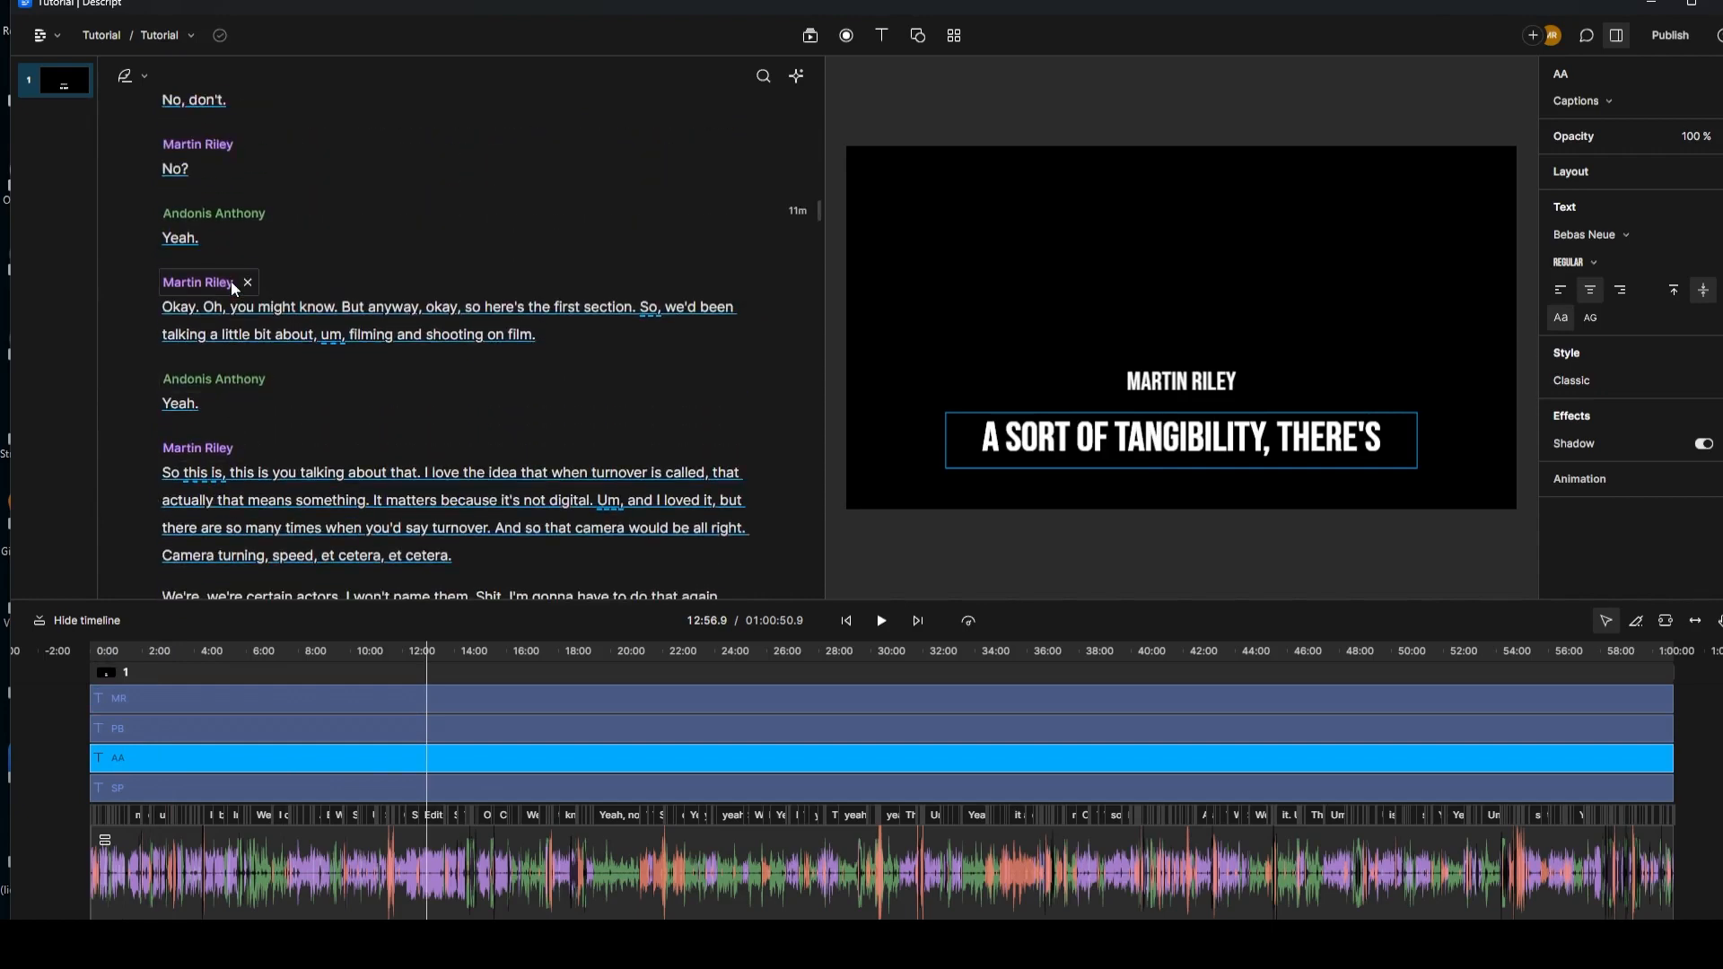
scroll(230, 282, "down", 4)
scroll(233, 283, "down", 4)
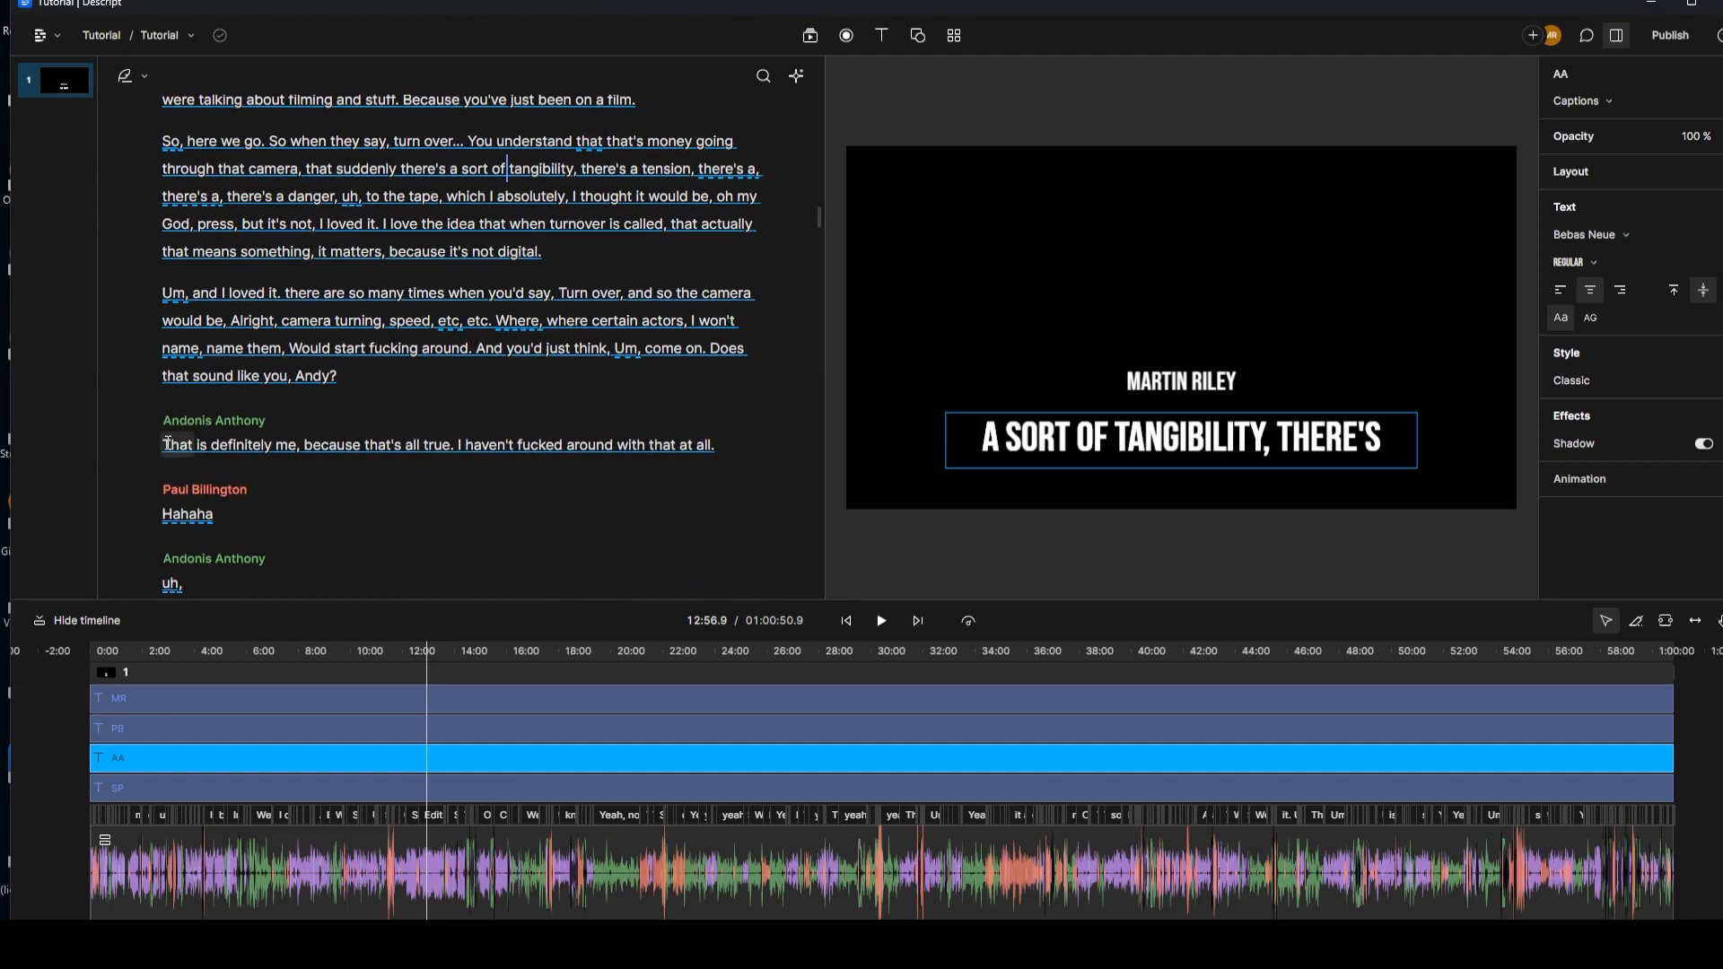
left_click(164, 444)
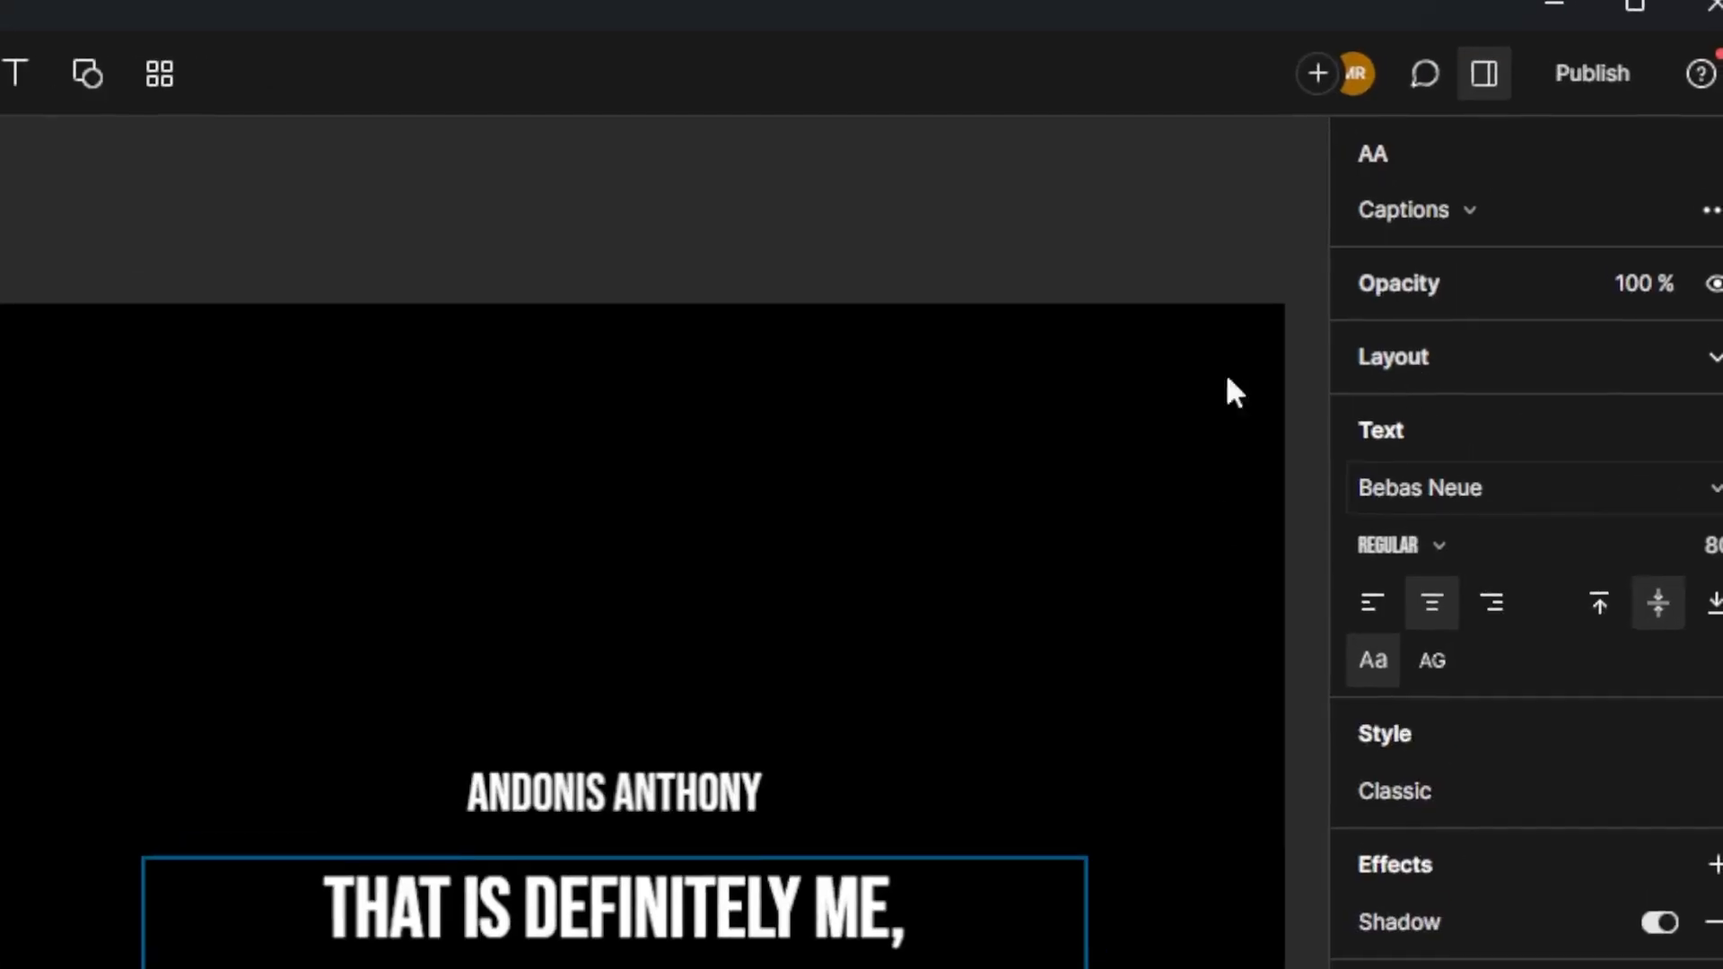
Step: Switch the AA captions from Classic to the Karaoke style
left_click(1572, 380)
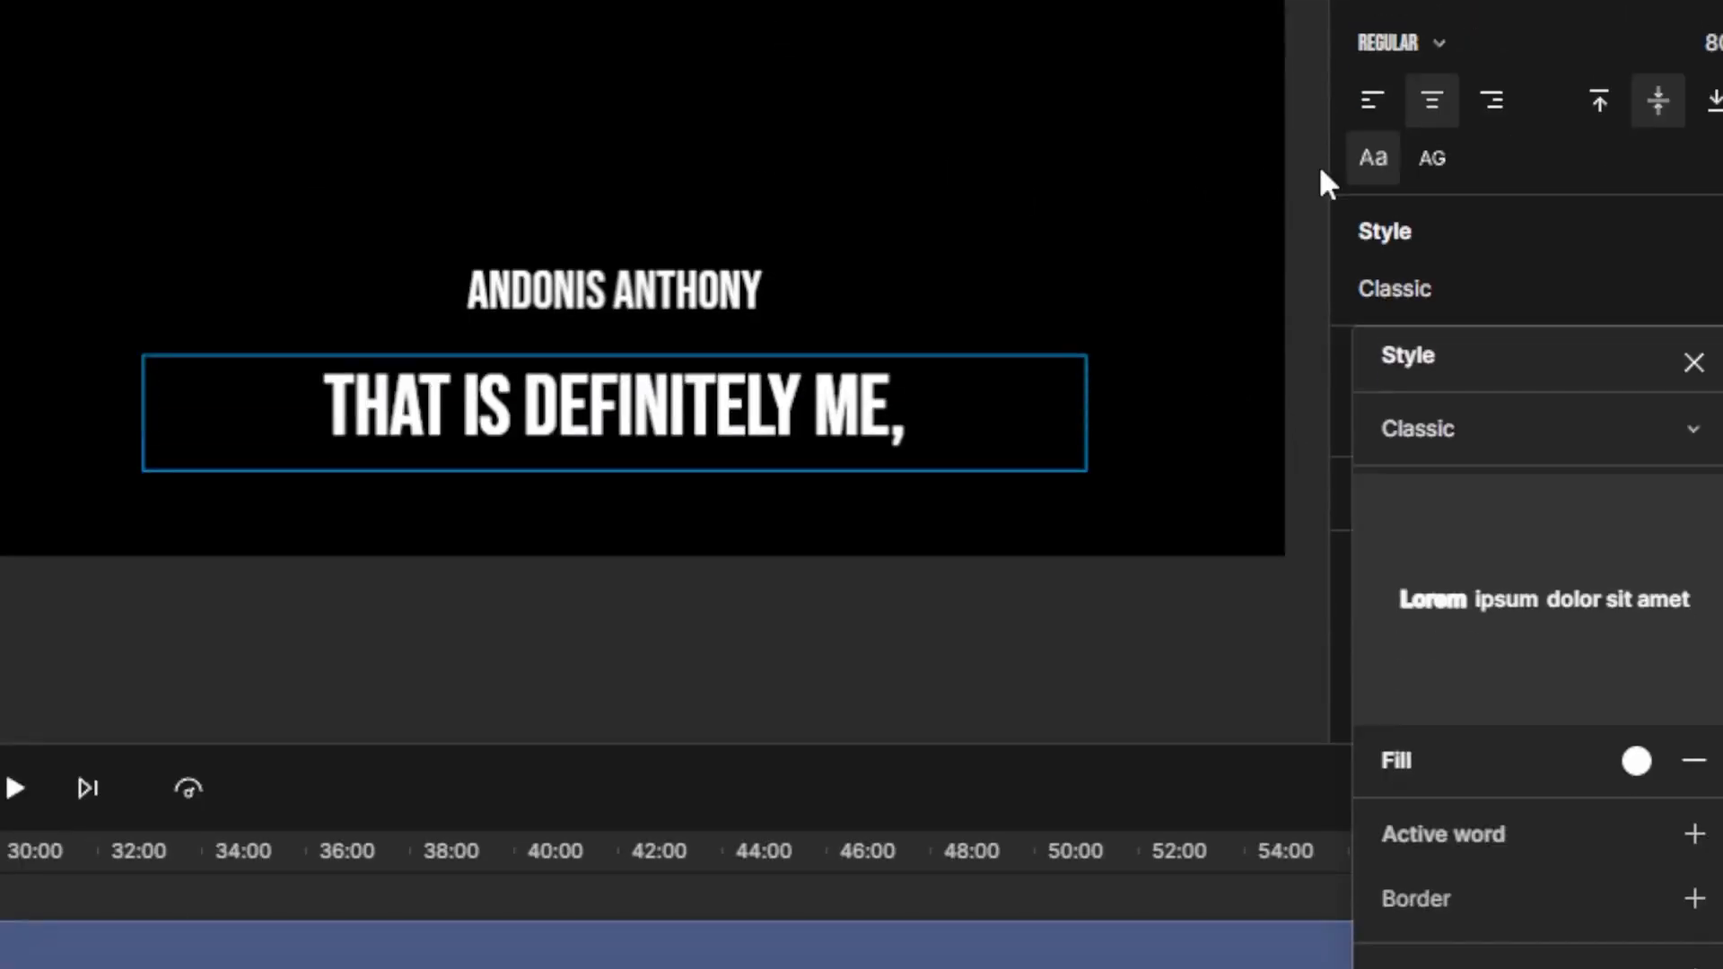
left_click(1485, 425)
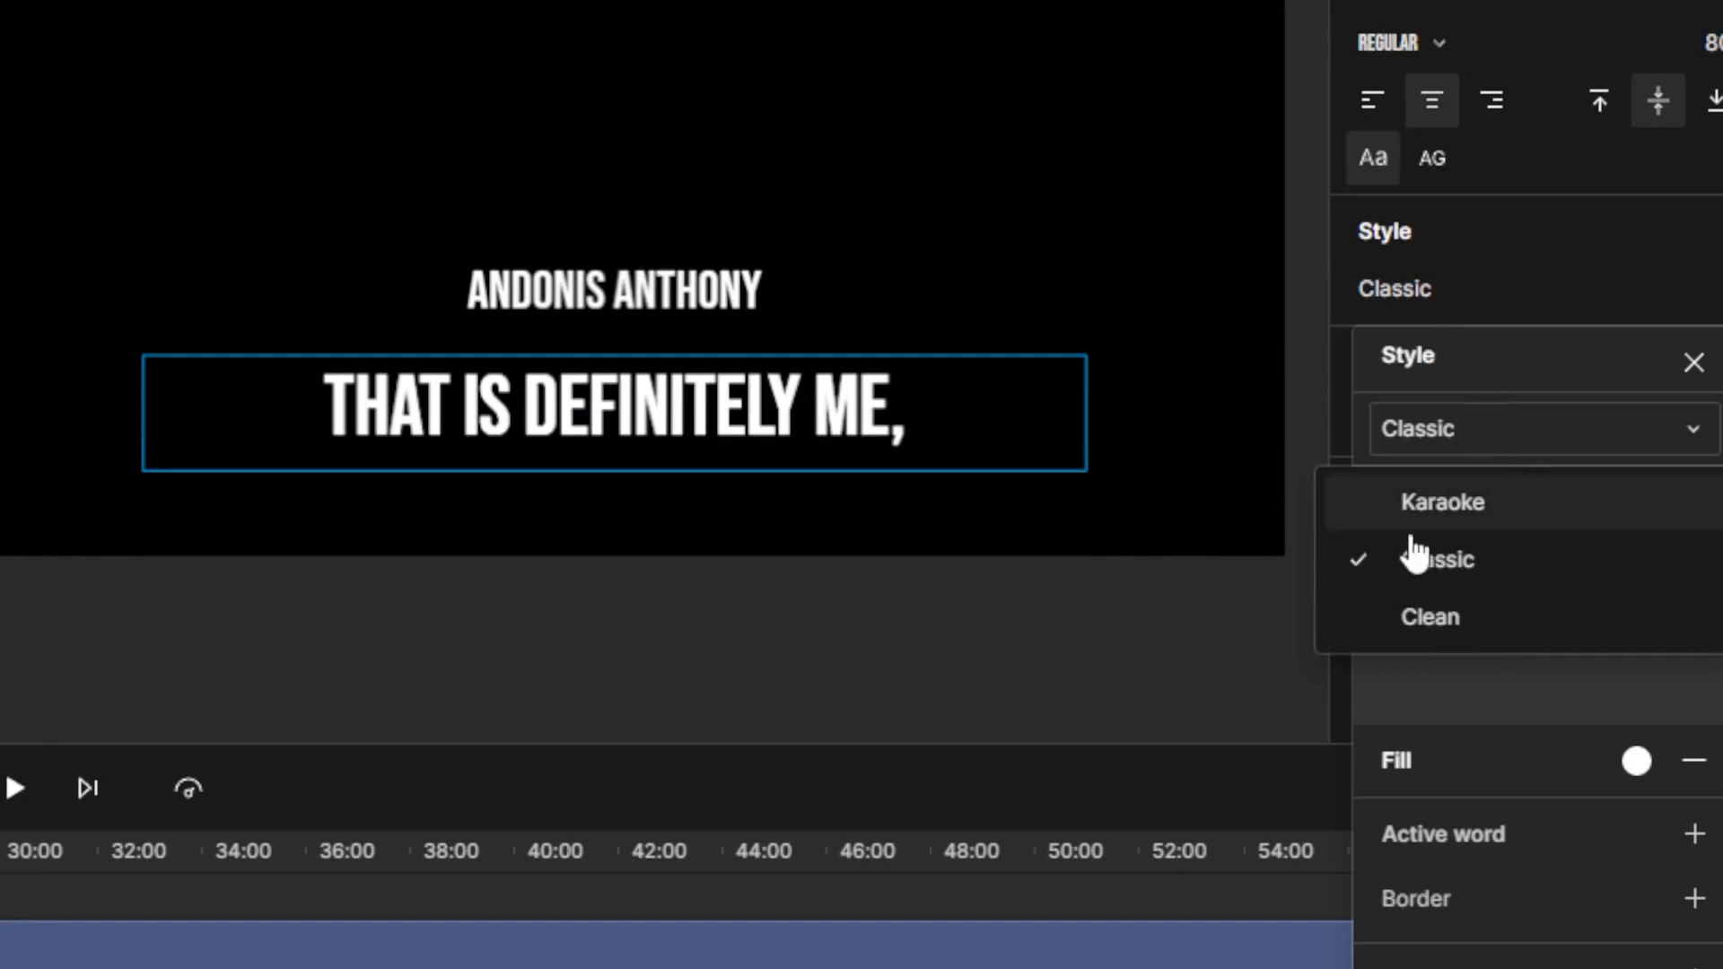
left_click(1461, 512)
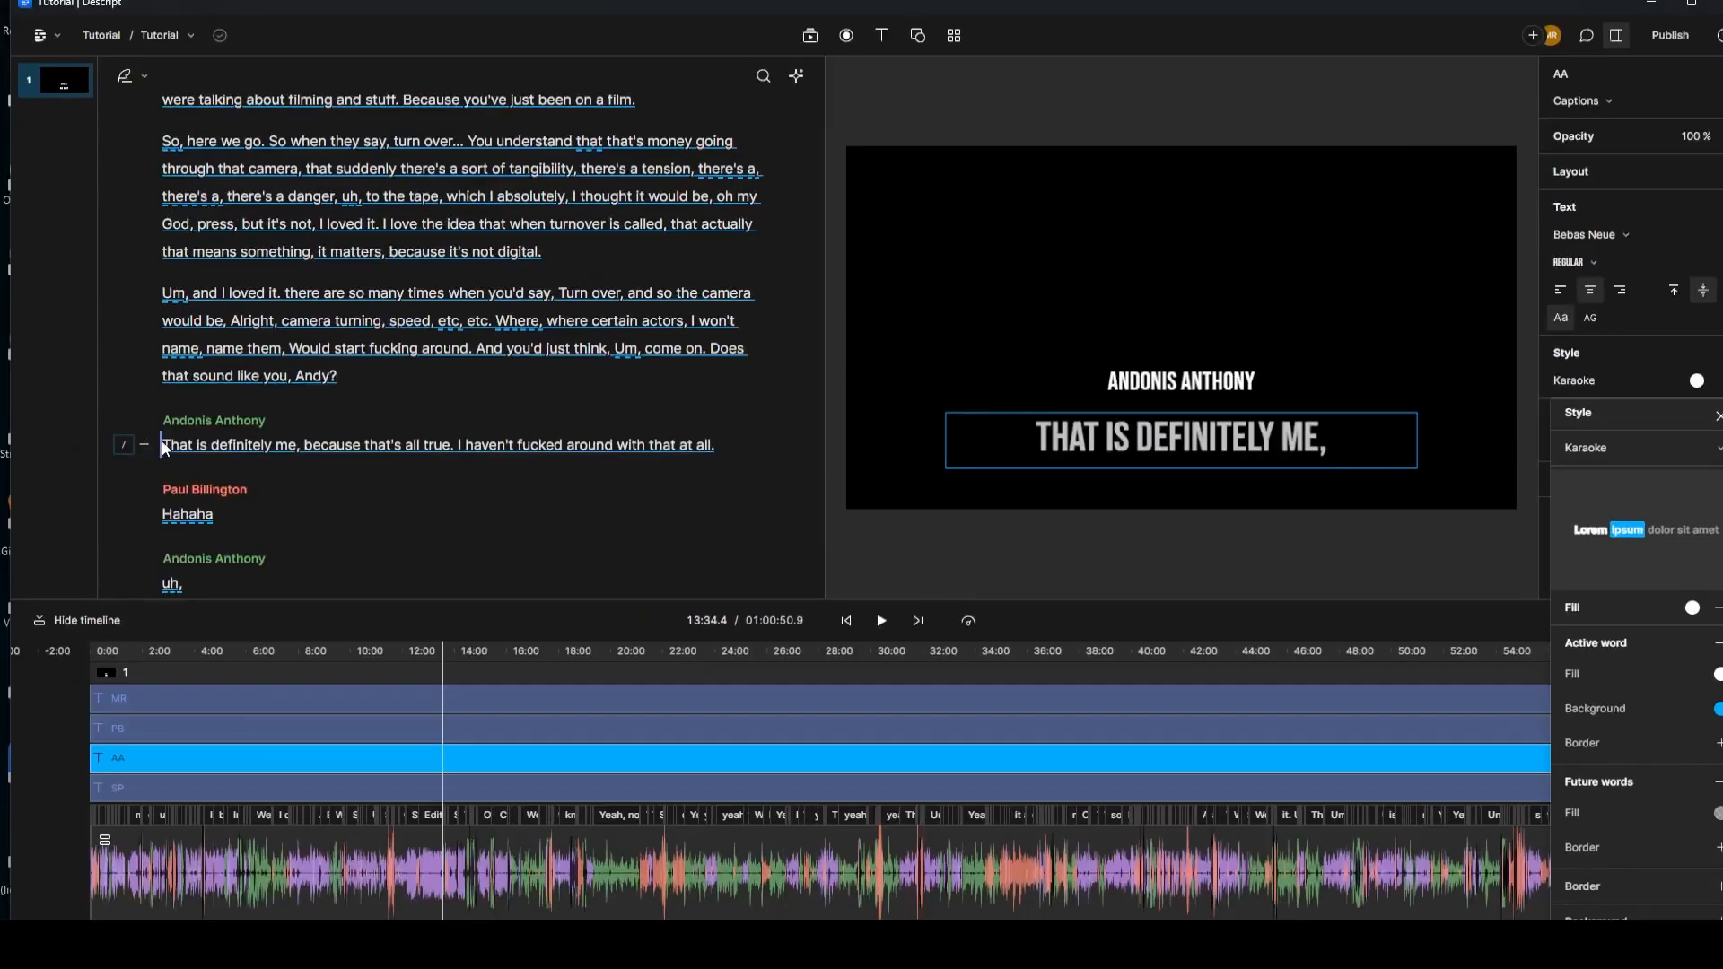
left_click(165, 446)
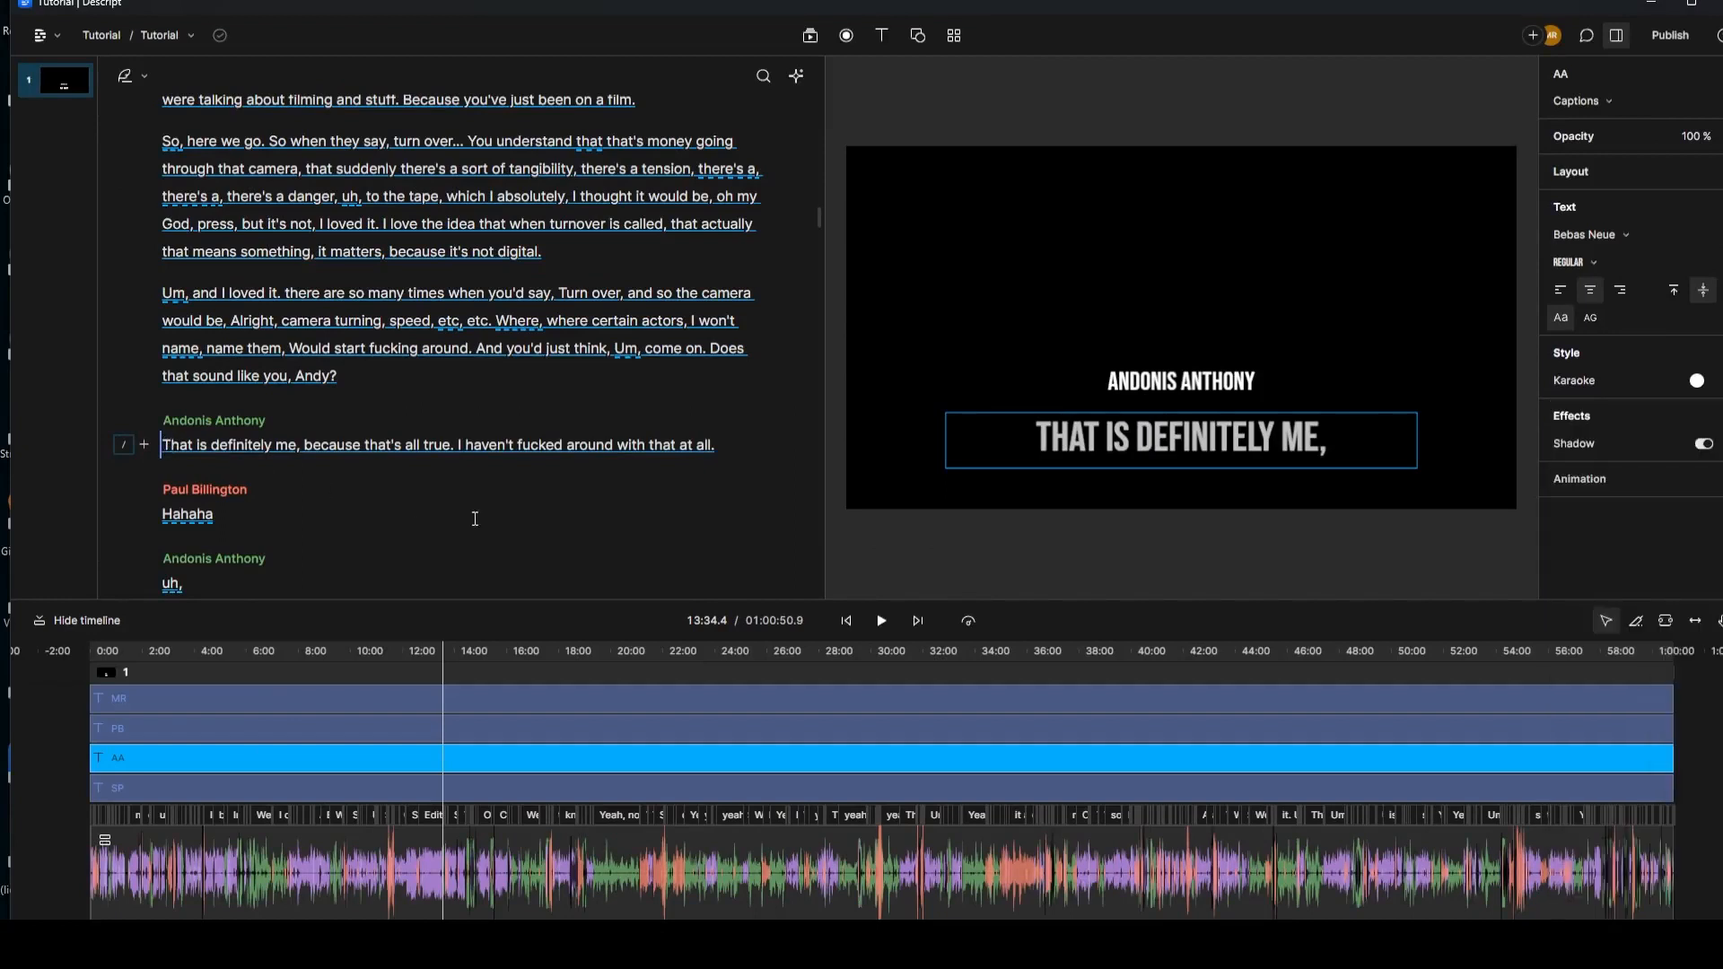
left_click(885, 622)
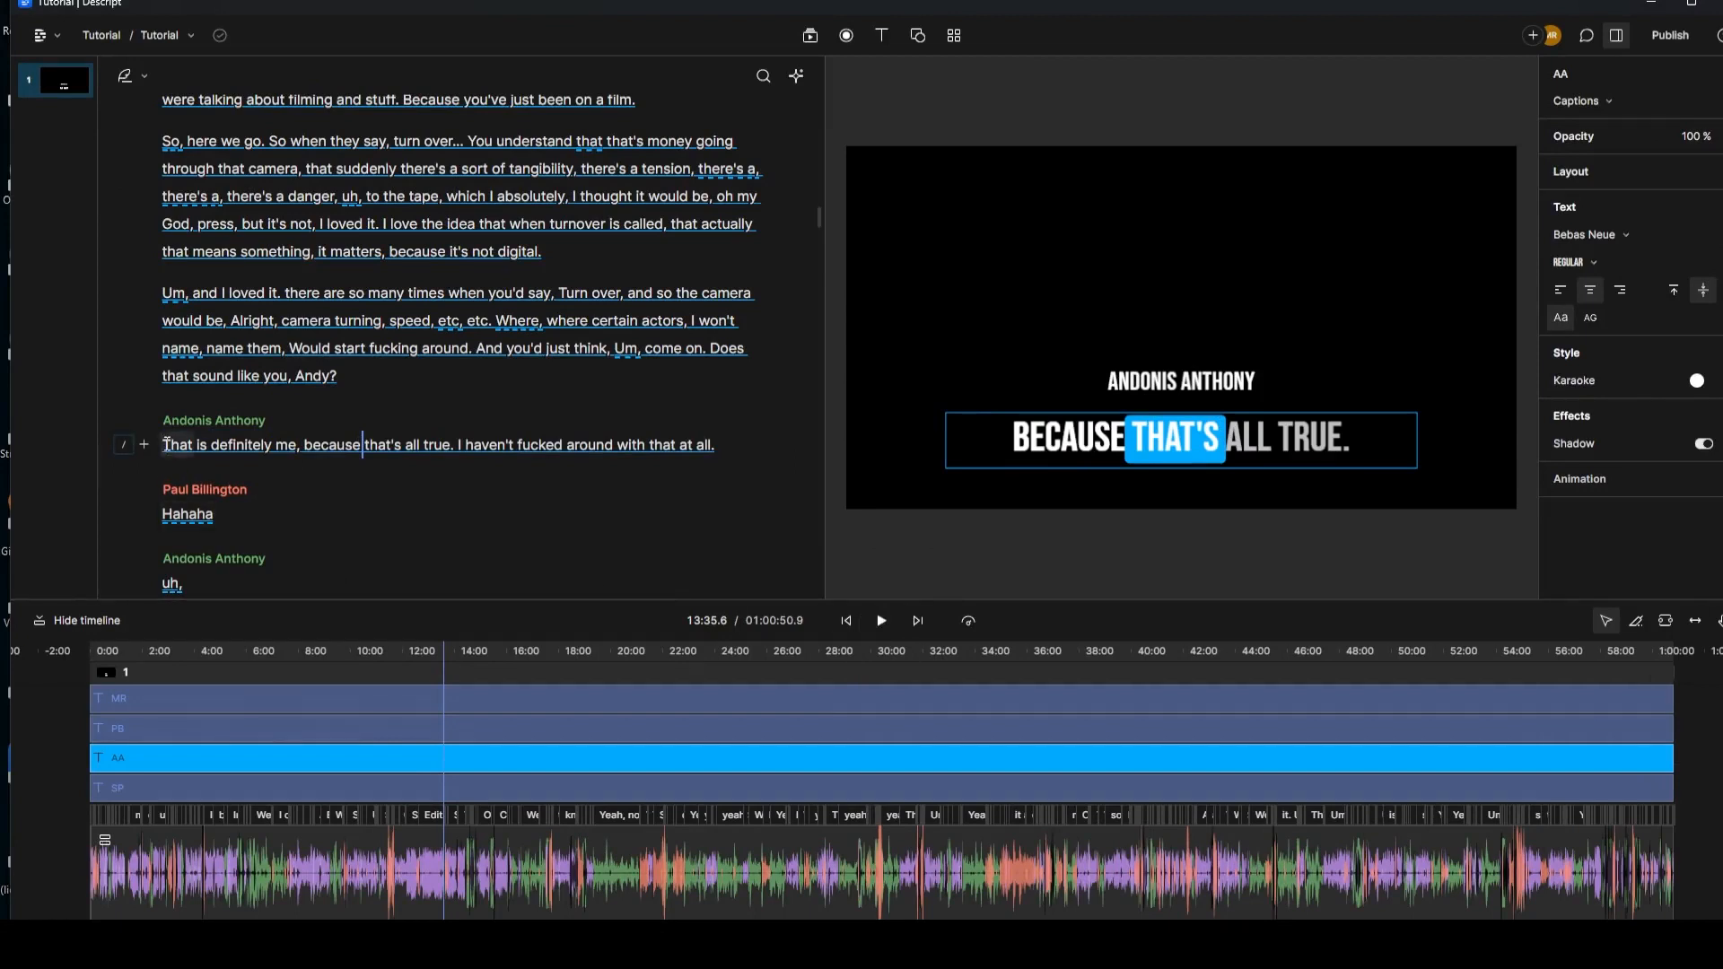
left_click(312, 445)
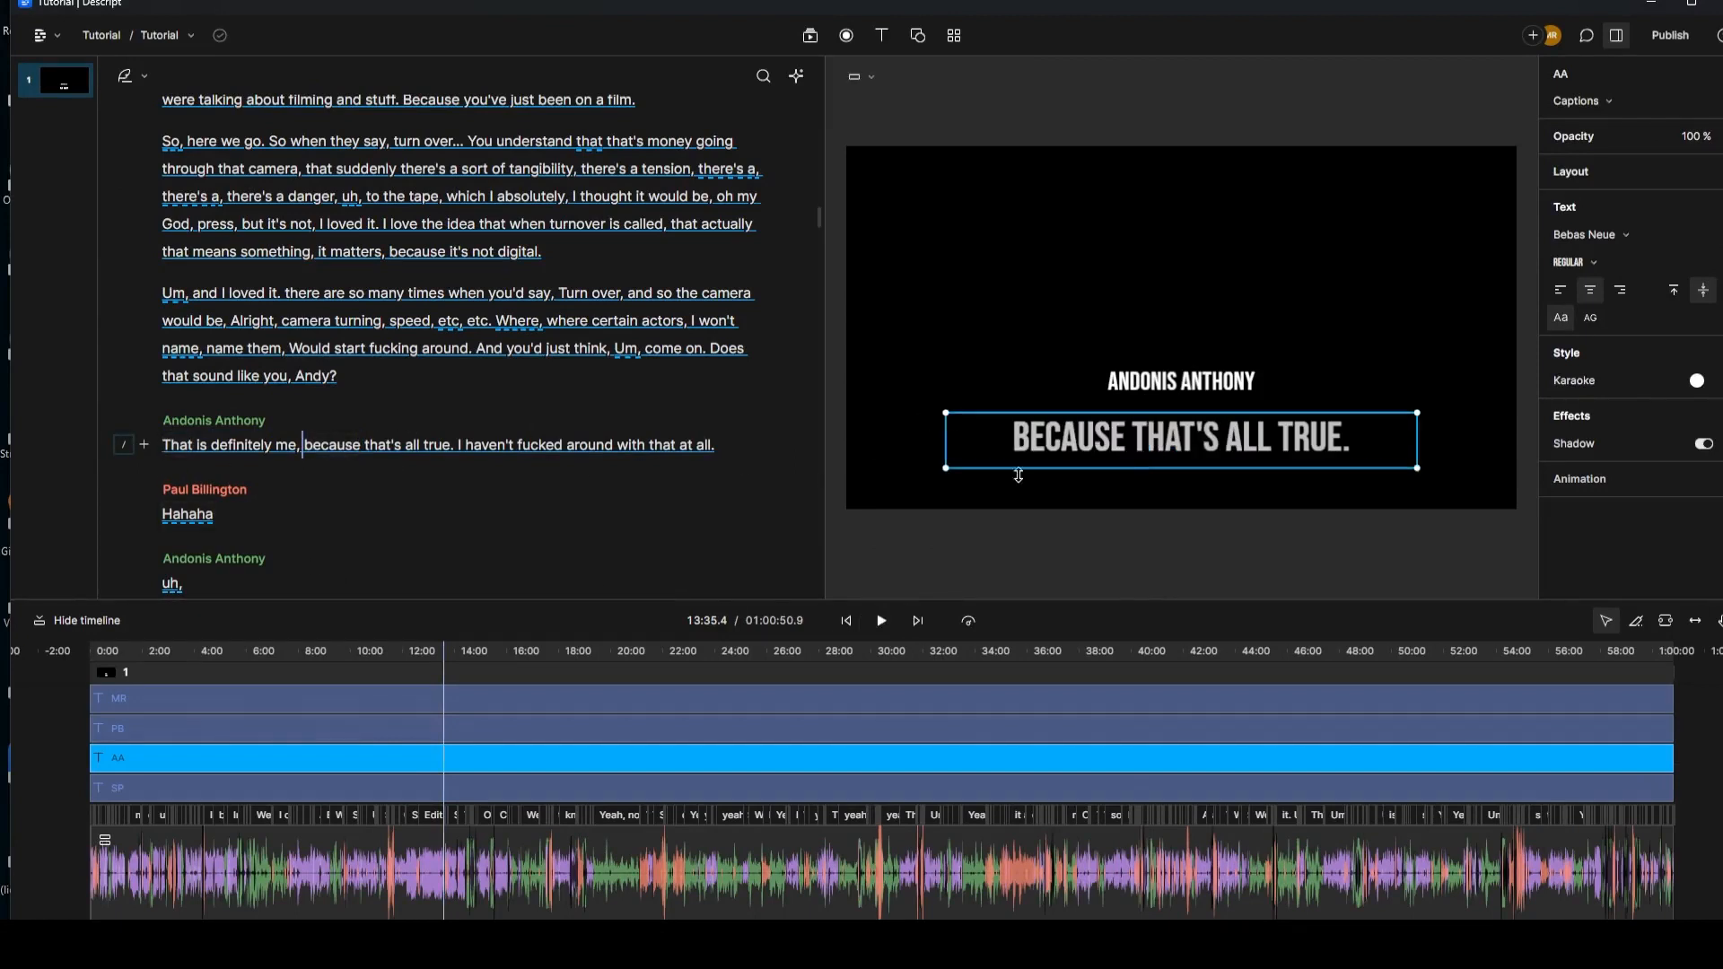
left_click(881, 622)
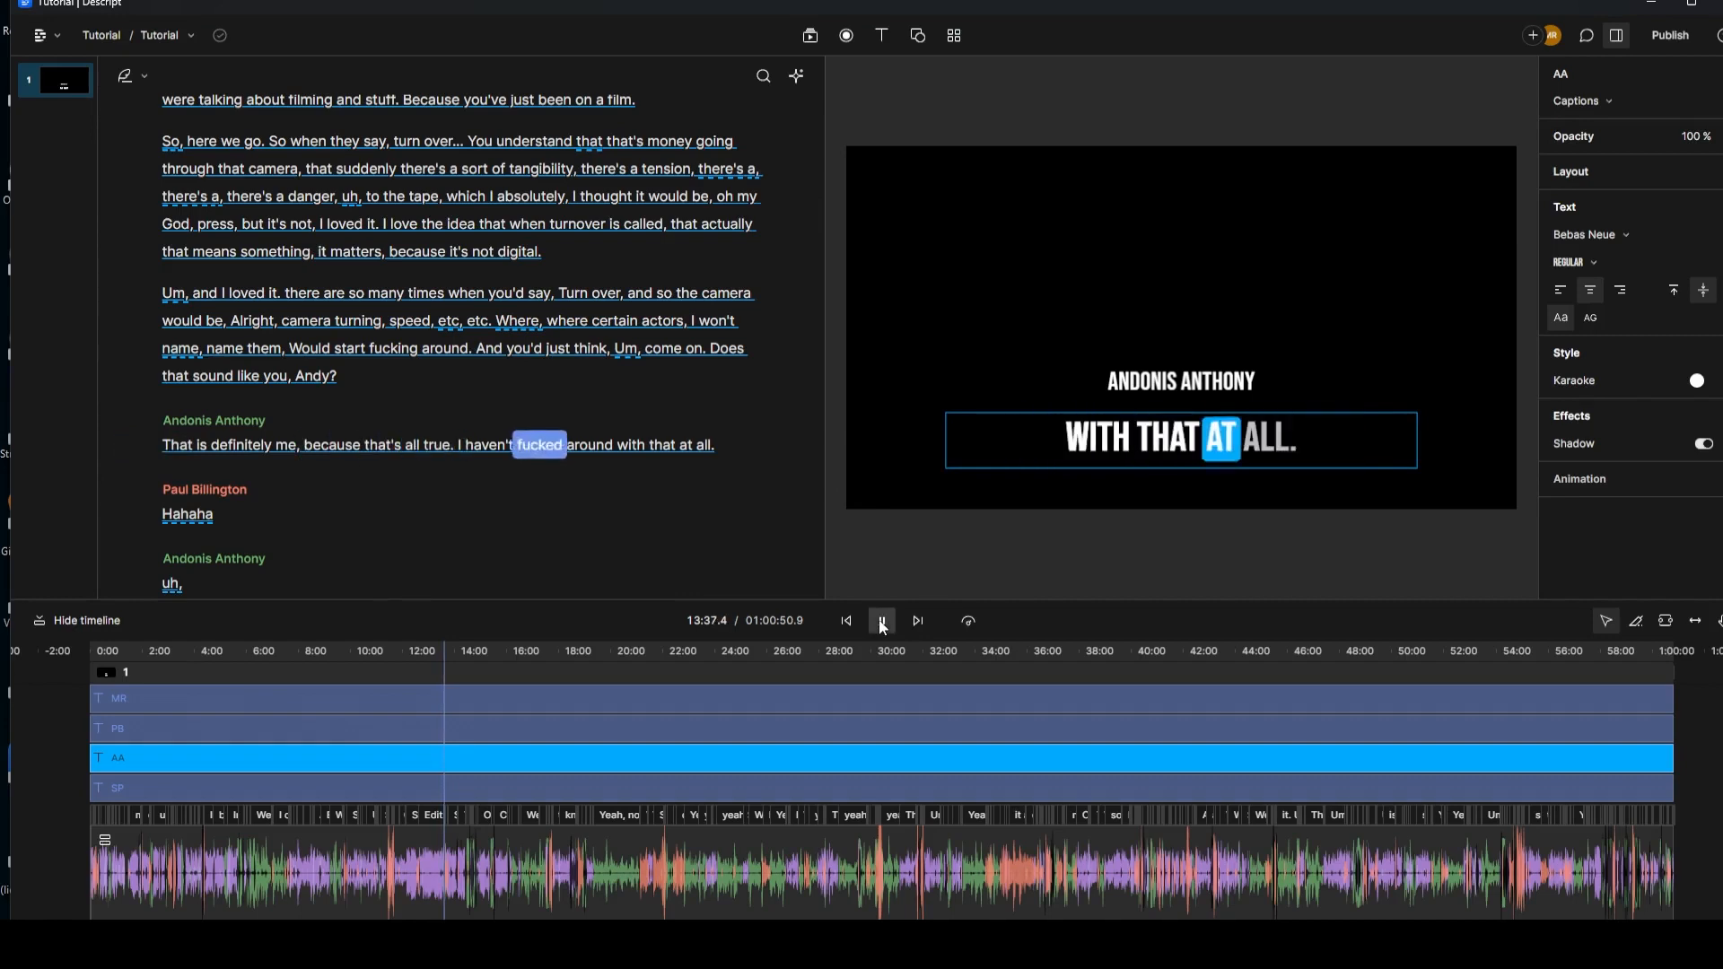
key("space")
left_click(170, 447)
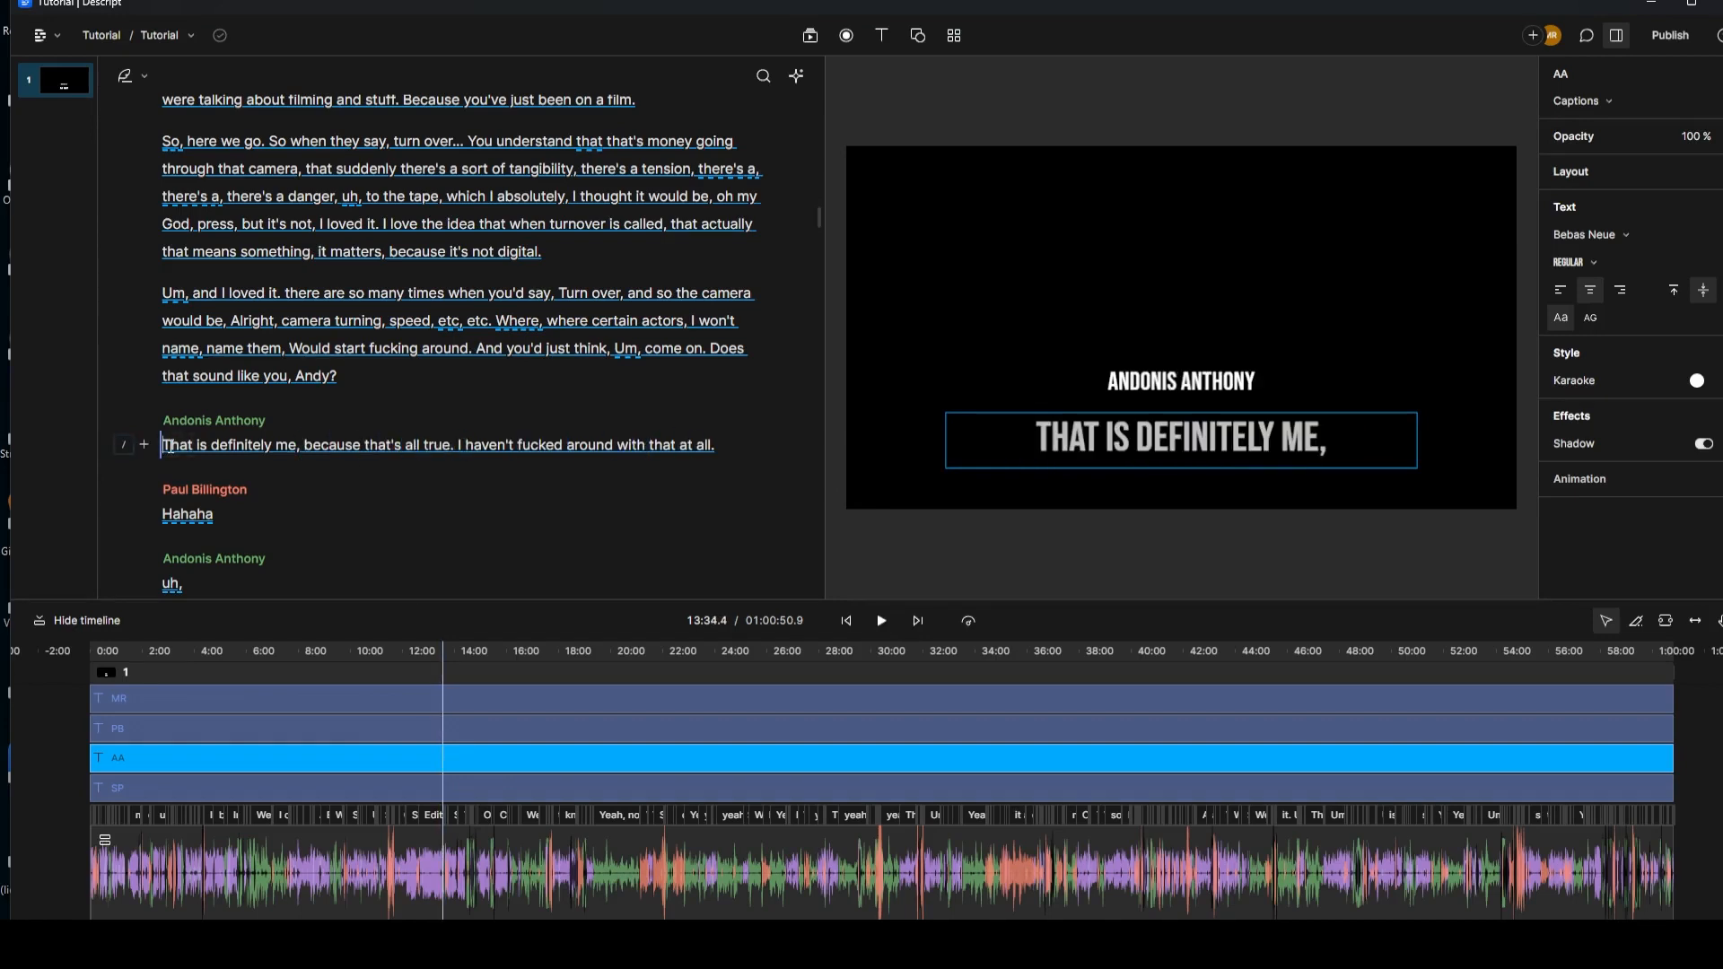
left_click(307, 731)
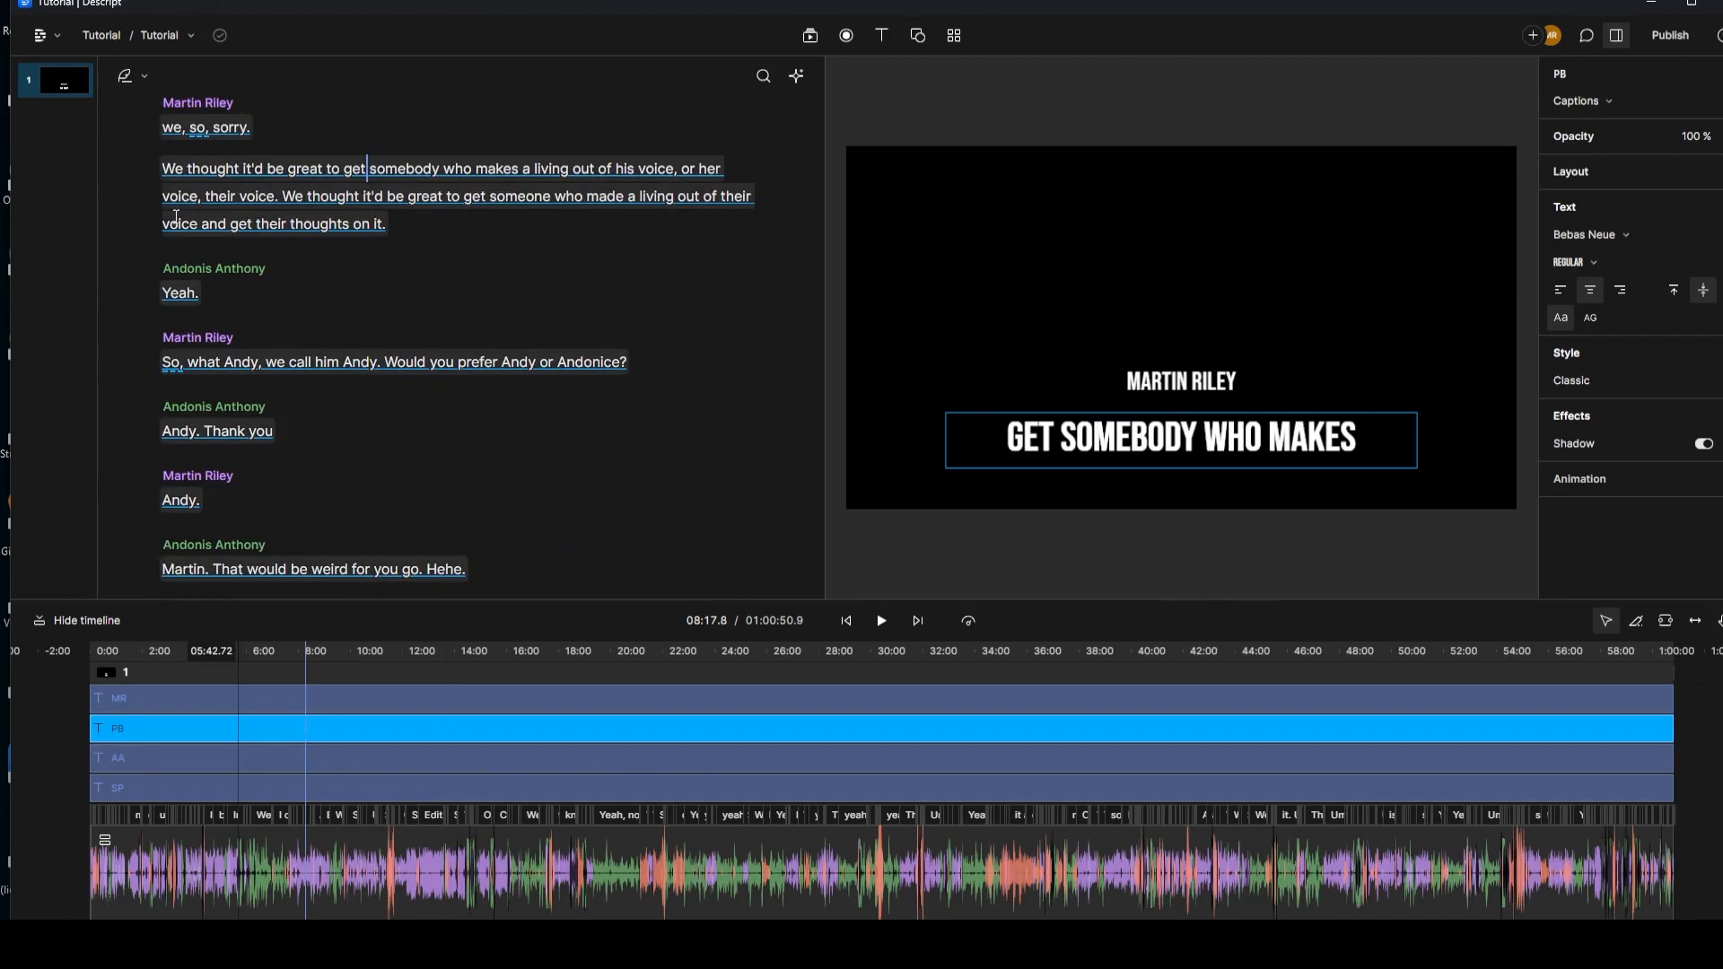
scroll(189, 224, "up", 5)
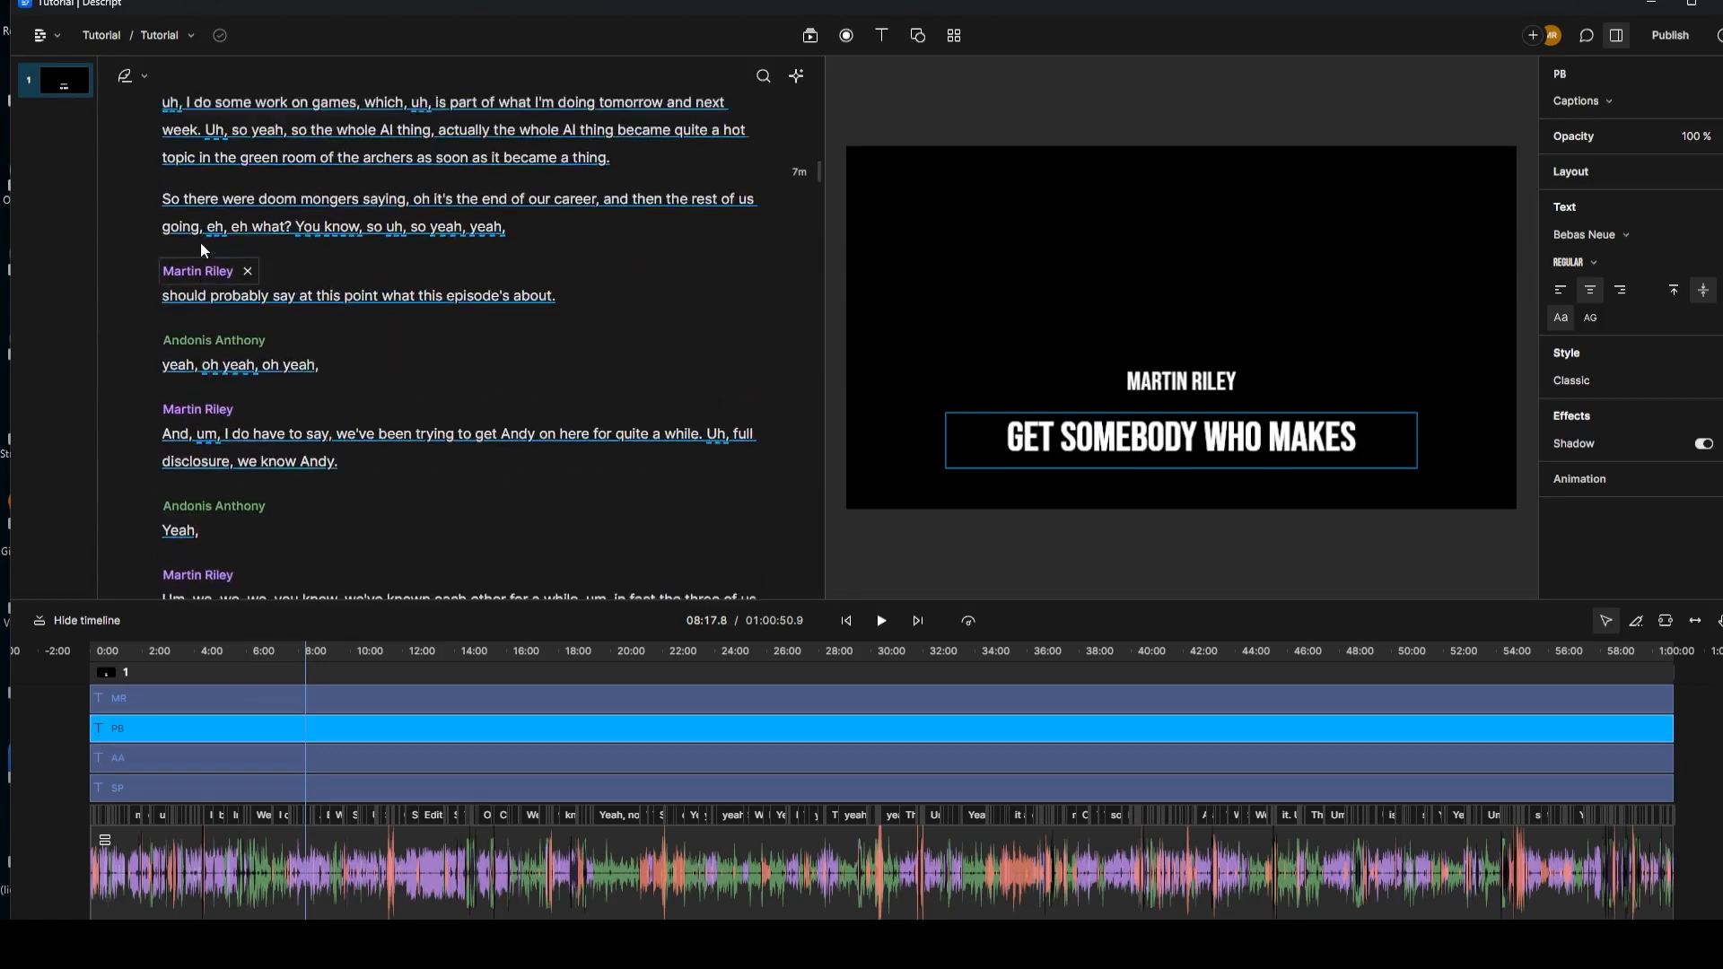
scroll(204, 252, "up", 5)
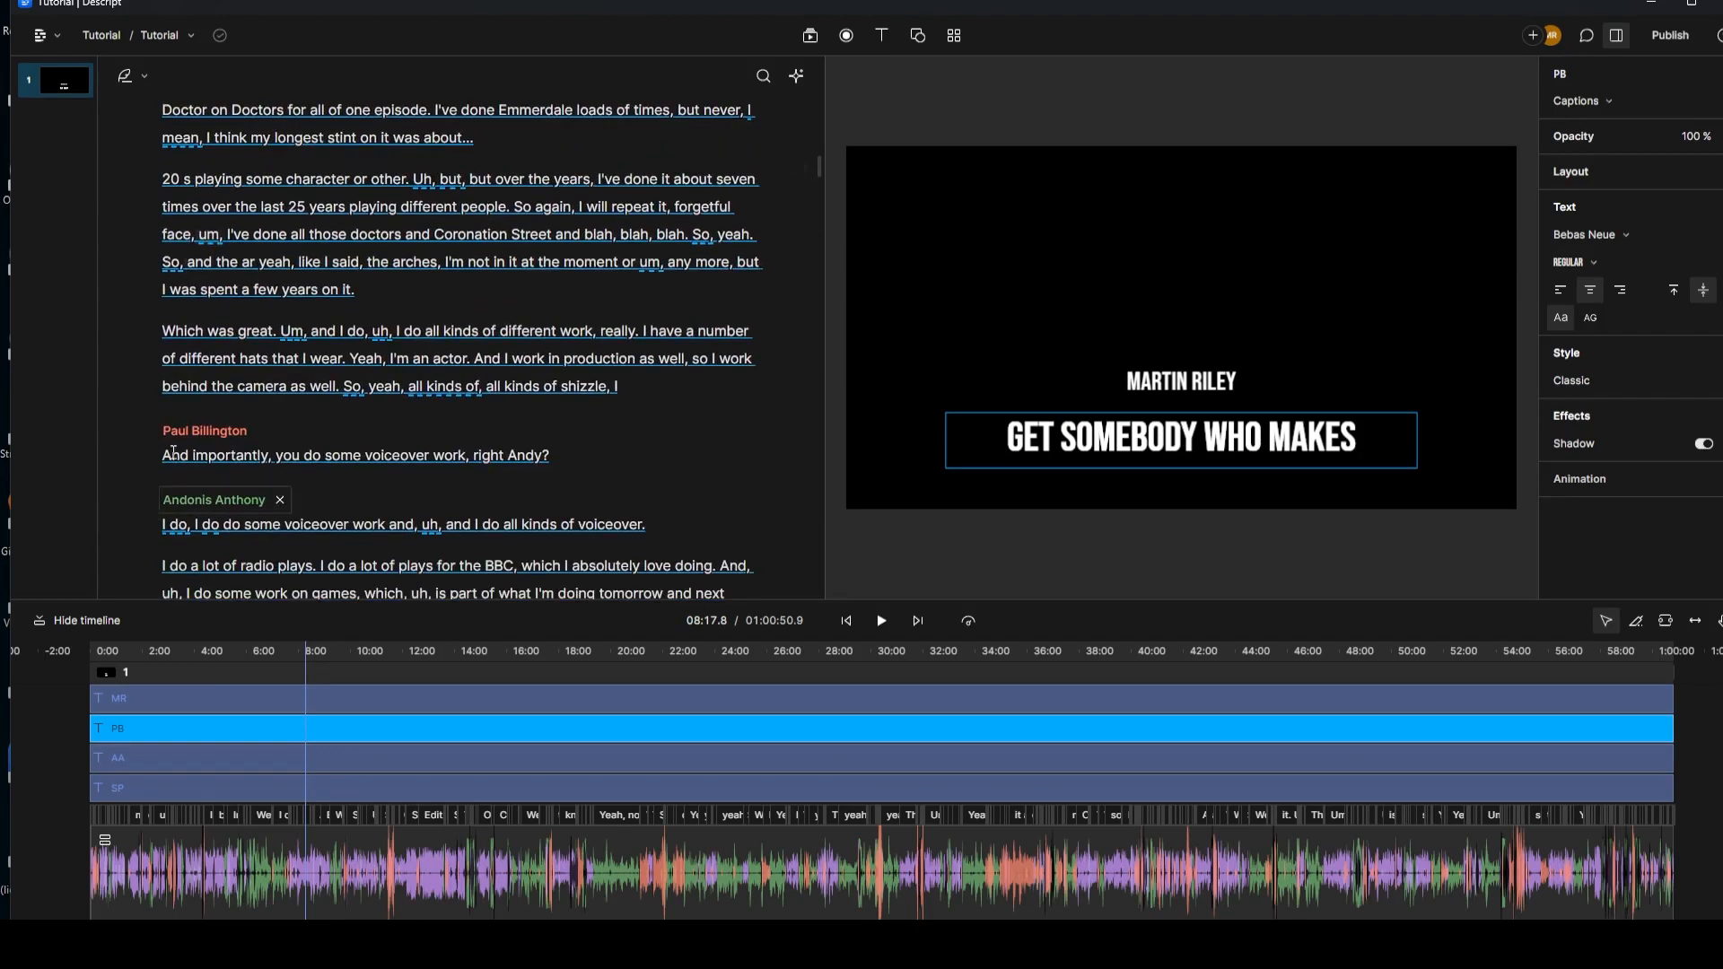
left_click(166, 455)
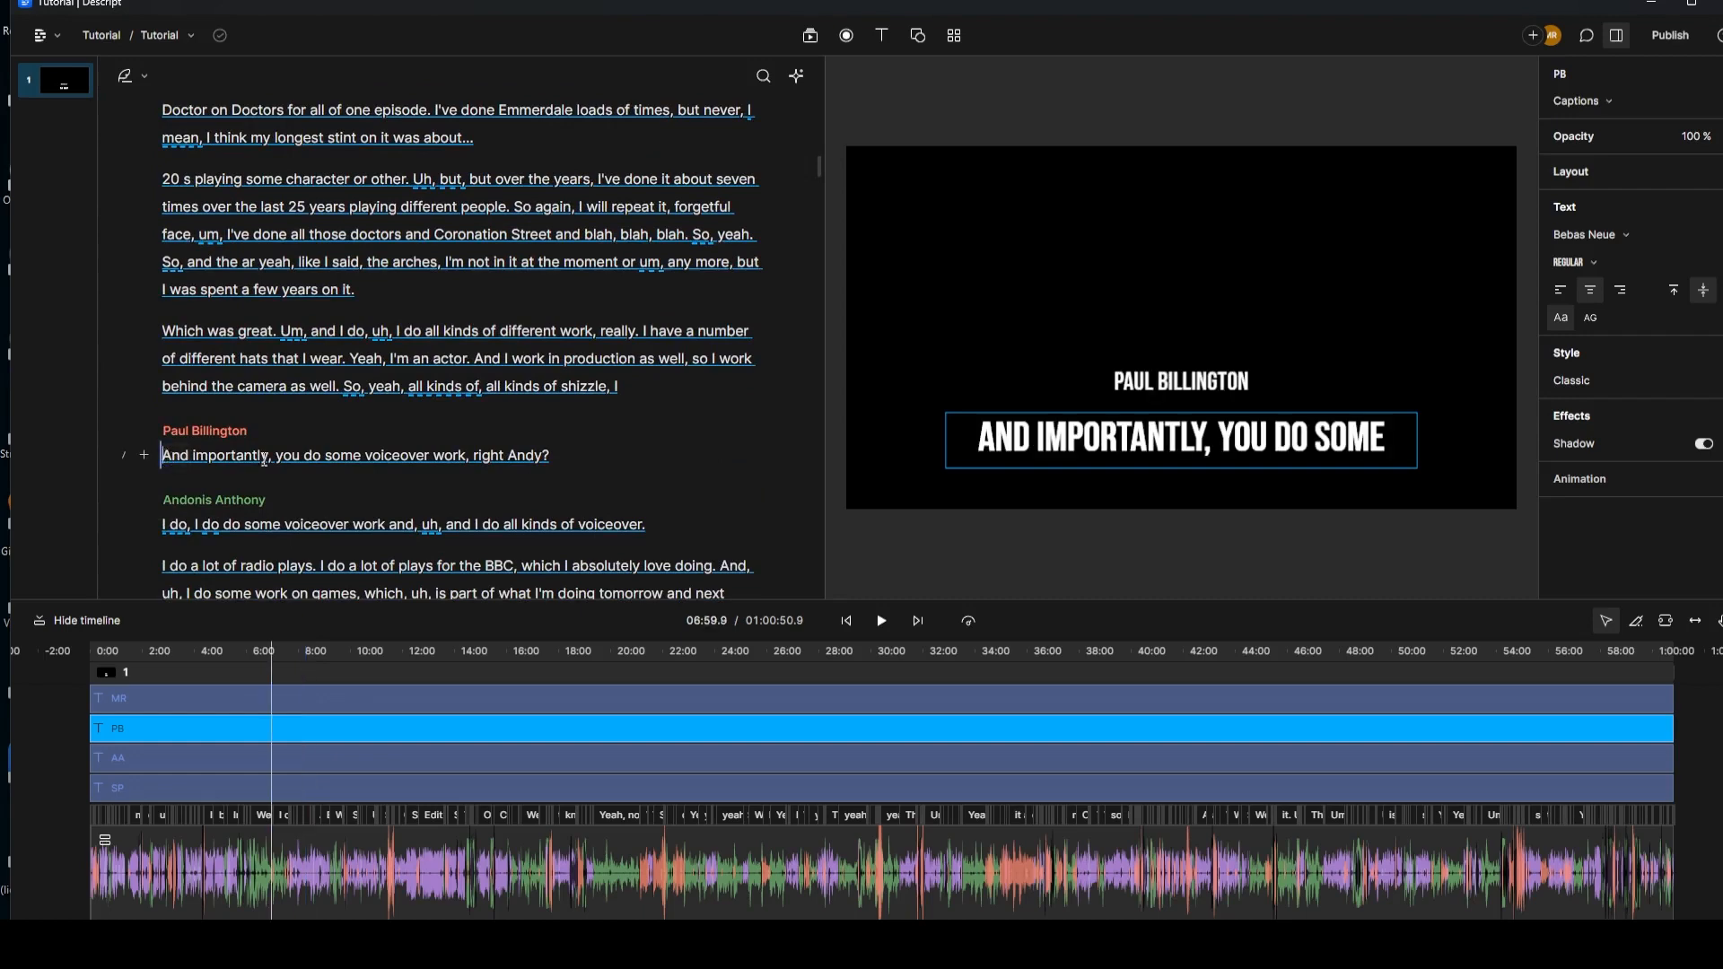
Step: Apply the Karaoke style to the PB captions, then select the MR caption layer
left_click(1604, 384)
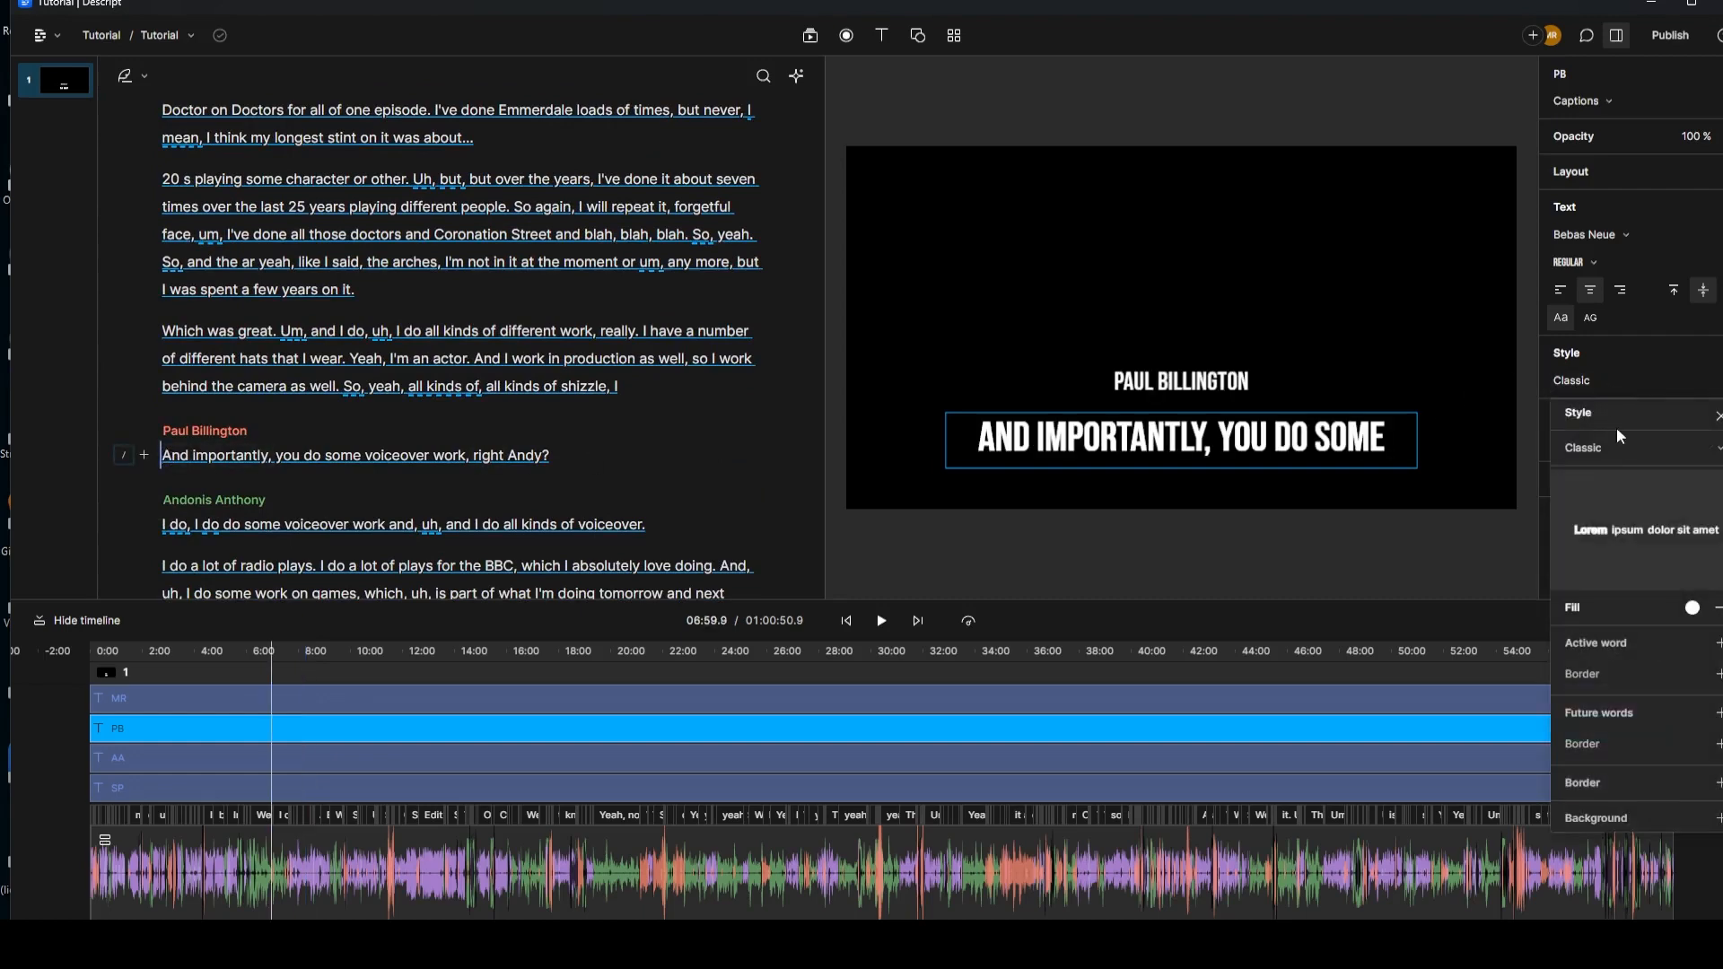
left_click(1626, 446)
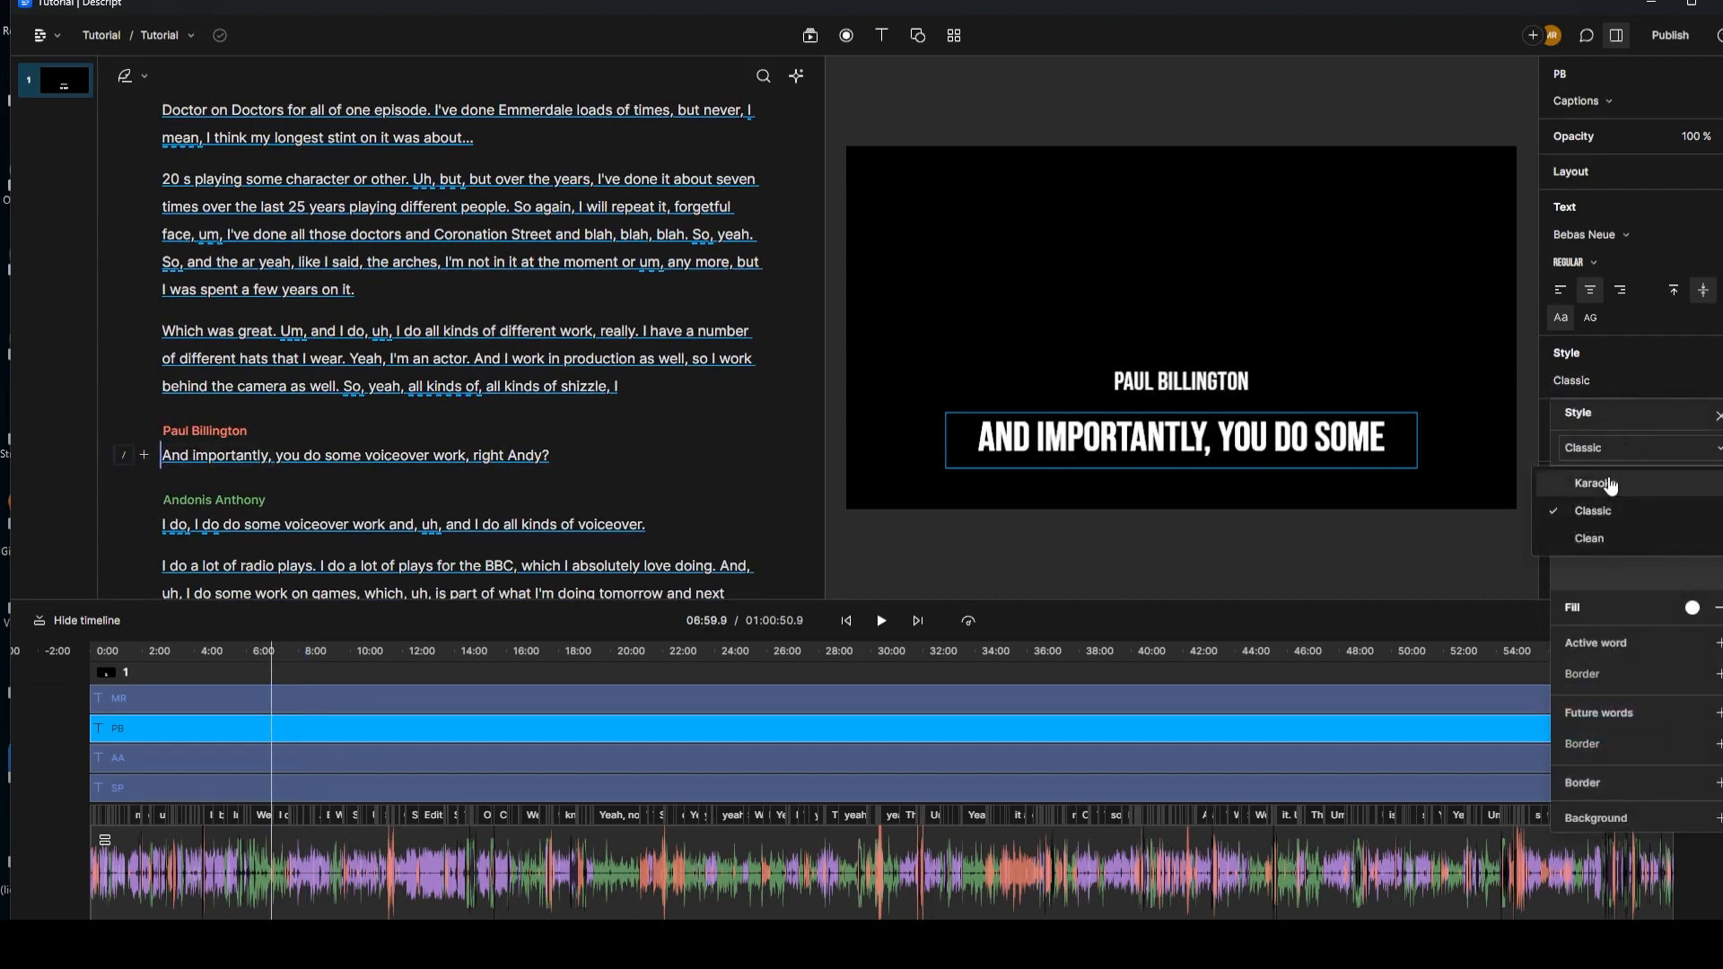
left_click(1612, 485)
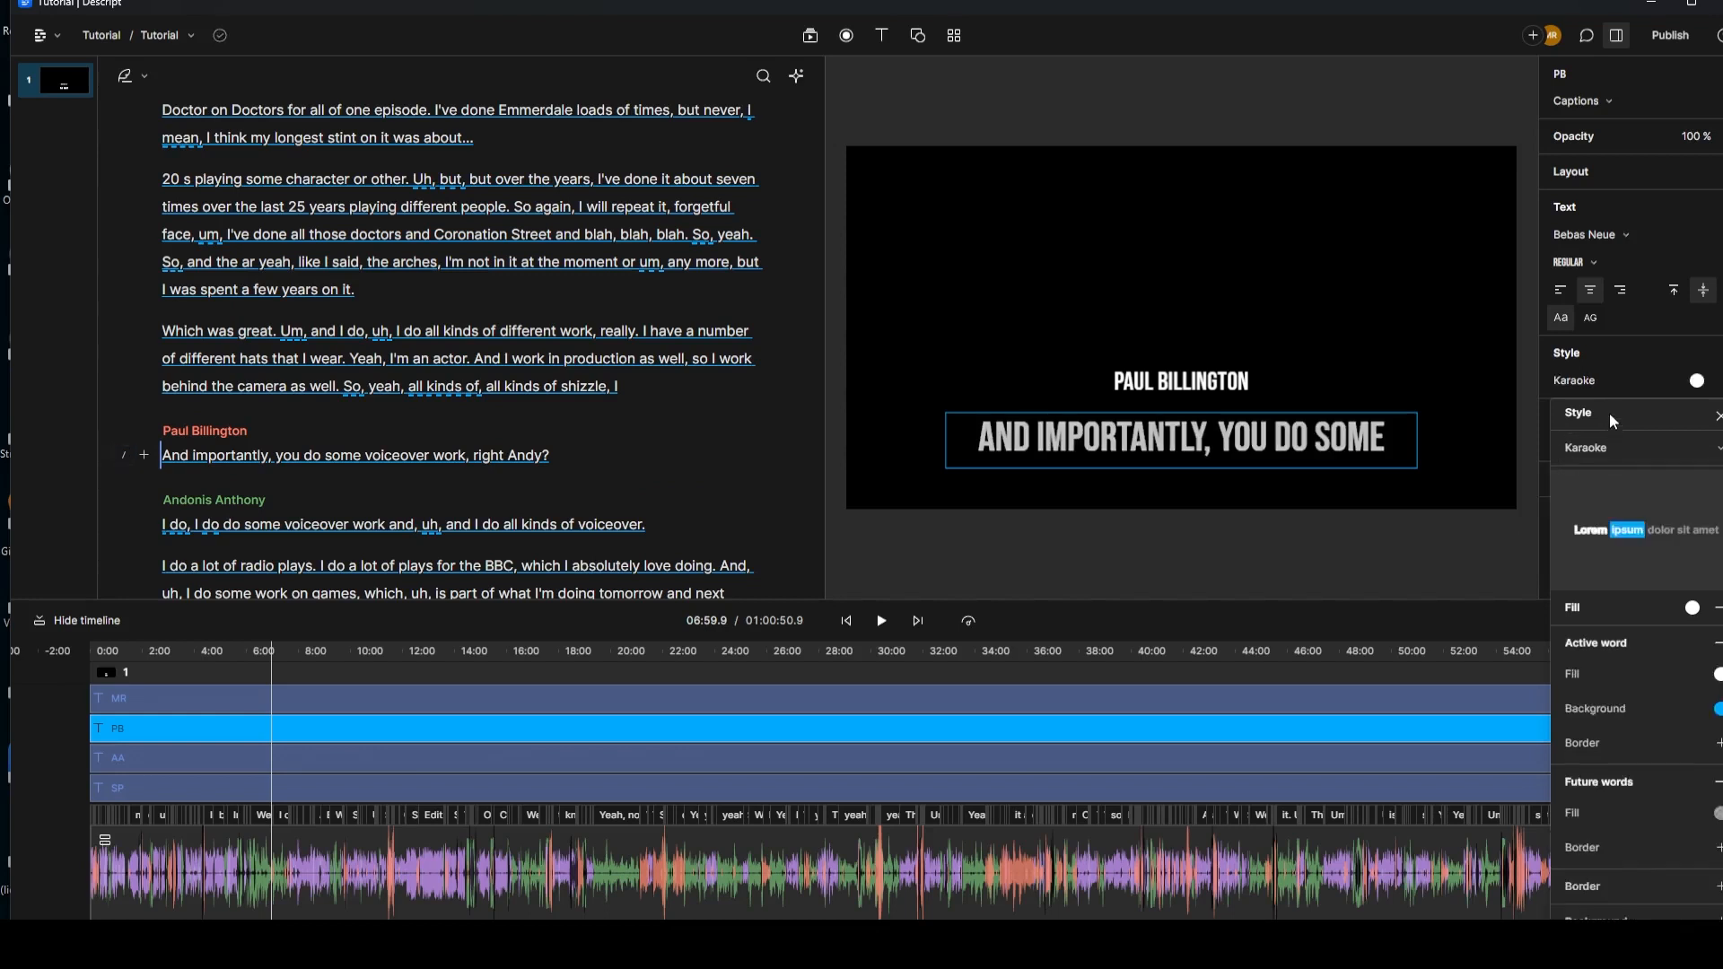
left_click(402, 707)
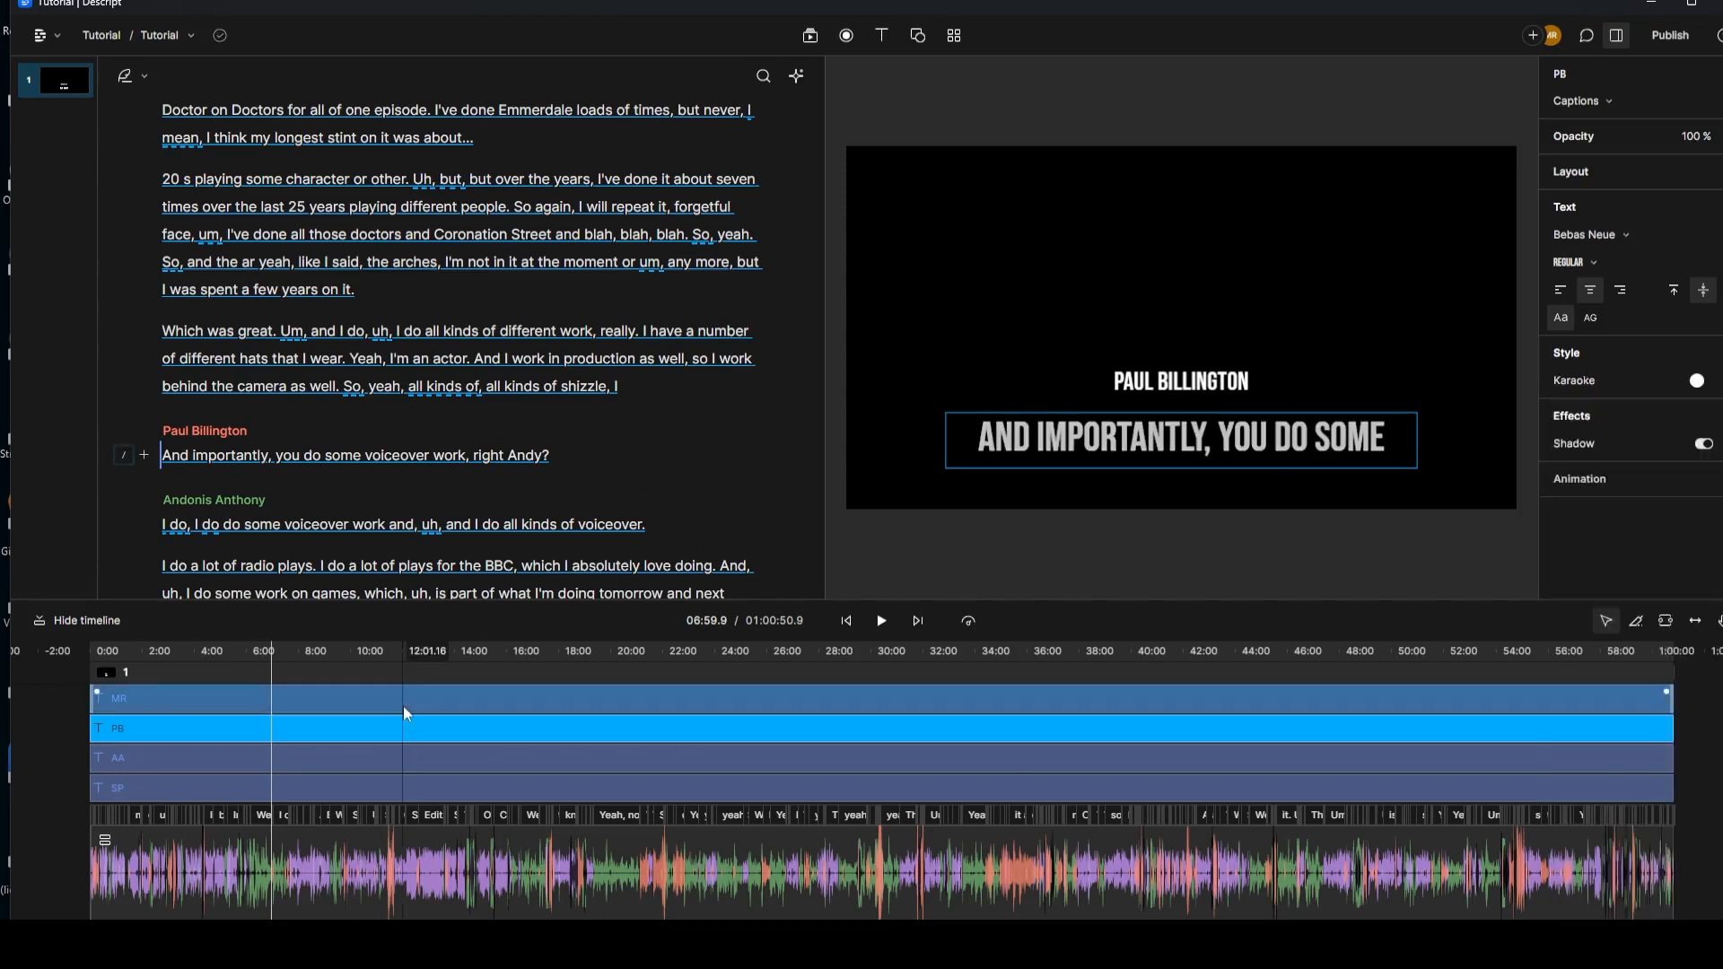
left_click(392, 705)
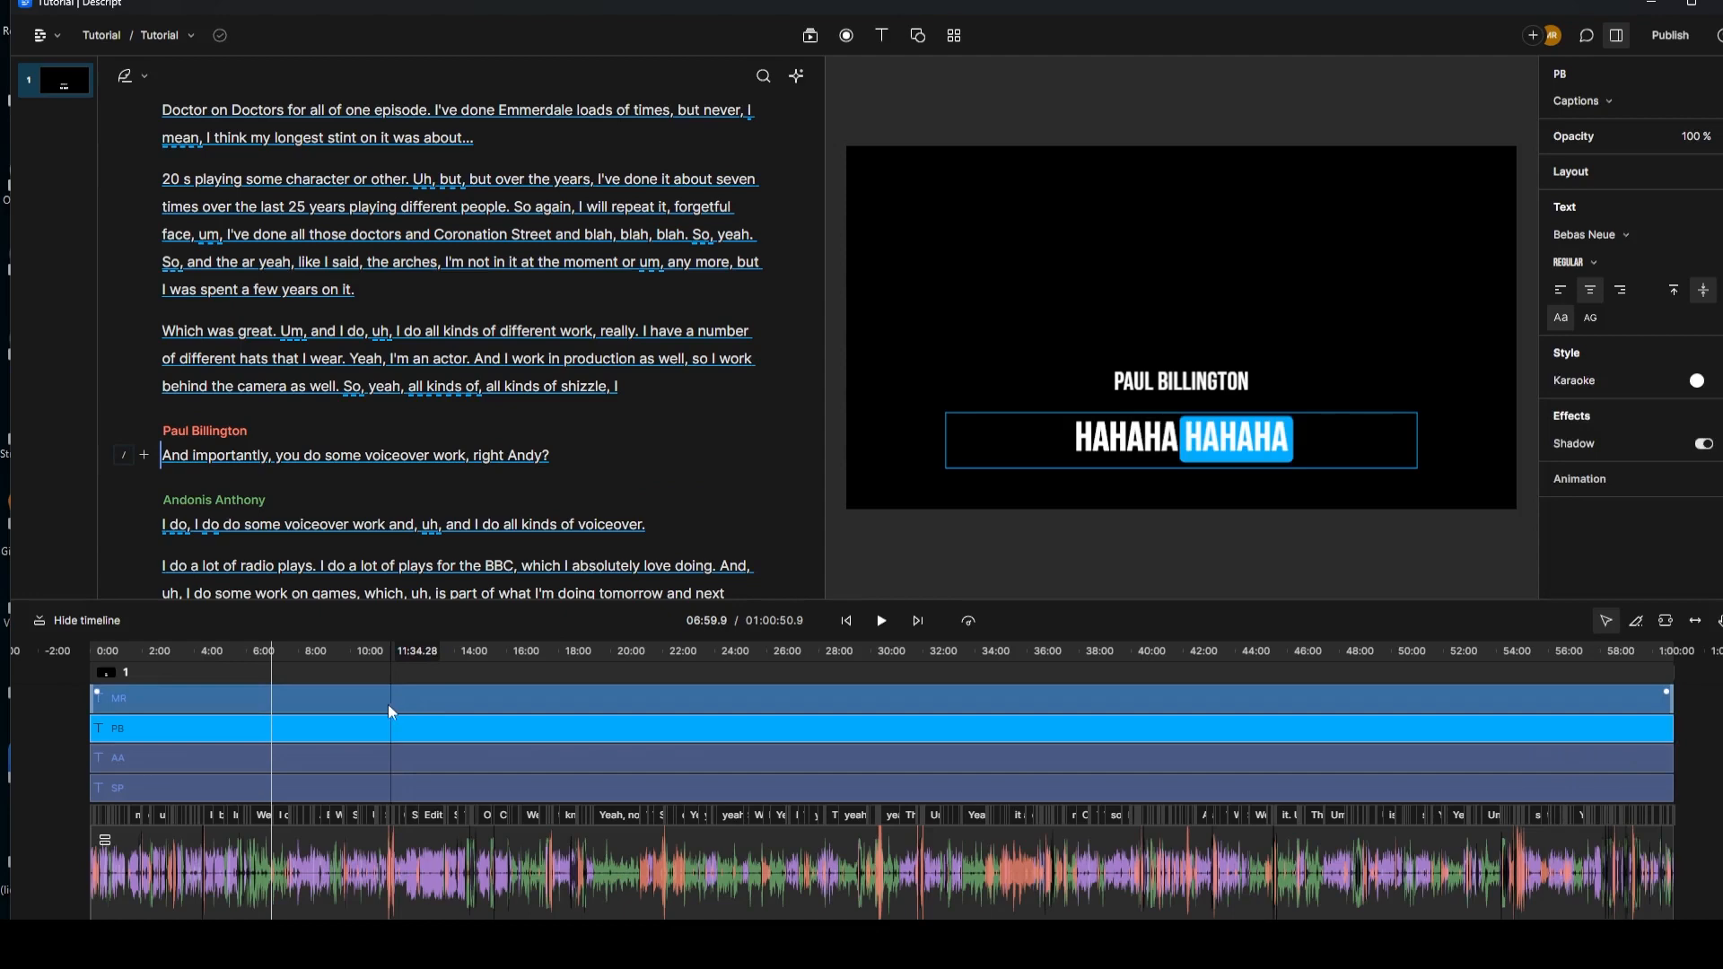
scroll(245, 355, "up", 10)
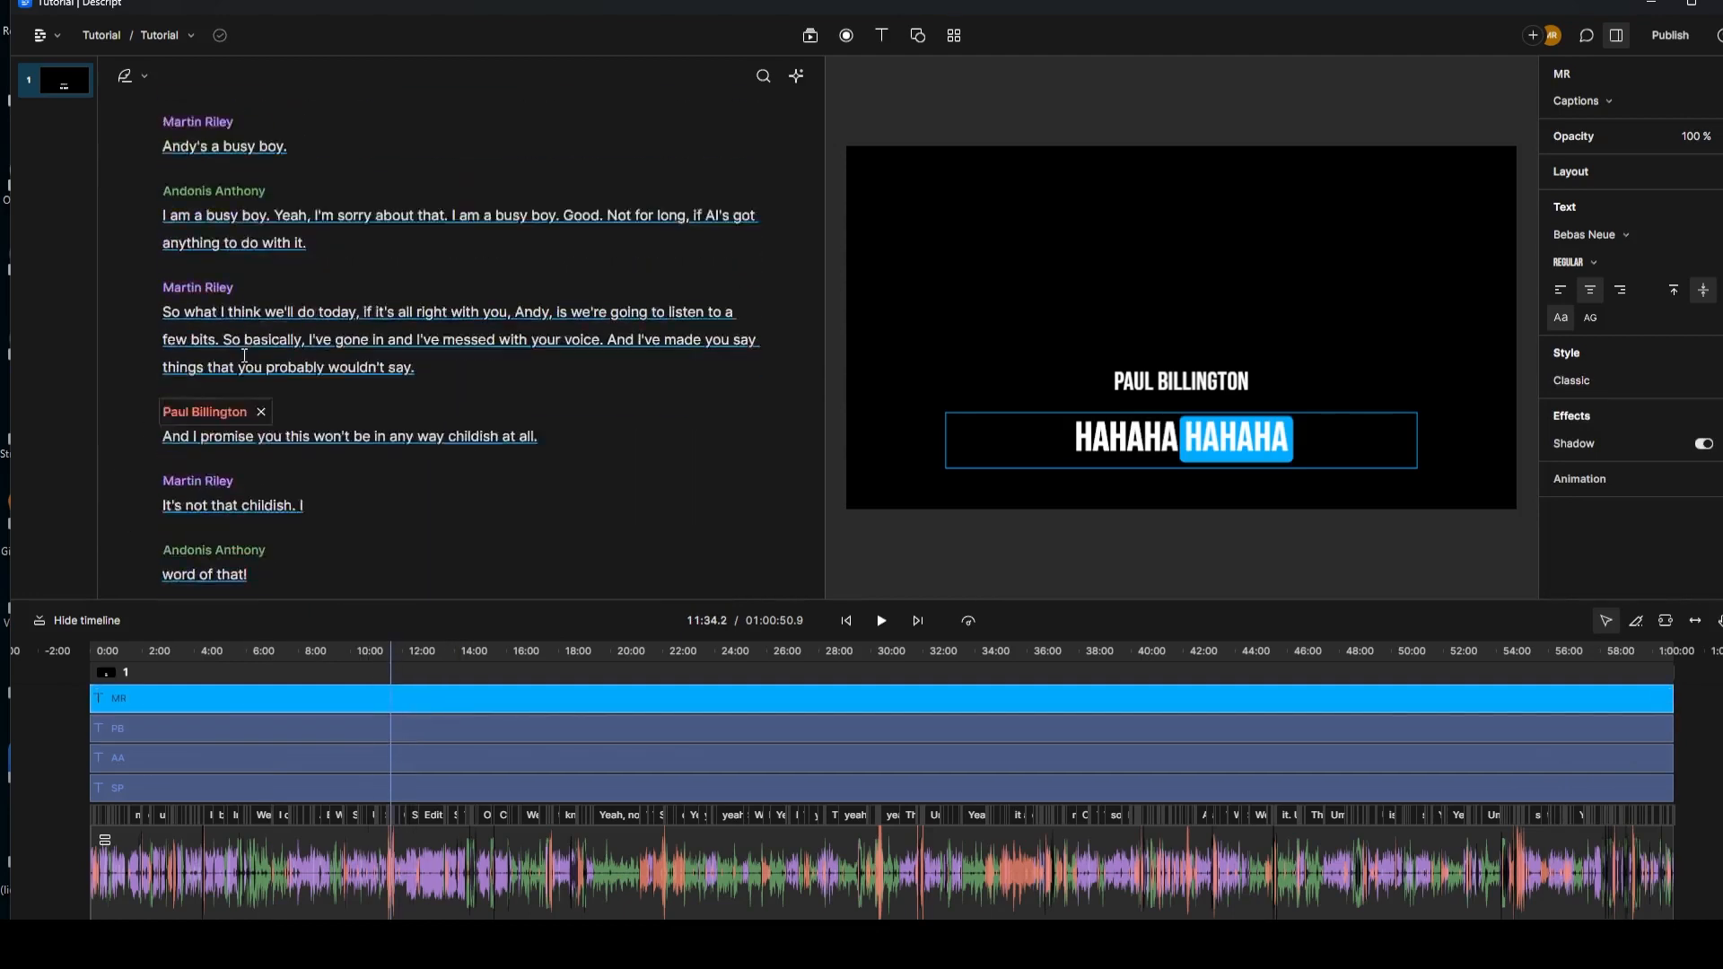
scroll(171, 422, "up", 4)
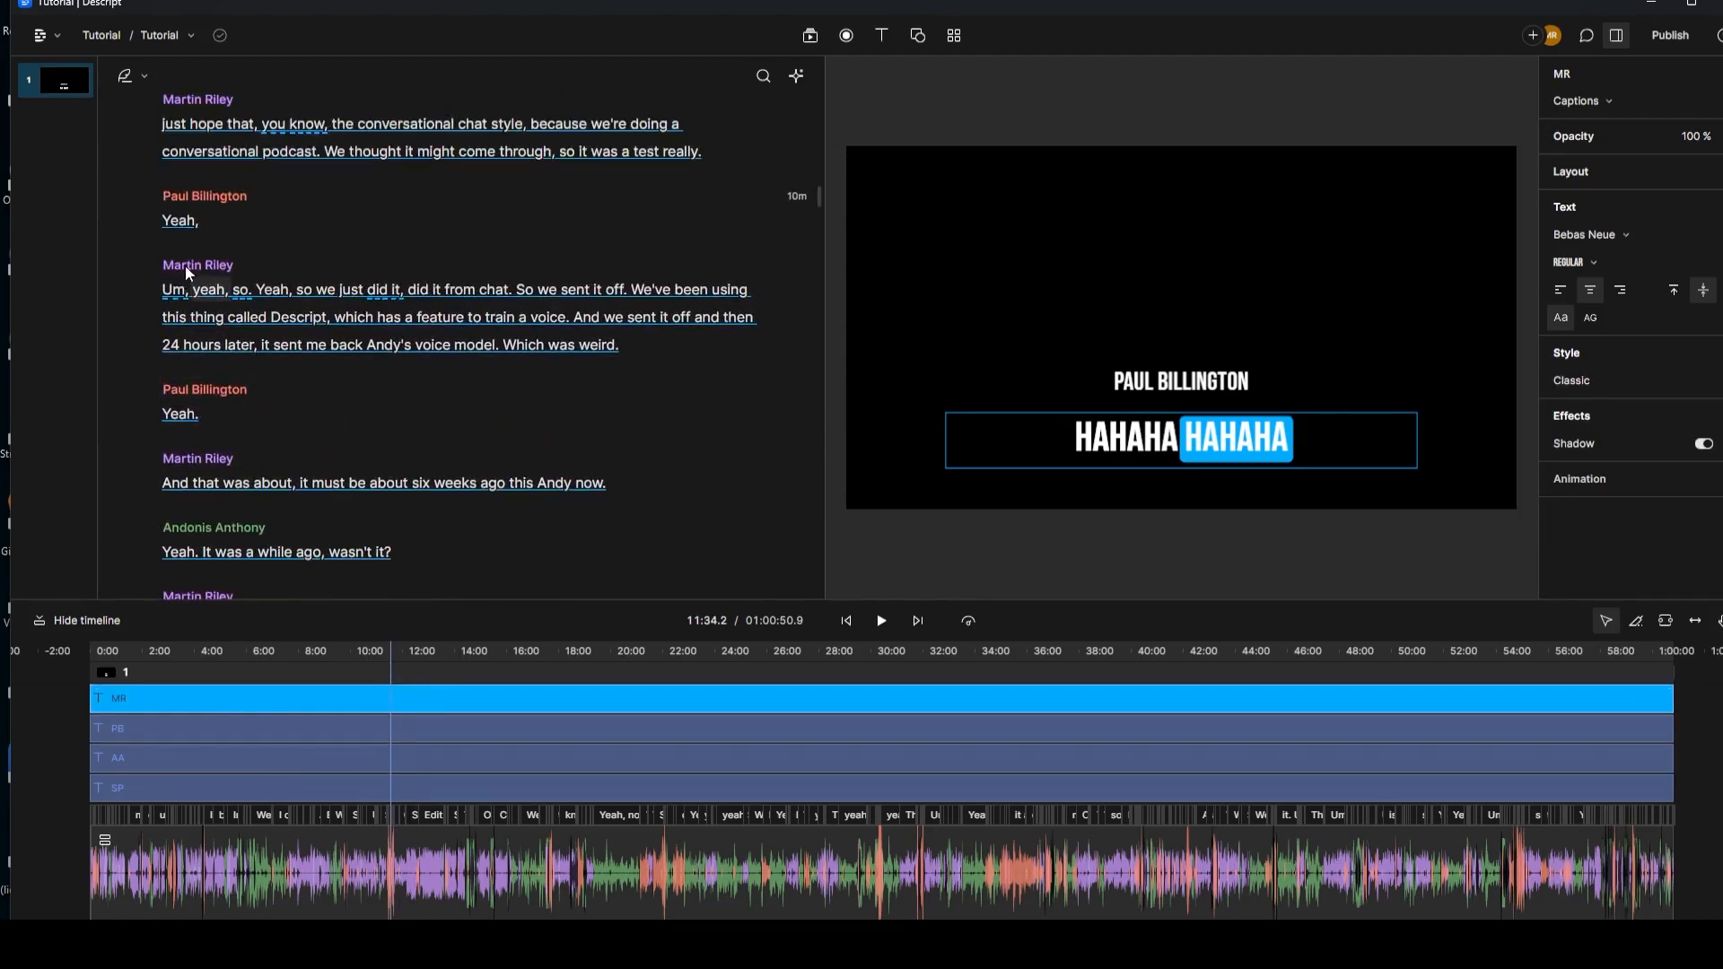
left_click(165, 377)
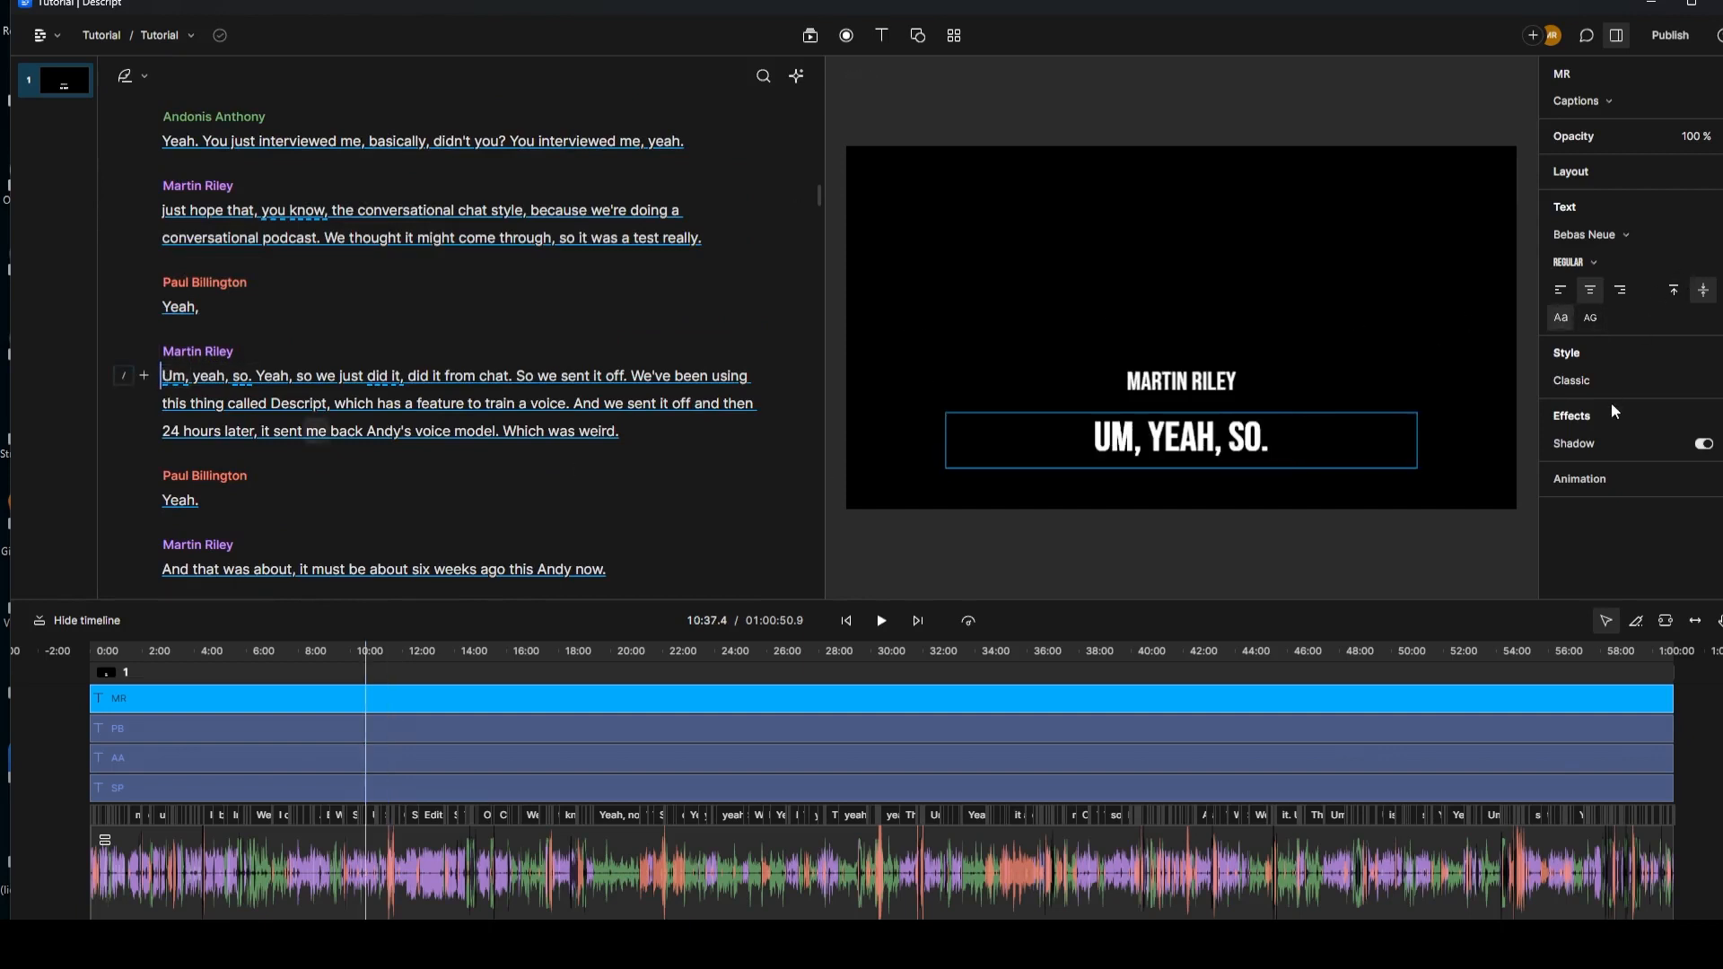
left_click(1609, 377)
left_click(1619, 458)
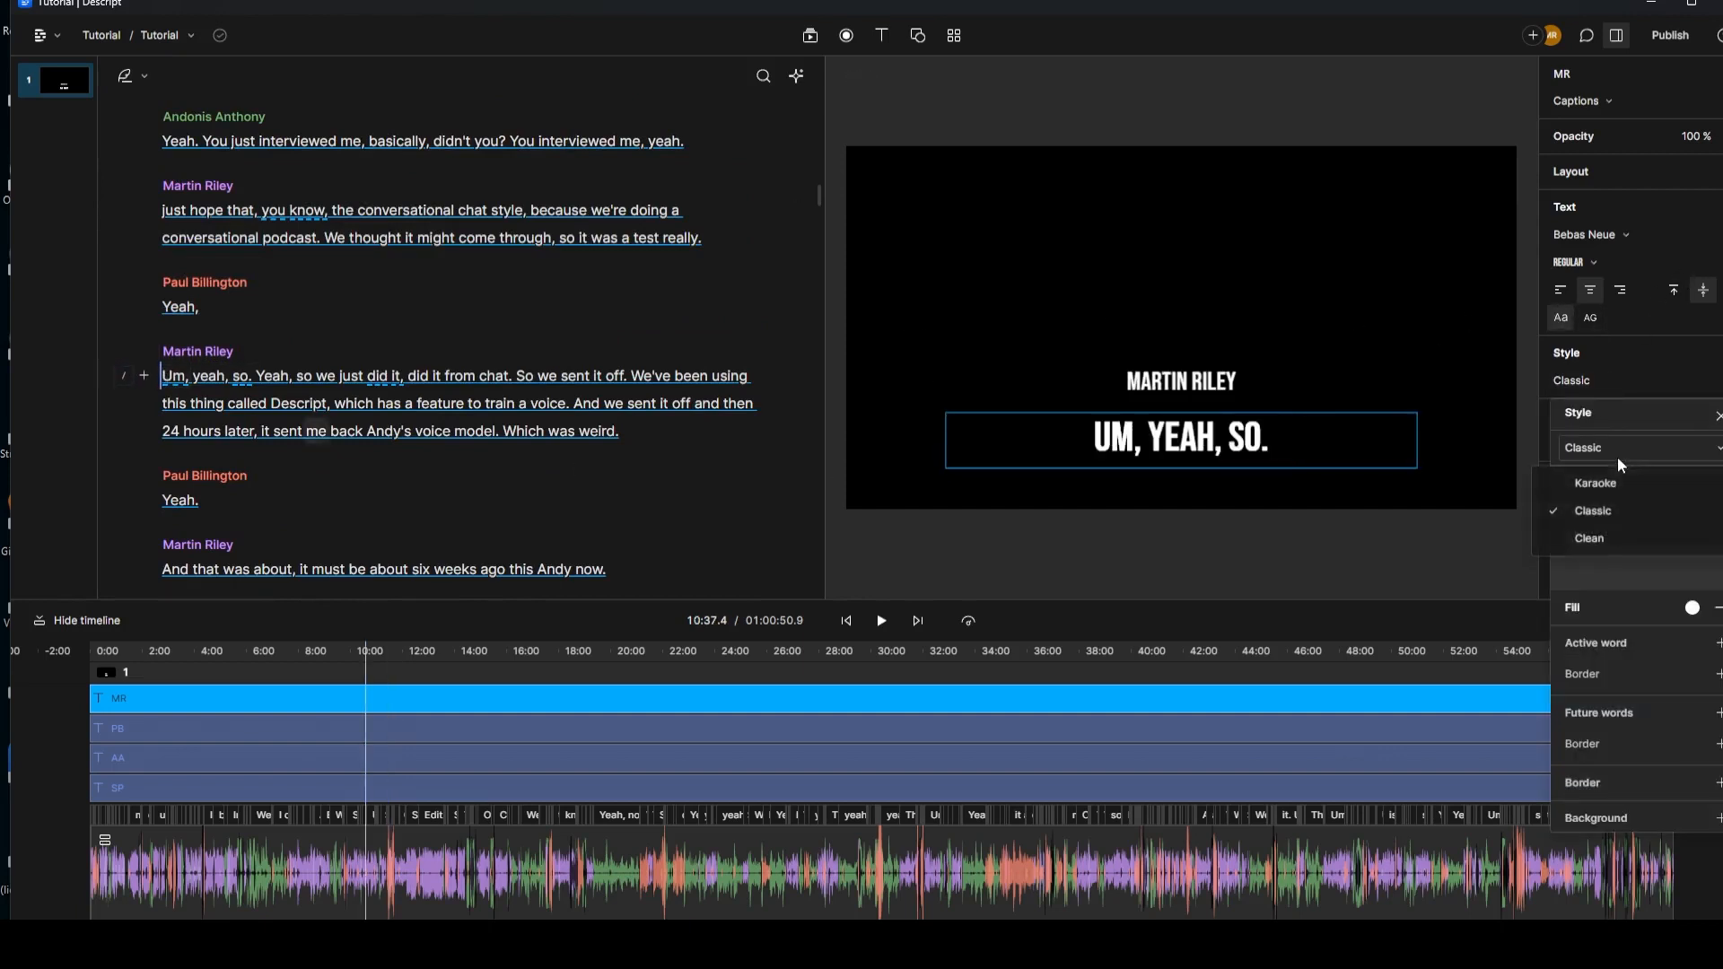
left_click(1613, 482)
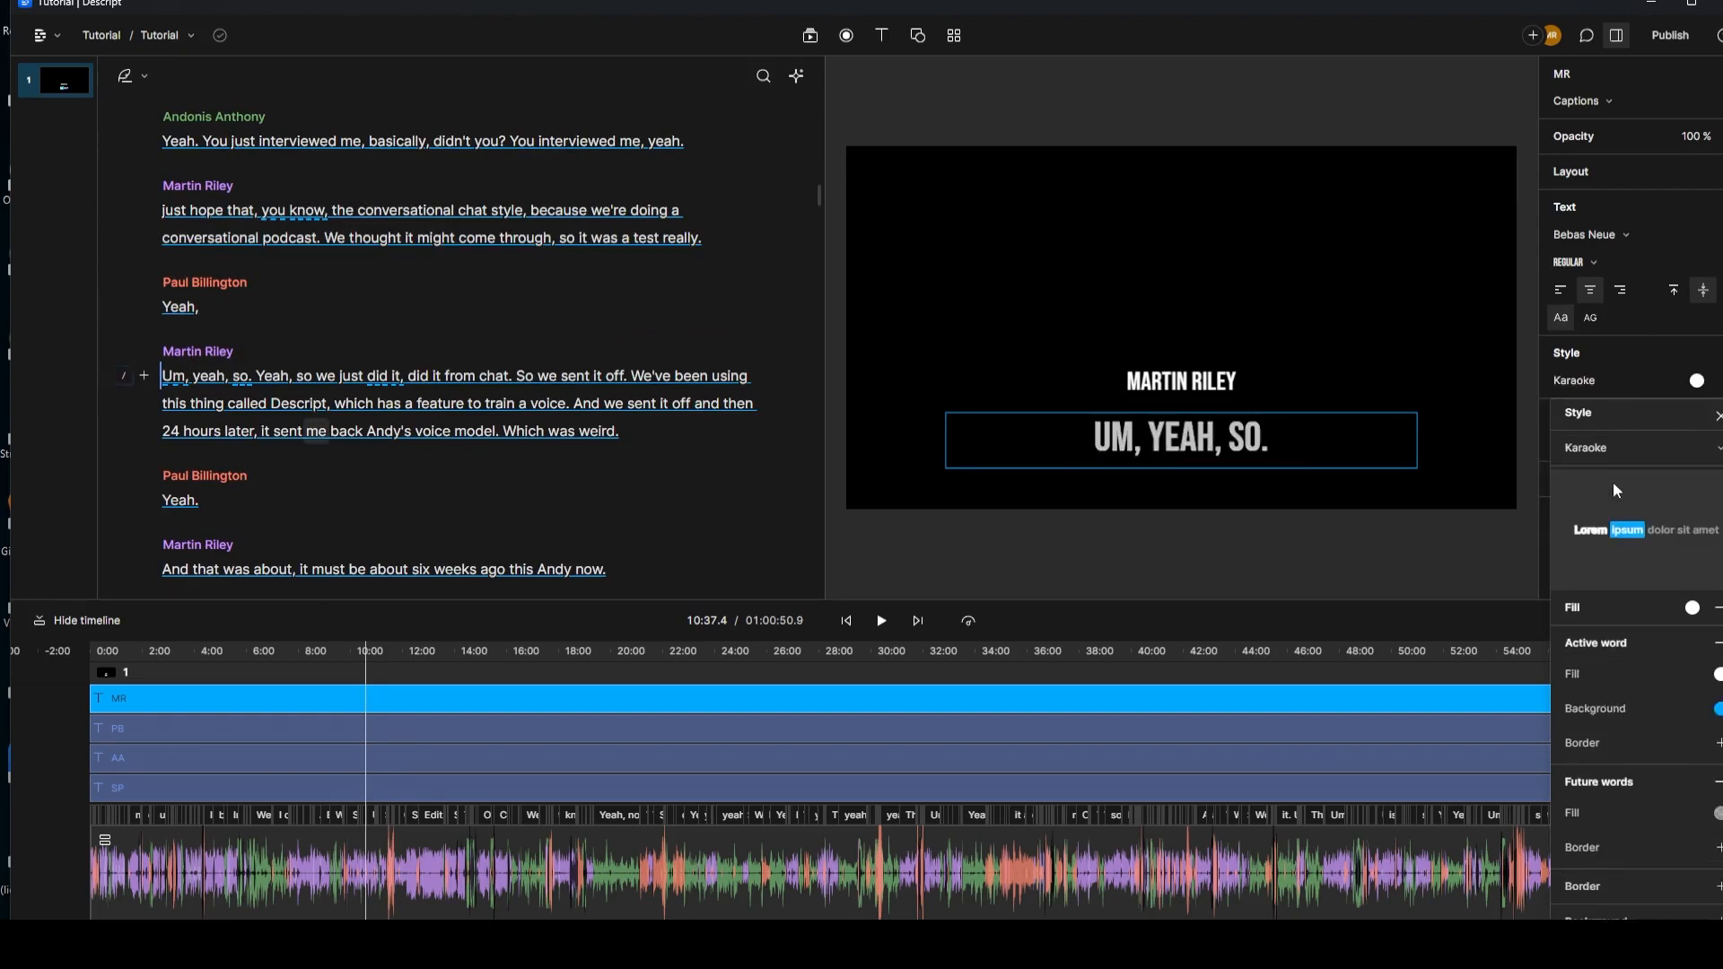
left_click(150, 652)
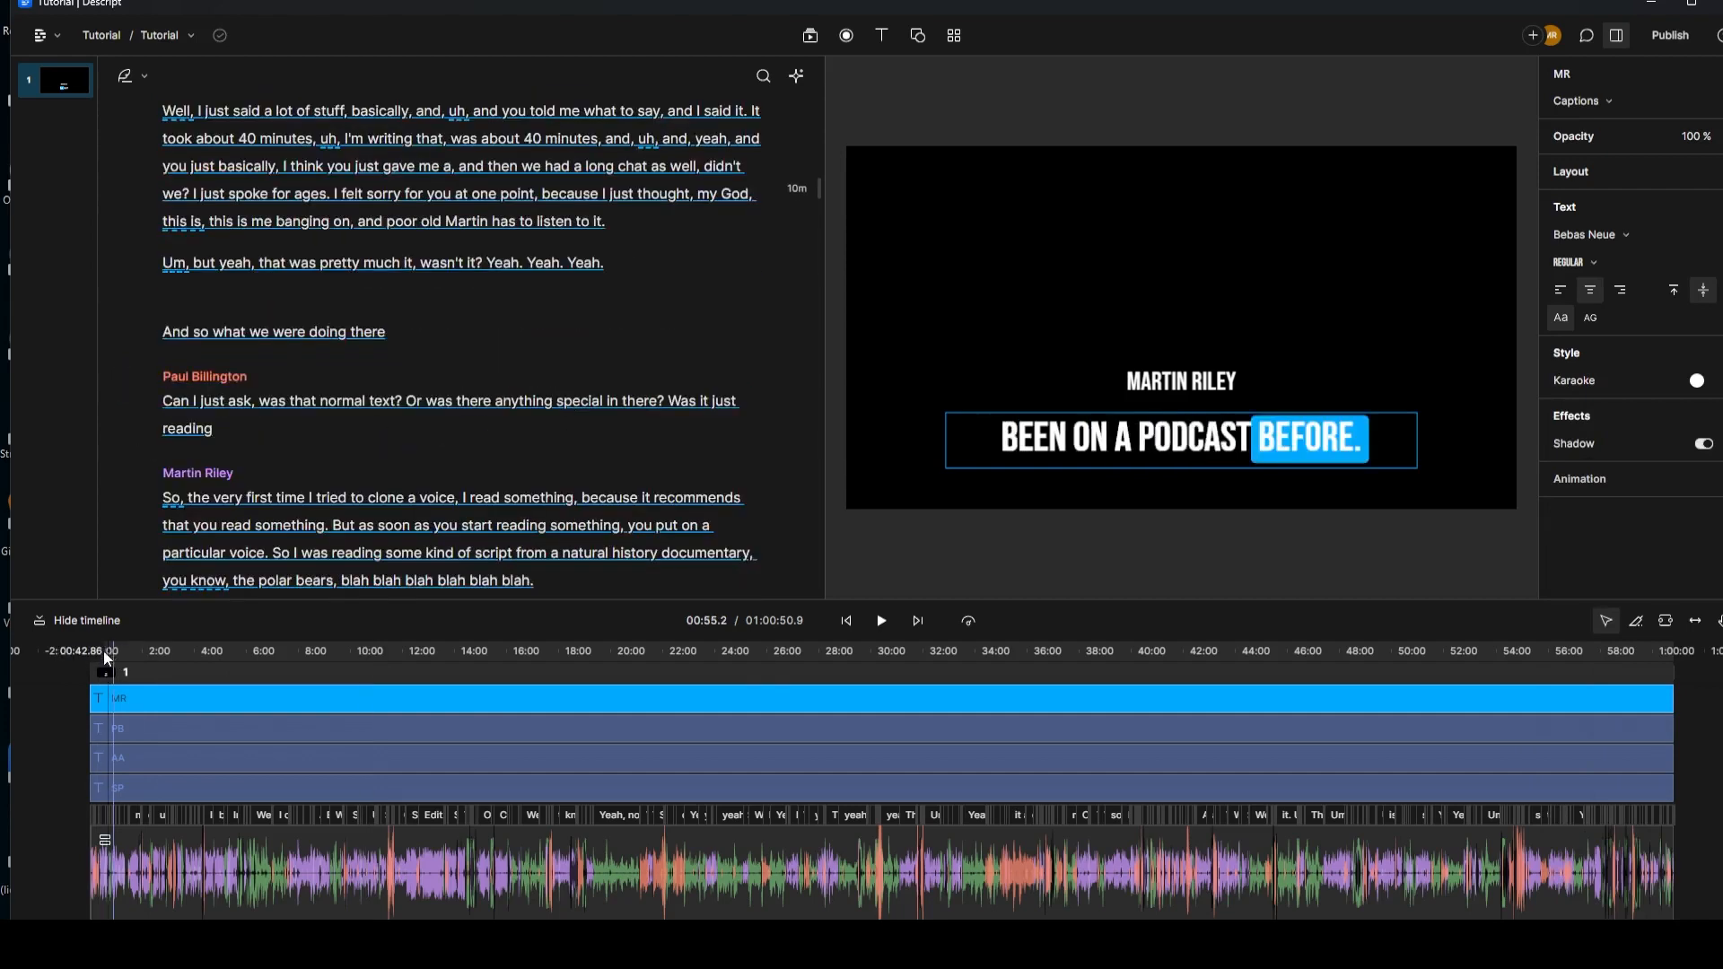
left_click(104, 650)
left_click(882, 621)
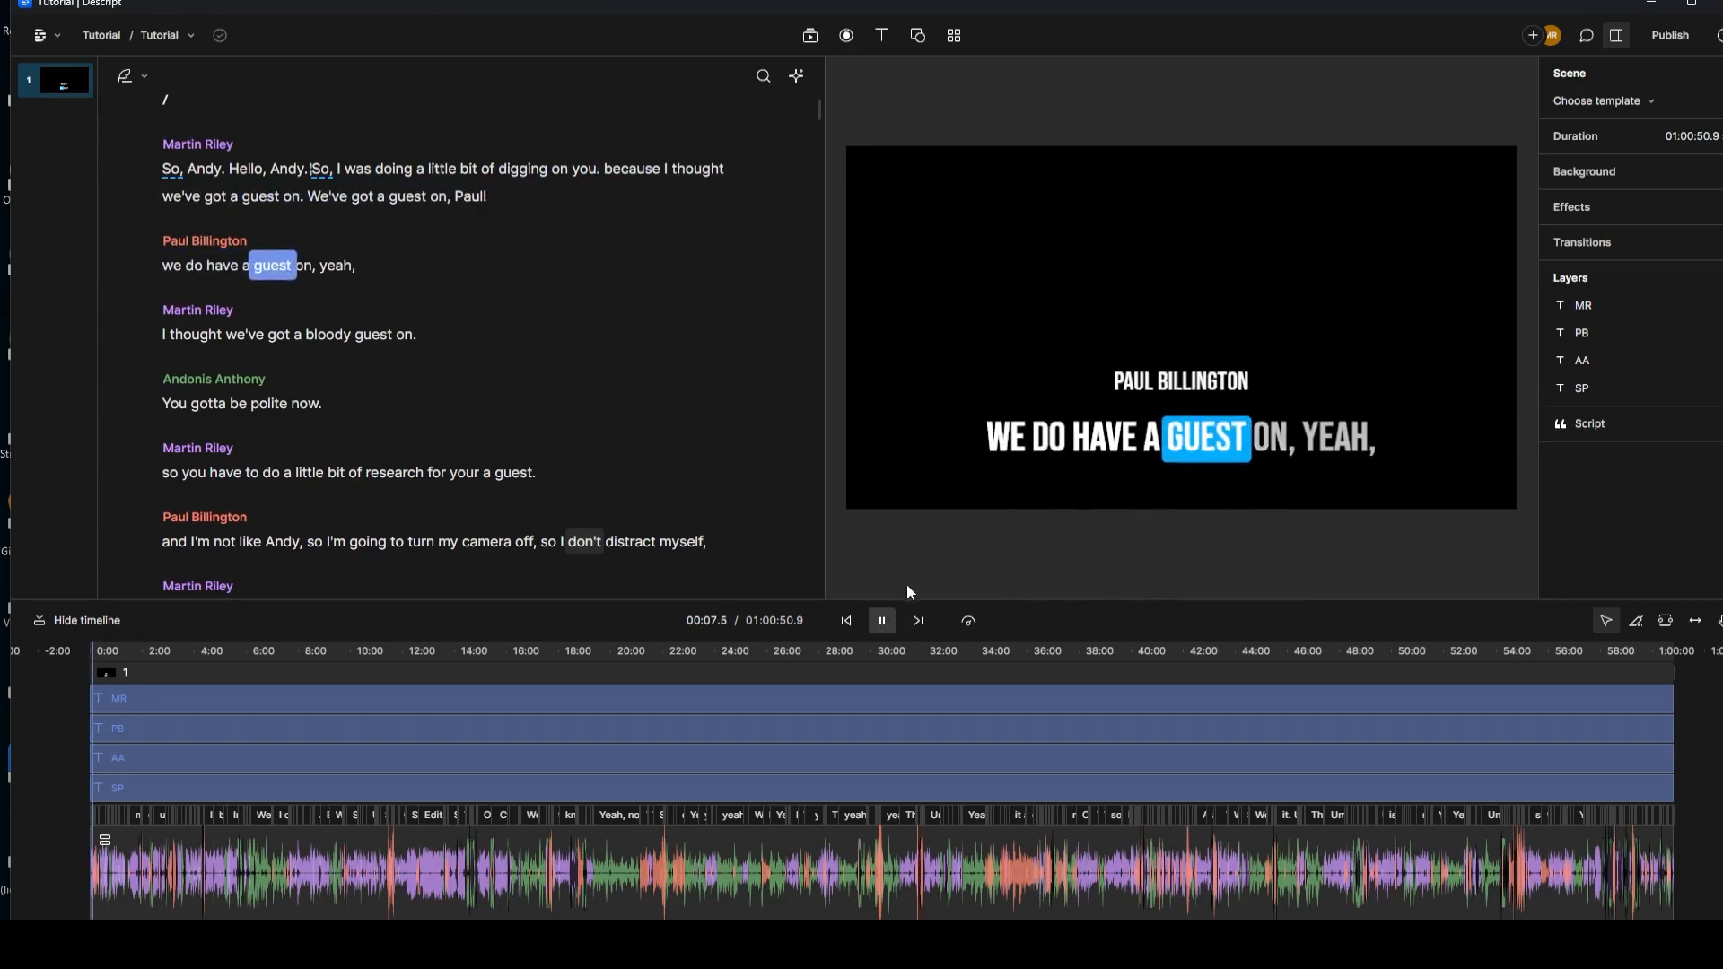
Step: Stop playback and open the MR caption layer's settings
left_click(884, 623)
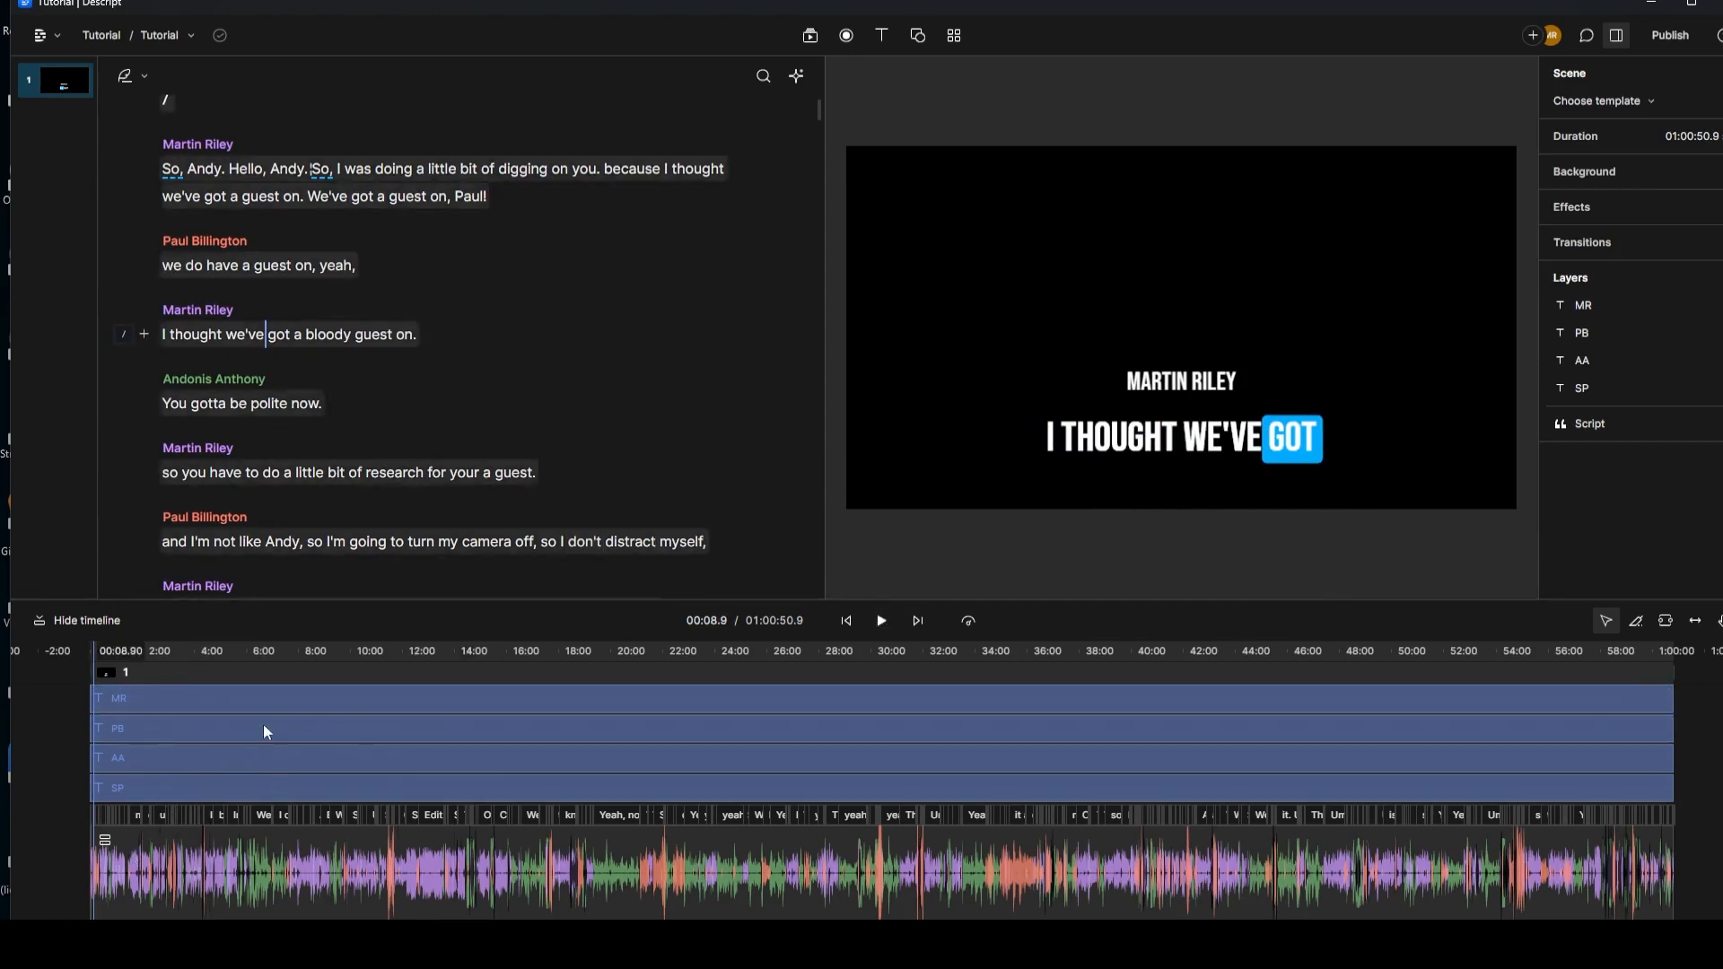
left_click(183, 697)
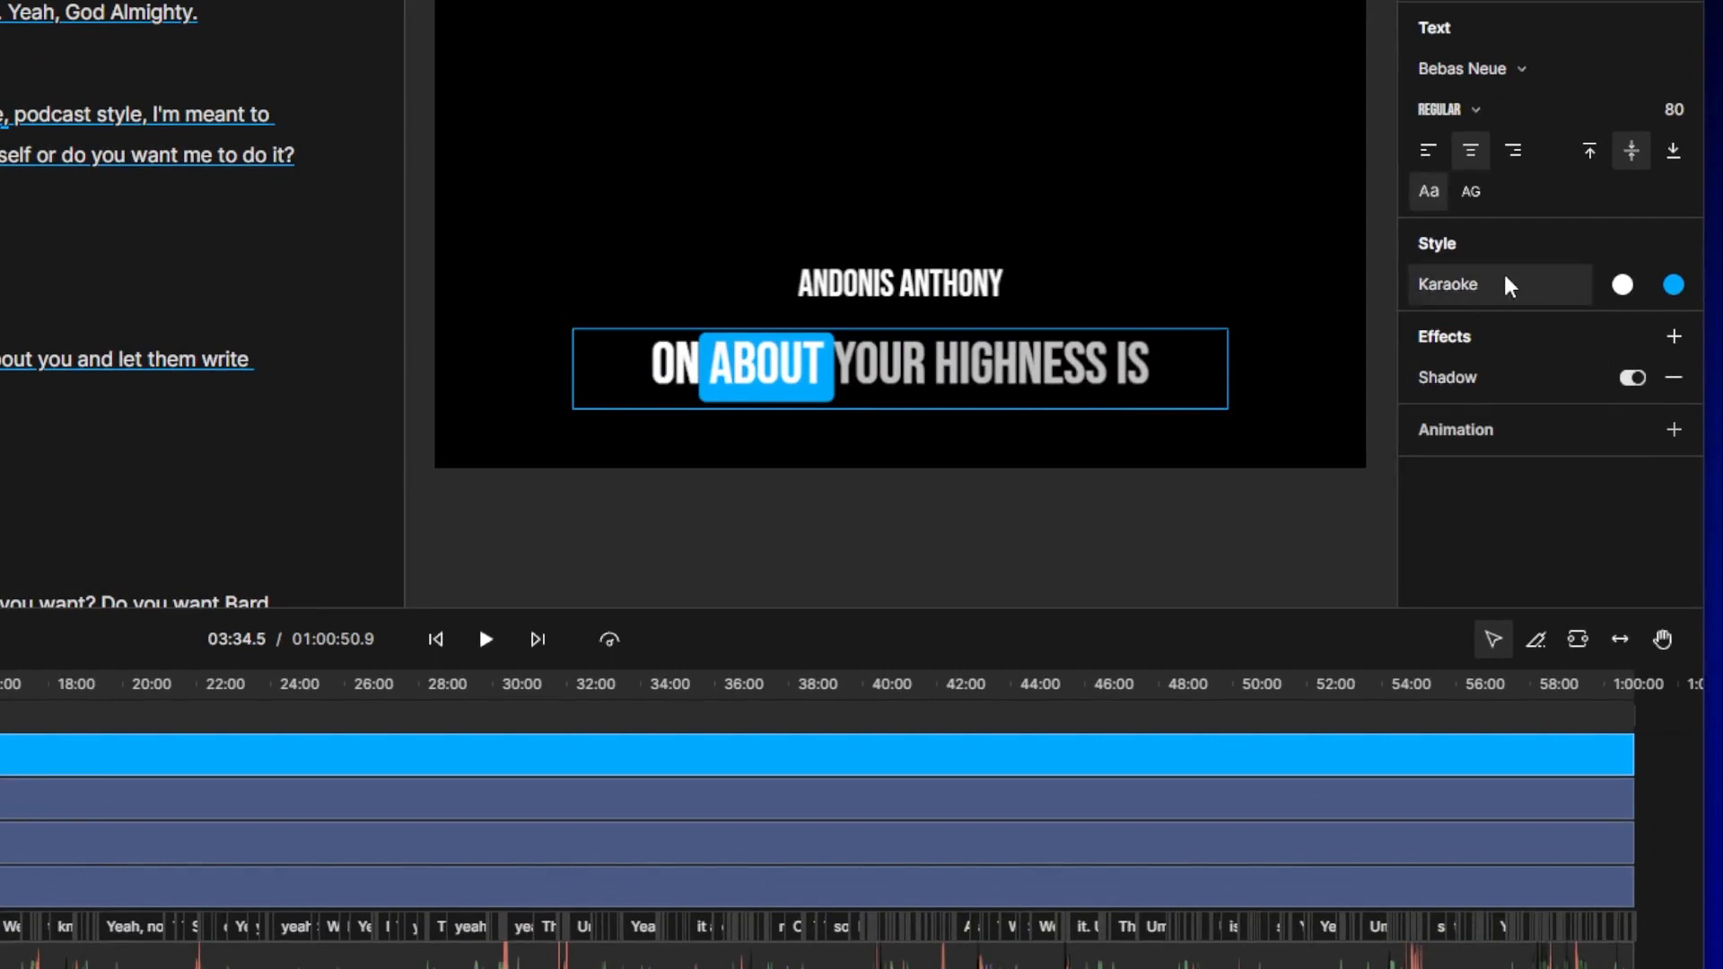
Step: Change the MR karaoke highlight colour to the green preset (009b00)
left_click(1674, 285)
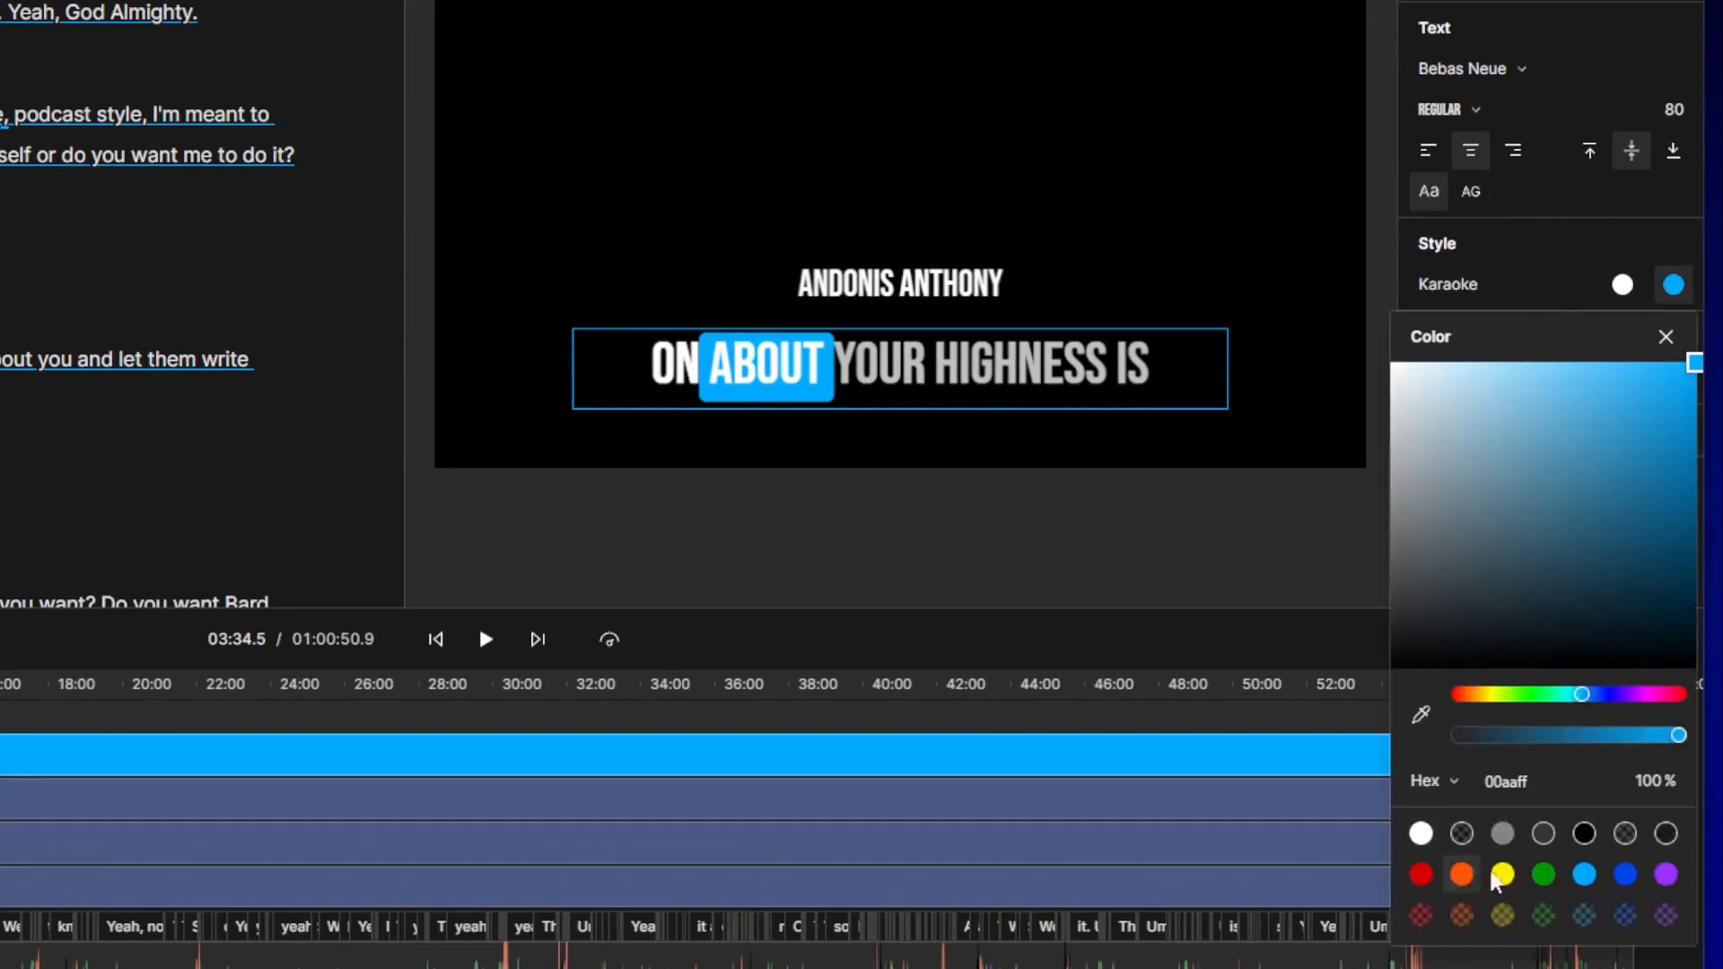
left_click(1545, 876)
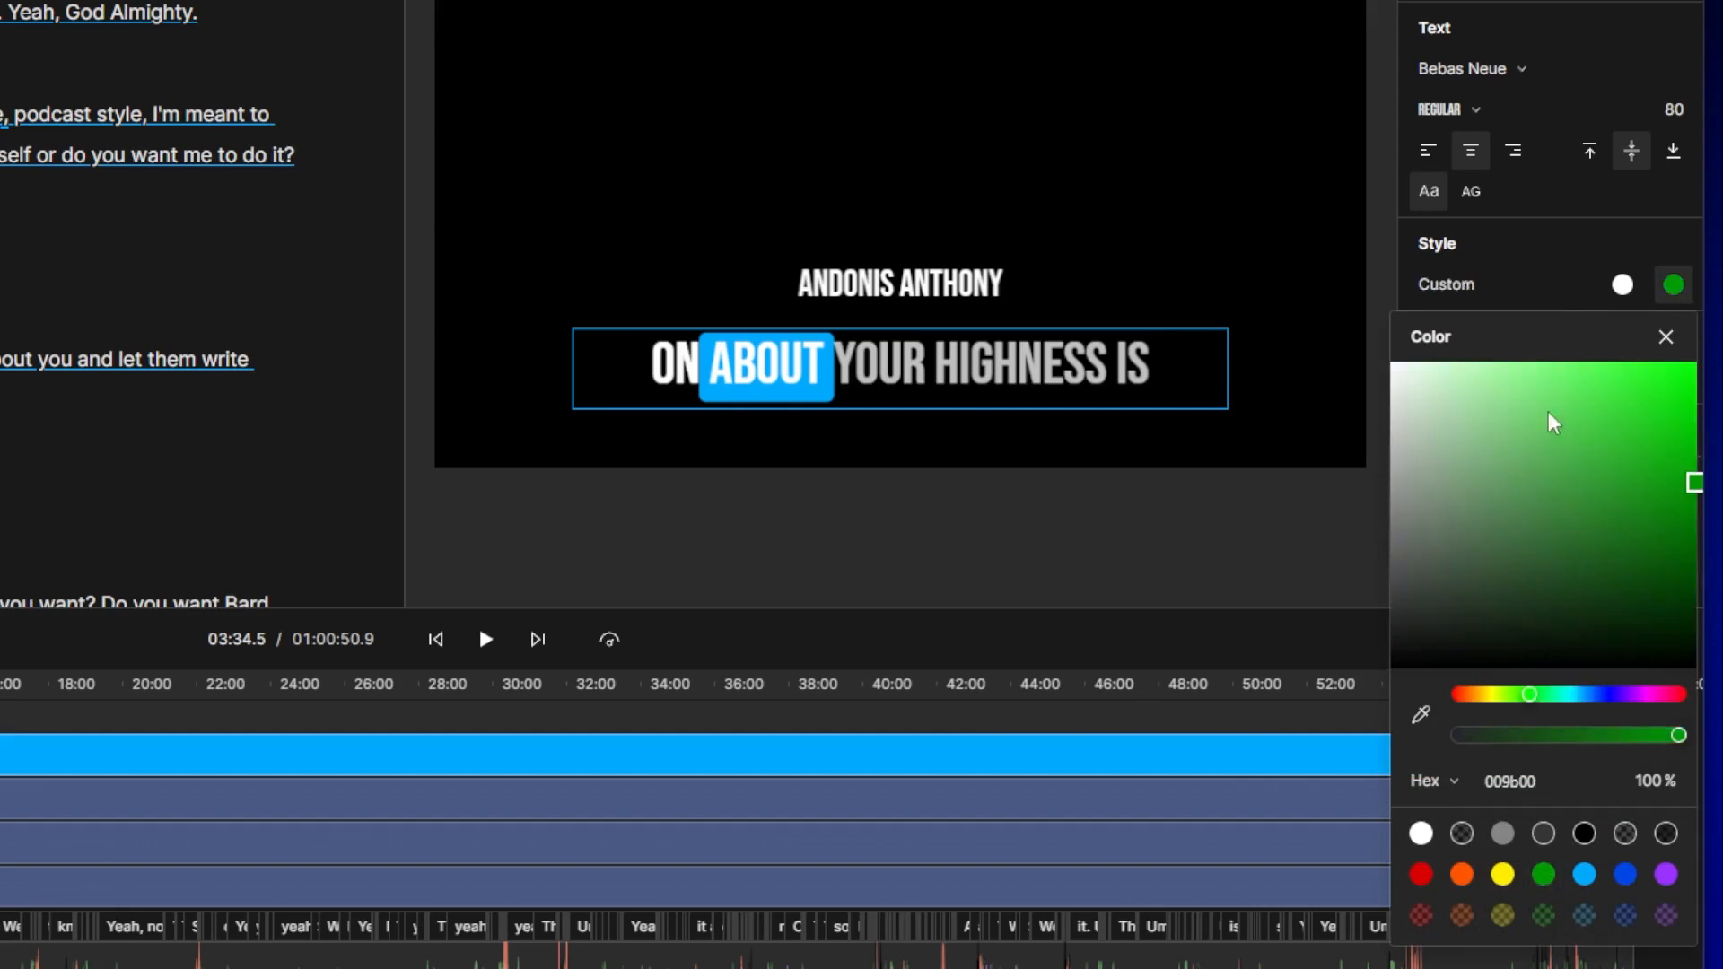
left_click(581, 756)
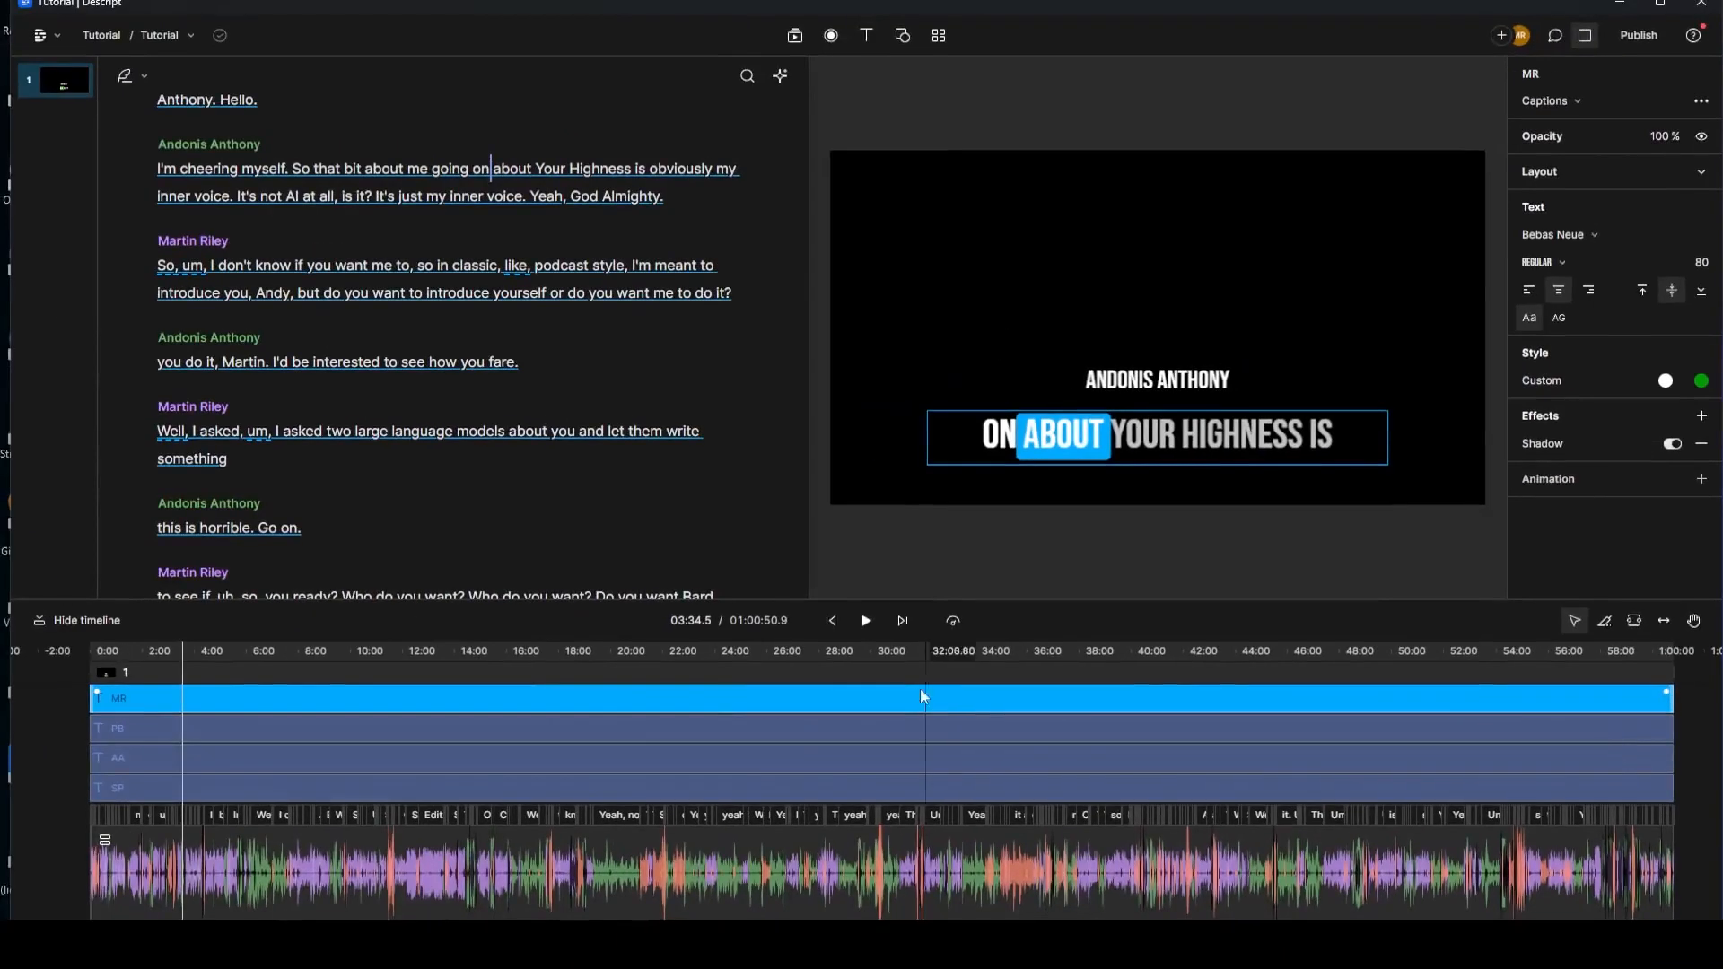
left_click(1216, 450)
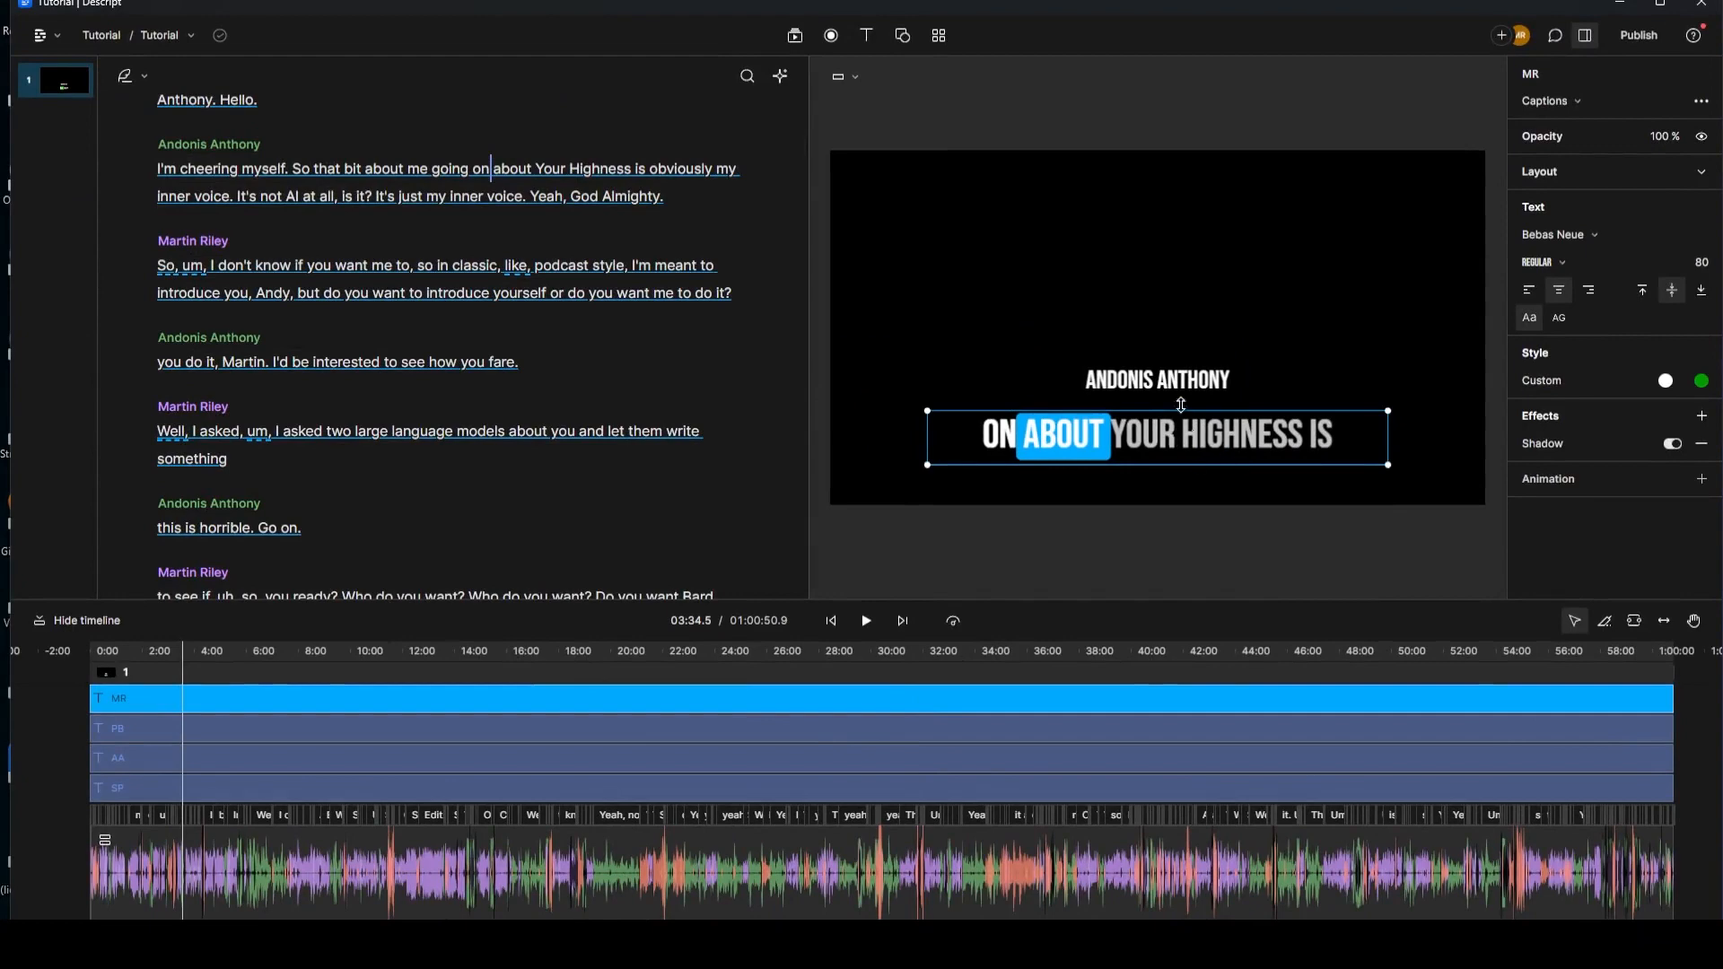
scroll(358, 246, "down", 15)
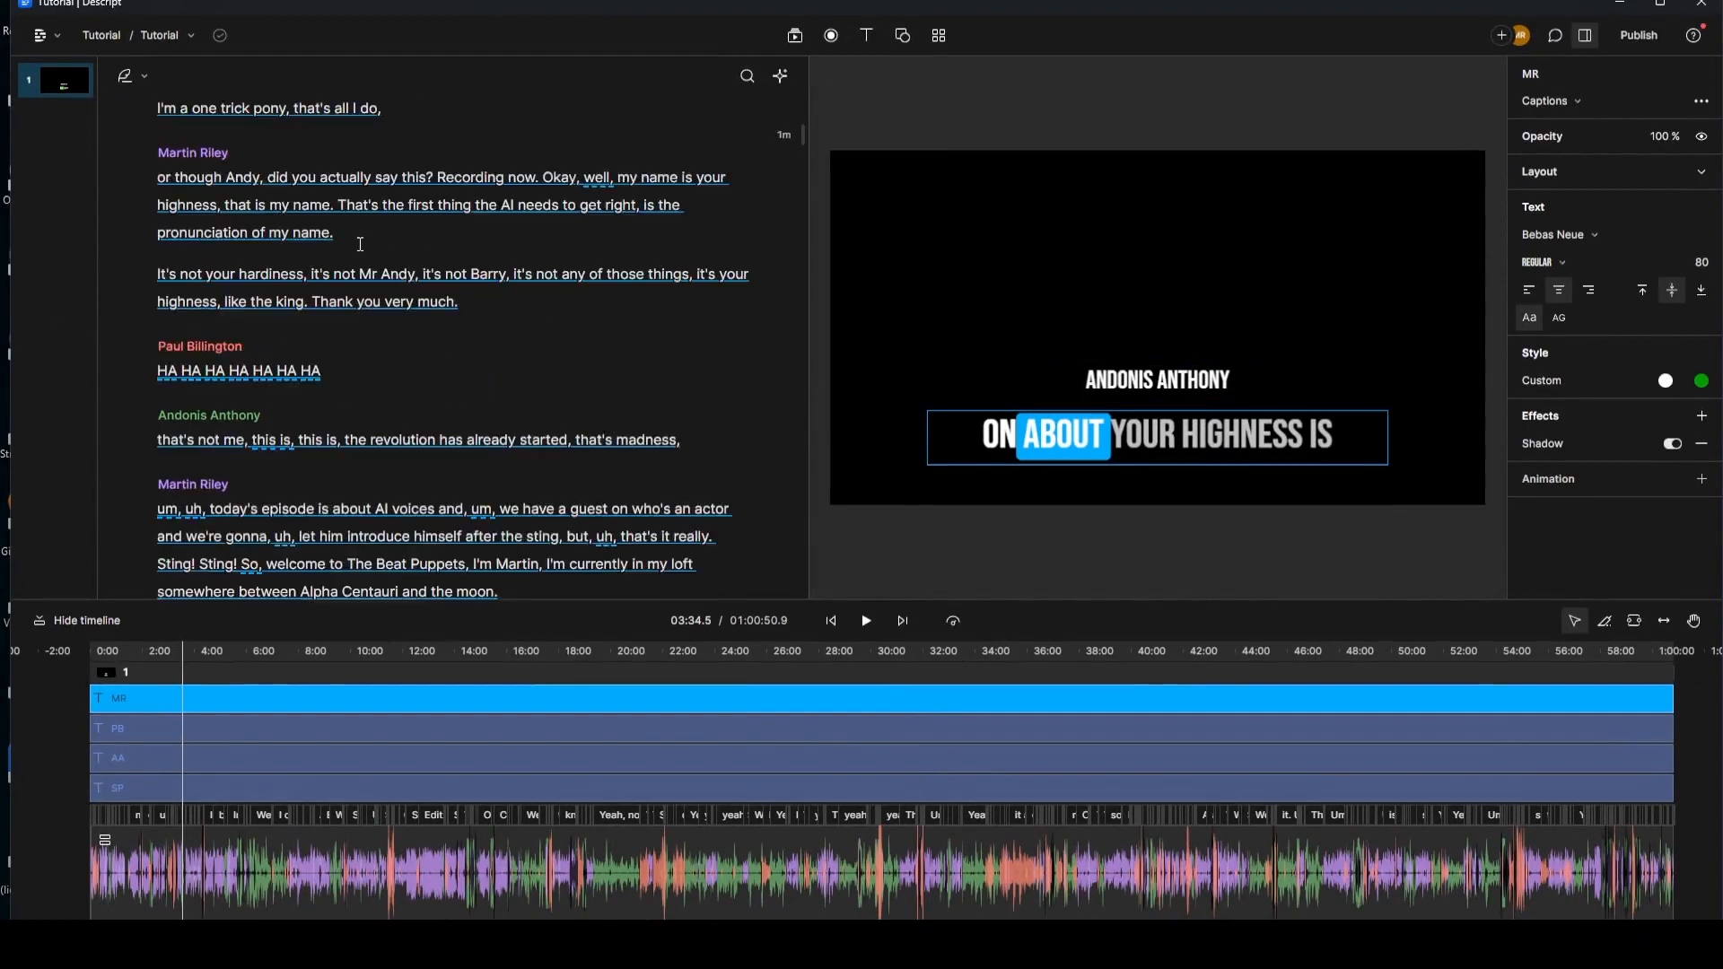
scroll(358, 245, "up", 15)
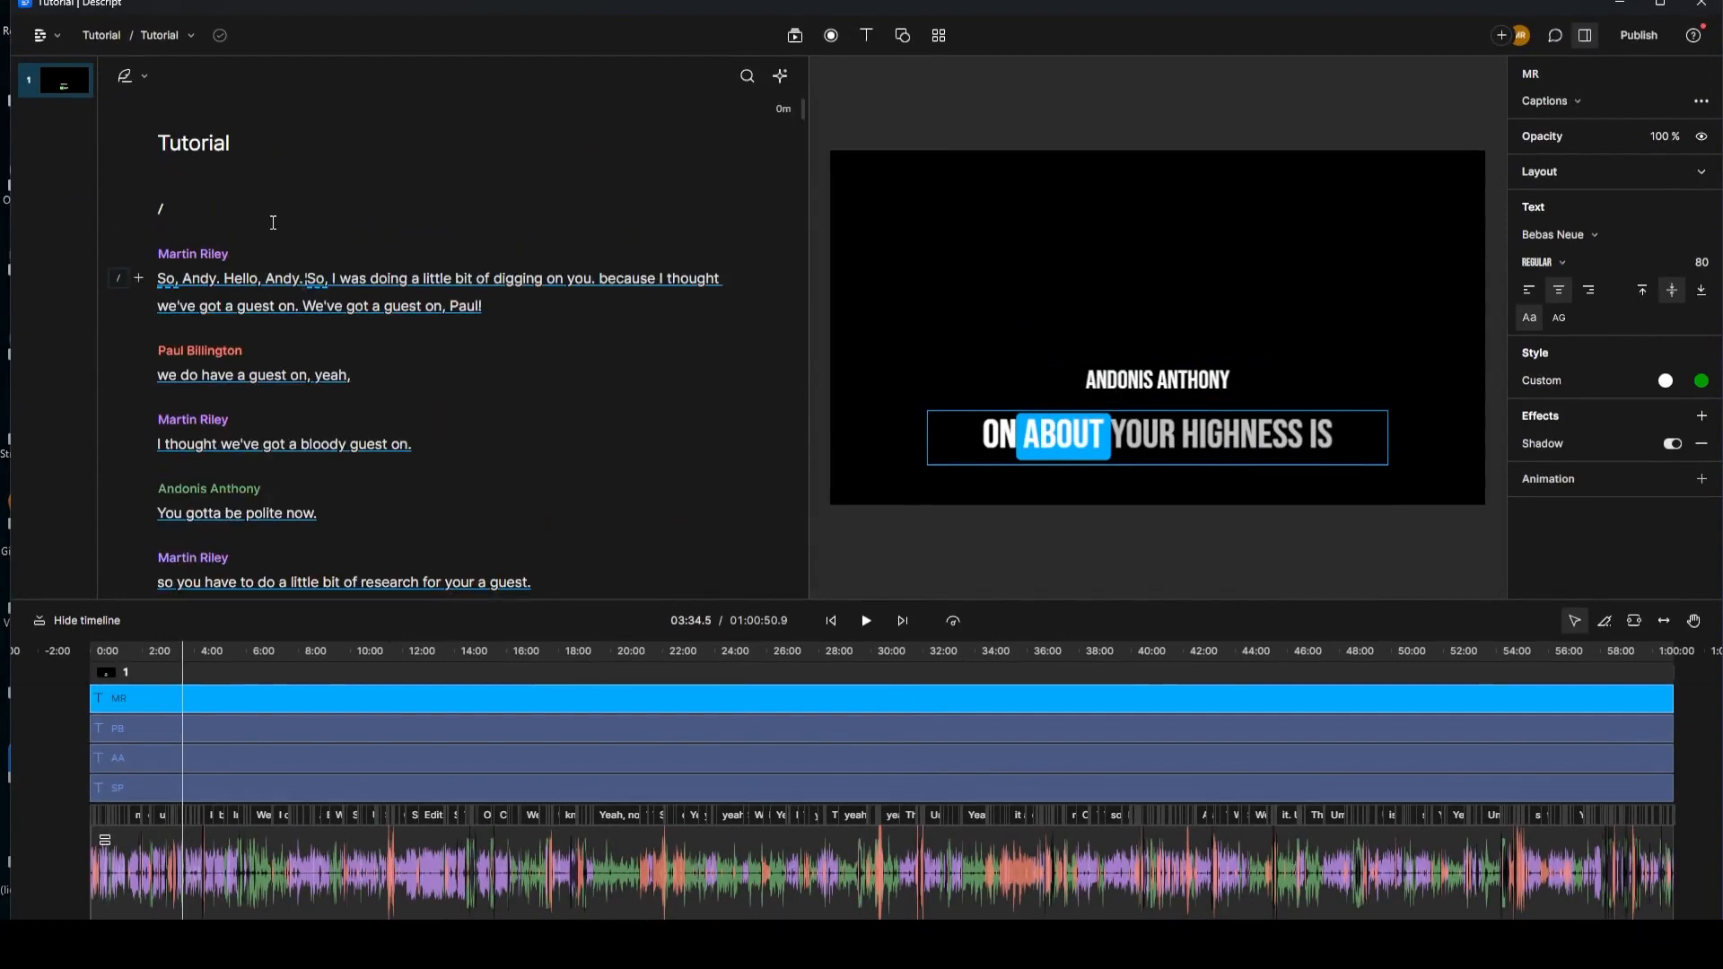
left_click(162, 278)
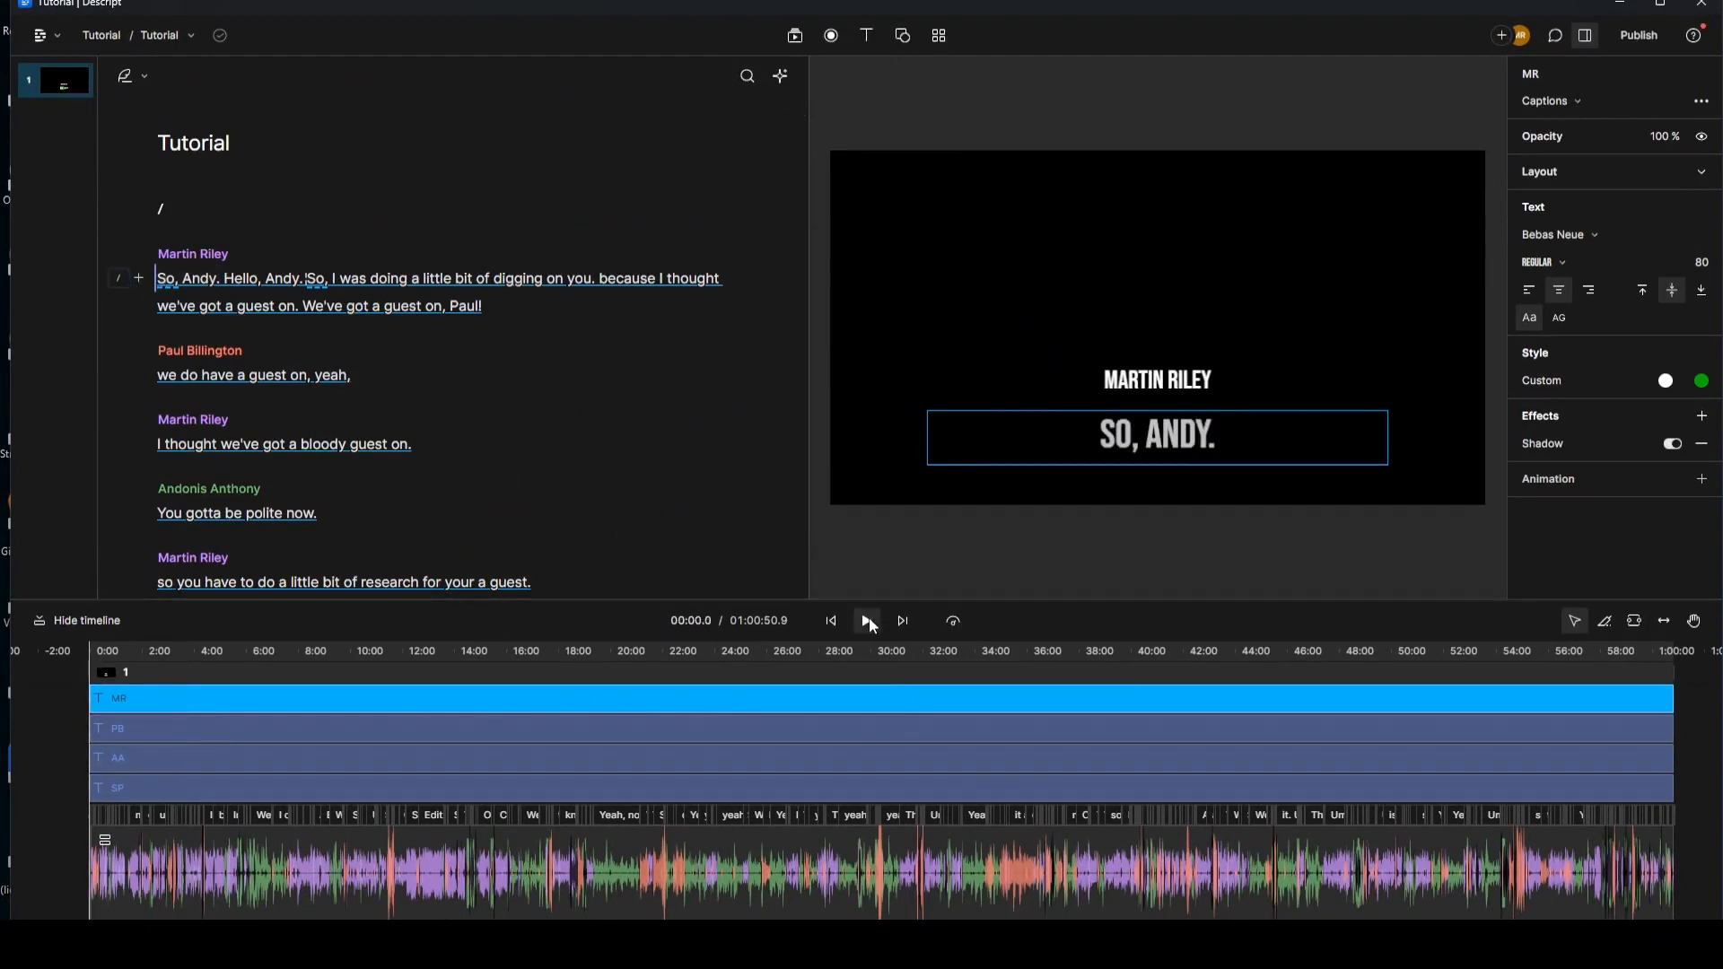
left_click(868, 622)
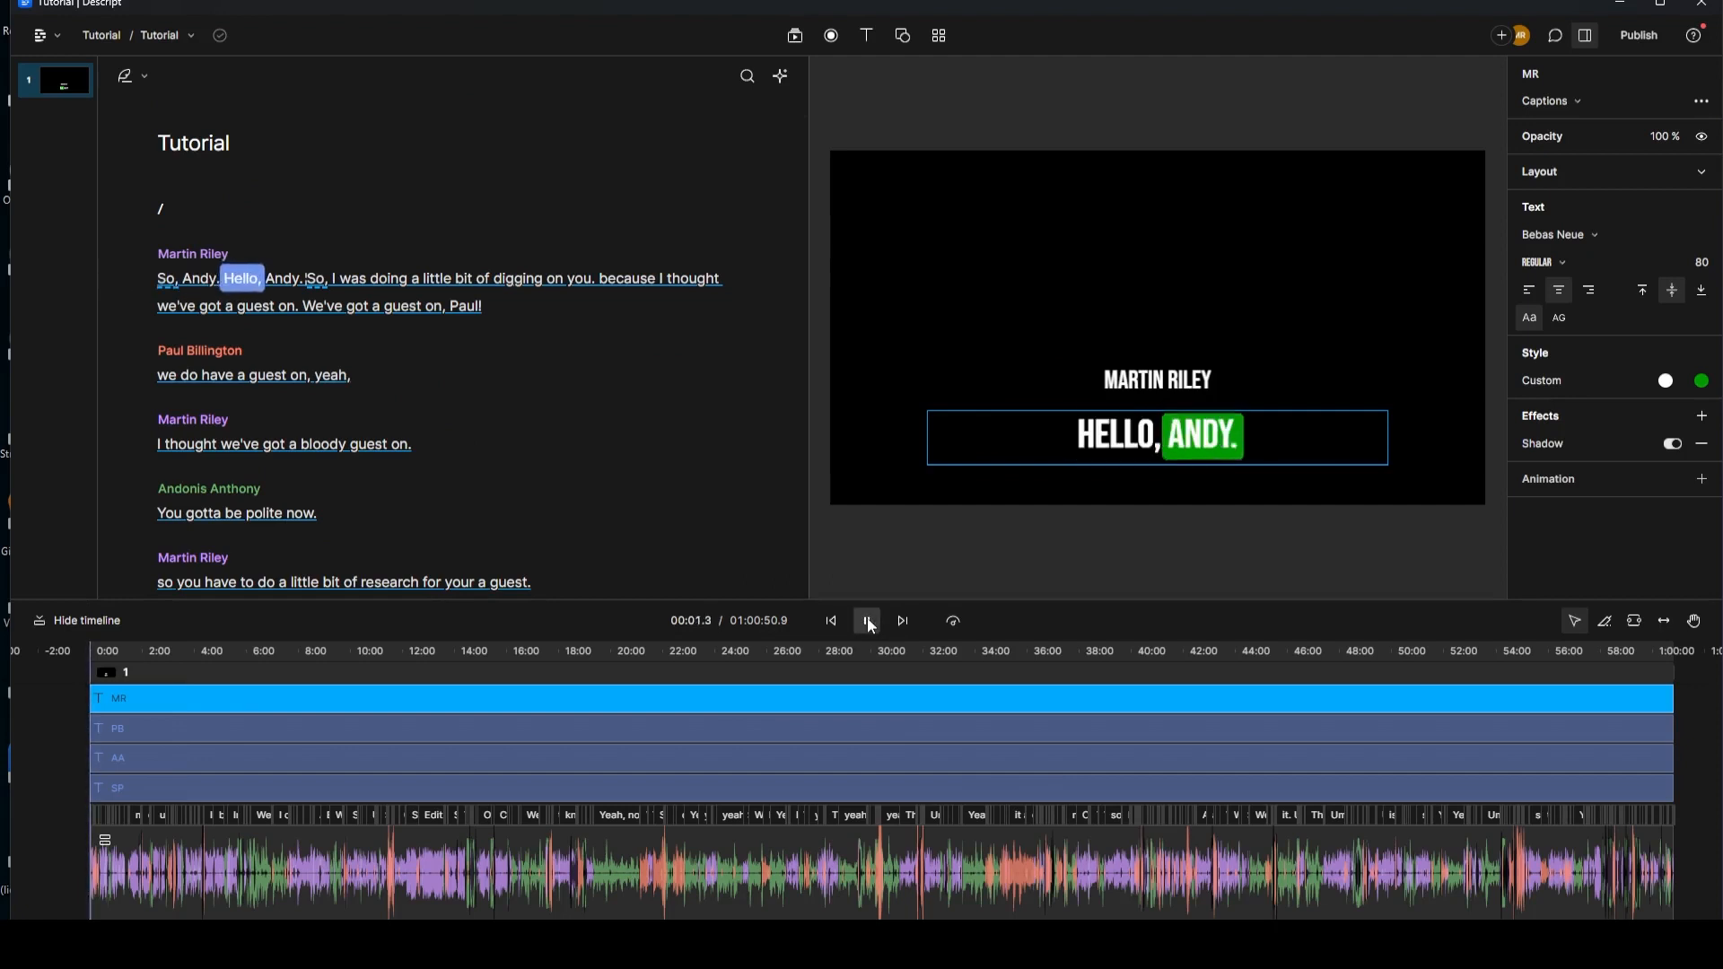
left_click(868, 622)
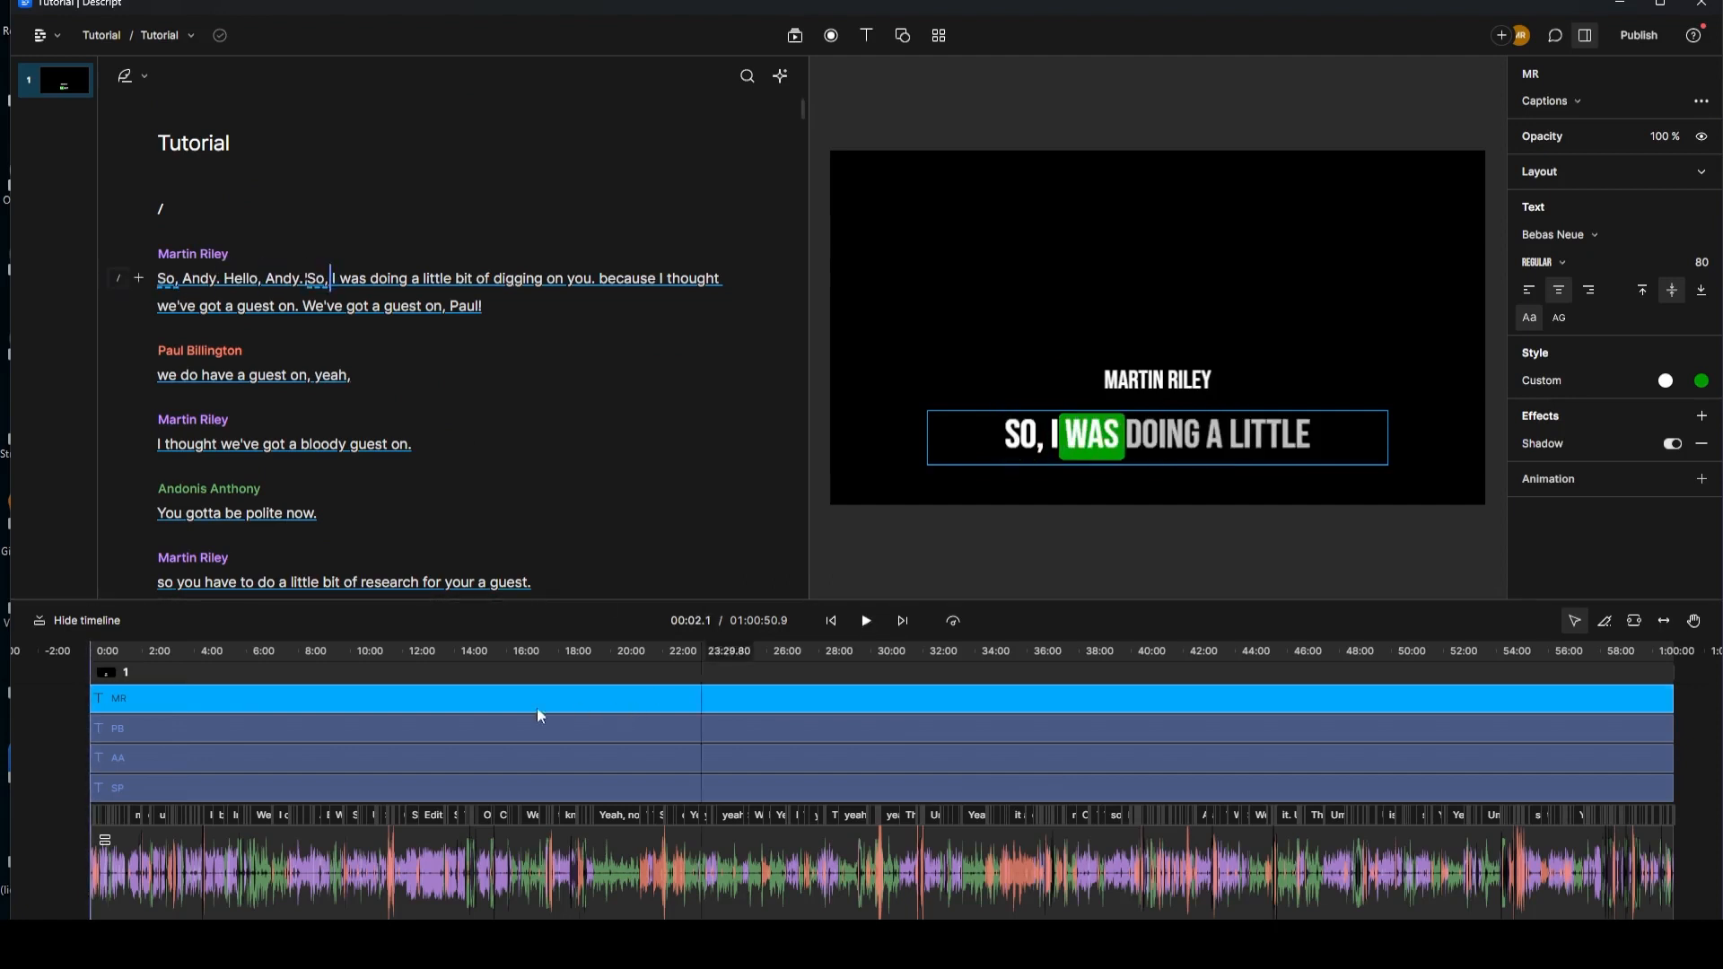
left_click(256, 727)
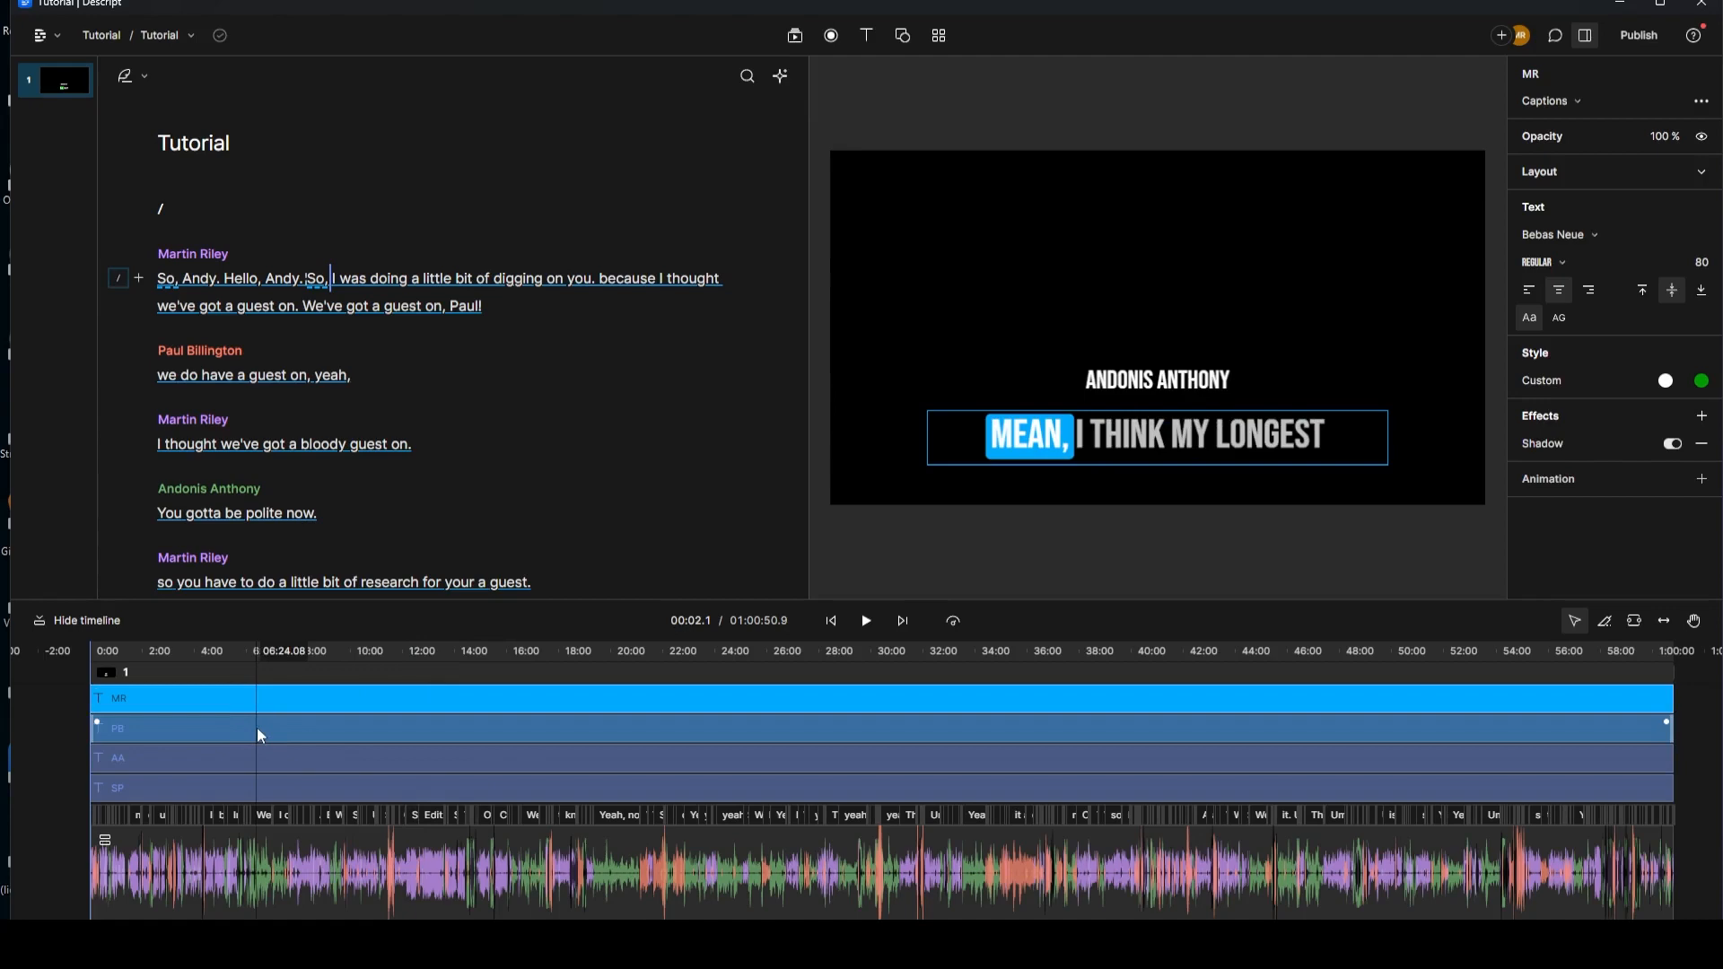
Step: Set the PB karaoke highlight to the purple preset (9933ff)
left_click(1702, 380)
left_click(1699, 785)
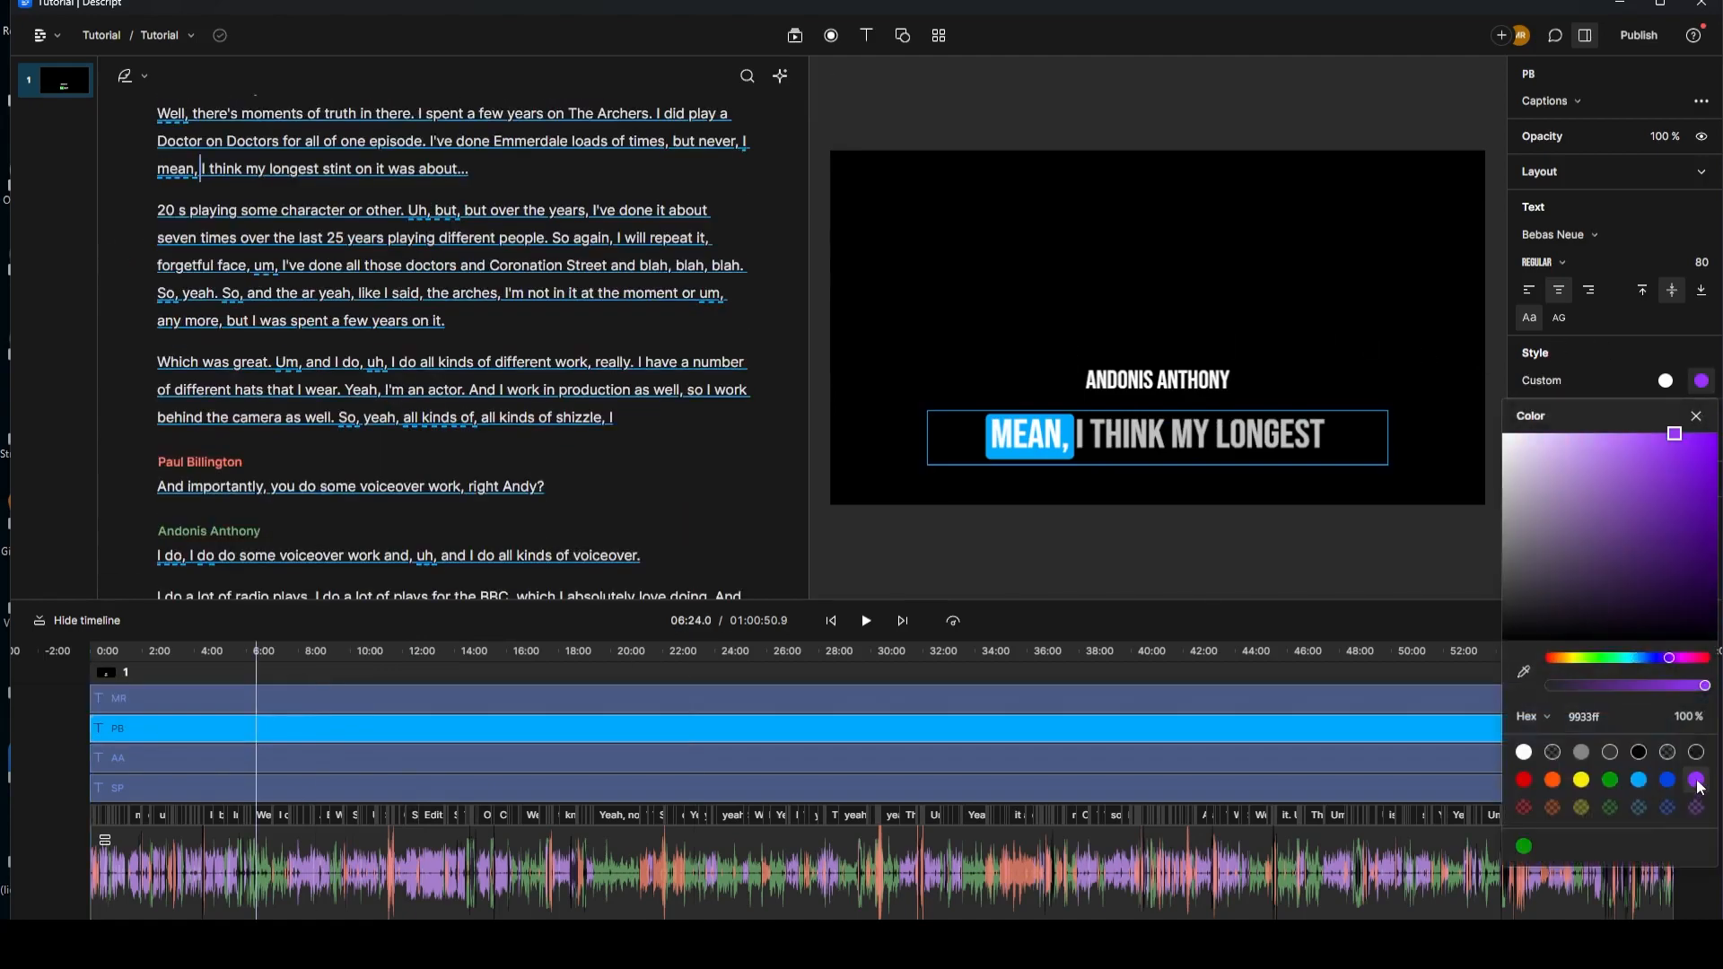
left_click(525, 757)
Step: Set the AA karaoke highlight to the red preset (d90101) and move playback near the start
left_click(524, 757)
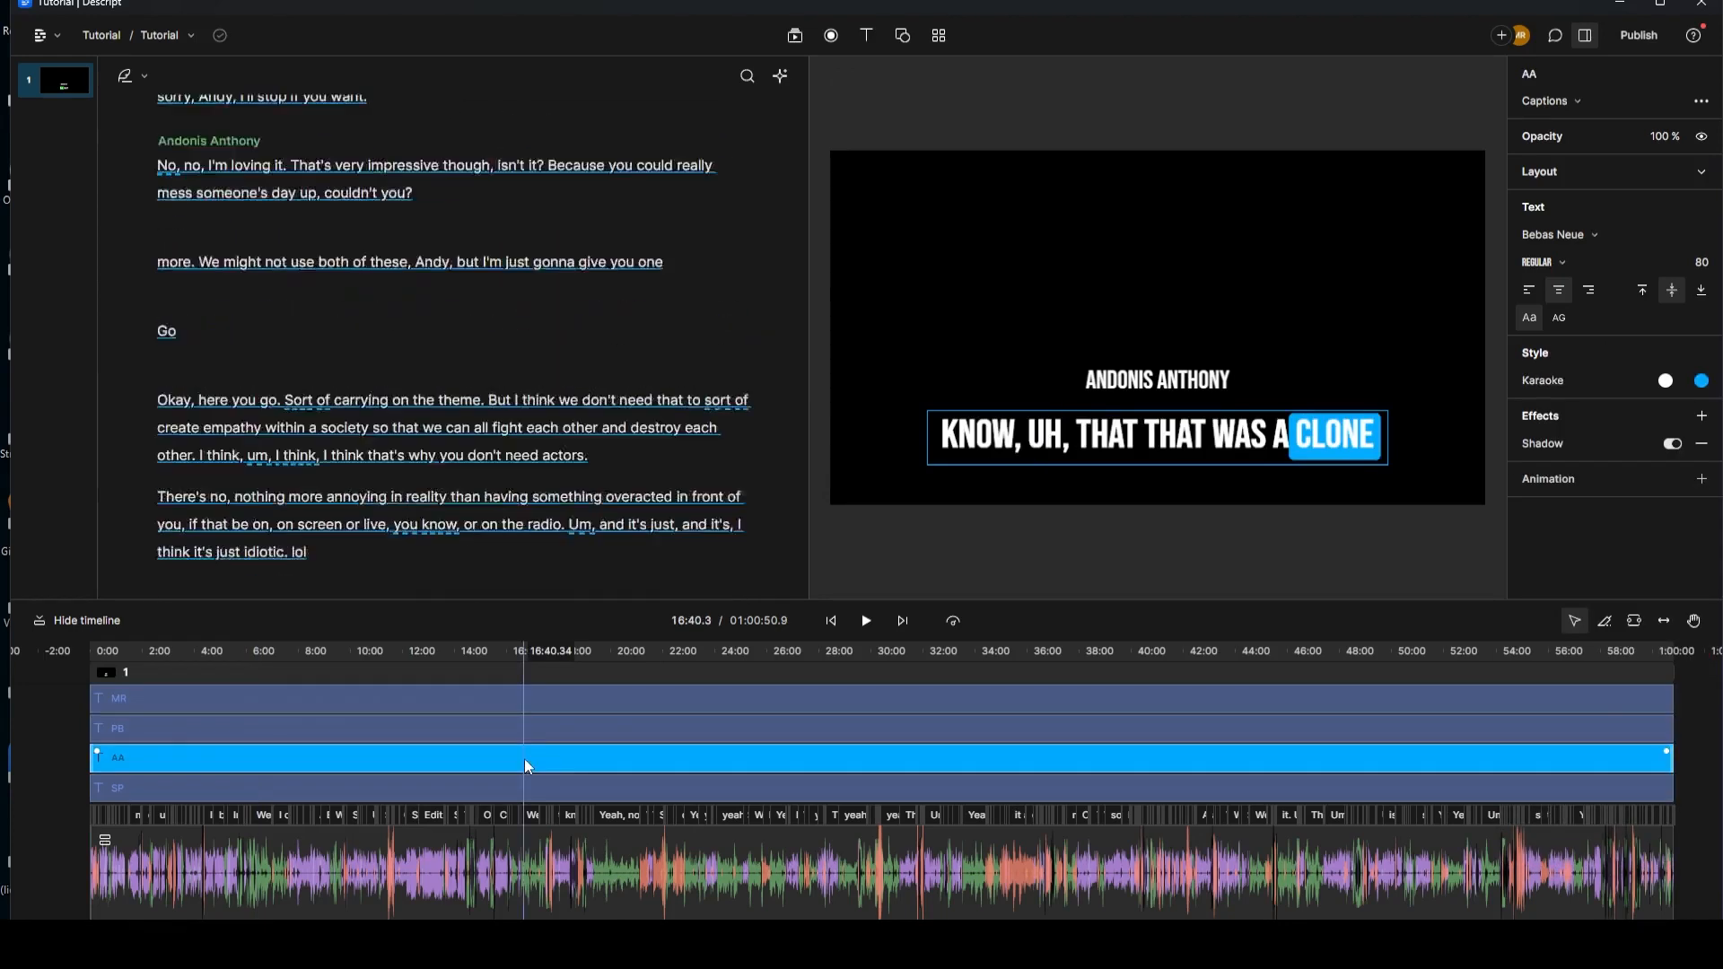
left_click(1702, 380)
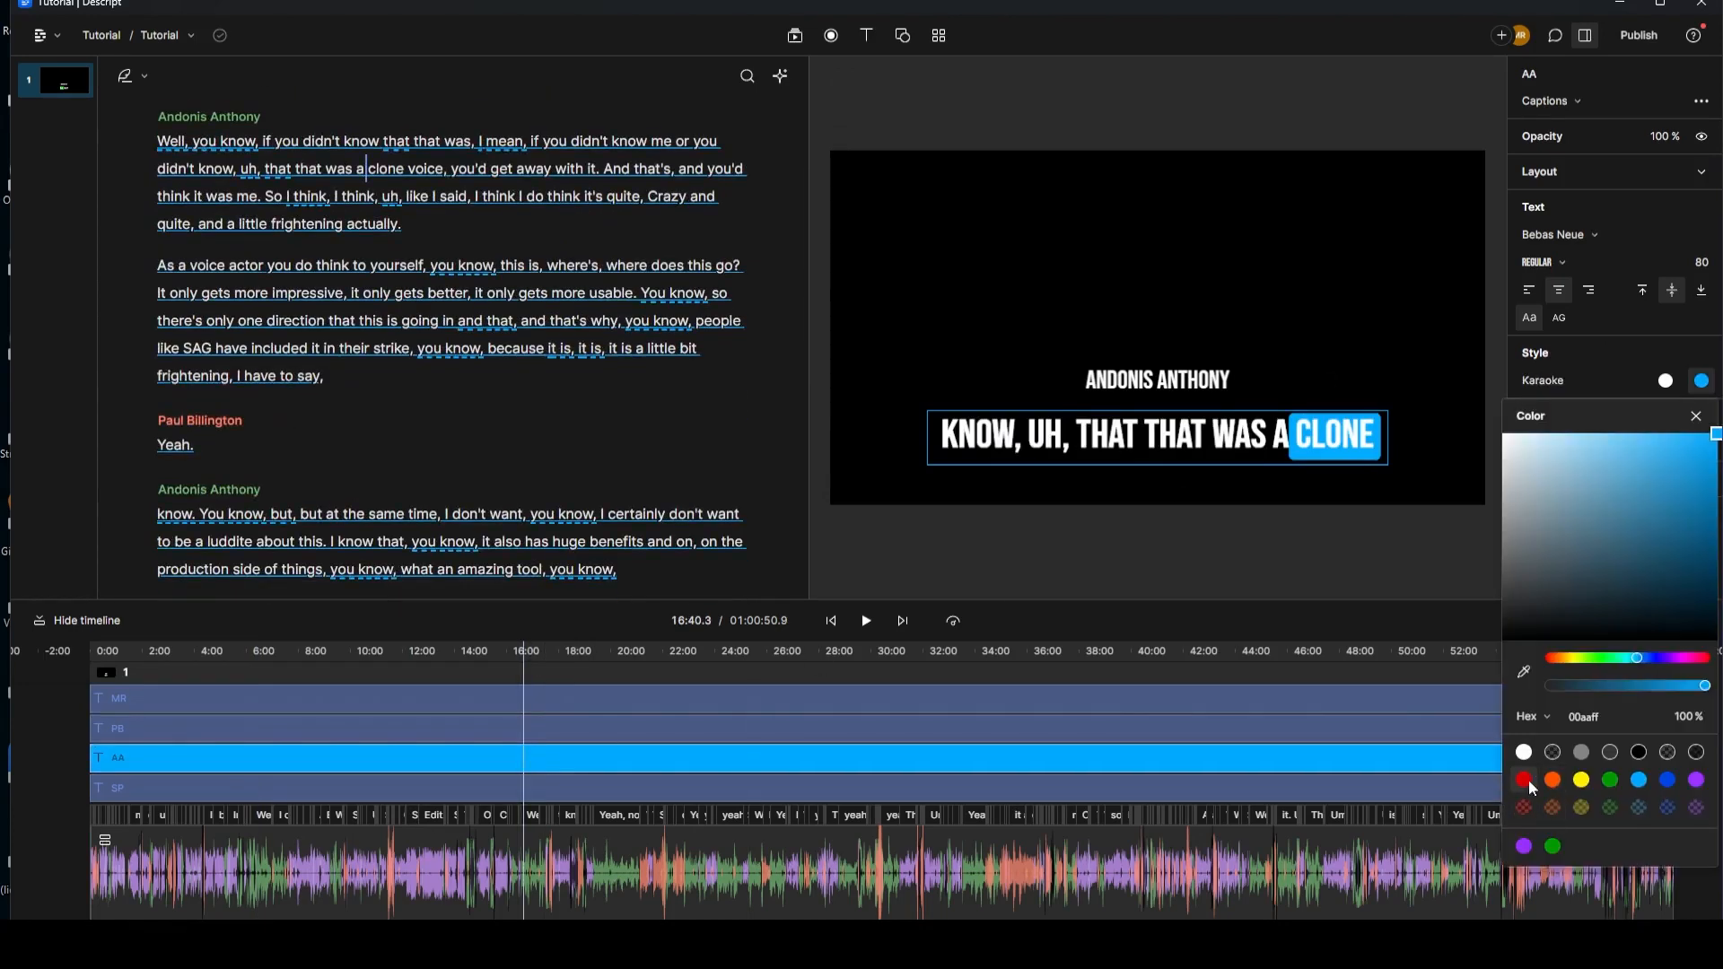
left_click(1528, 780)
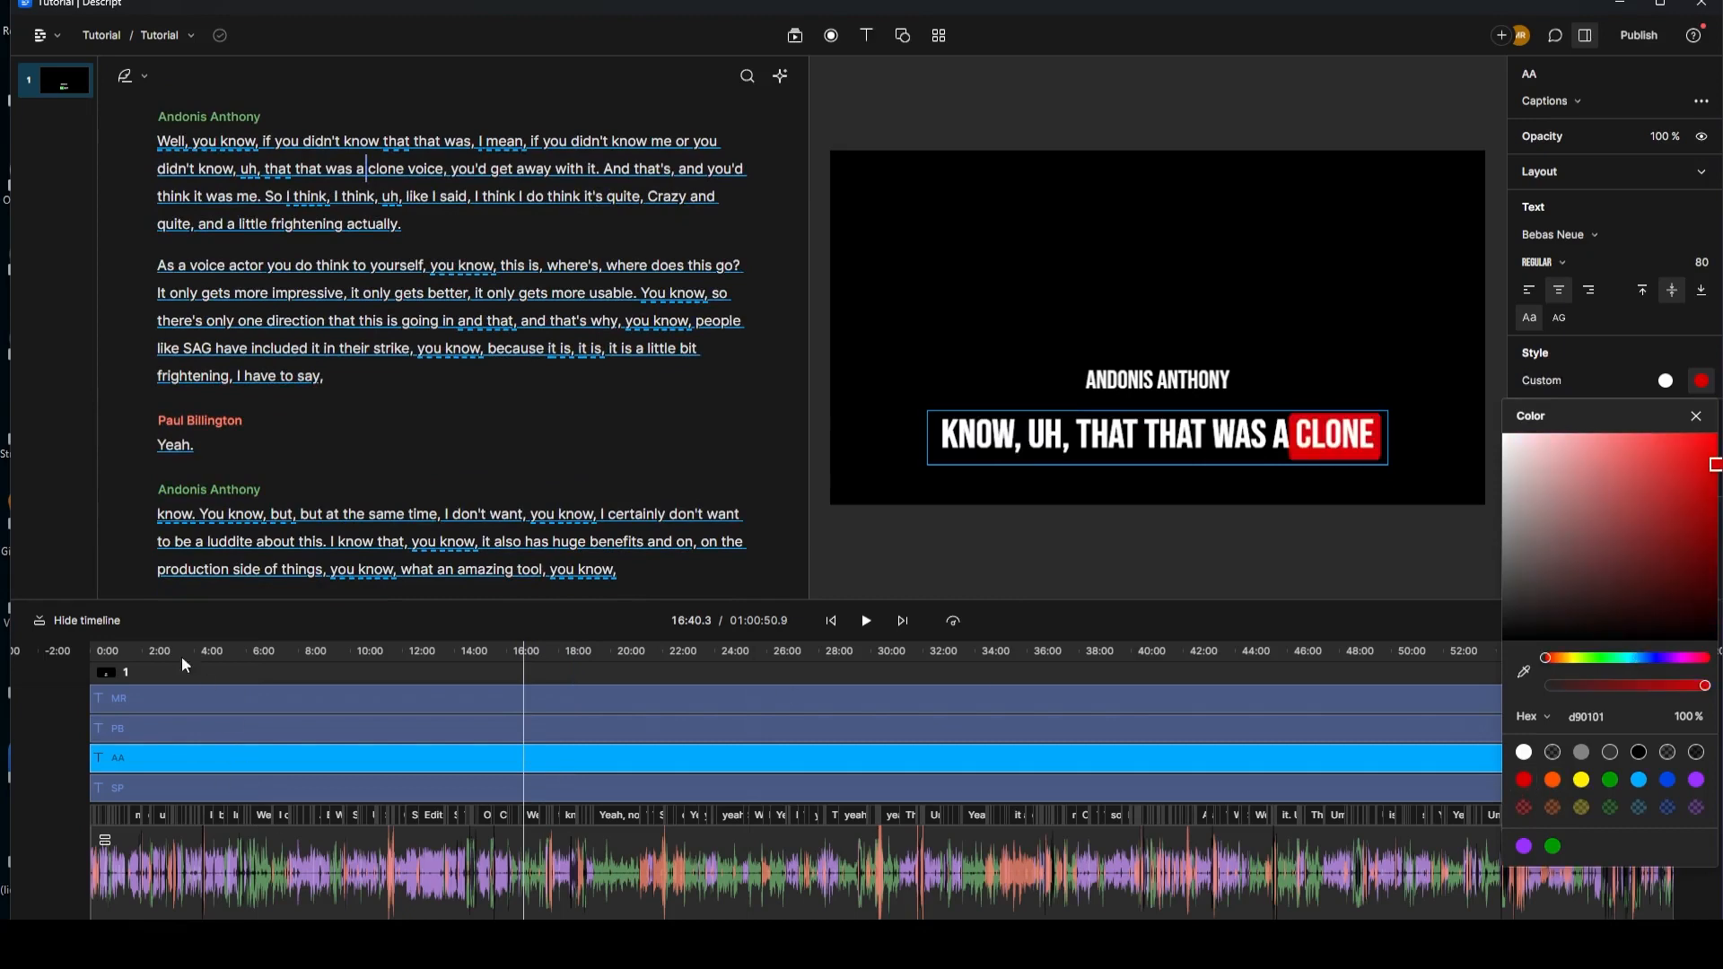
left_click(153, 649)
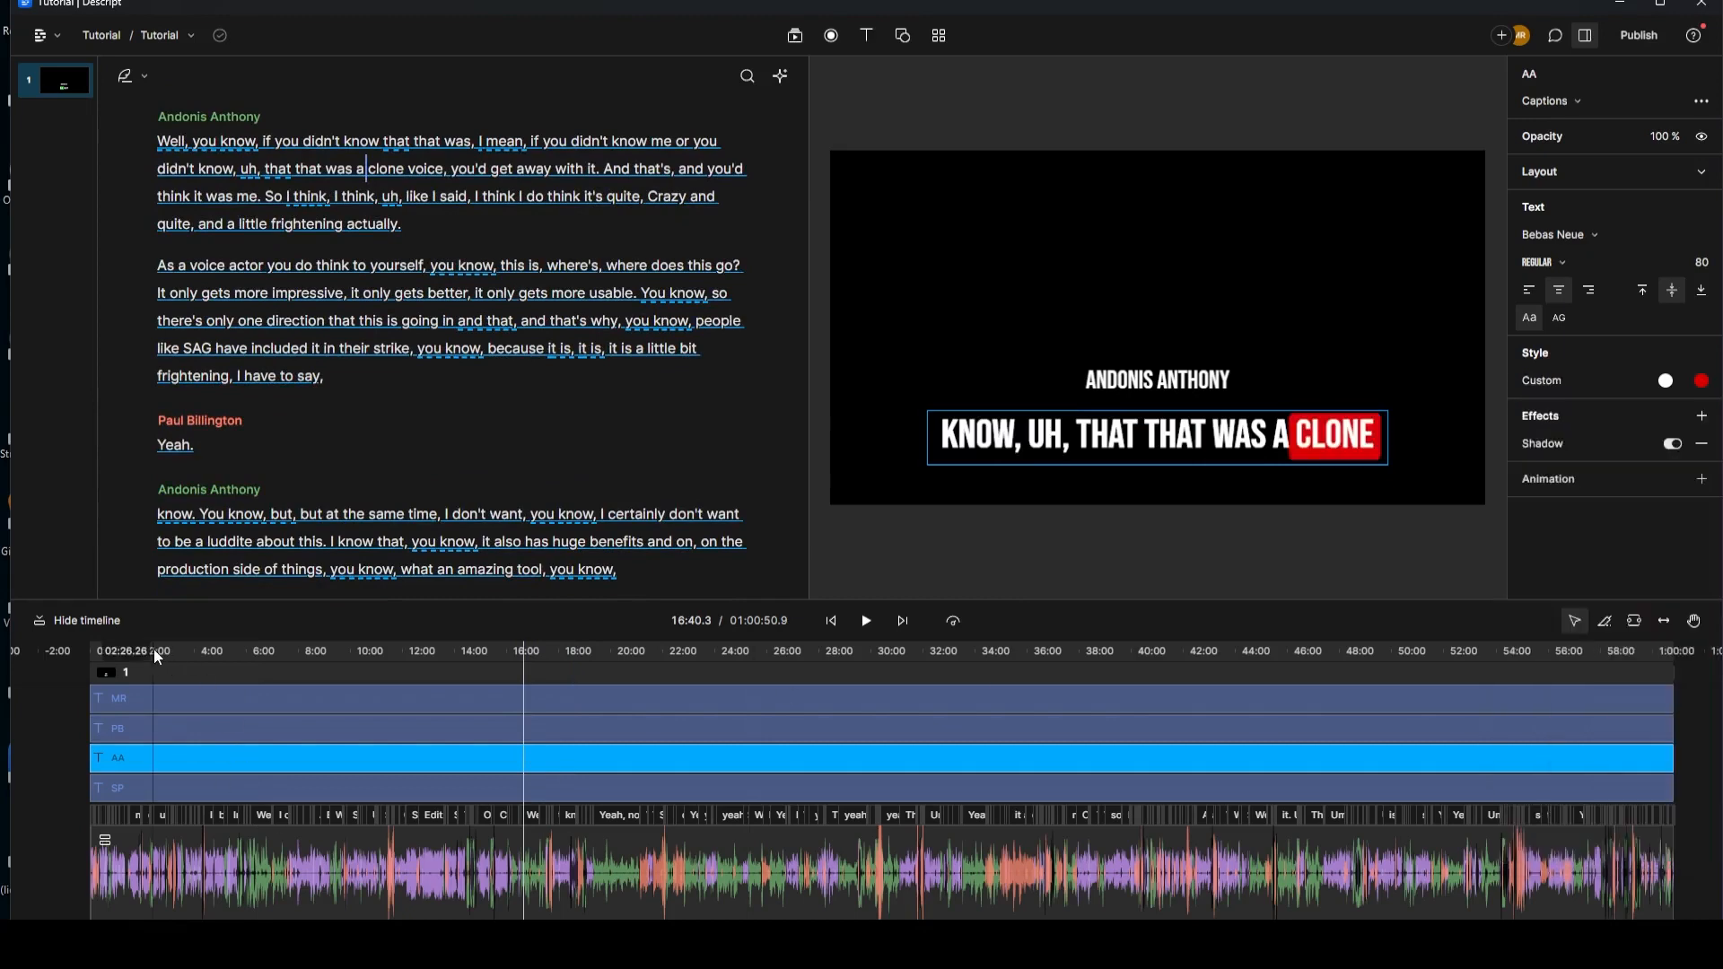
left_click(96, 654)
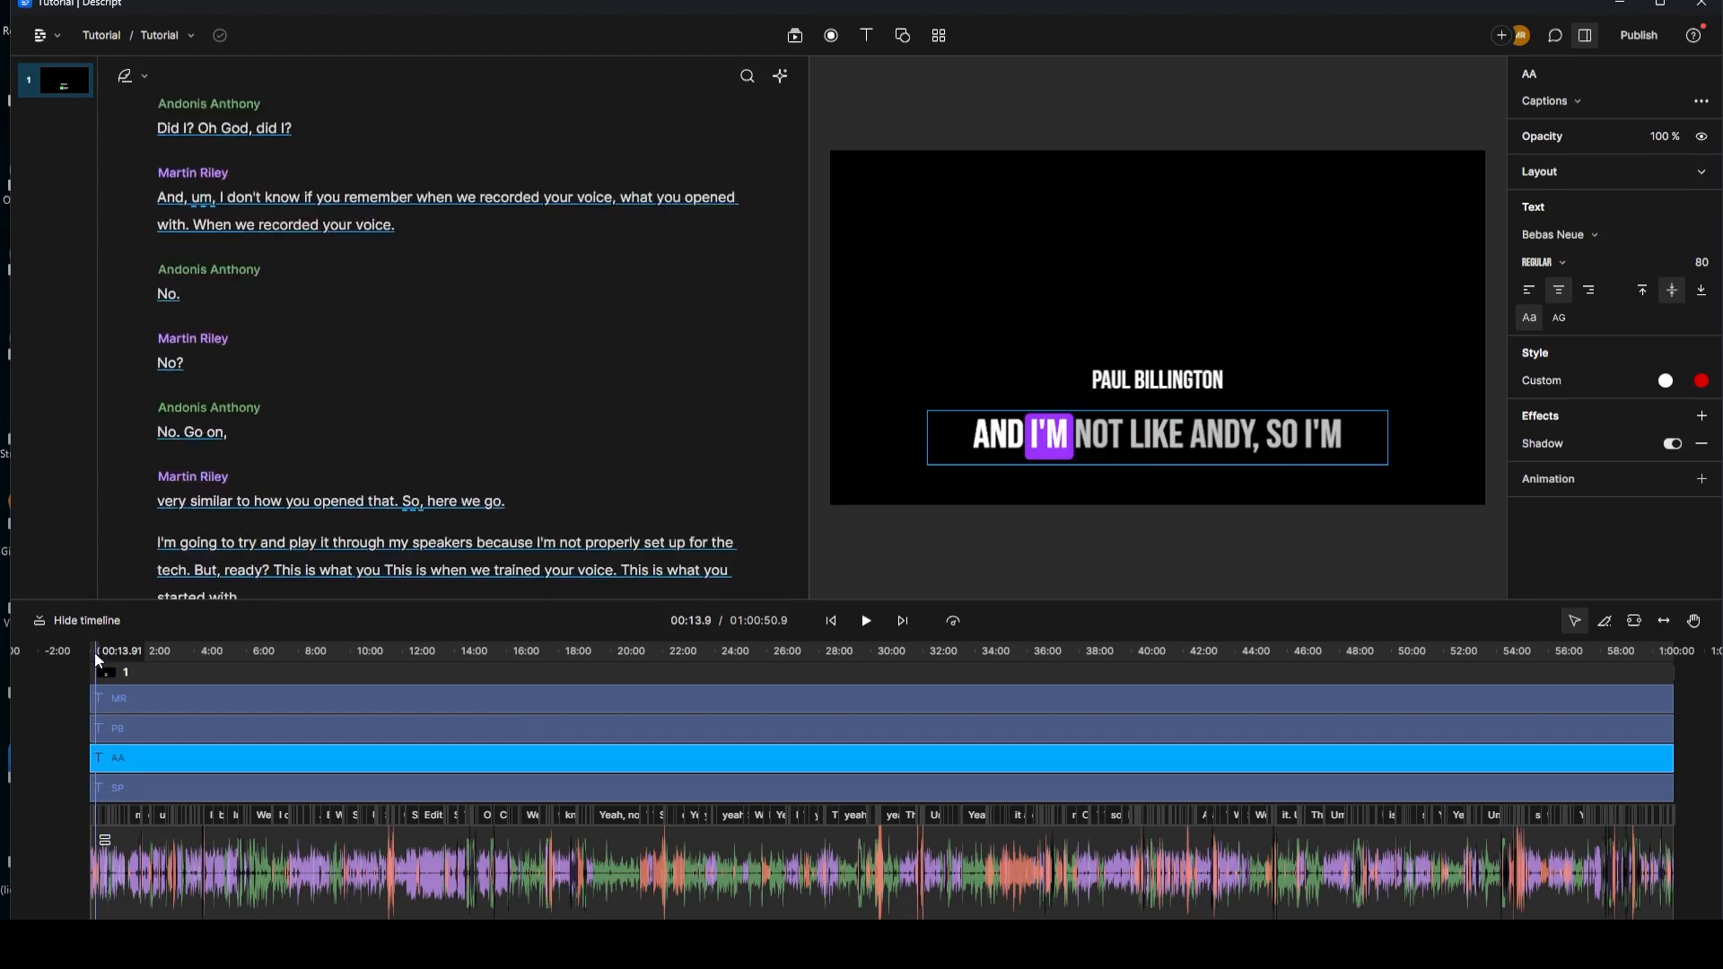
left_click(868, 625)
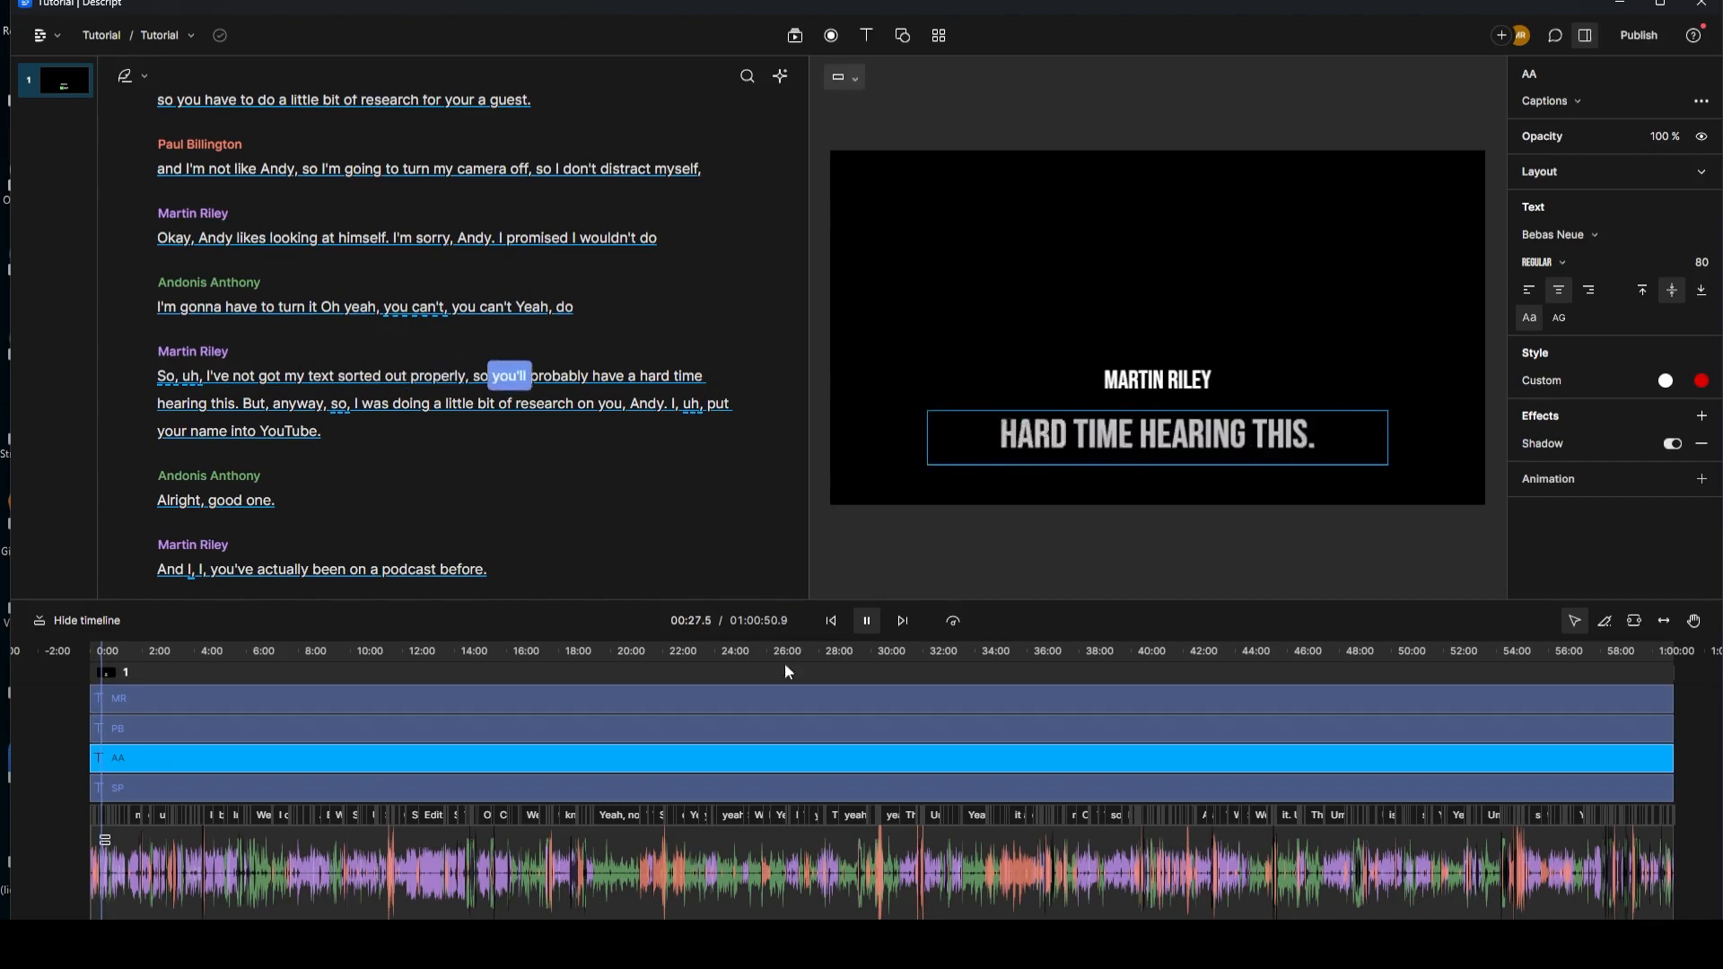
left_click(867, 621)
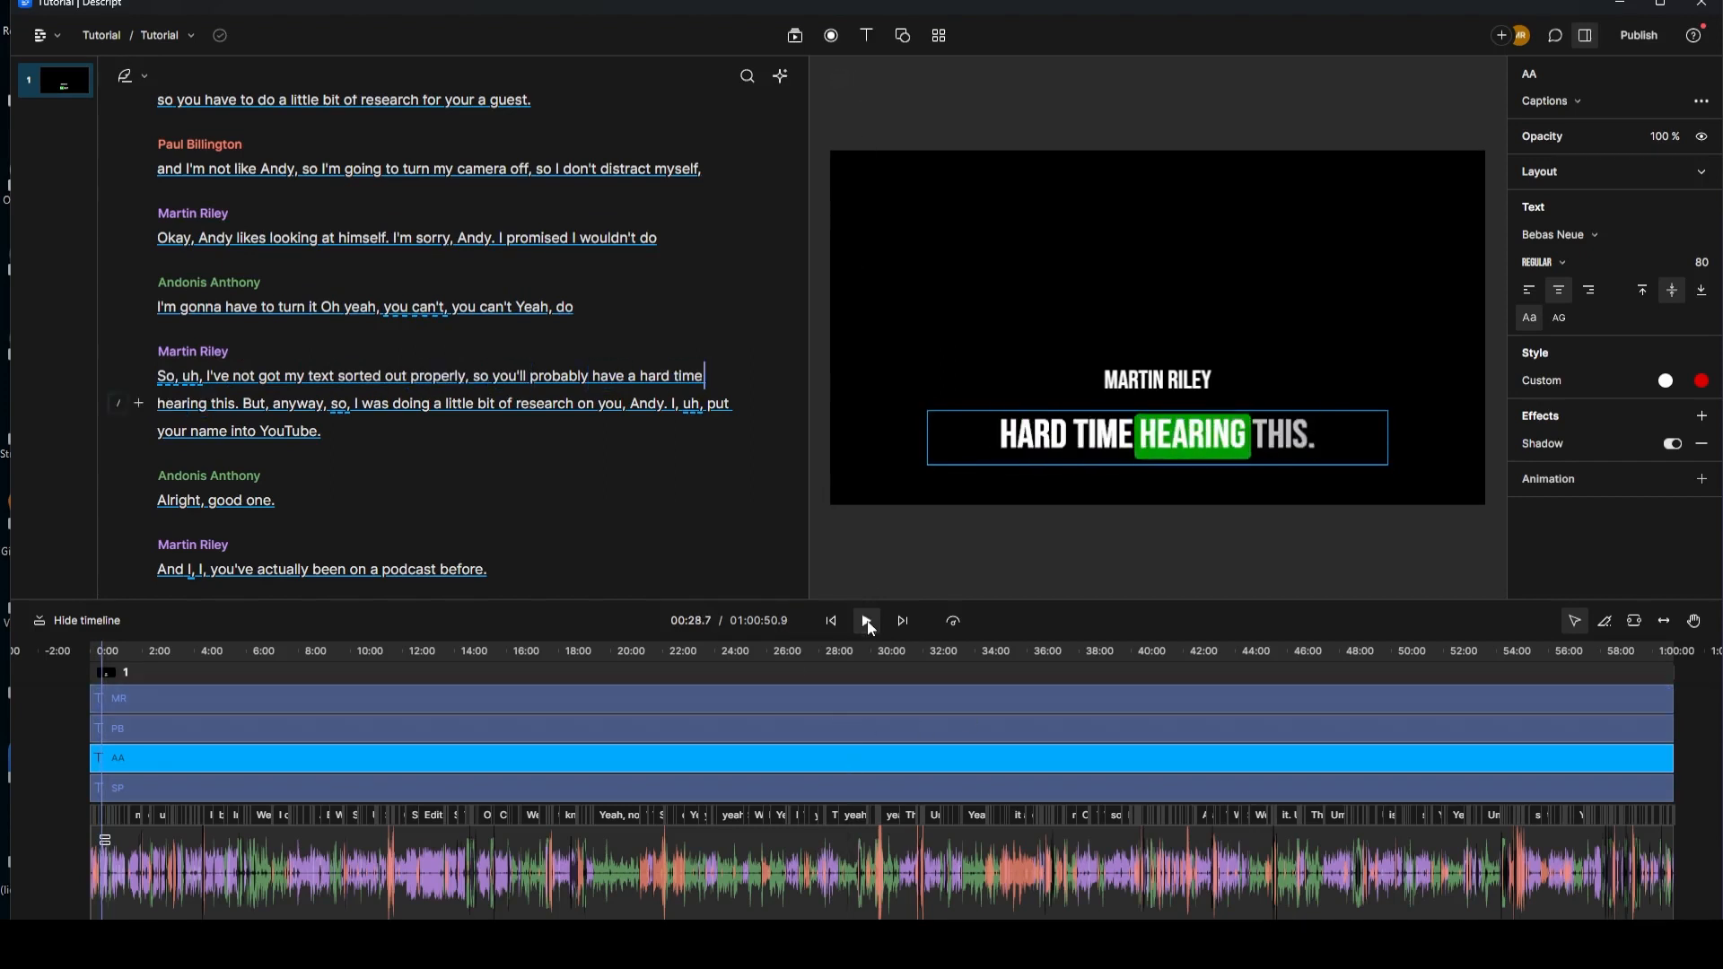
left_click(1122, 453)
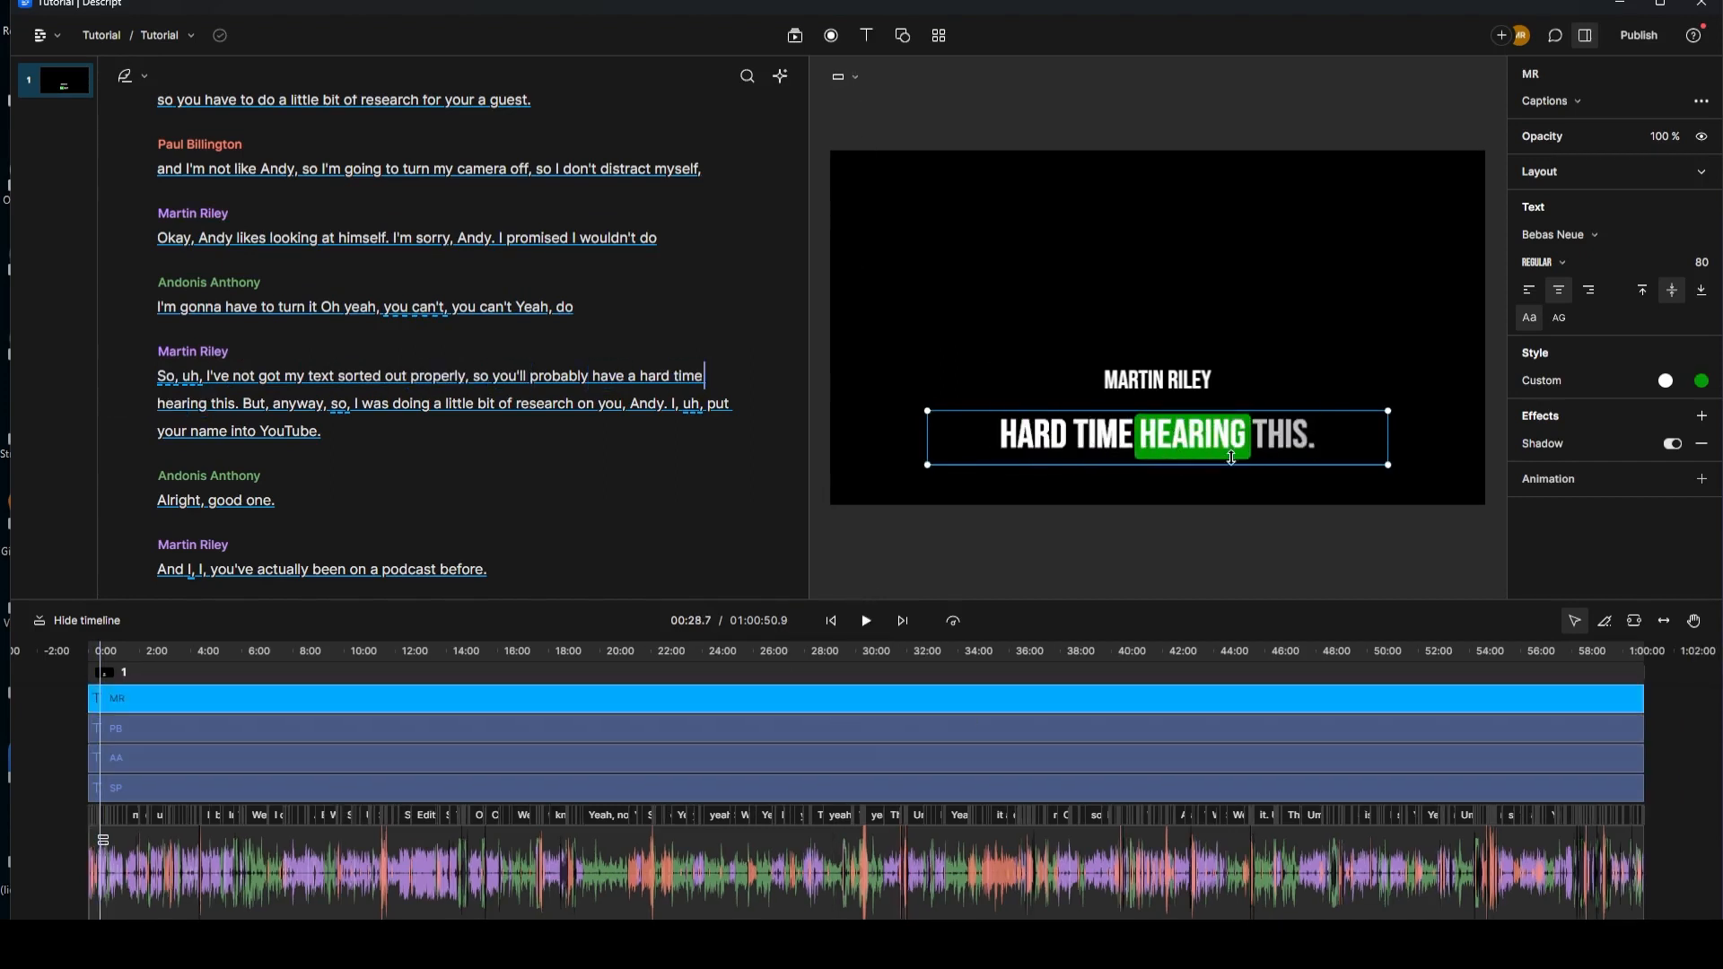
left_click(1181, 391)
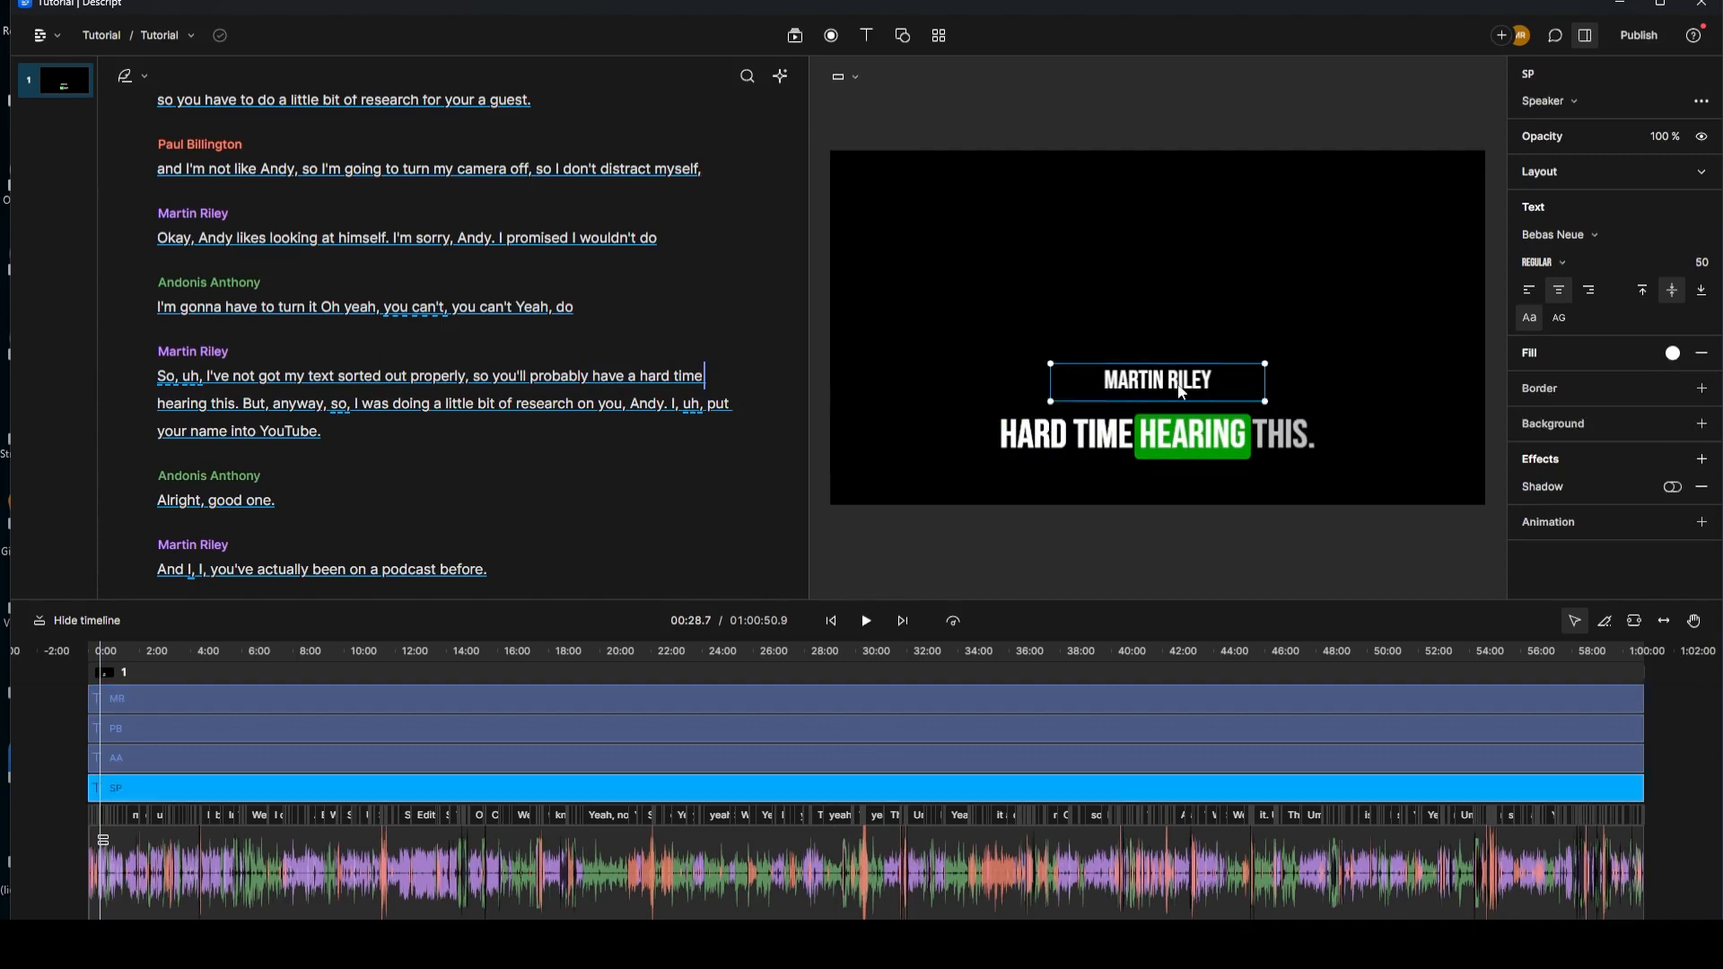
scroll(323, 206, "up", 5)
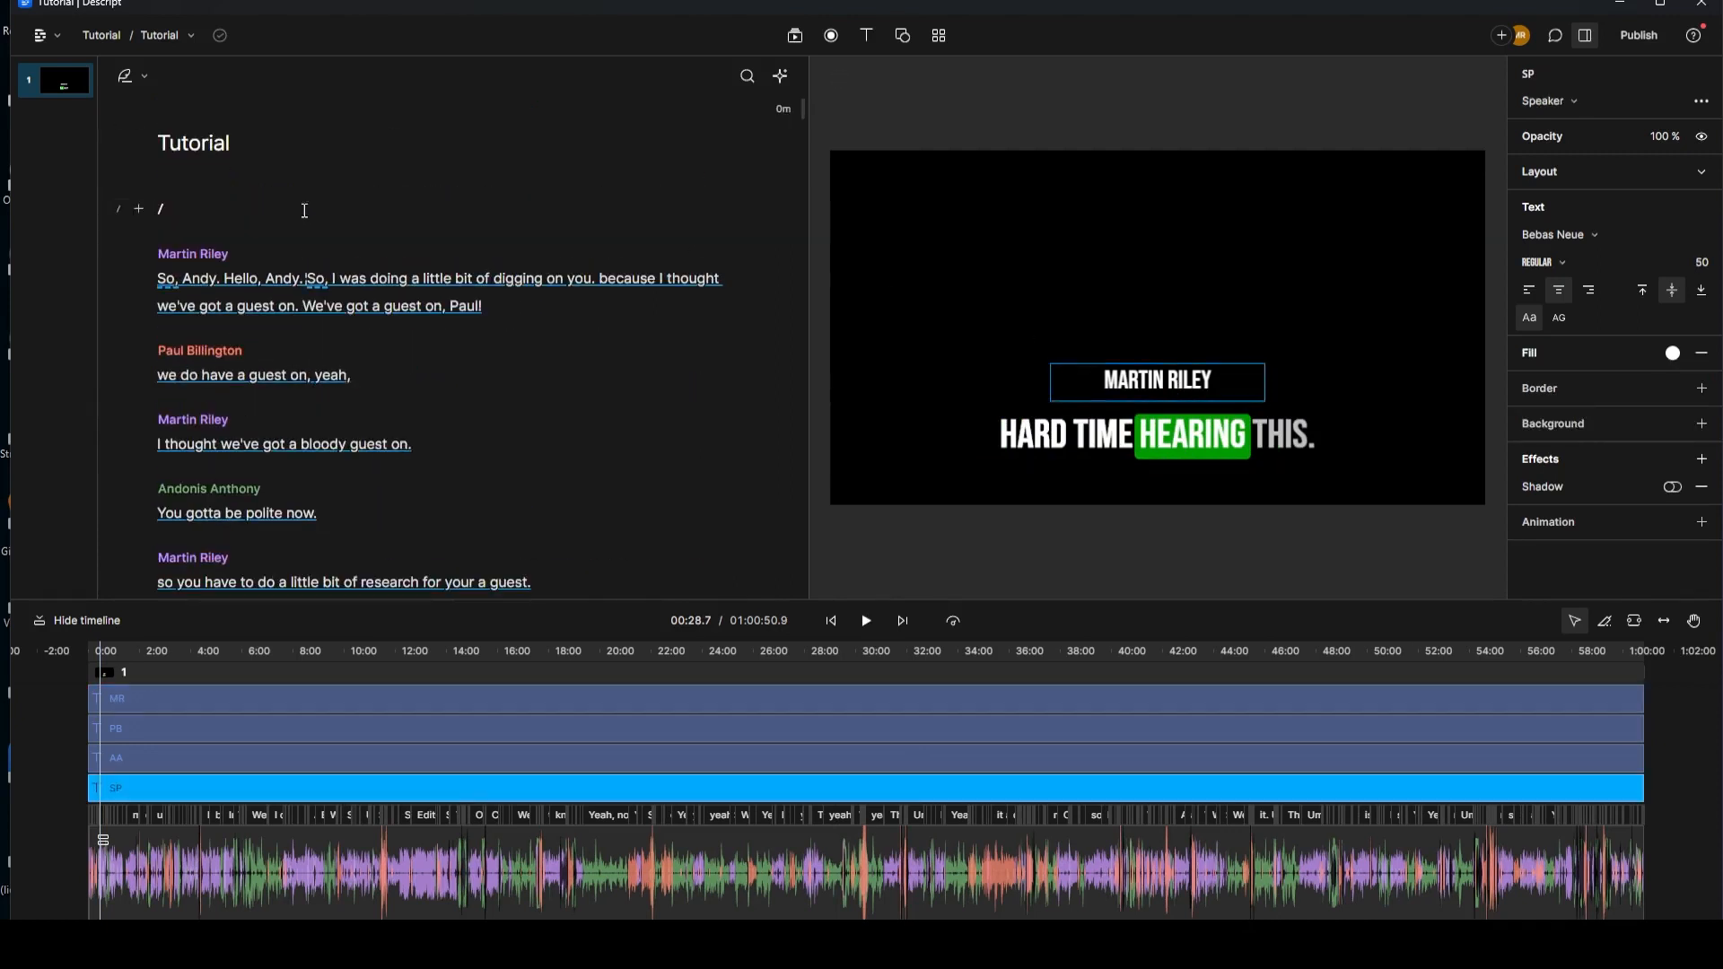
left_click(160, 444)
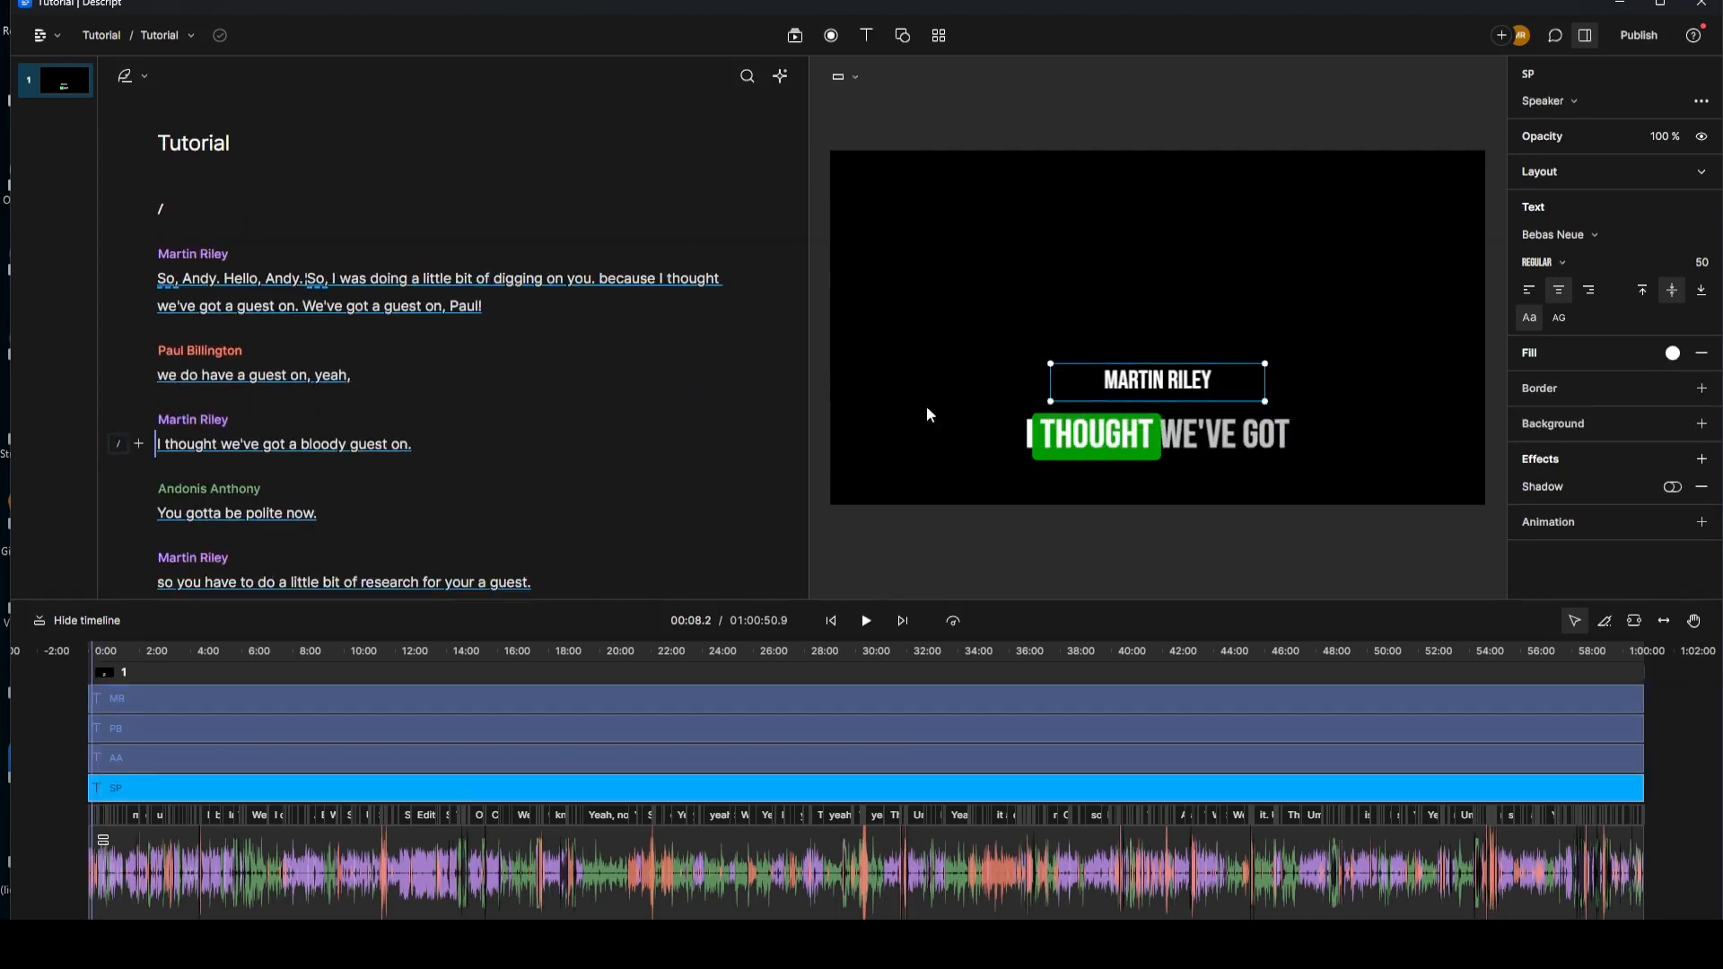